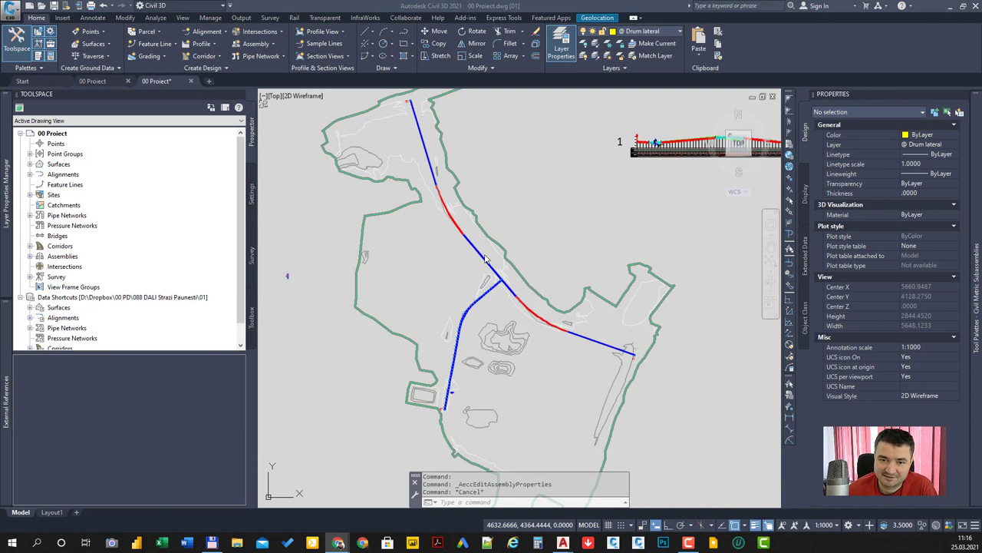
Zoom in on the junction of the two alignments and show the Intersections options.
click(499, 308)
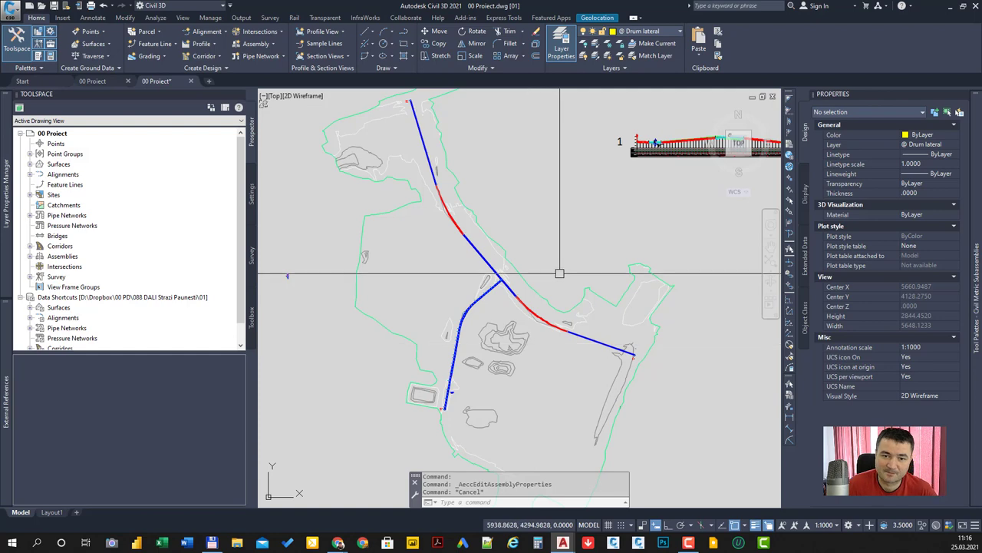
scroll(505, 289, up, 3)
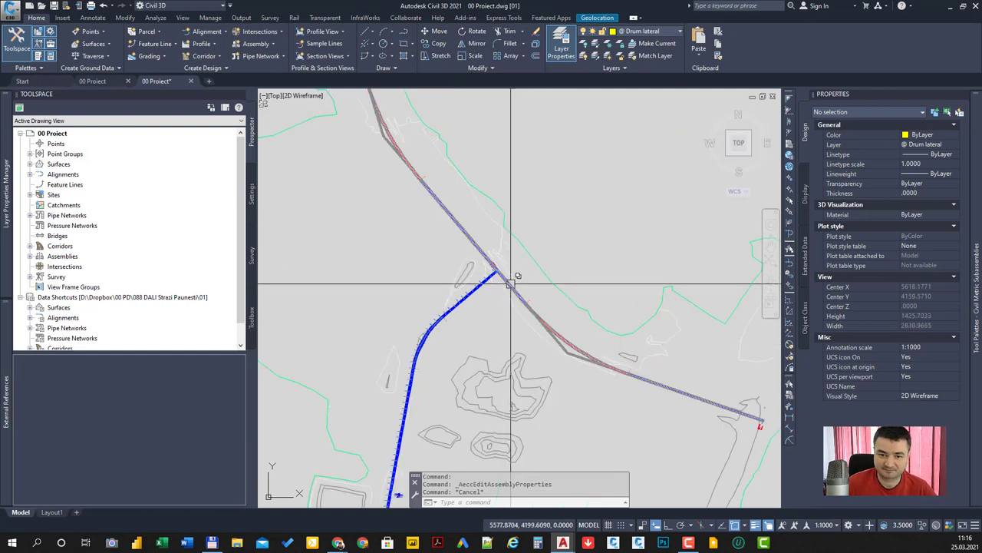
scroll(505, 265, up, 6)
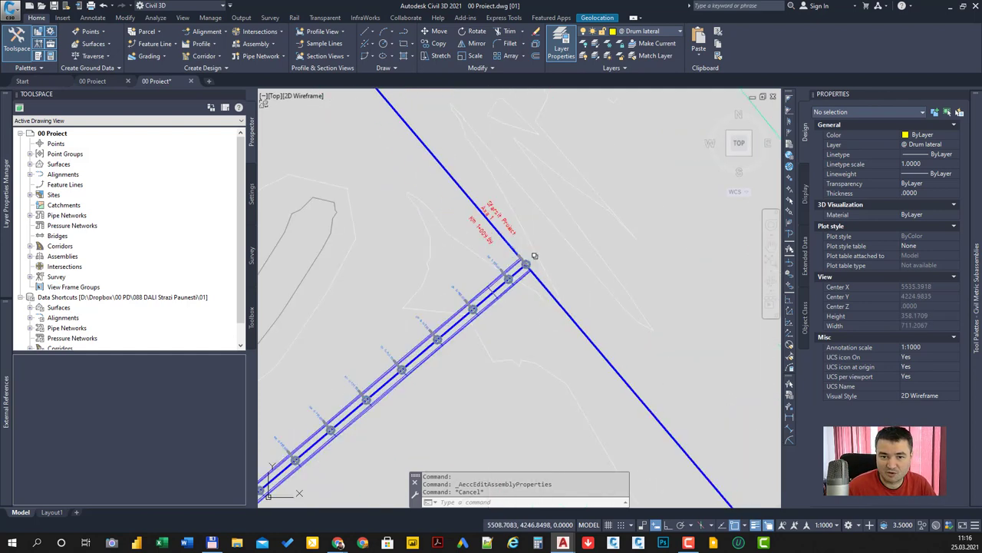
scroll(528, 261, up, 6)
scroll(528, 262, up, 3)
scroll(528, 262, up, 2)
scroll(511, 285, up, 3)
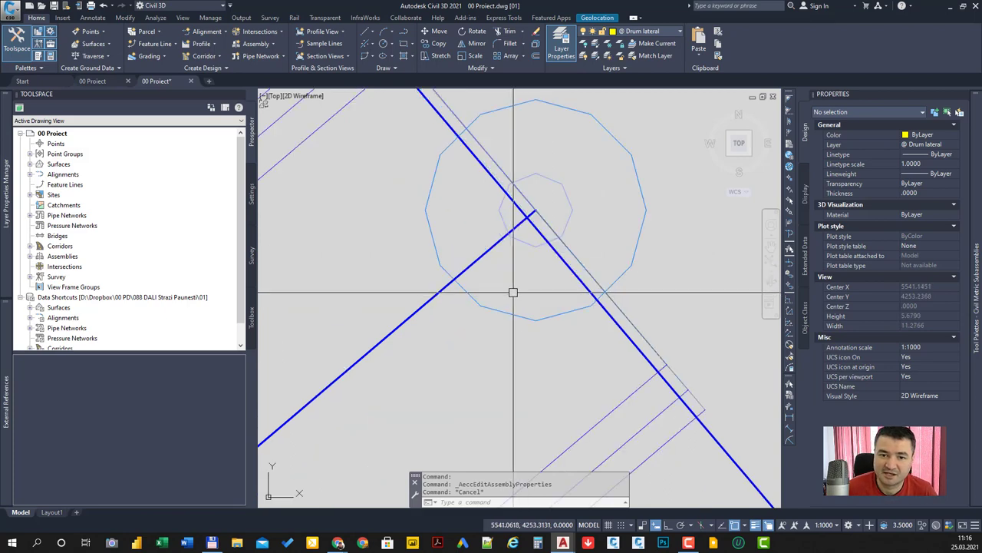
scroll(511, 291, down, 1)
scroll(568, 242, down, 5)
scroll(572, 244, down, 5)
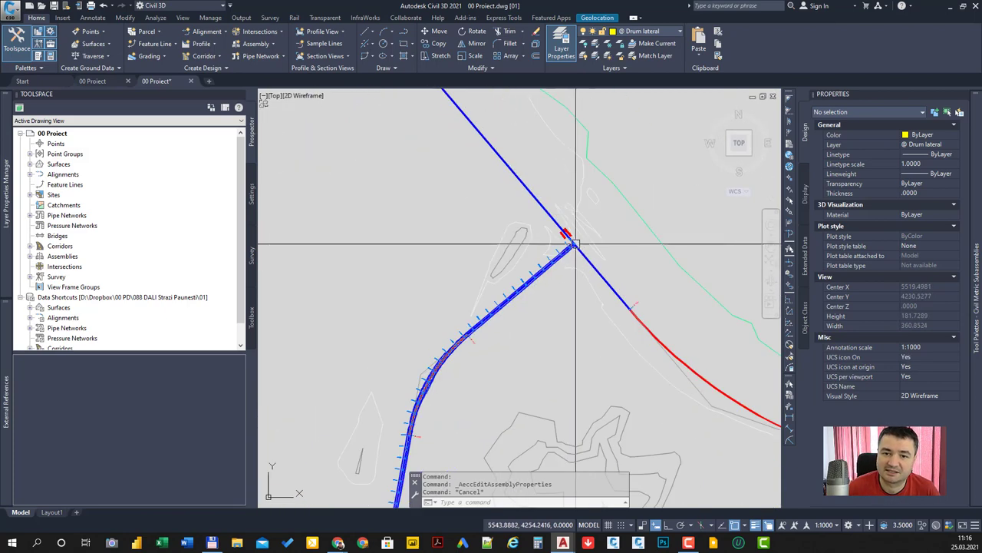
scroll(574, 246, down, 6)
scroll(575, 245, up, 2)
scroll(572, 243, up, 5)
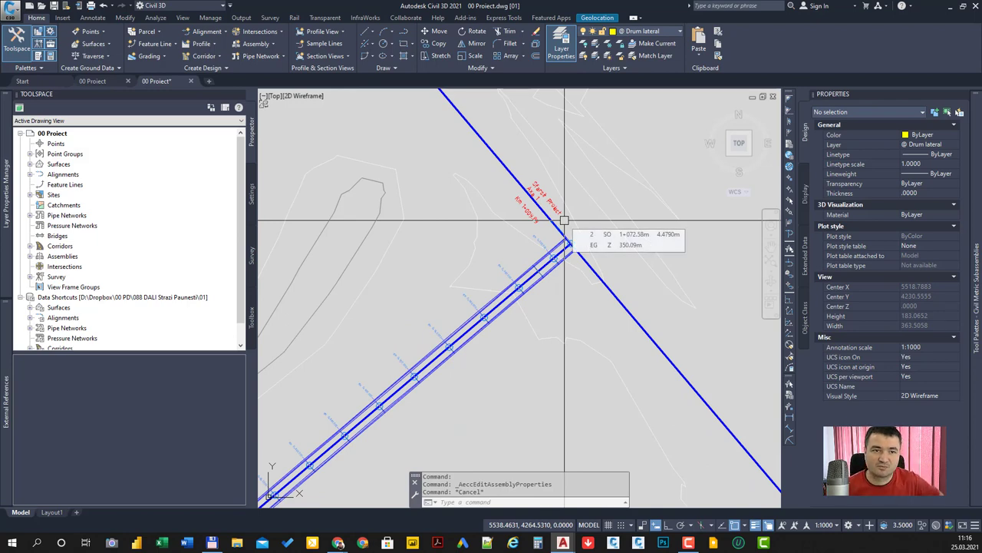
click(258, 31)
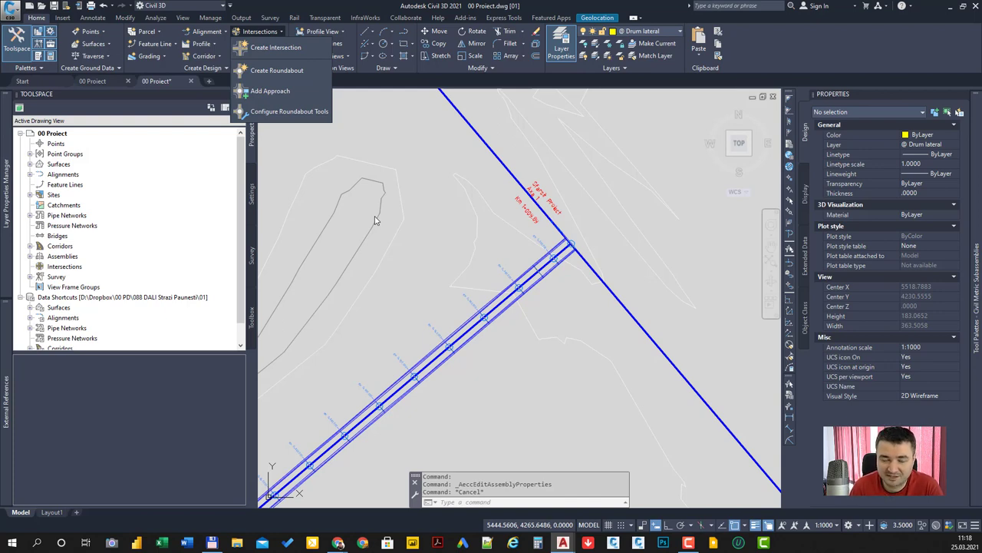
Close the Intersections options and recentre the plan on the alignment junction.
click(583, 303)
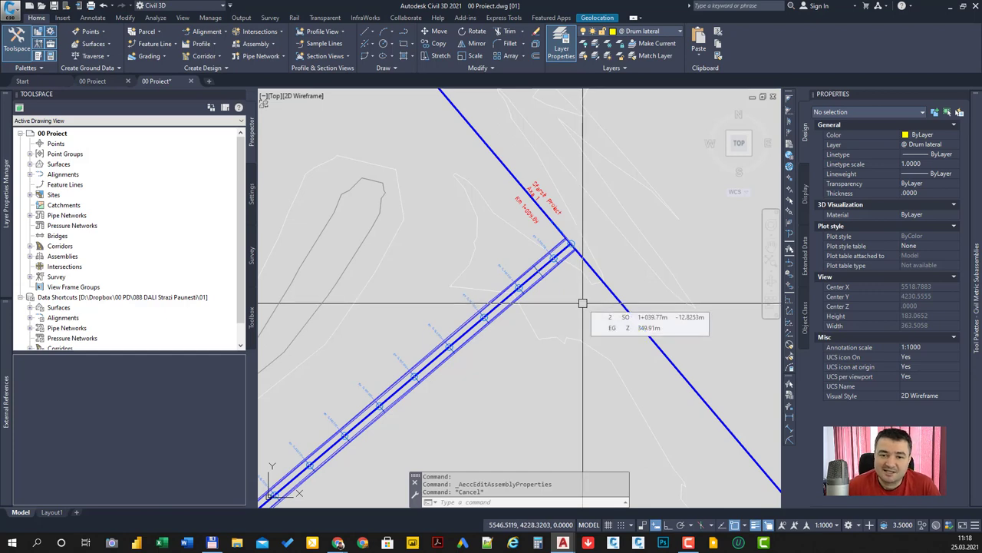
scroll(604, 284, down, 3)
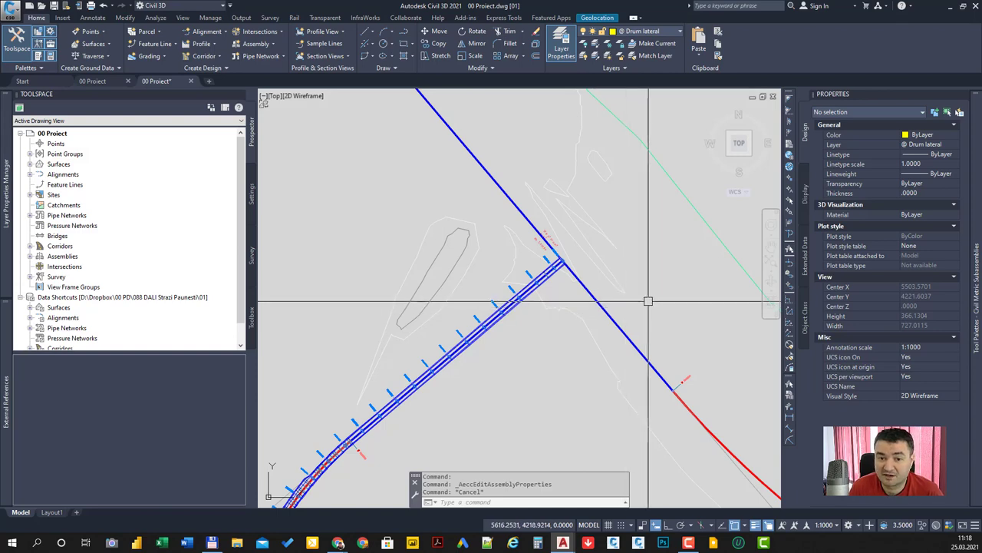
scroll(648, 301, down, 3)
mouse_move(624, 274)
middle_down()
mouse_move(549, 264)
mouse_move(543, 292)
middle_up()
scroll(522, 261, down, 6)
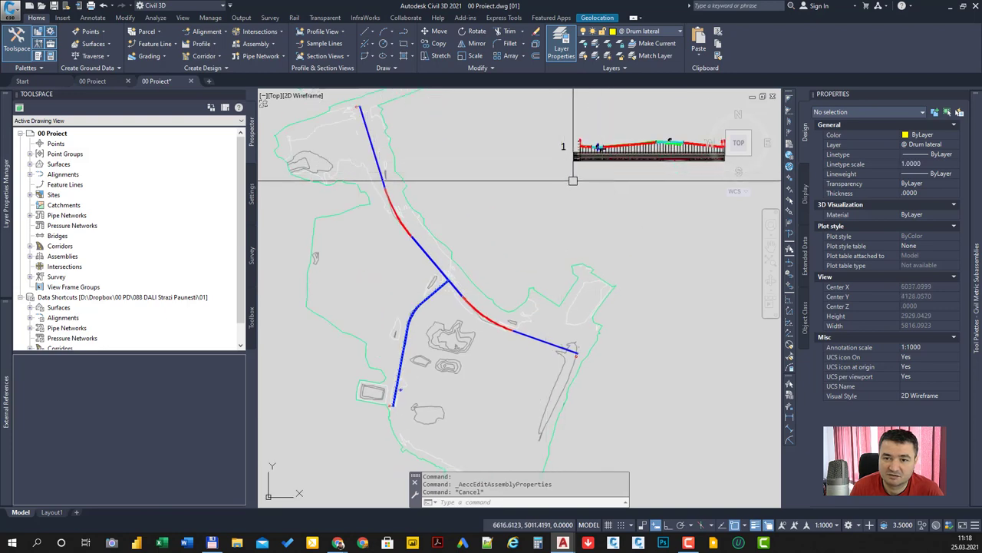
middle_drag(581, 198, 588, 204)
scroll(485, 279, up, 5)
scroll(485, 280, up, 8)
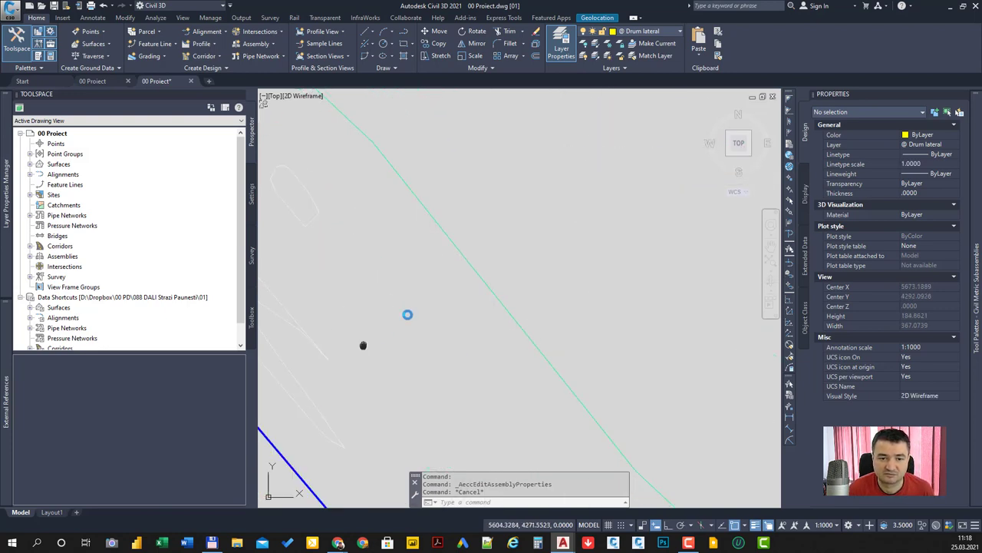
middle_drag(406, 314, 511, 281)
scroll(511, 281, up, 7)
scroll(504, 270, up, 3)
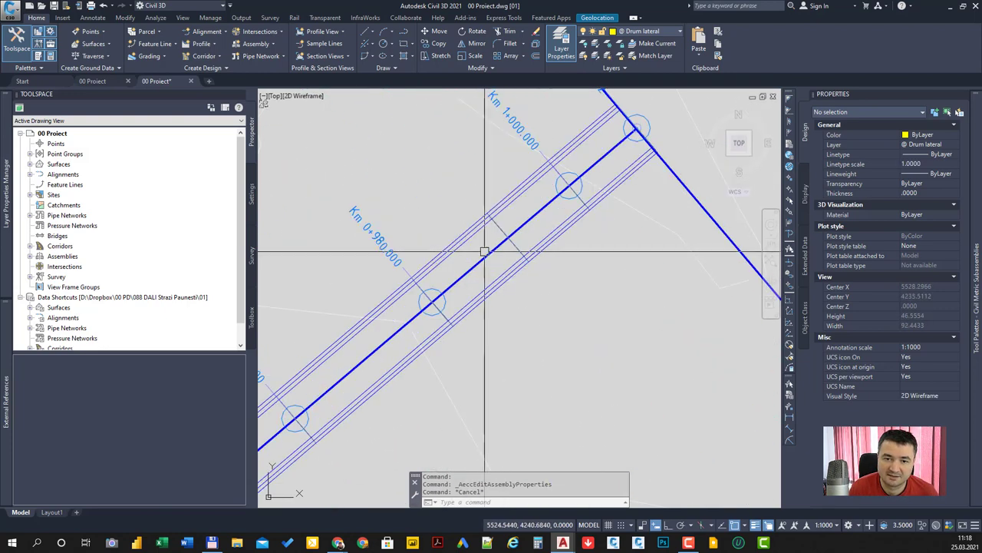
Select alignment 1 at the junction, then clear the selection.
click(485, 253)
scroll(515, 274, down, 3)
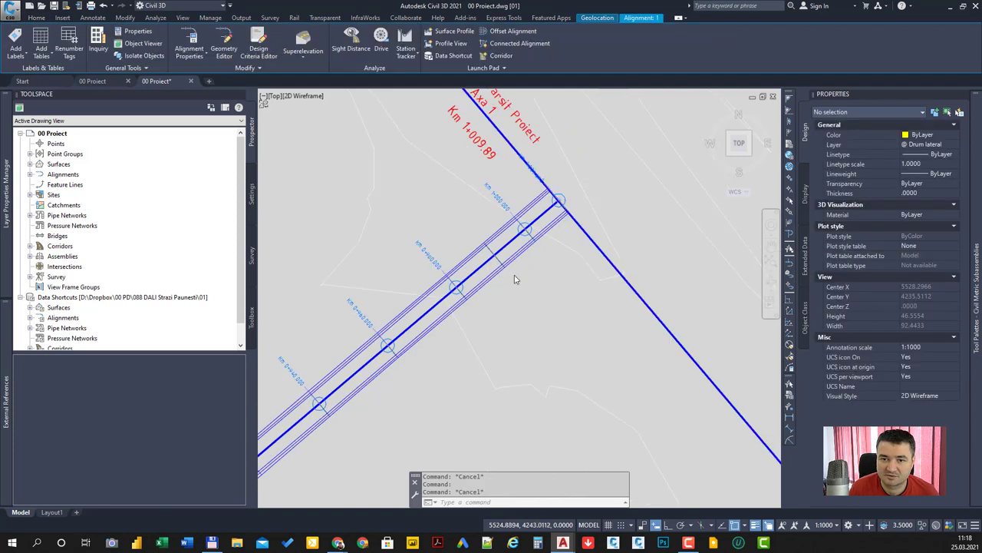
key(Escape)
Add alignment 2's EG surface profile and draw it in a new profile view.
click(535, 244)
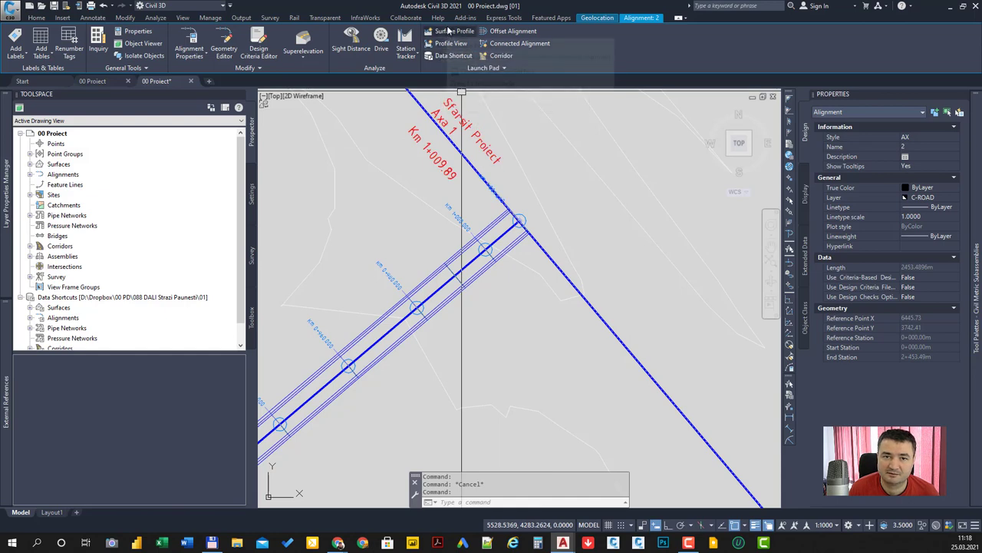
click(450, 31)
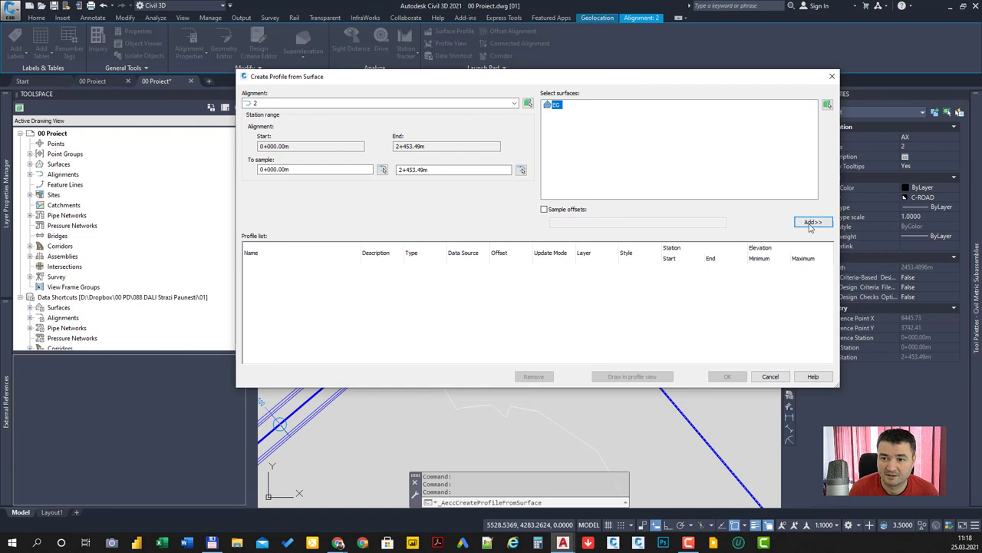
click(813, 221)
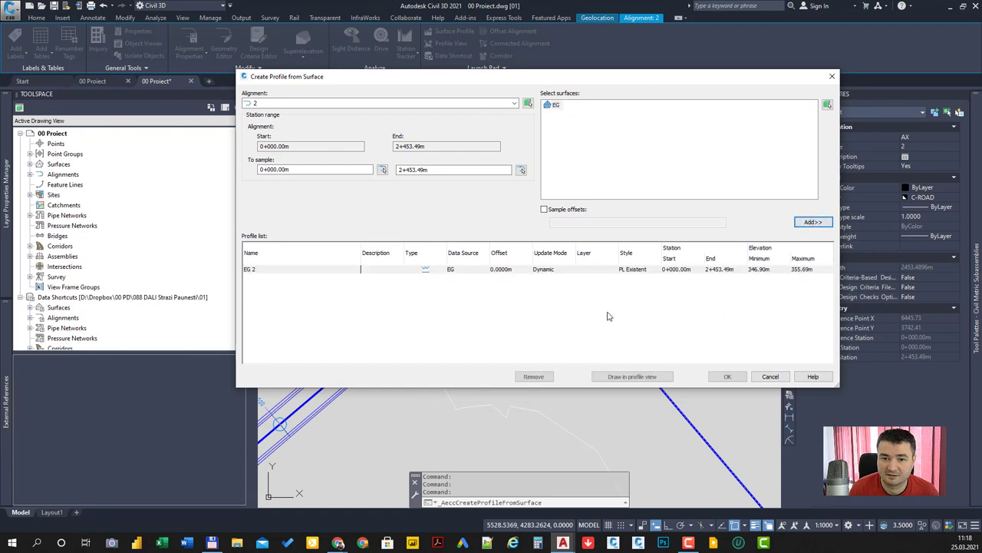
click(630, 377)
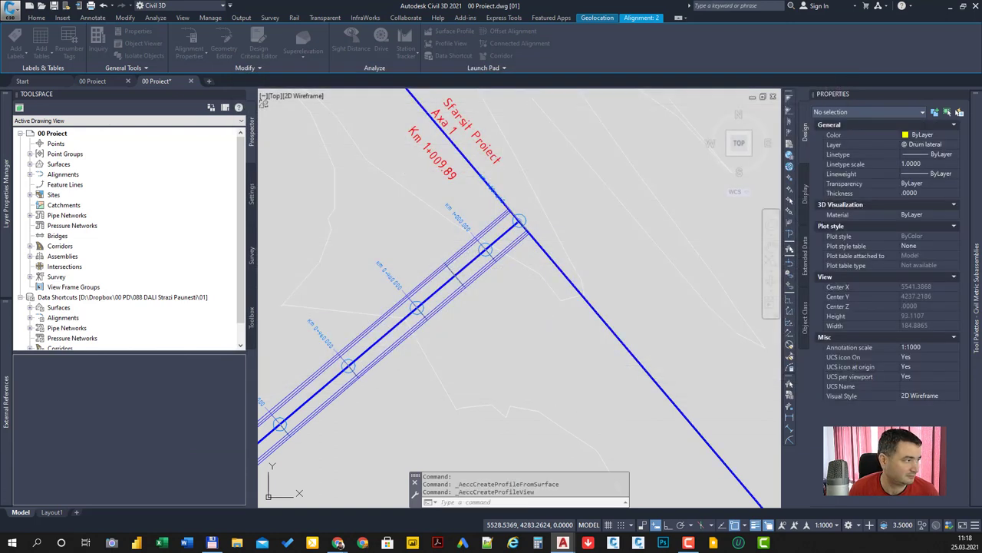
click(601, 384)
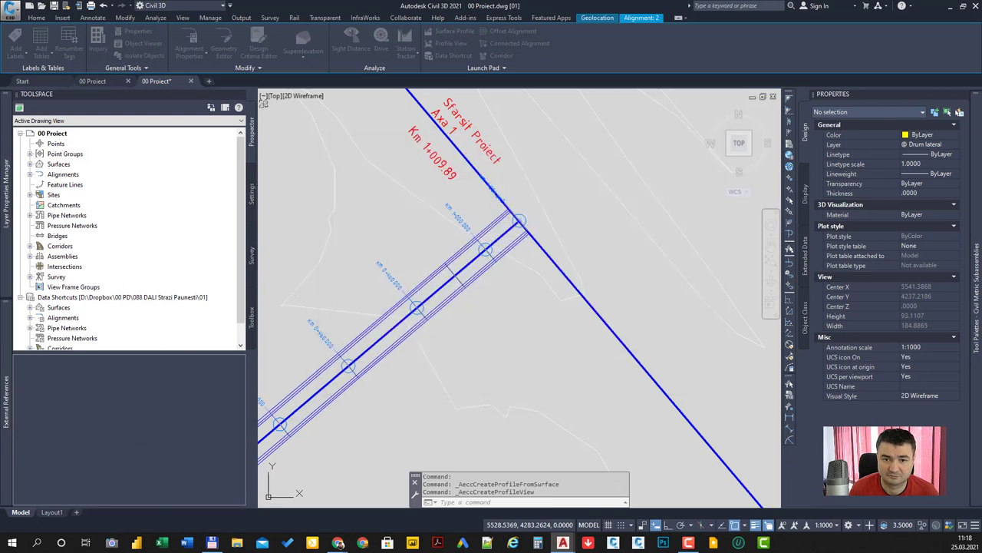
Place profile view 2 above profile view 1 and frame both views.
scroll(538, 276, down, 5)
scroll(537, 245, down, 5)
scroll(549, 231, down, 4)
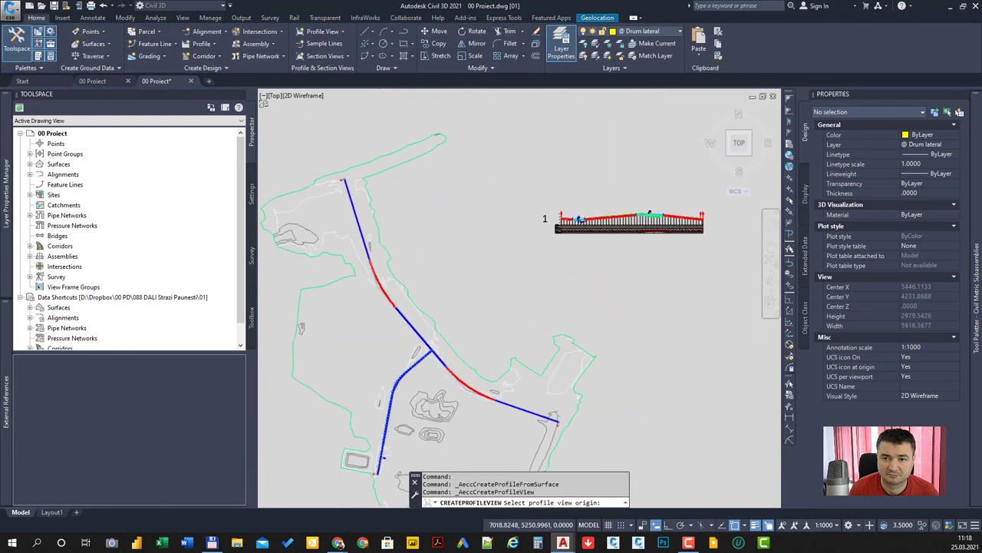
scroll(582, 257, up, 3)
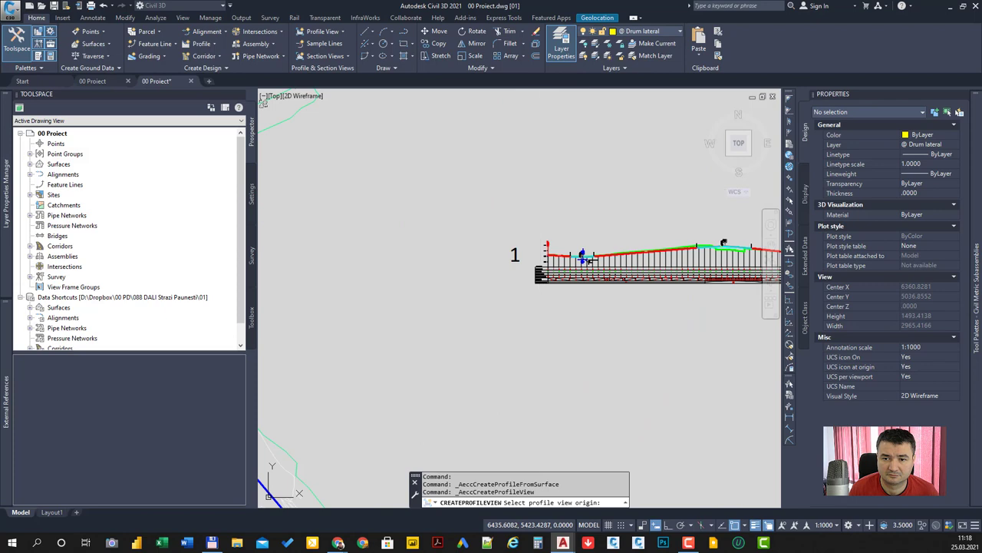
click(526, 212)
middle_drag(636, 222, 487, 231)
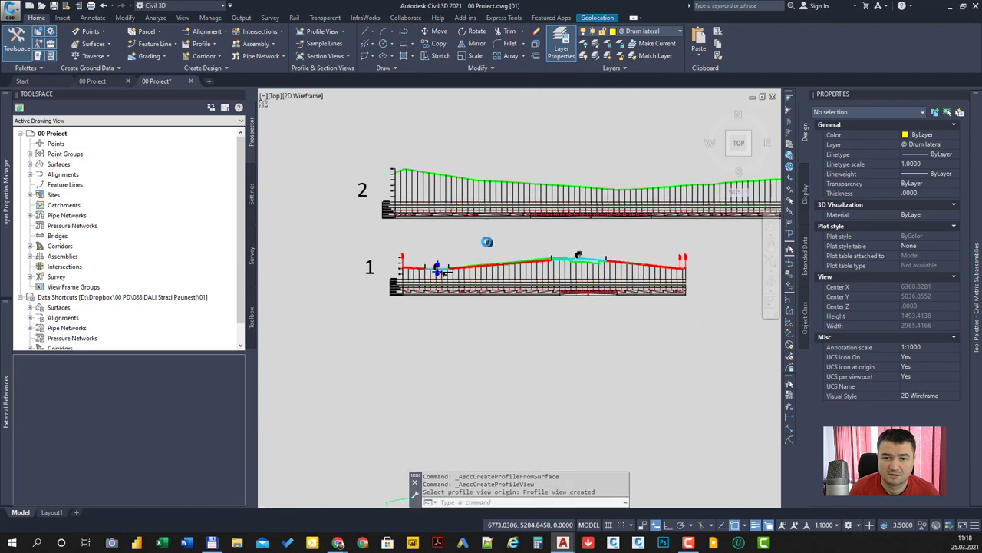
click(381, 217)
middle_drag(542, 140, 481, 169)
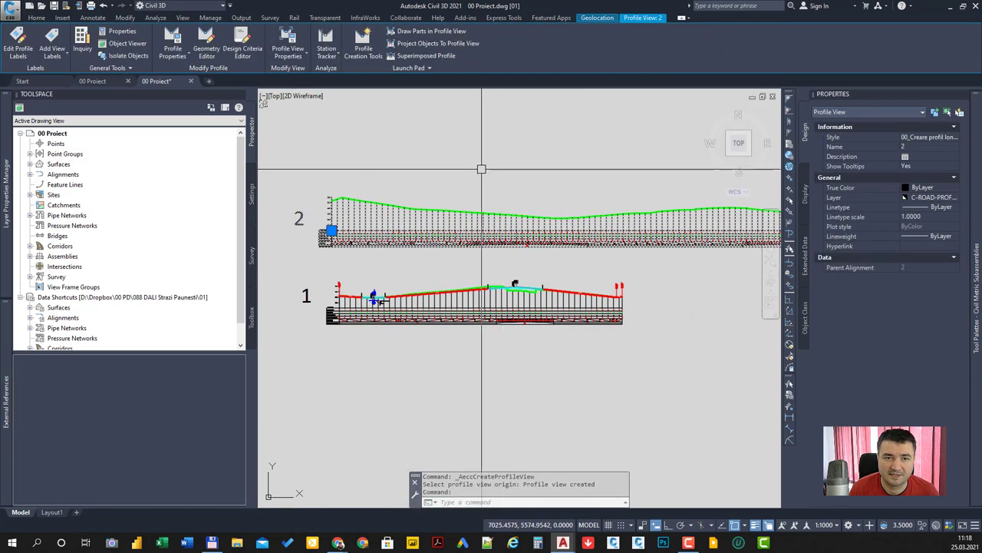
key(Escape)
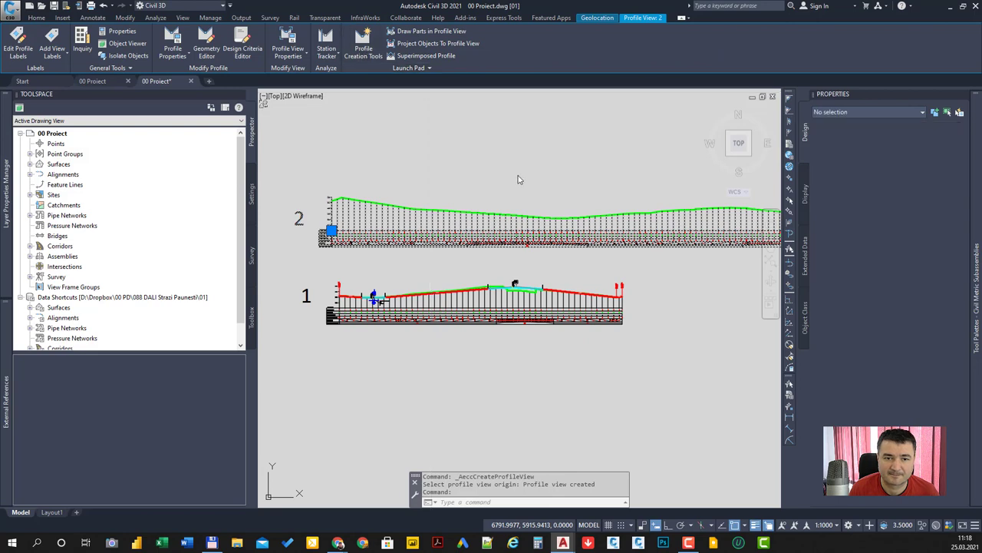
Accept the PL 2 profile settings and draw a tangent across profile view 2.
drag(570, 133, 735, 93)
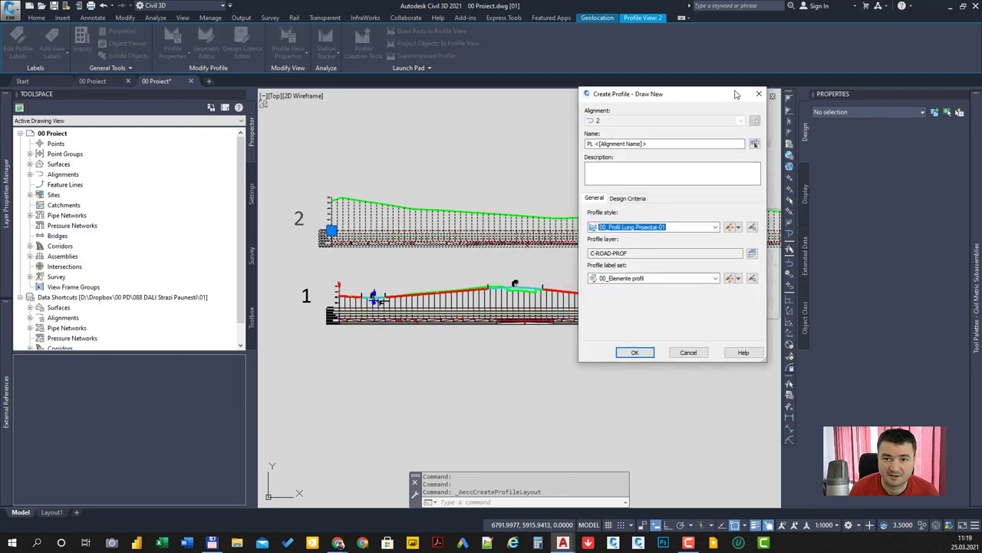
click(636, 352)
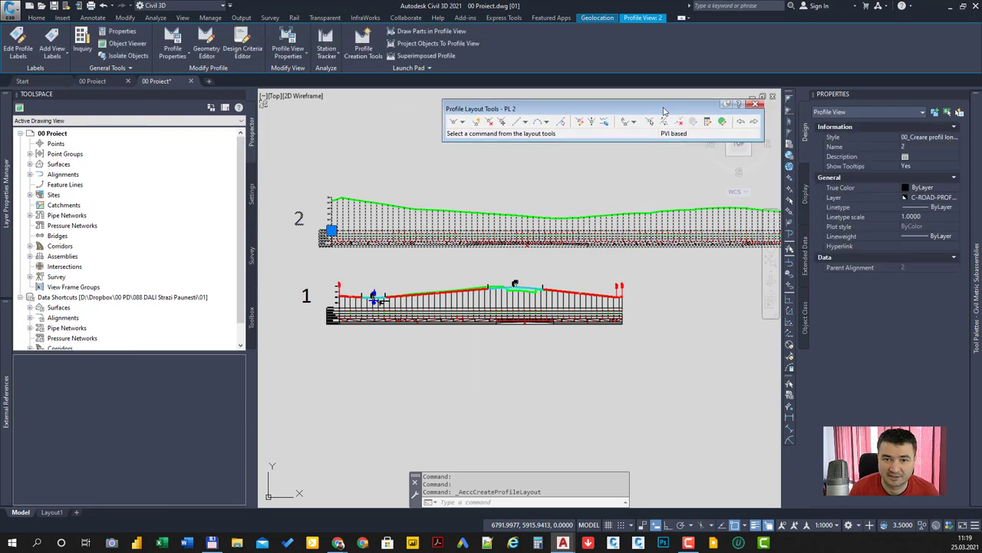
click(453, 122)
scroll(331, 227, up, 5)
scroll(400, 154, up, 4)
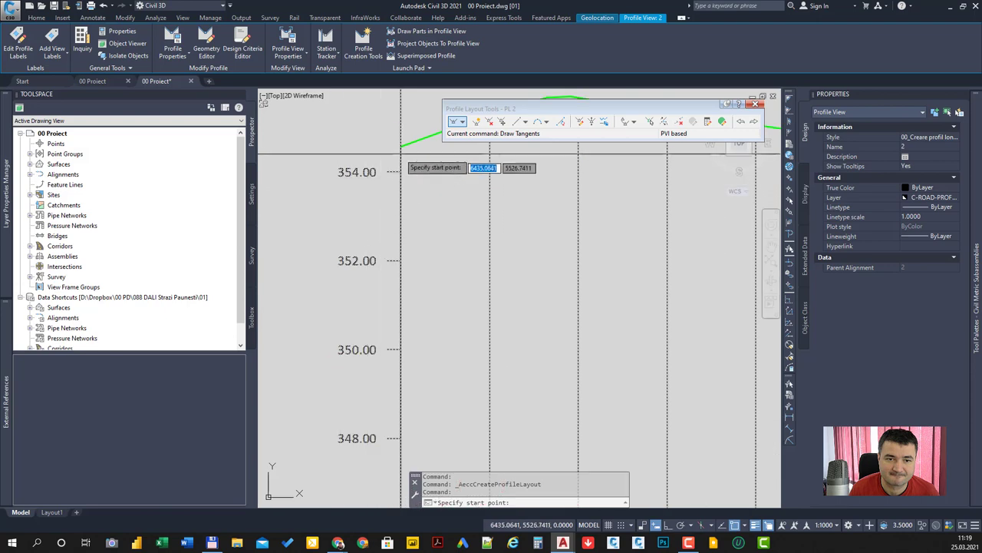
click(401, 153)
scroll(357, 188, down, 6)
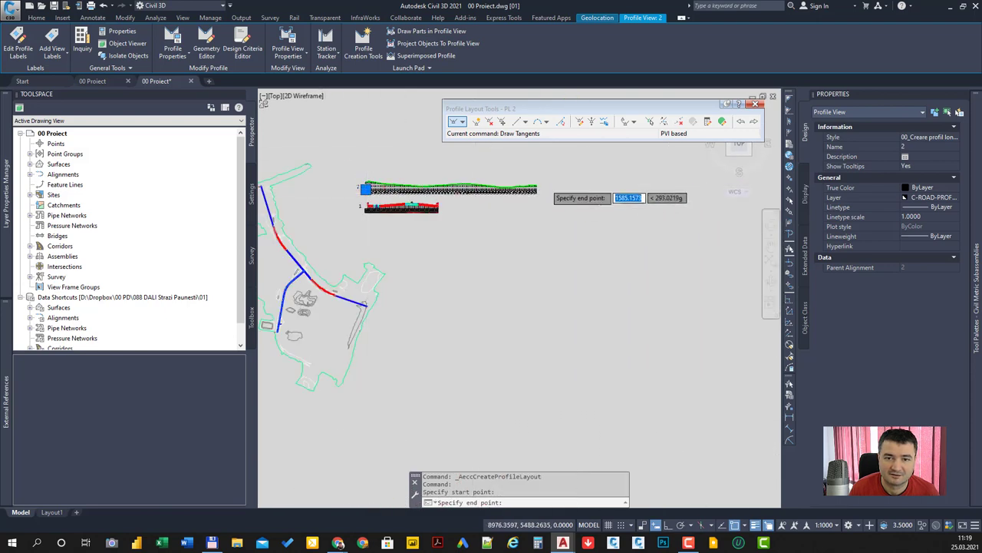
scroll(541, 184, up, 3)
scroll(476, 204, up, 3)
scroll(351, 226, down, 2)
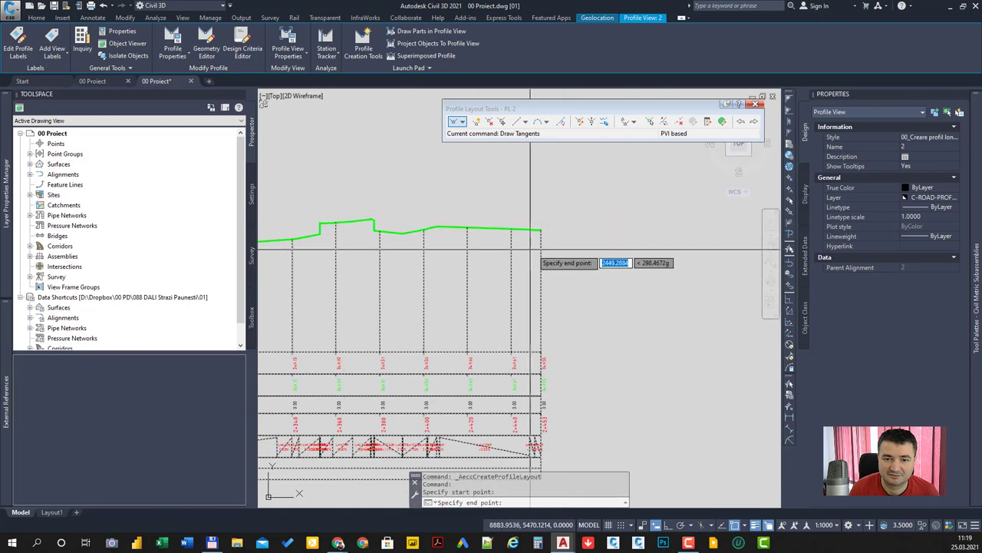
click(541, 229)
key(Return)
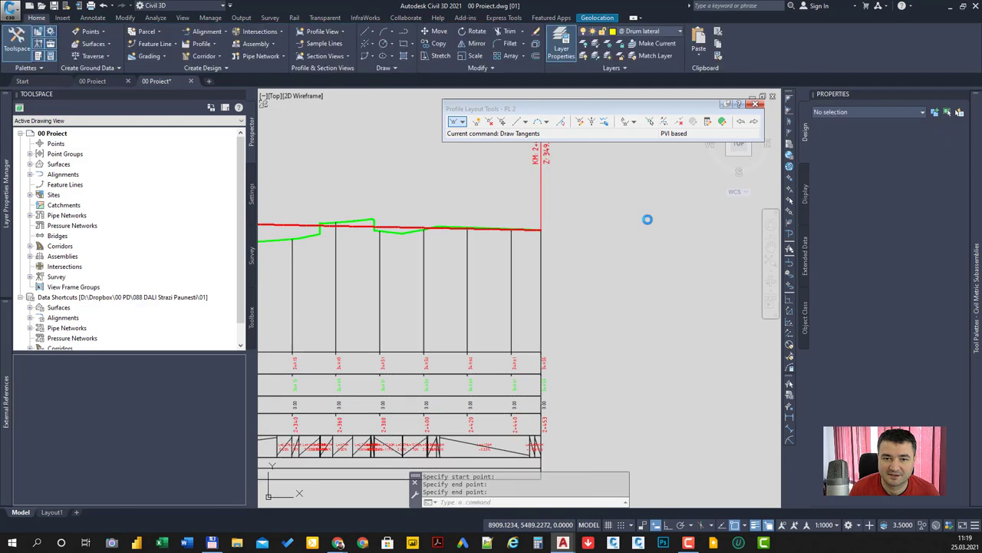
Insert PVIs on PL 2 near its start and at stations 0+288.78 and 0+786.62 m.
scroll(406, 220, down, 4)
scroll(406, 219, up, 2)
scroll(406, 219, up, 2)
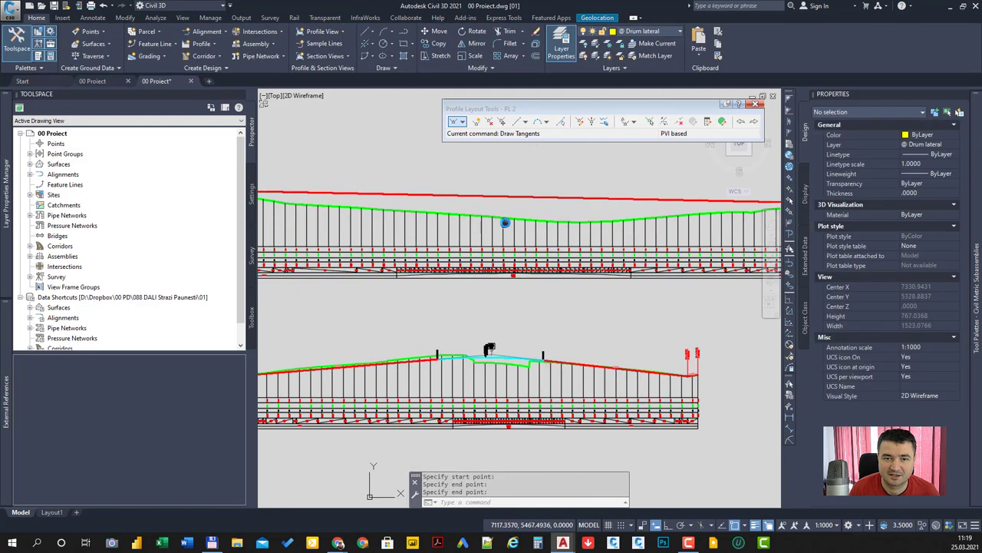
click(476, 122)
scroll(594, 244, down, 2)
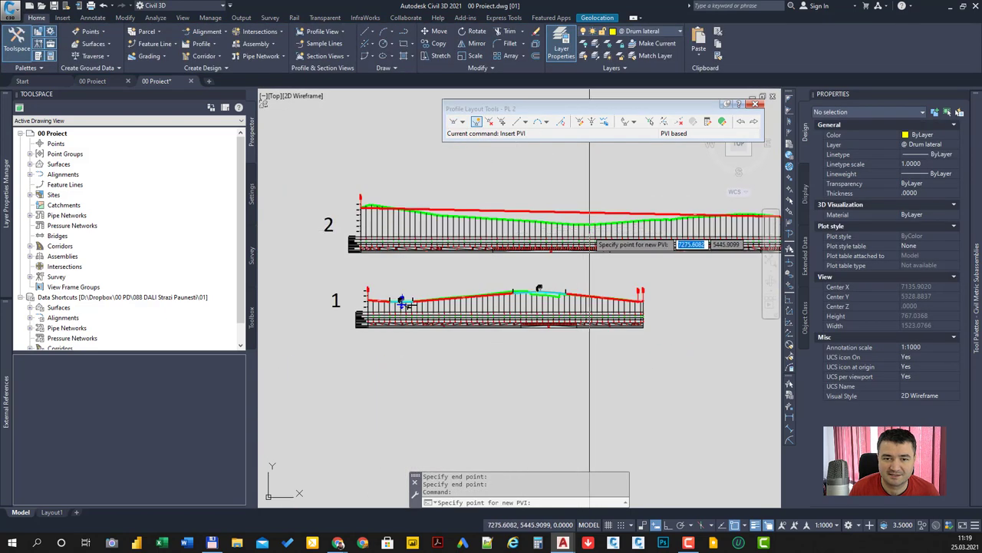
scroll(589, 244, up, 2)
scroll(468, 226, down, 2)
scroll(452, 207, up, 3)
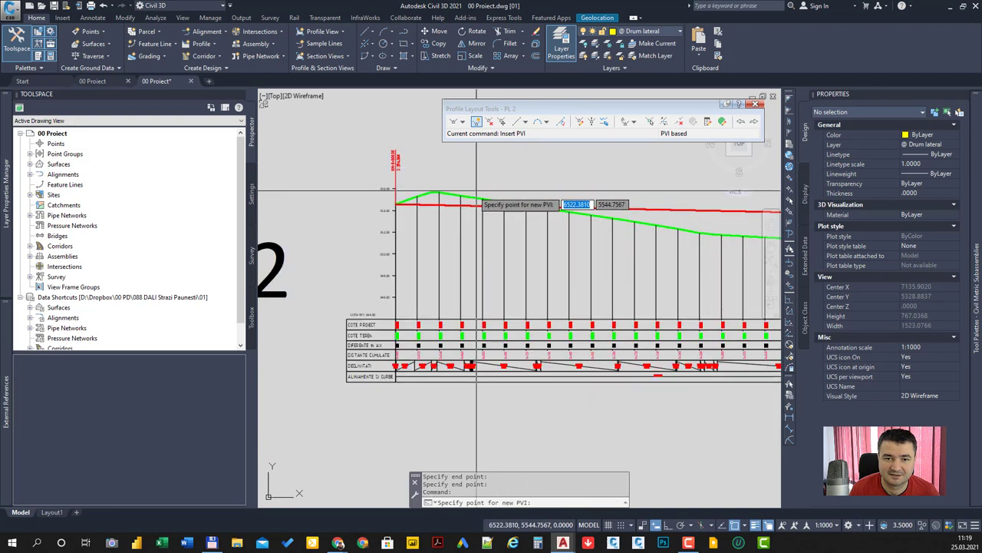
click(427, 198)
scroll(465, 225, down, 3)
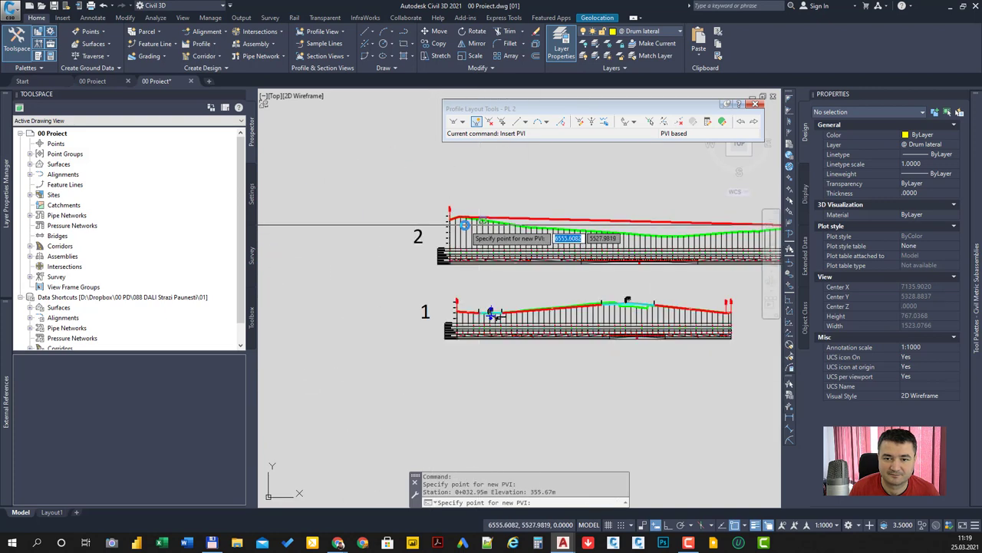
scroll(588, 246, up, 2)
scroll(478, 252, up, 2)
scroll(606, 264, down, 2)
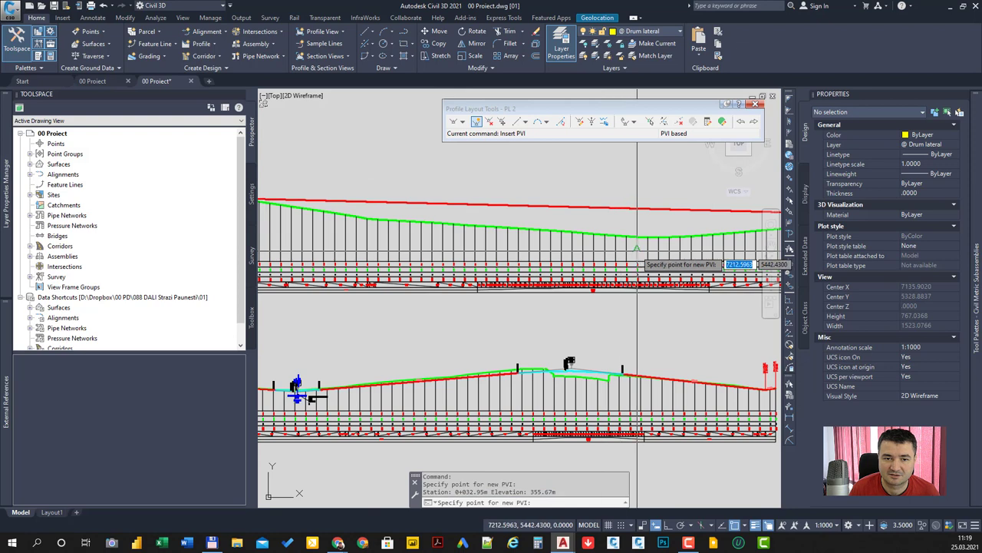
click(376, 219)
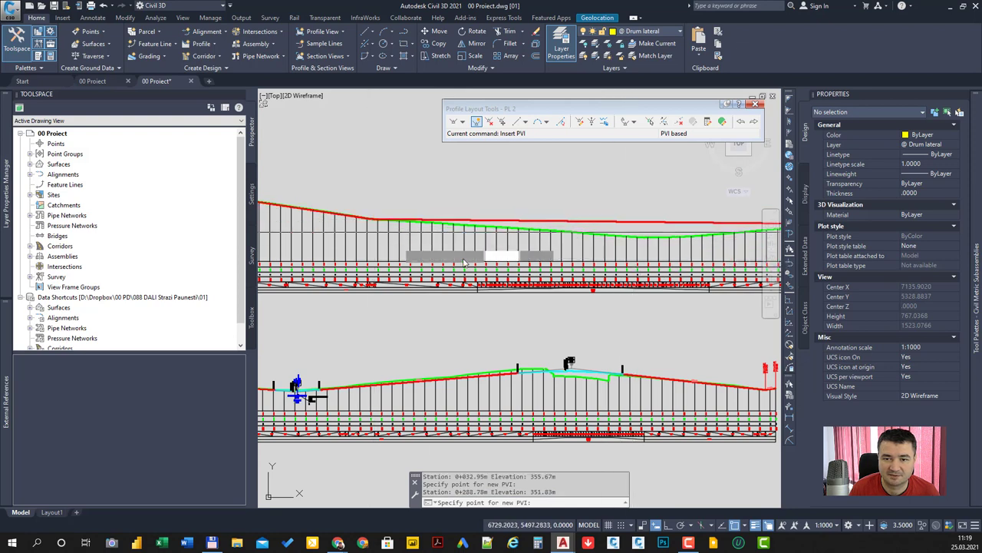
click(641, 238)
Add PVIs at stations 1+994.23 and 2+405.90 m further along PL 2.
middle_drag(640, 238, 534, 263)
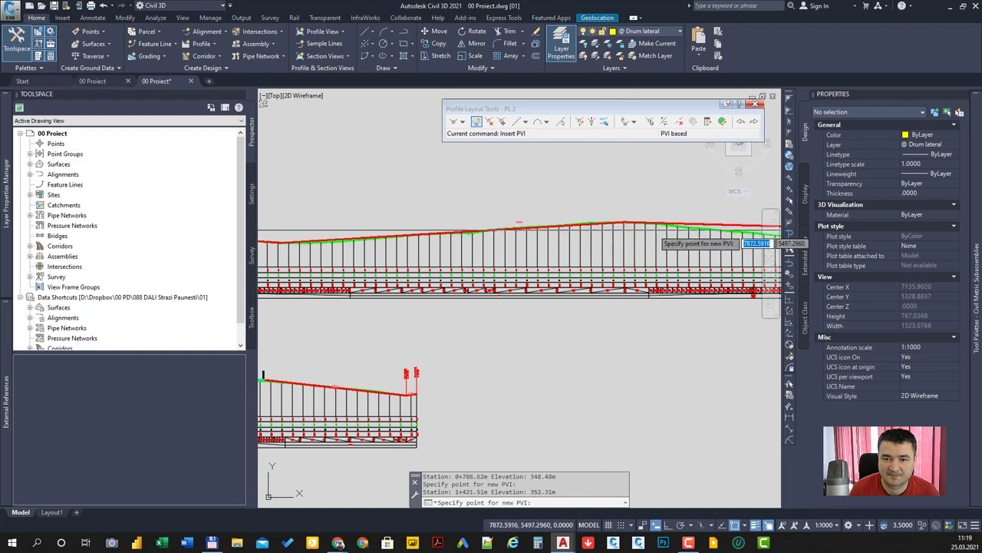
middle_drag(653, 234, 476, 241)
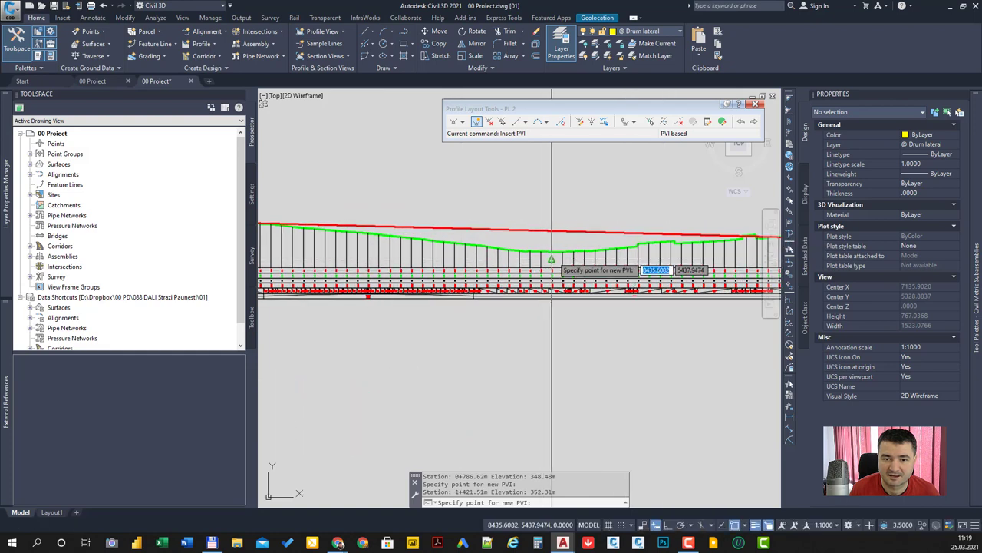
click(646, 233)
scroll(646, 232, up, 3)
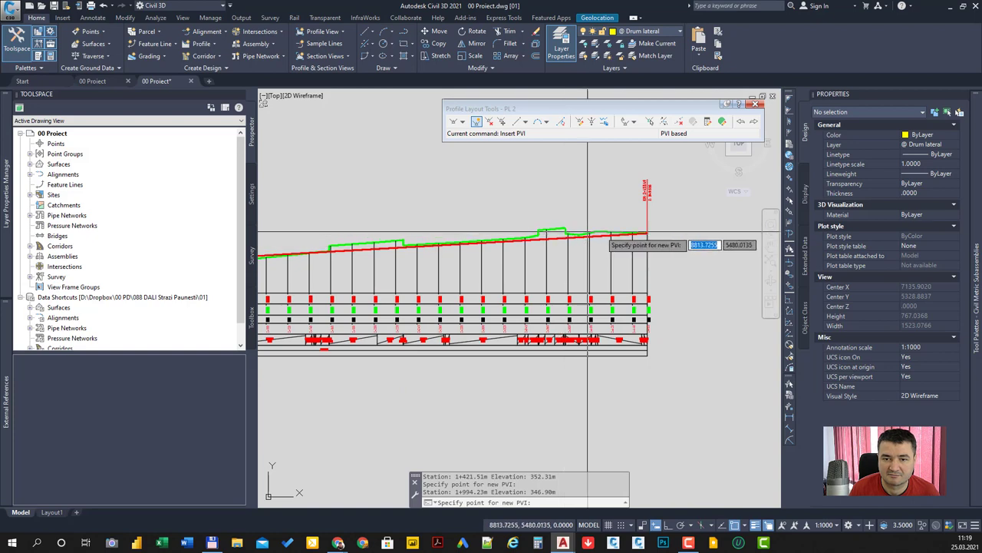
click(590, 205)
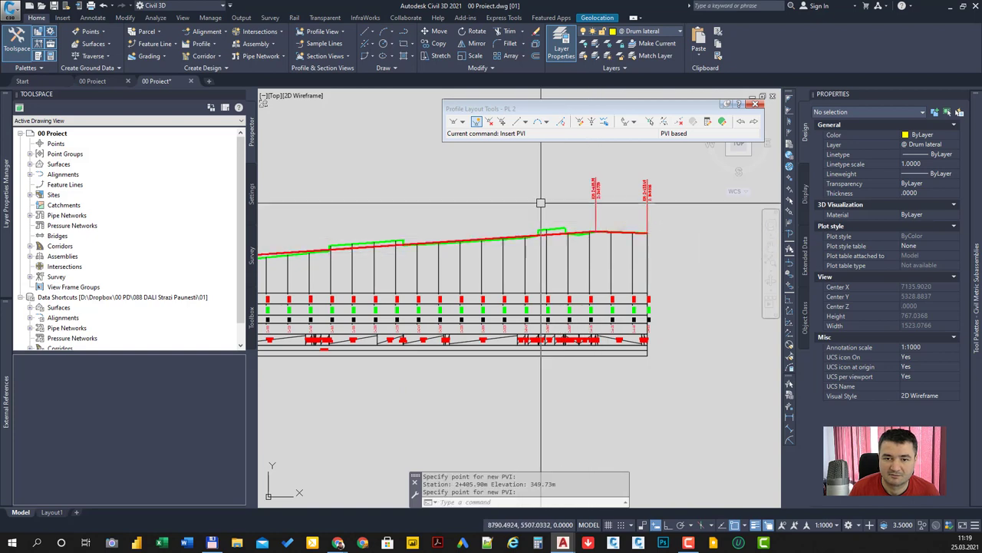
scroll(589, 205, down, 5)
scroll(590, 205, down, 3)
middle_drag(402, 268, 544, 272)
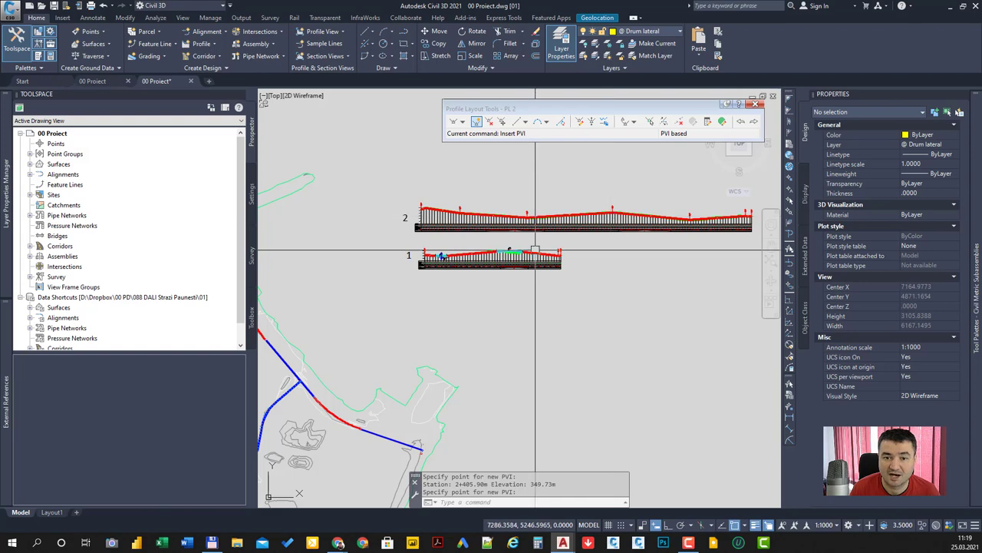
End PVI insertion and select corridor CRD-029 at the junction.
scroll(545, 273, down, 2)
scroll(481, 296, up, 3)
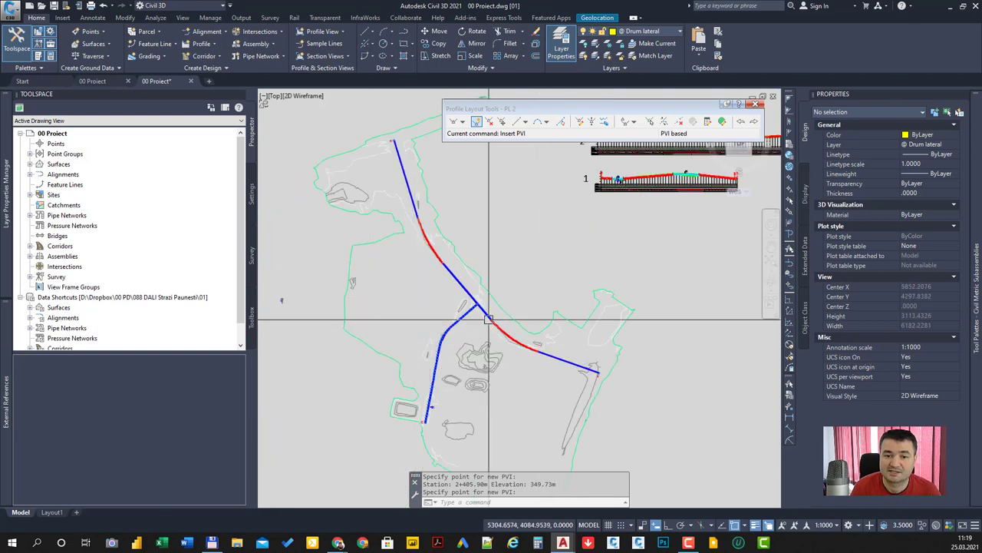
scroll(480, 295, up, 2)
scroll(481, 295, up, 5)
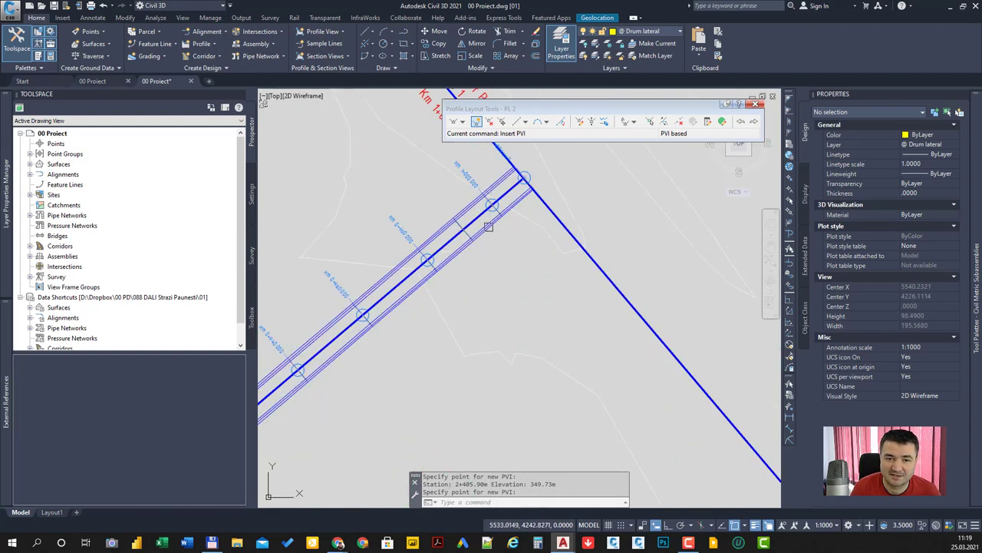
key(Escape)
click(489, 227)
middle_drag(505, 243, 482, 265)
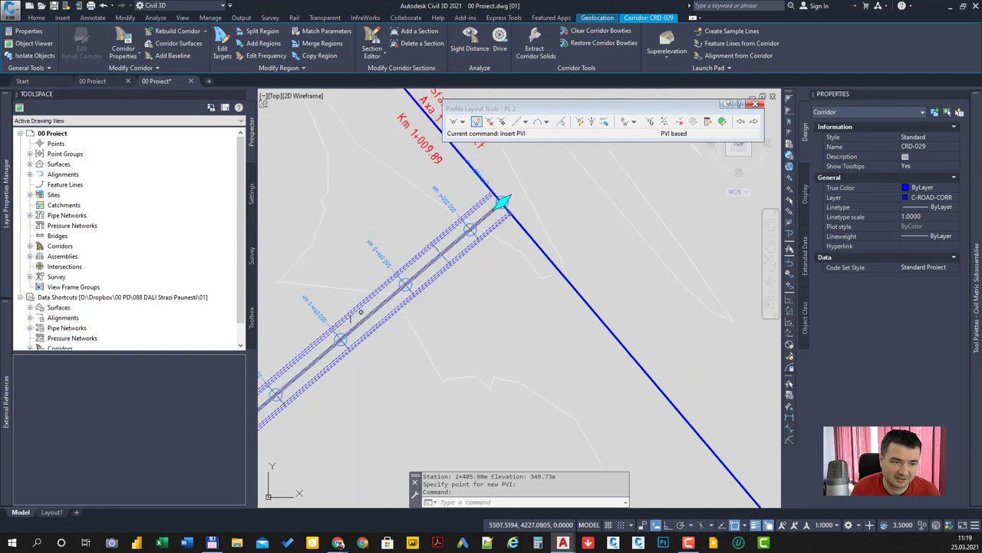
Zoom to region 00 Structura (2)-51 of CRD-029's baseline BL - 1 - (19) via Prospector.
double_click(60, 247)
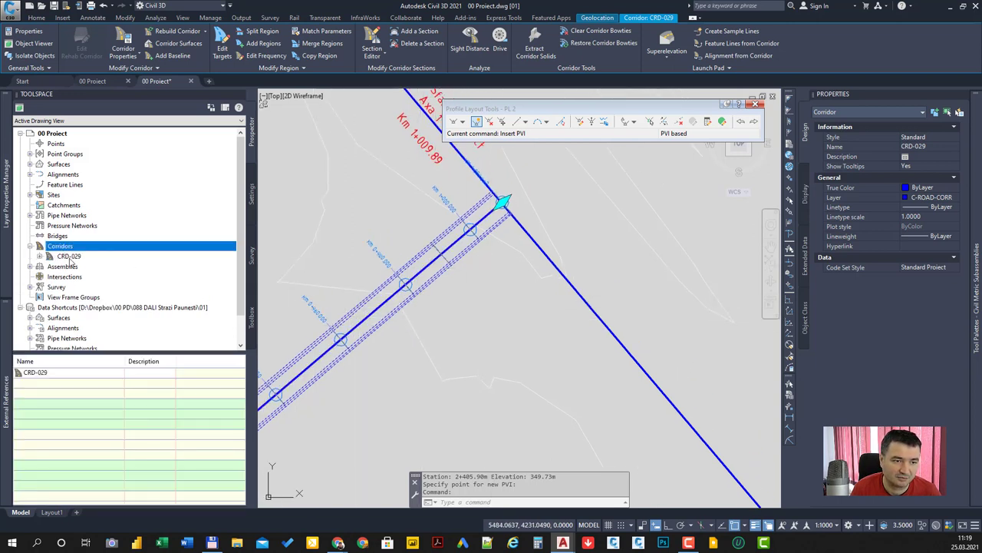
click(70, 256)
click(39, 256)
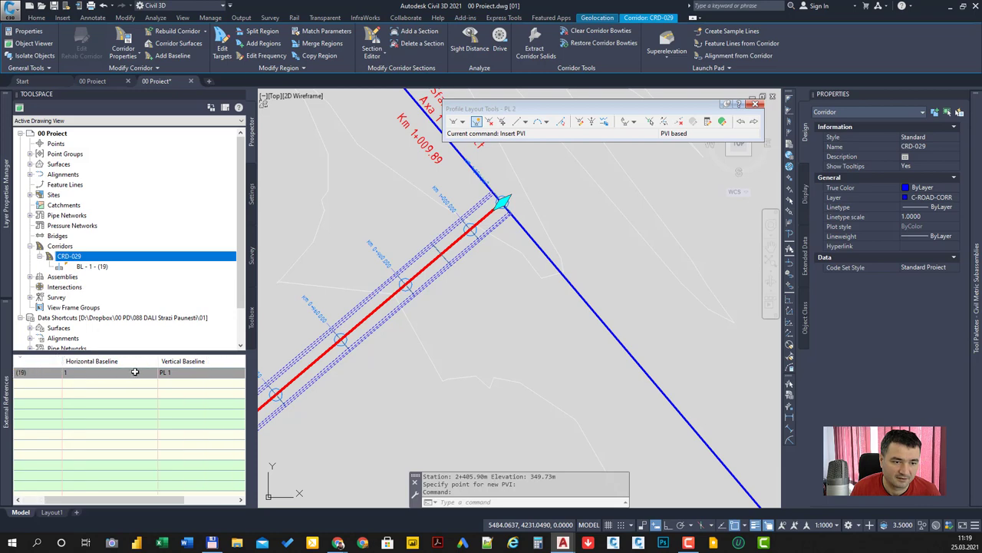
scroll(138, 372, right, 3)
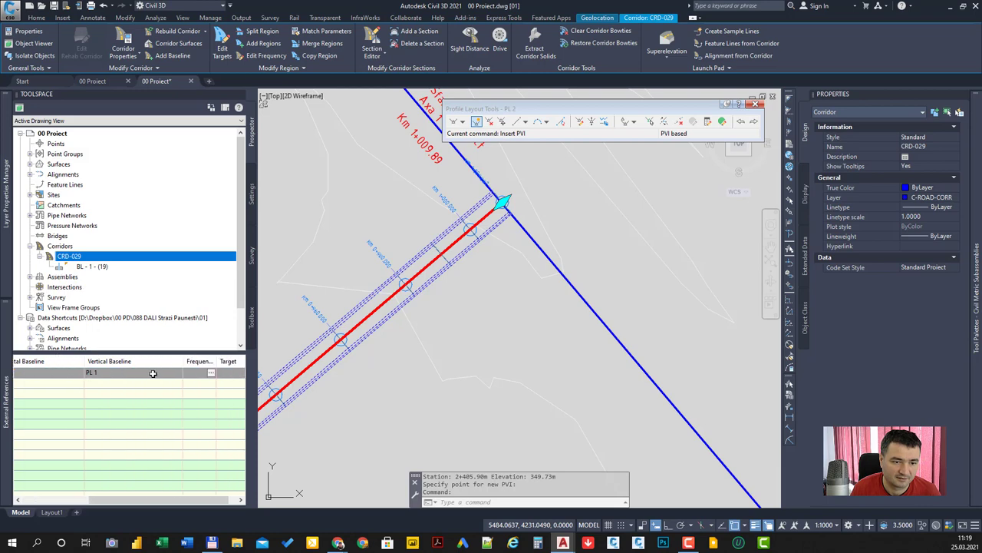
click(88, 267)
click(151, 373)
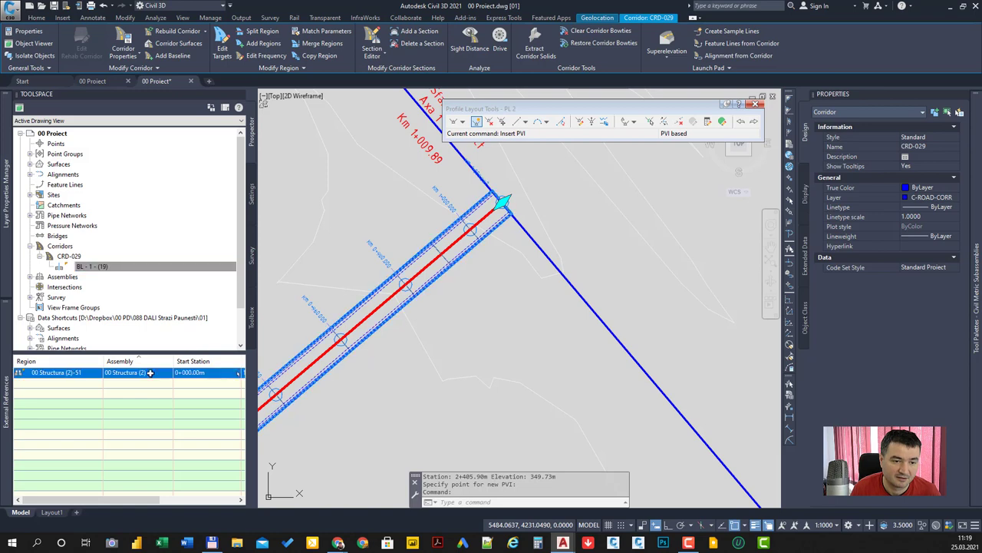
right_click(138, 372)
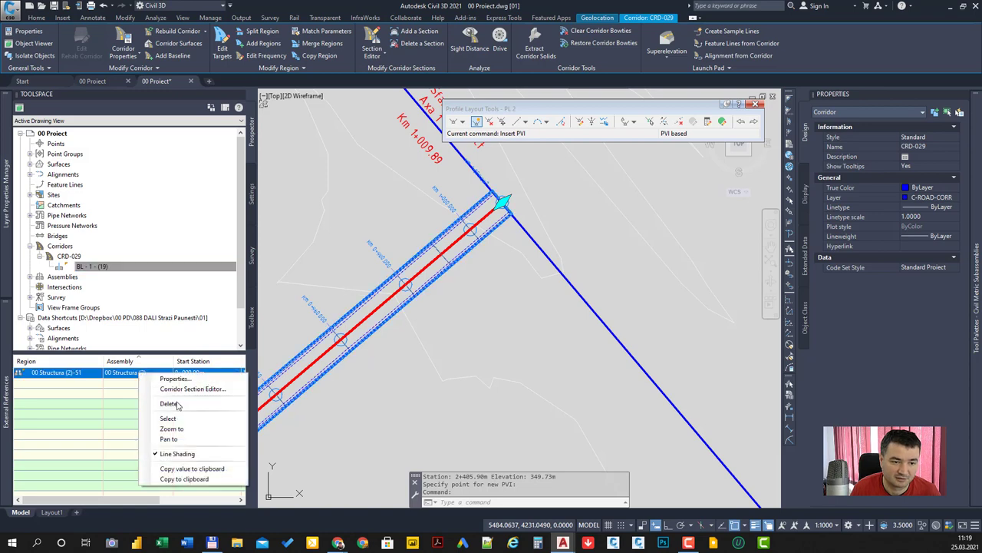
click(179, 430)
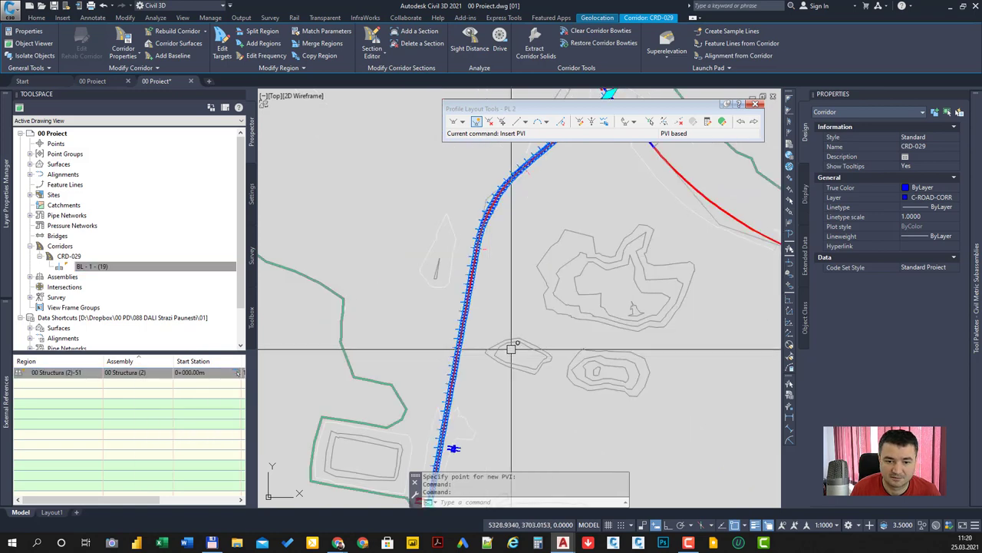
Inspect assembly 00 Structura (2) at the junction, then deselect it.
scroll(667, 289, down, 2)
scroll(667, 290, down, 5)
scroll(572, 266, up, 5)
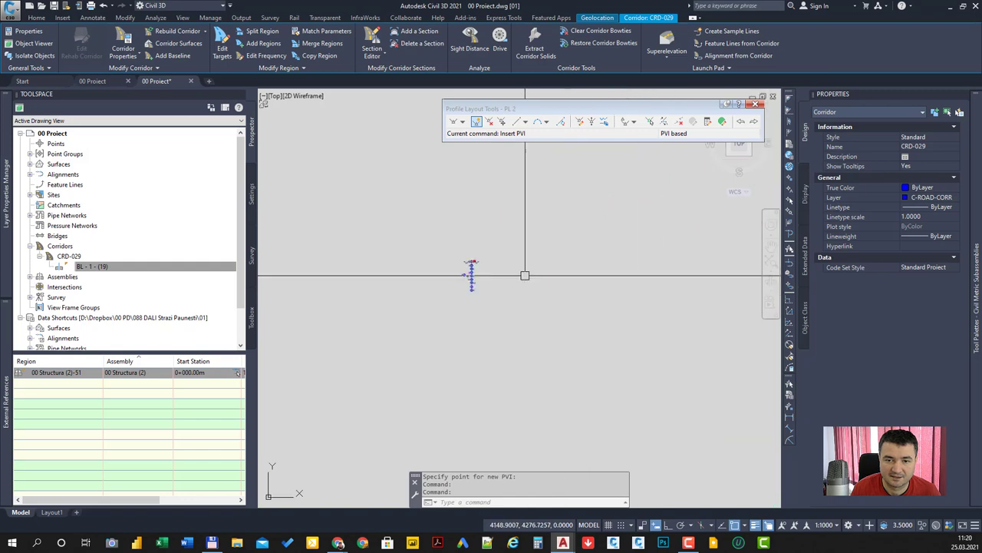
scroll(444, 259, up, 2)
scroll(494, 215, up, 4)
scroll(538, 216, up, 4)
scroll(538, 219, up, 3)
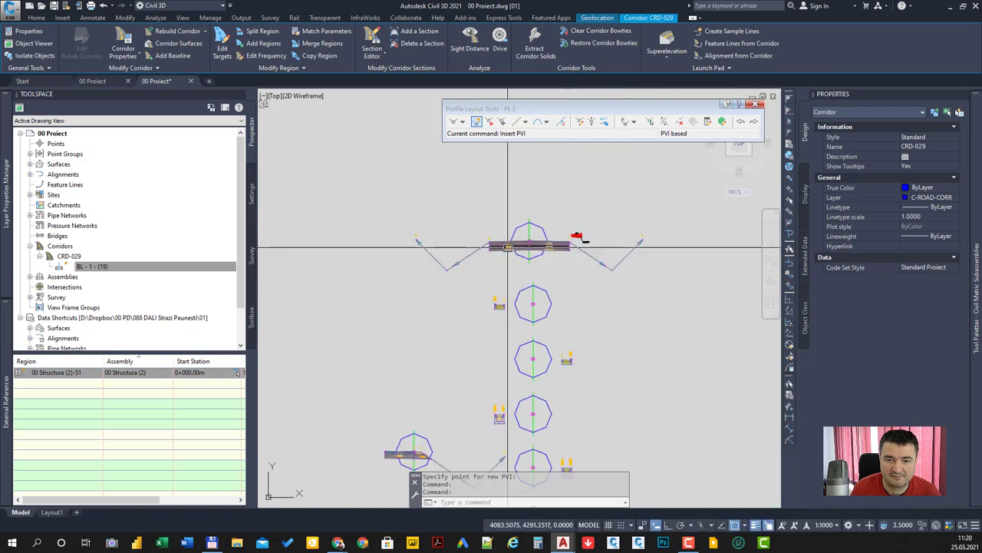
key(Escape)
click(519, 217)
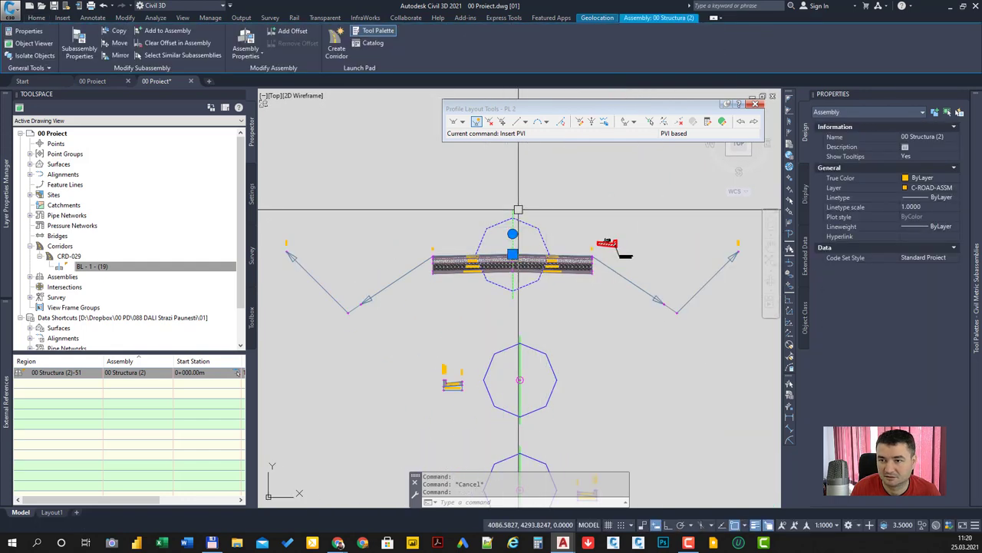
scroll(530, 222, down, 3)
key(Escape)
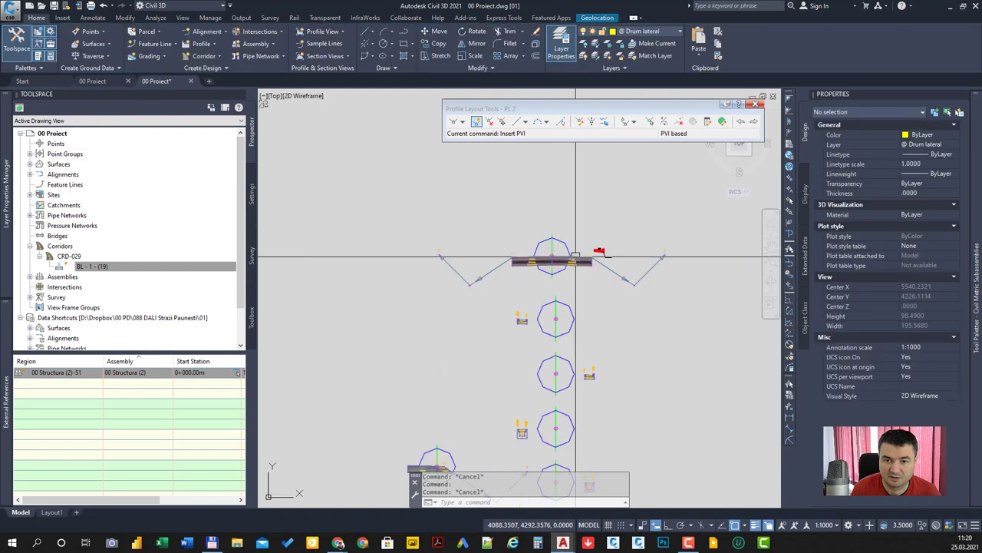
scroll(584, 255, down, 3)
scroll(547, 260, up, 2)
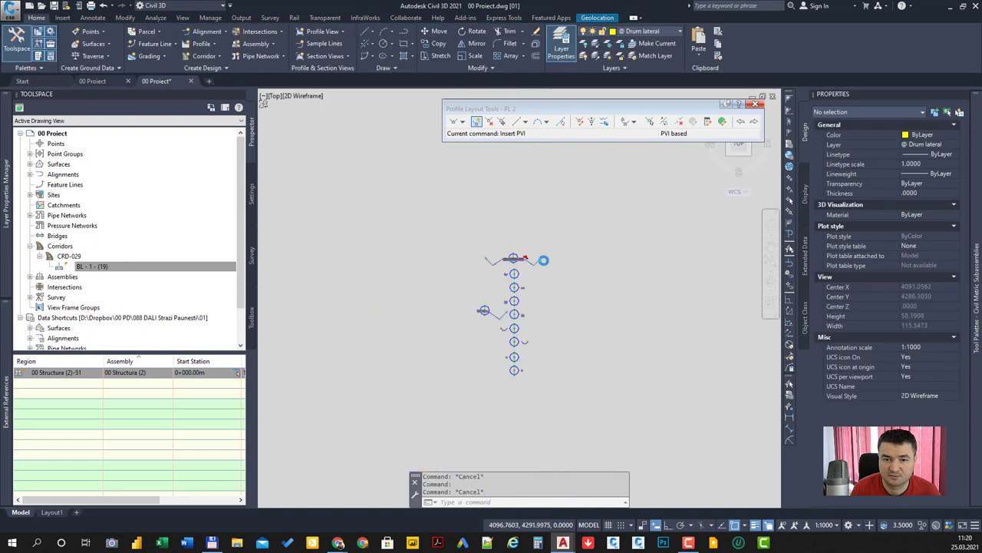
scroll(544, 260, down, 2)
scroll(546, 261, down, 3)
scroll(453, 270, down, 3)
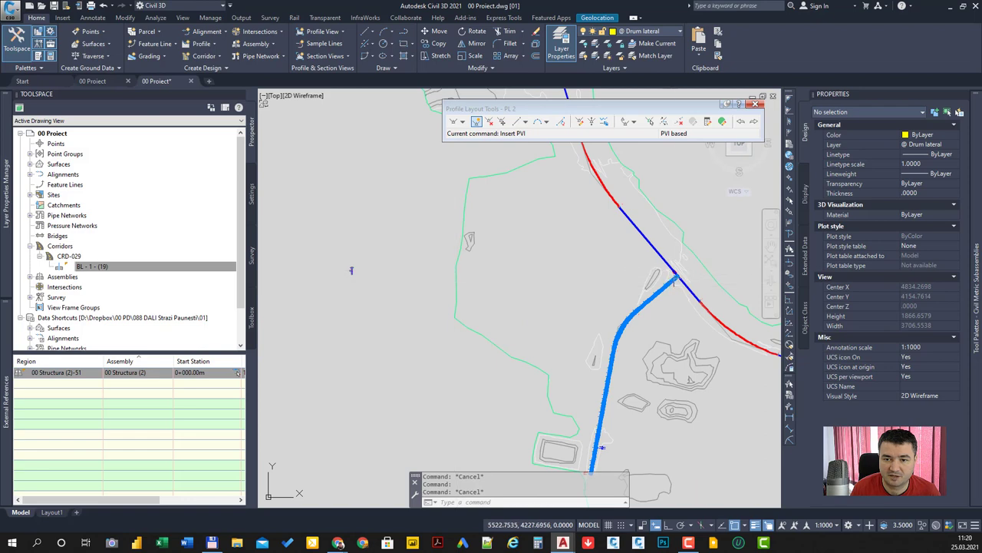
scroll(675, 281, up, 2)
scroll(675, 281, up, 5)
scroll(657, 208, up, 3)
scroll(637, 211, up, 3)
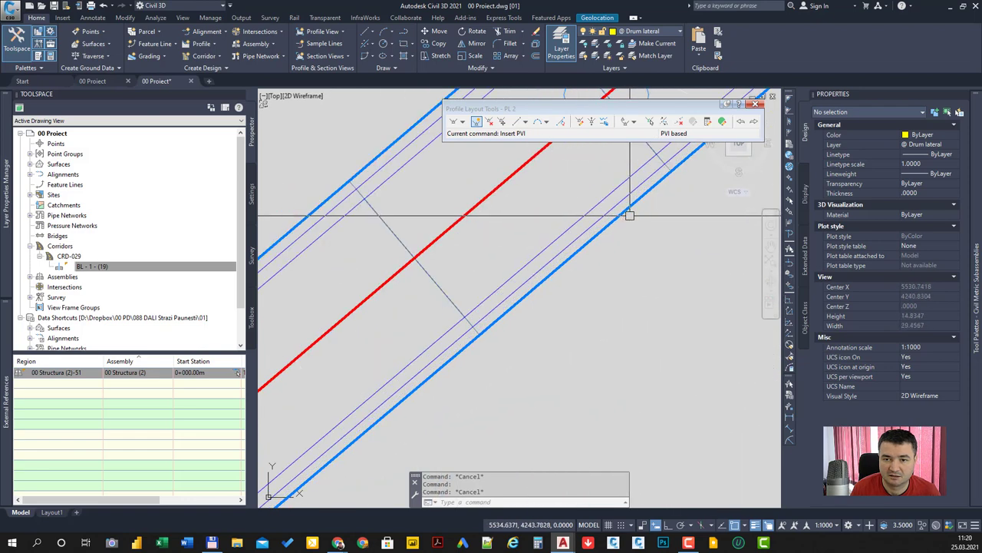
scroll(599, 253, up, 3)
scroll(570, 263, down, 2)
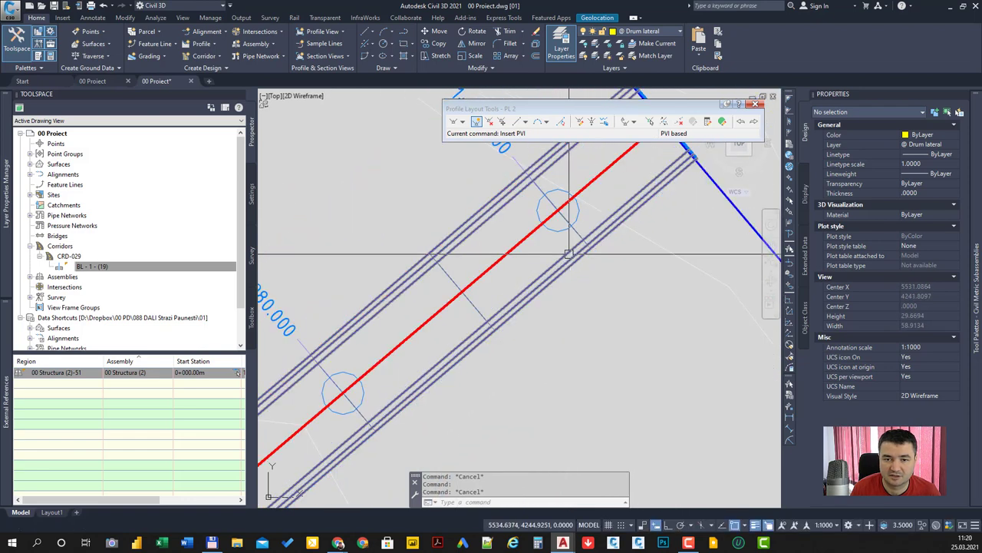
Open corridor CRD-029 in the Section Editor after cancelling an Edit Targets attempt.
click(568, 254)
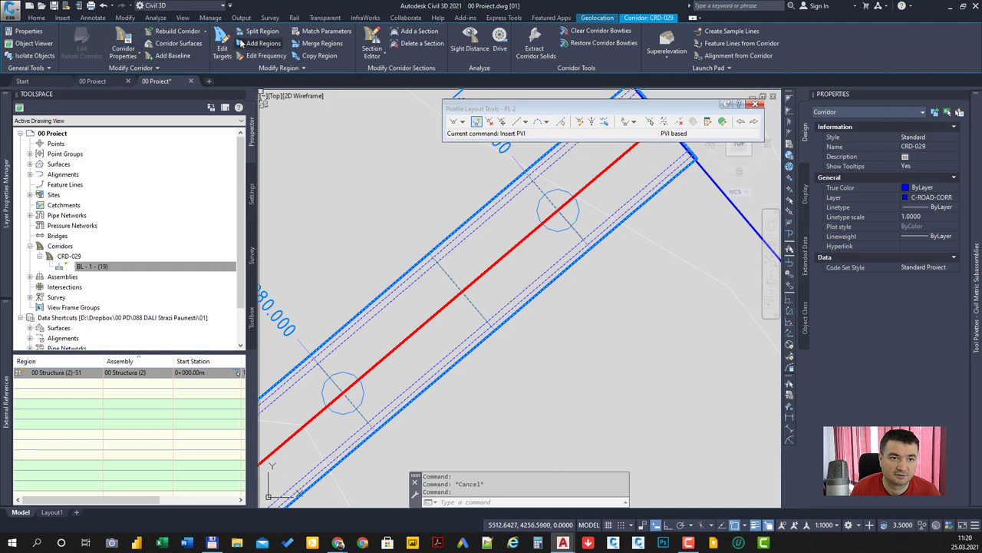
click(222, 45)
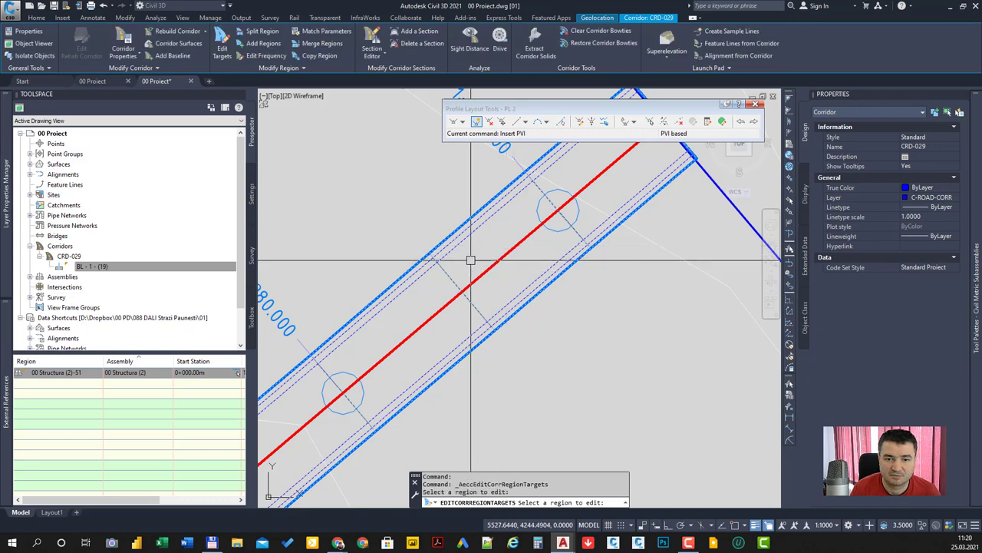
key(Escape)
key(Escape)
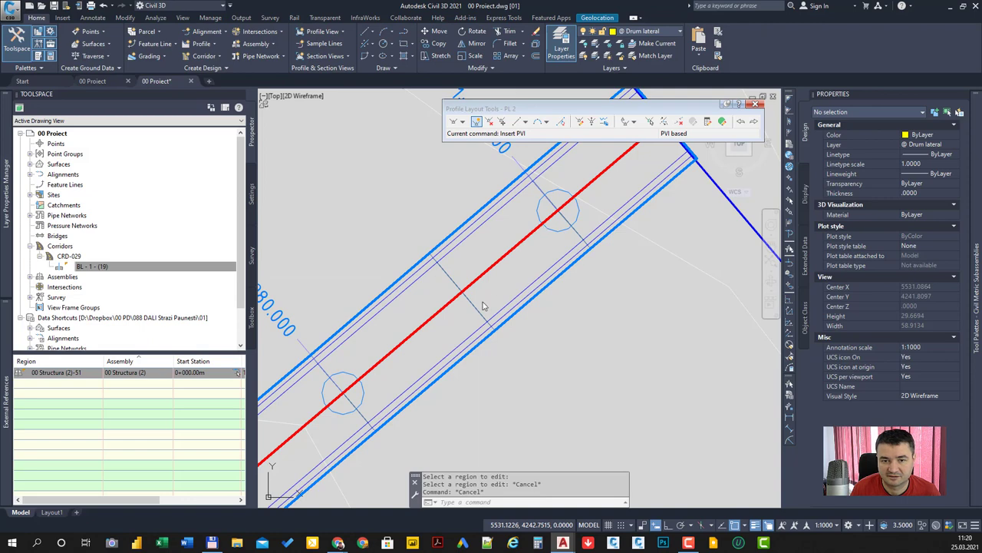
click(502, 307)
key(Escape)
click(518, 294)
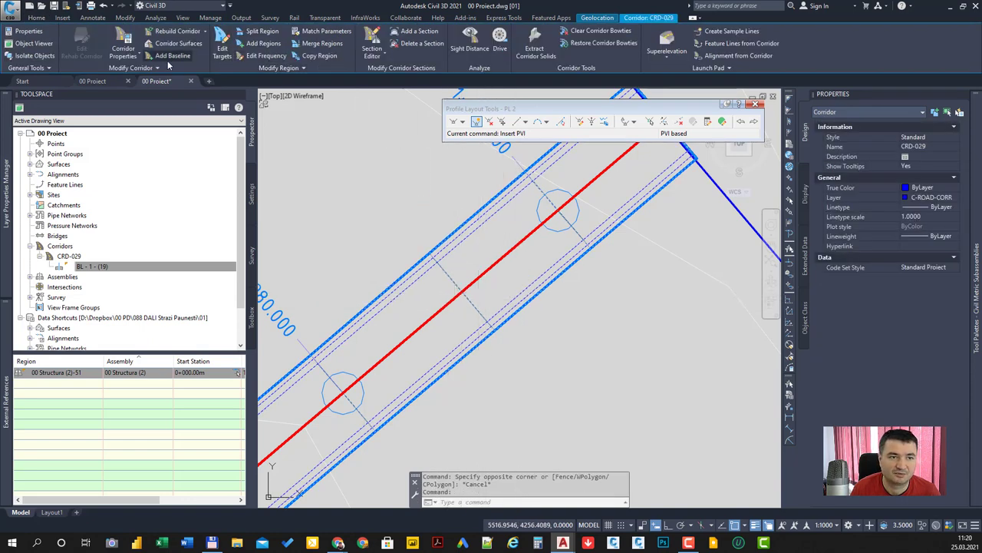
click(372, 38)
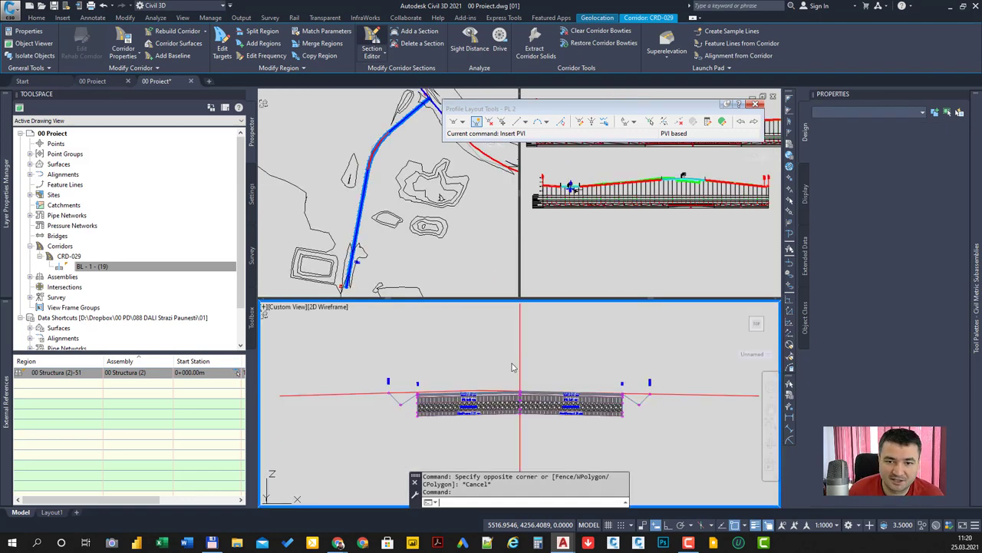
Zoom around the cross-section at station 0+000.00m, then close the Section Editor.
click(396, 415)
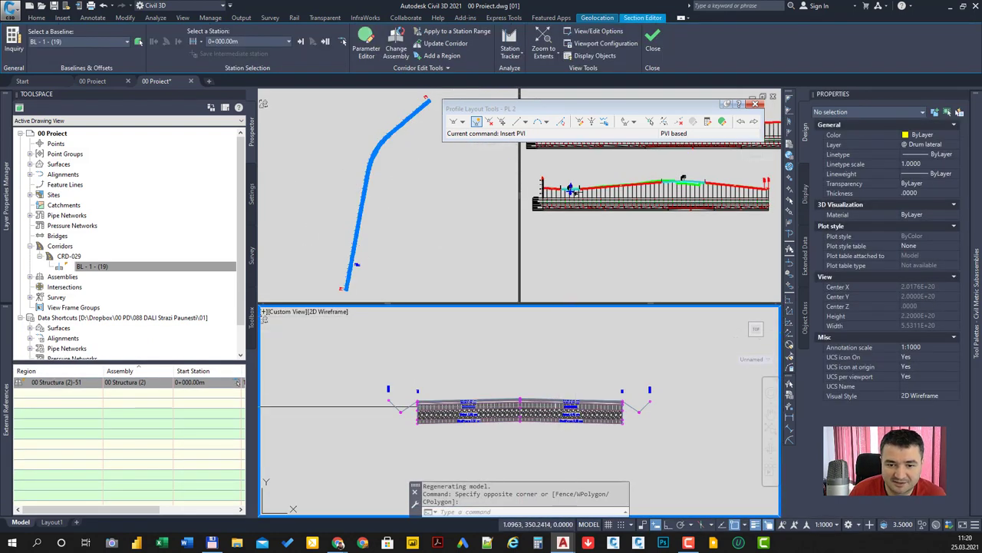
scroll(630, 407, up, 5)
scroll(614, 408, down, 3)
scroll(607, 408, down, 2)
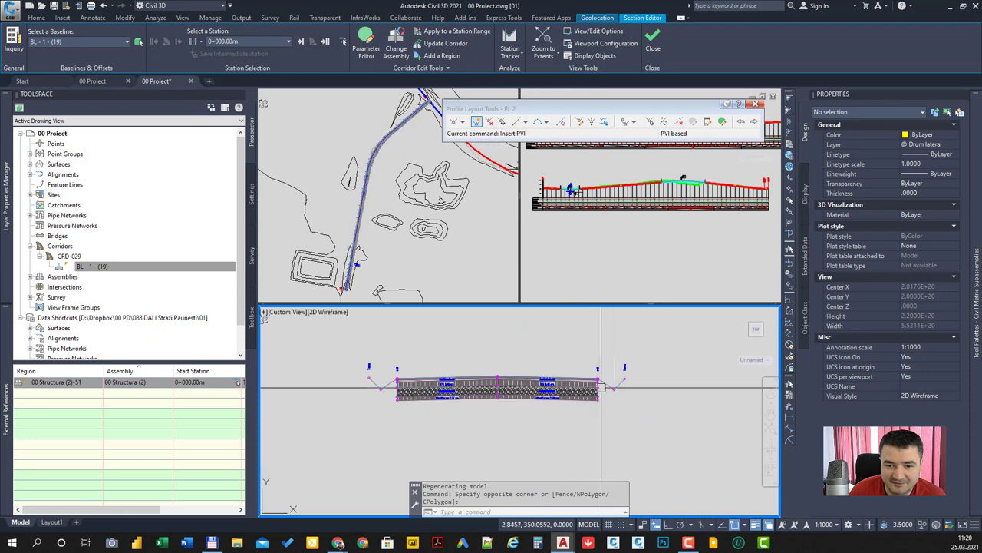
scroll(597, 408, up, 5)
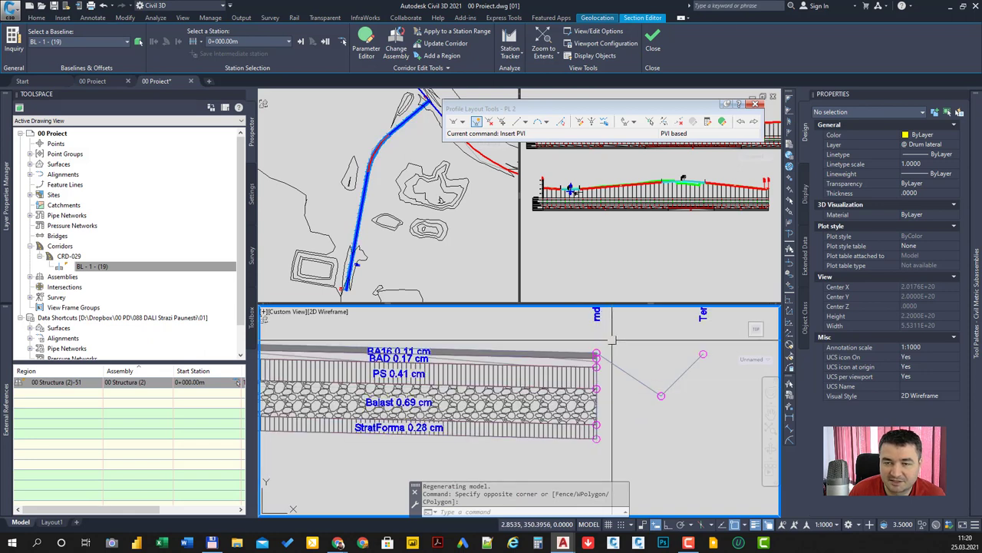
click(658, 56)
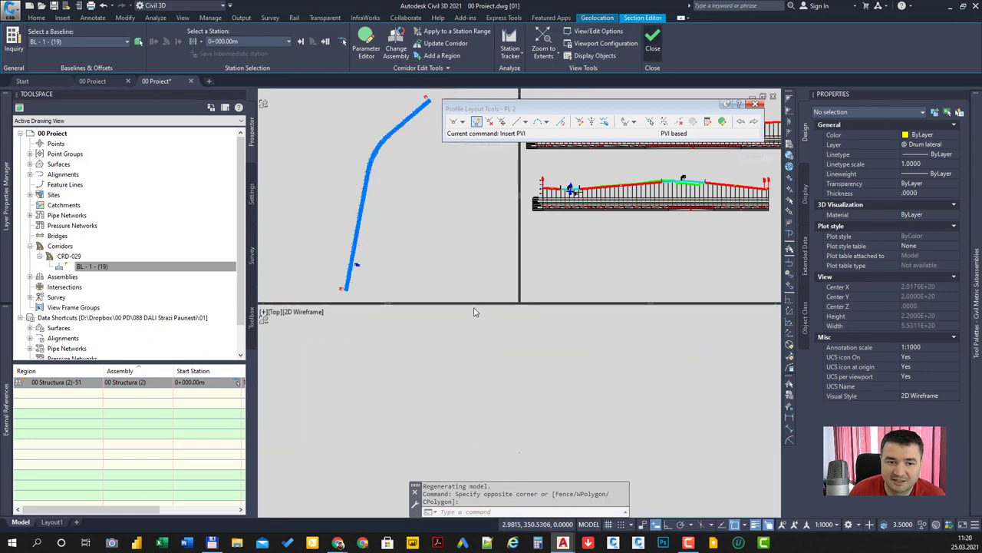
Erase the right-side slope link subassemblies from the top assembly.
scroll(631, 283, down, 2)
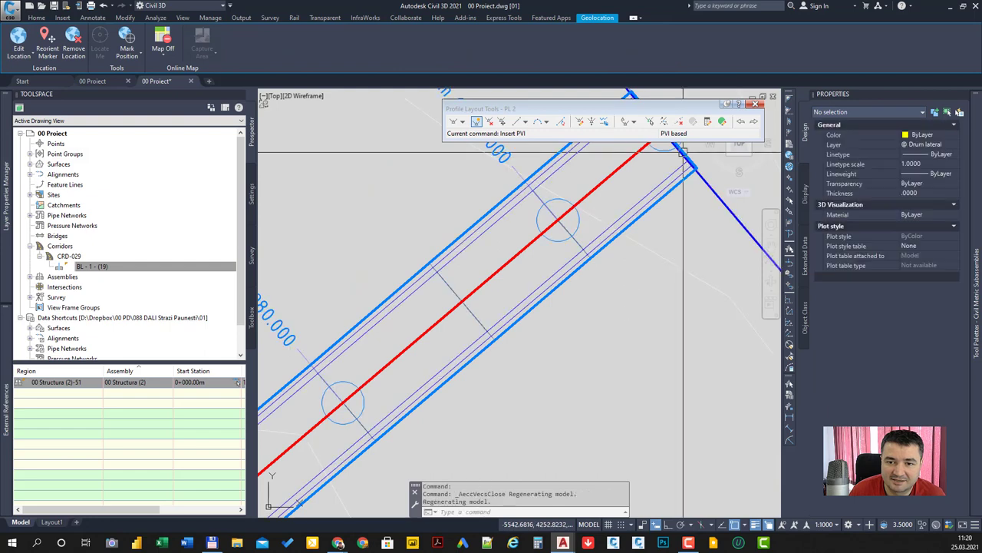
scroll(637, 308, down, 3)
scroll(636, 308, down, 3)
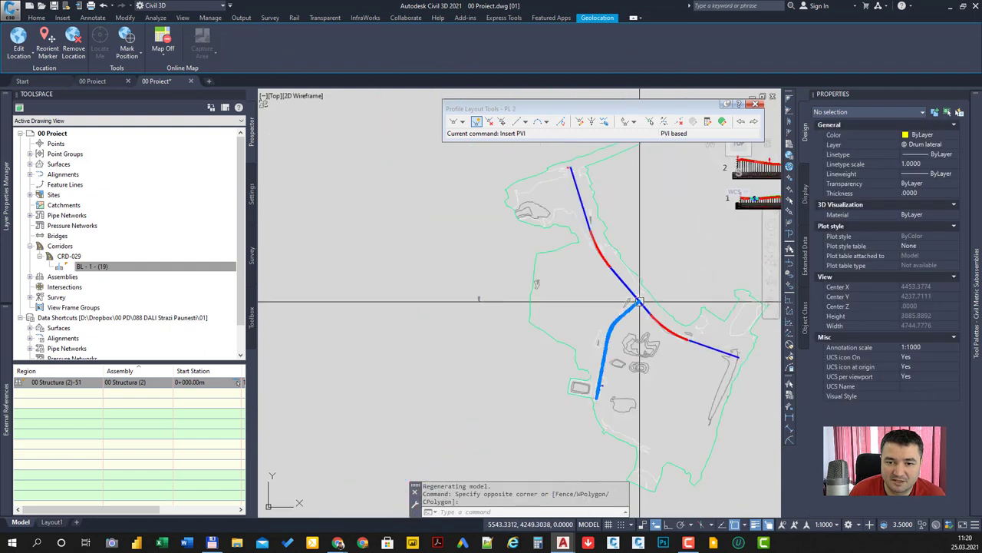
scroll(494, 296, up, 5)
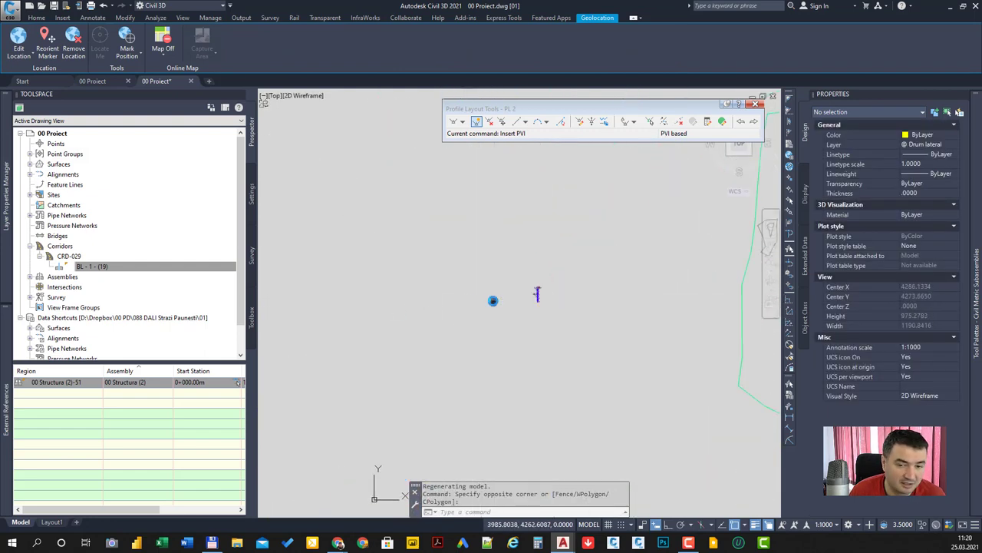
scroll(538, 291, up, 5)
scroll(538, 291, up, 5)
scroll(545, 292, up, 5)
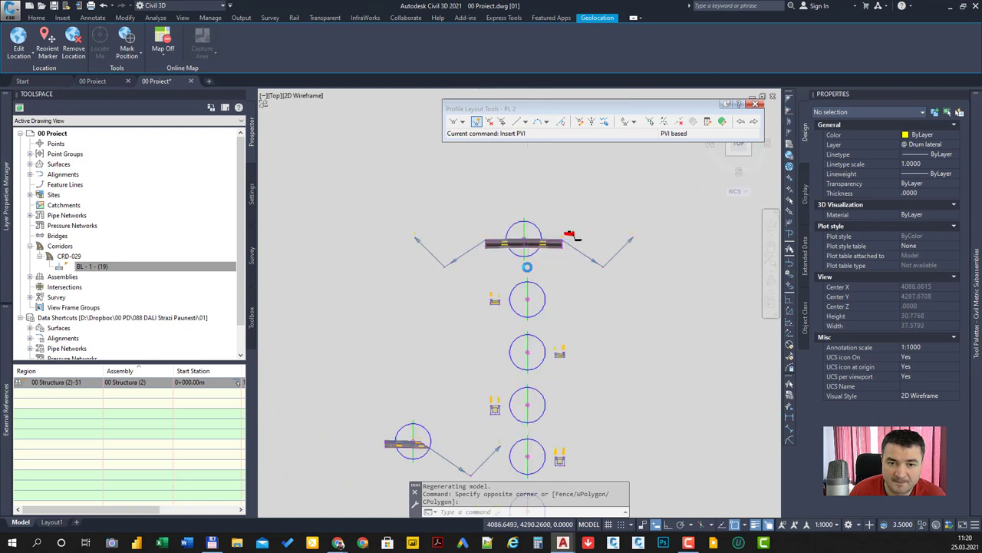
scroll(554, 276, up, 5)
scroll(554, 277, up, 2)
scroll(586, 325, down, 5)
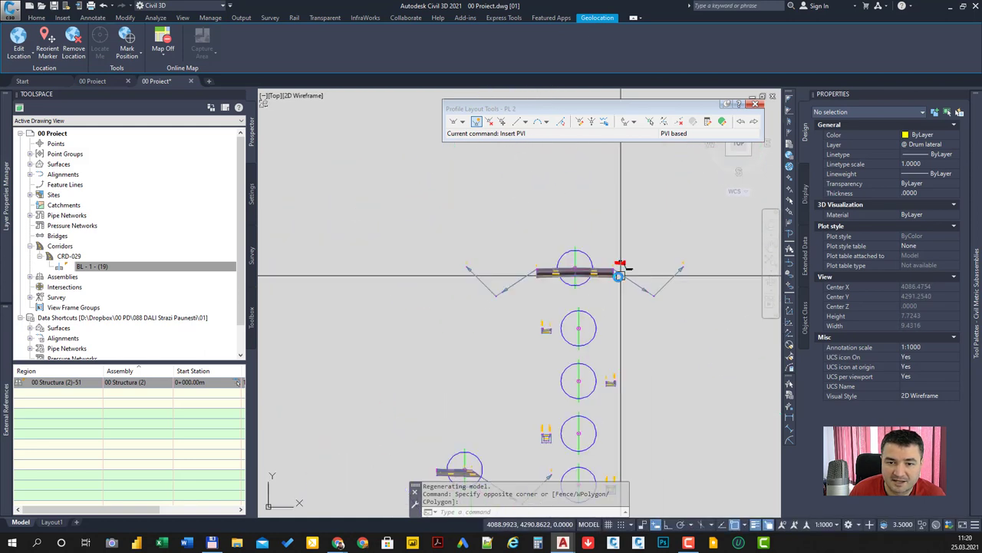
scroll(620, 272, down, 3)
scroll(504, 250, up, 3)
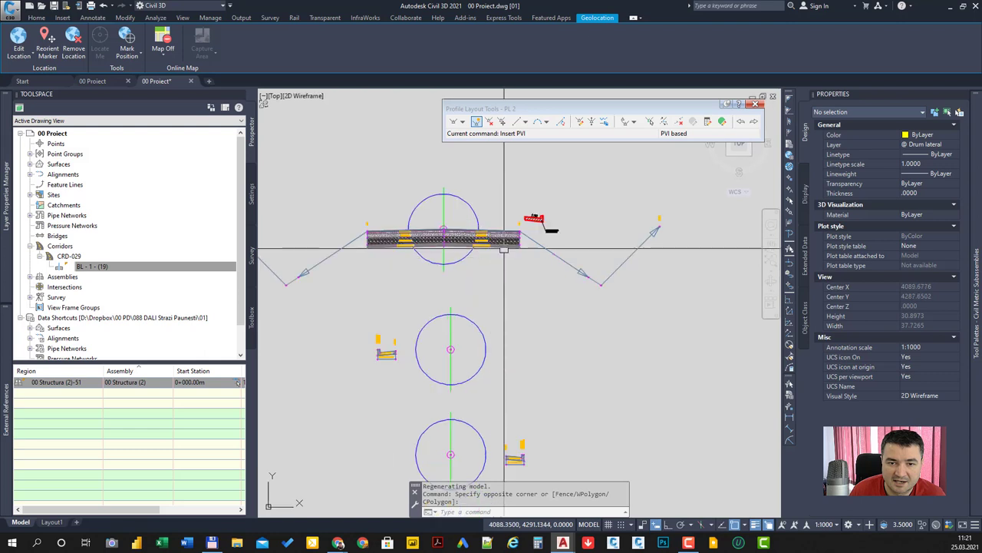
scroll(537, 253, down, 4)
scroll(518, 292, up, 3)
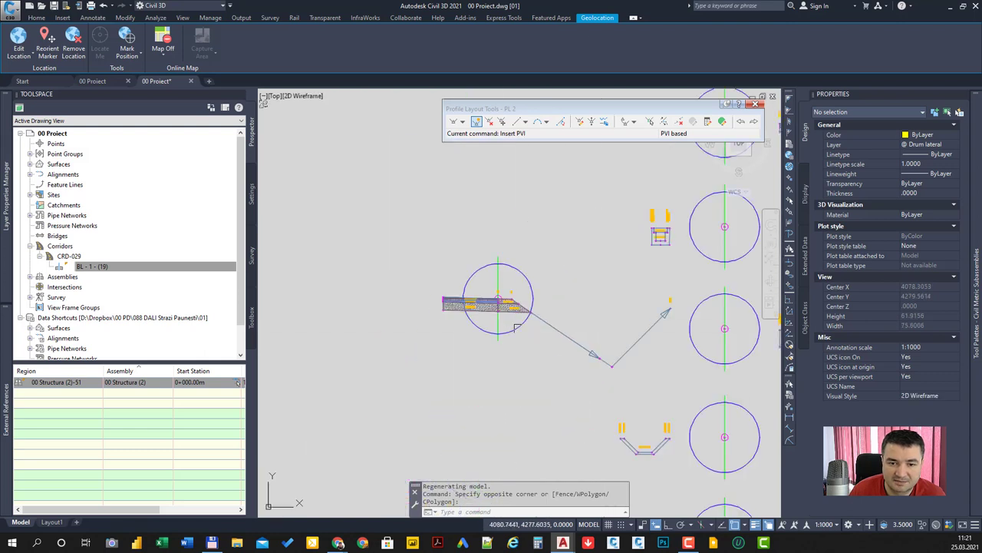
scroll(518, 292, up, 2)
scroll(518, 291, up, 5)
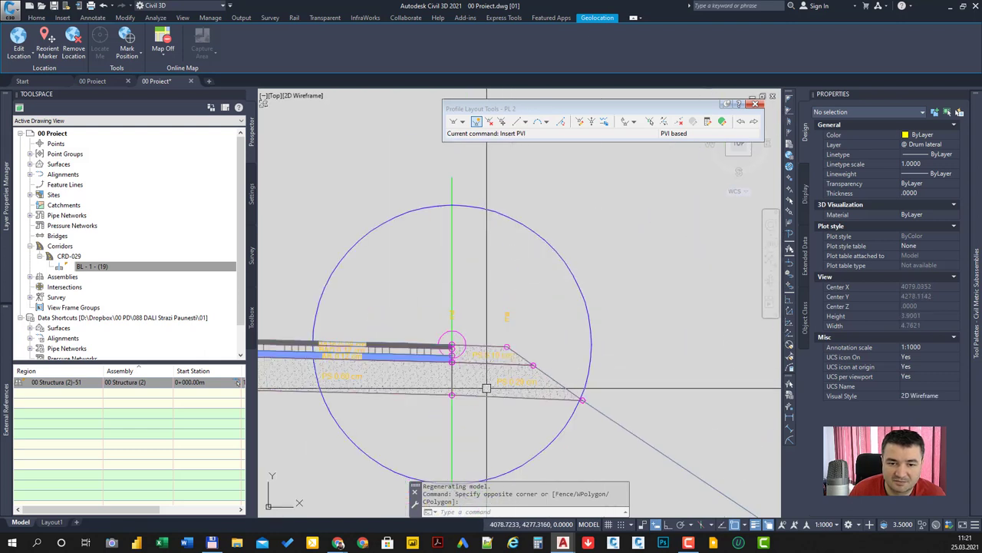
click(459, 356)
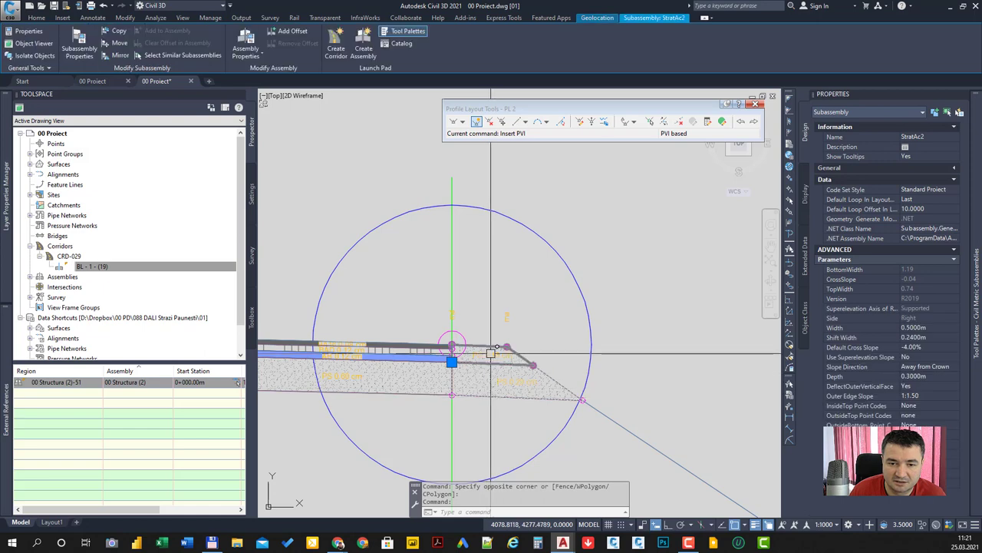
click(490, 354)
scroll(496, 330, down, 3)
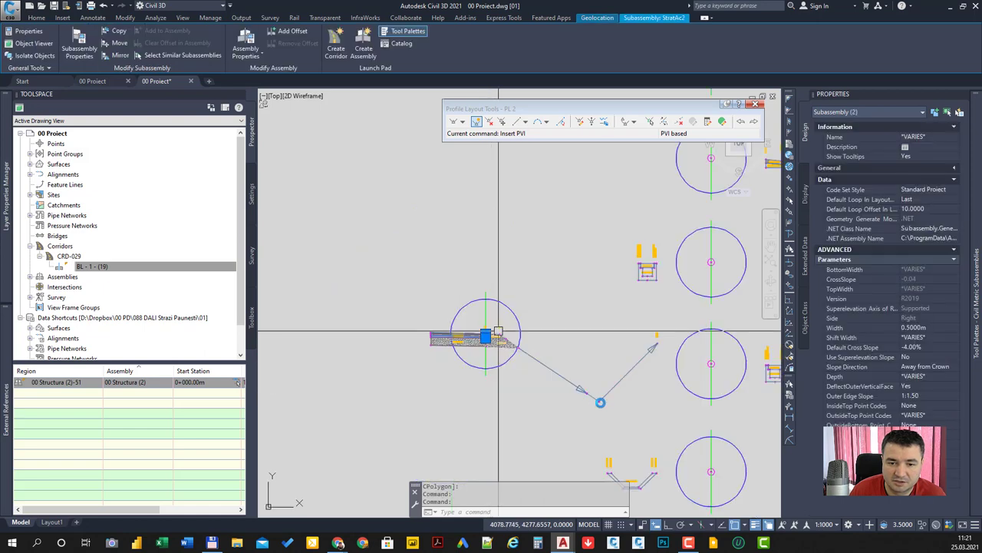
click(558, 373)
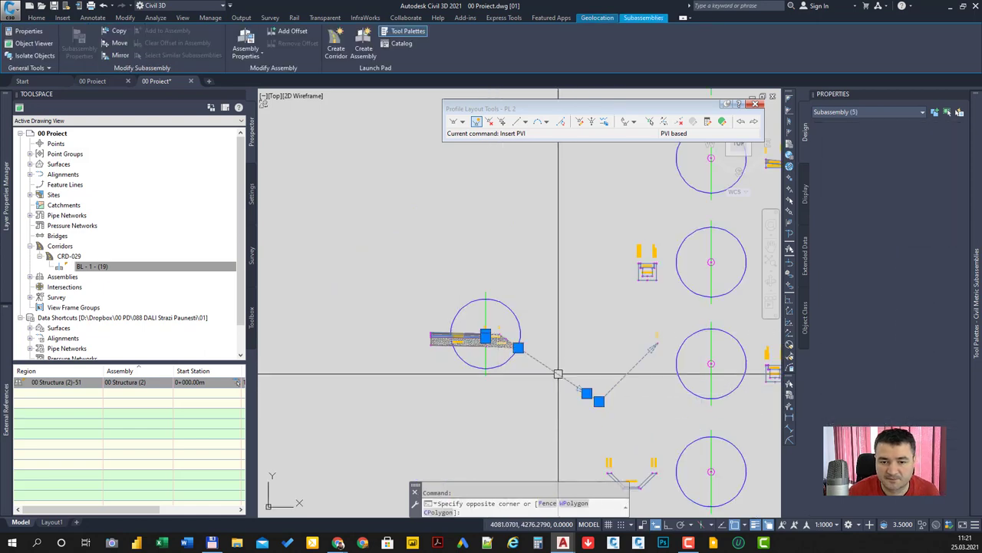
scroll(470, 353, down, 3)
scroll(469, 353, down, 2)
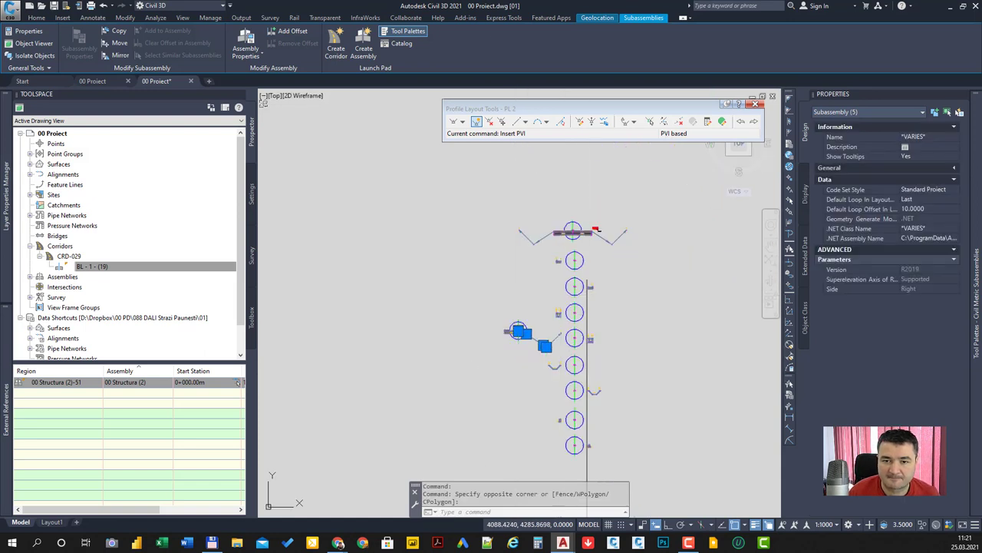
scroll(556, 251, up, 5)
key(Escape)
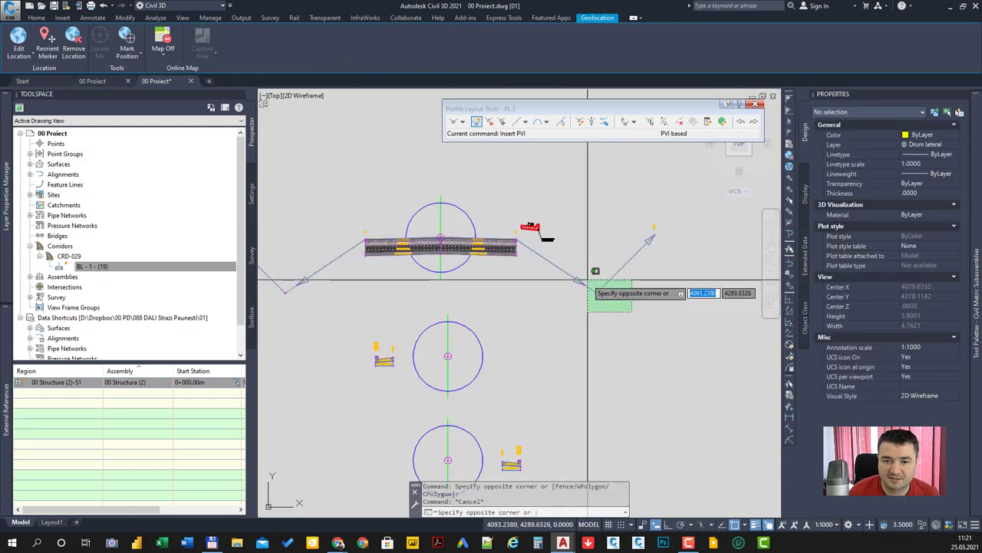
click(564, 272)
click(564, 264)
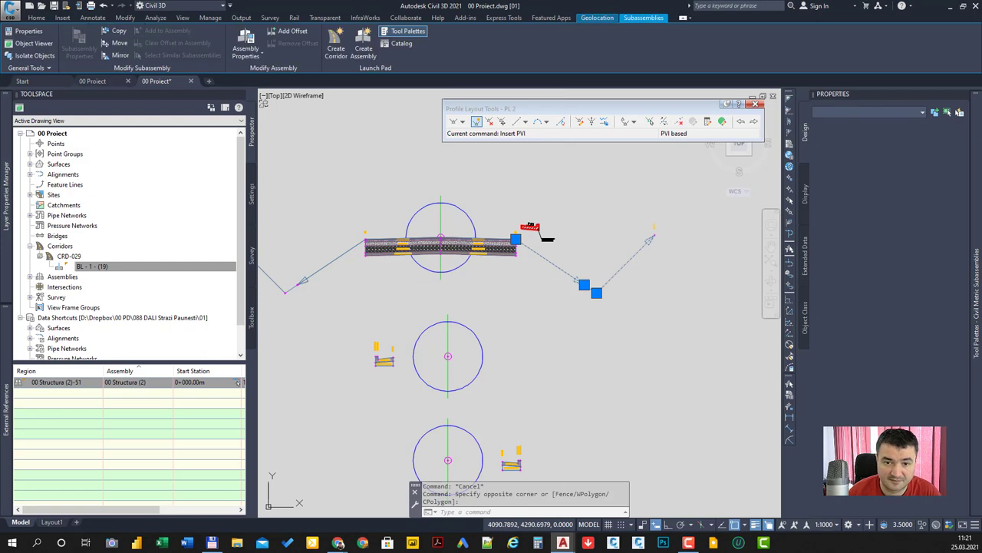
key(Delete)
Erase the red marker block from the top assembly.
click(562, 252)
click(508, 221)
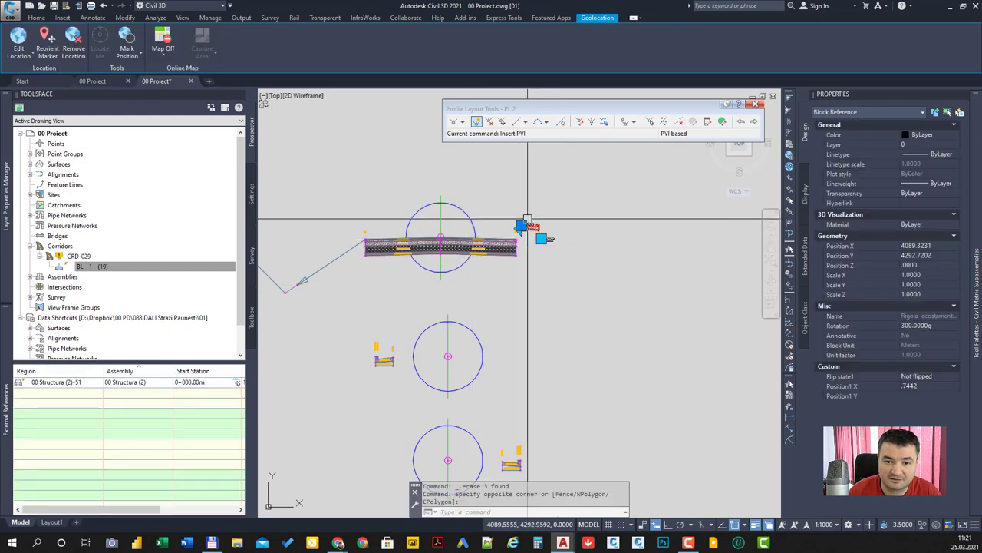
key(Delete)
Erase the left-side slope link subassemblies, leaving only the pavement layers.
middle_drag(370, 311, 476, 303)
click(414, 268)
click(361, 225)
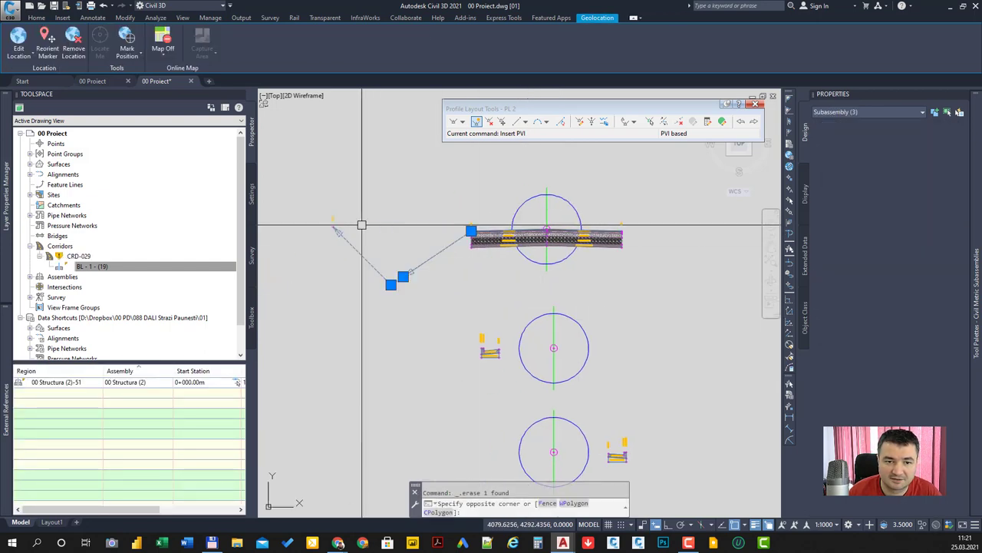
click(430, 292)
key(Delete)
Select the other assembly's side link and pavement layer subassemblies for copying.
scroll(547, 253, up, 5)
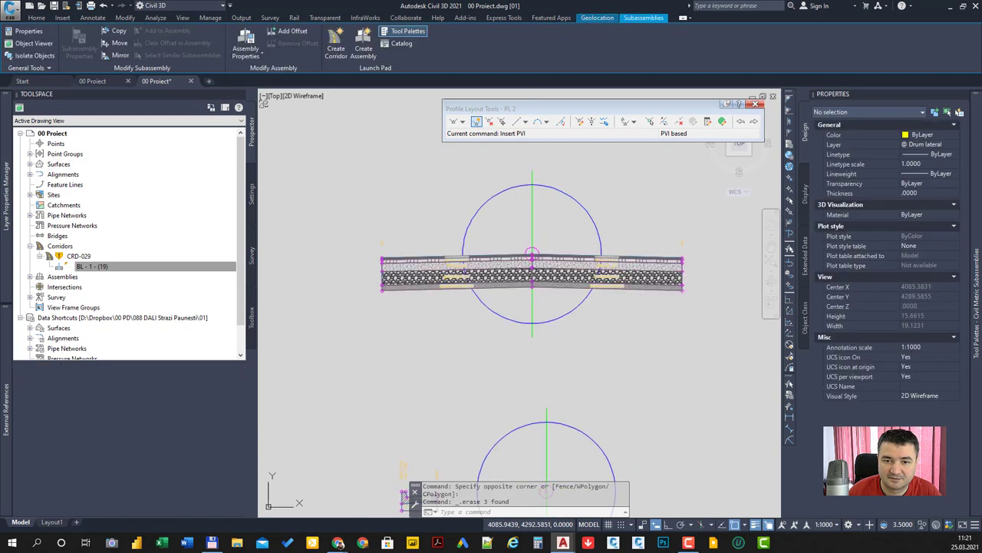
click(548, 298)
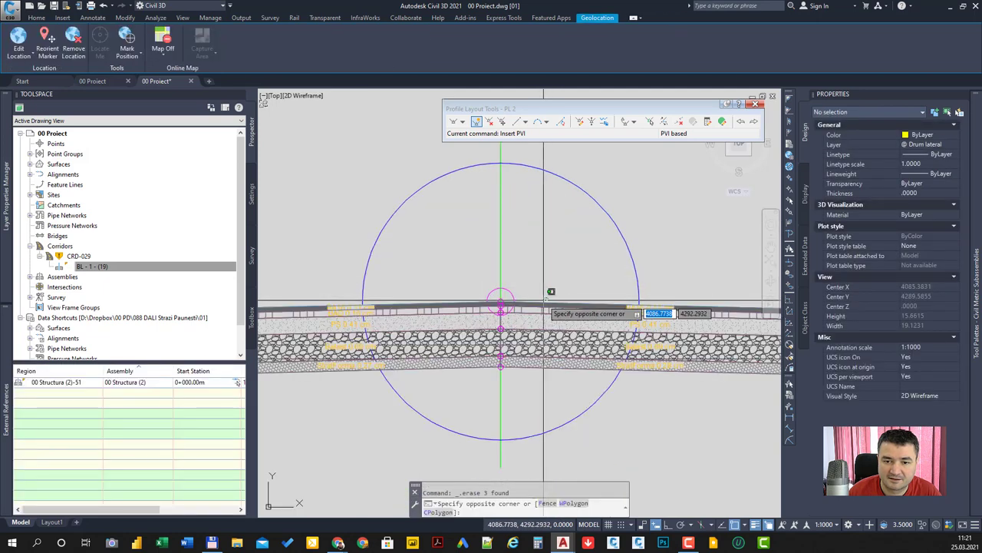
click(482, 296)
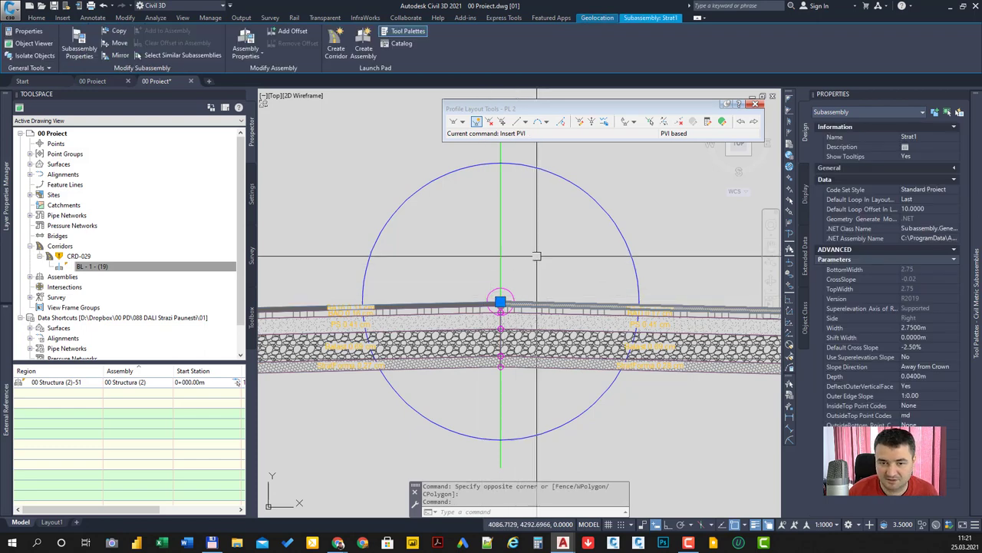
key(Escape)
scroll(537, 270, down, 6)
scroll(528, 304, down, 2)
scroll(500, 338, up, 2)
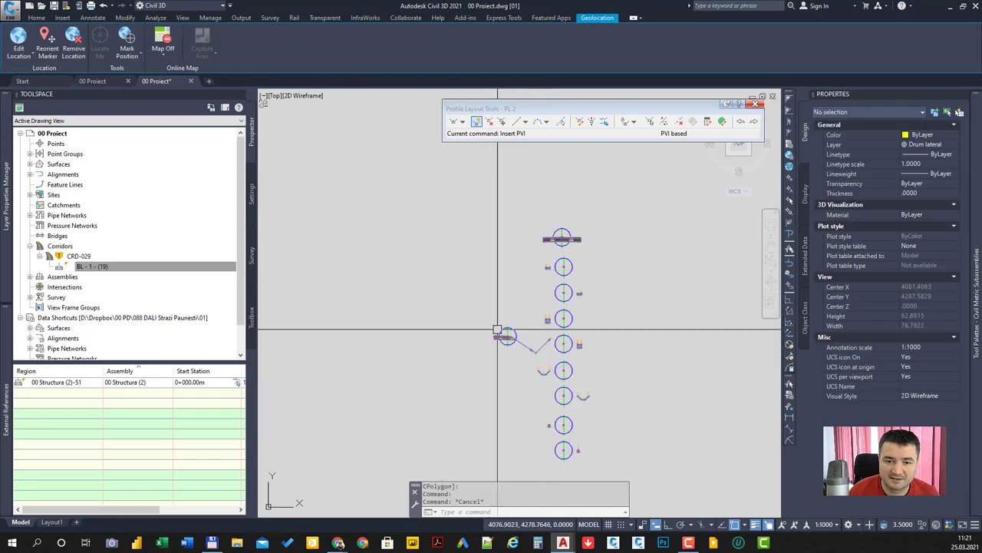
scroll(507, 361, up, 5)
scroll(566, 344, up, 2)
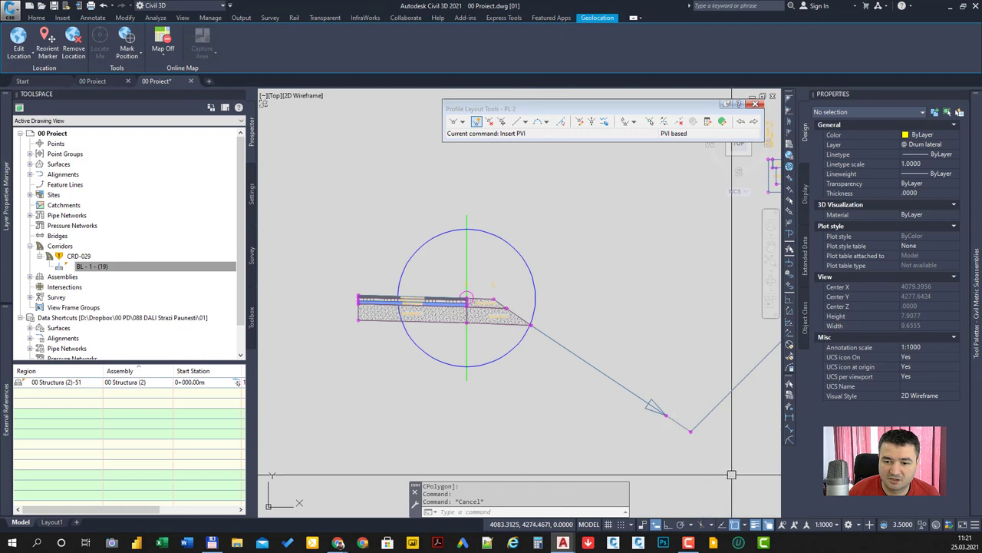
drag(743, 513, 625, 377)
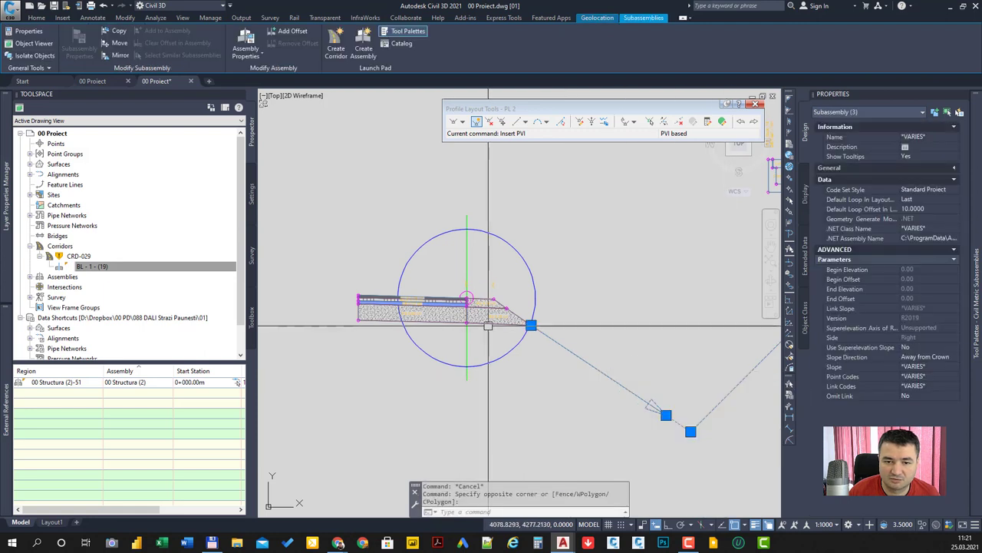
click(494, 297)
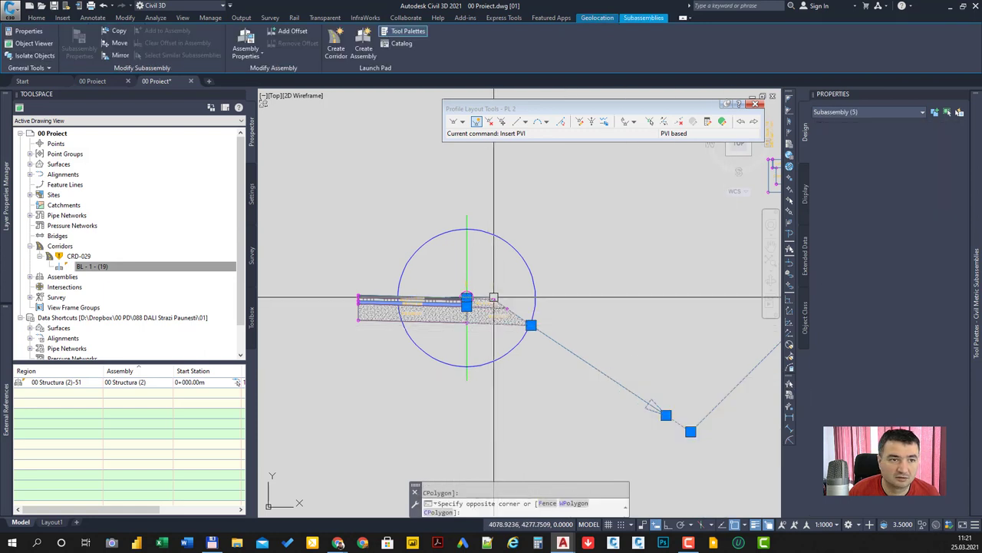
click(115, 32)
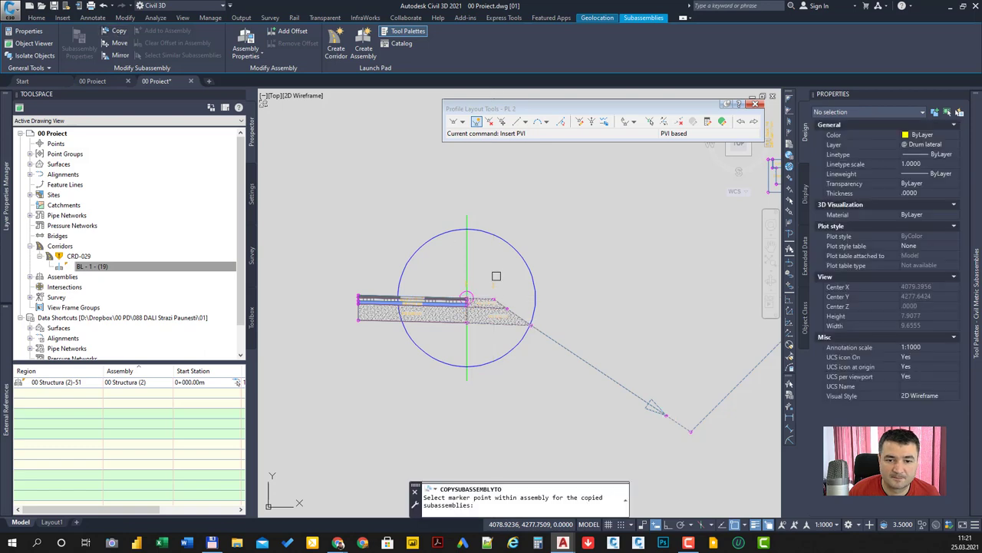
Attach the copied PS 0.10 cm and PS 0.29 cm layers at the pavement's right-edge marker.
scroll(499, 300, up, 5)
scroll(500, 307, up, 3)
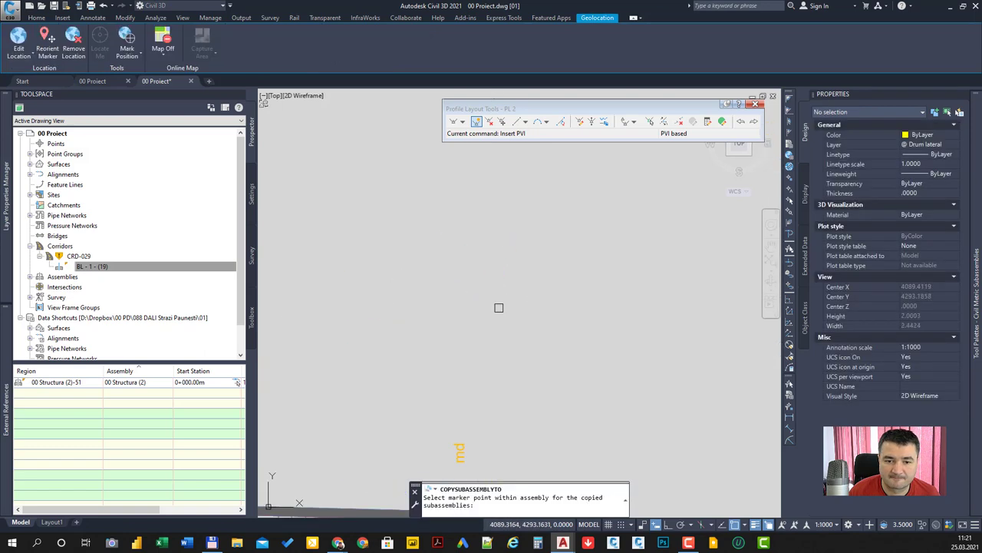
scroll(548, 267, up, 2)
scroll(550, 264, up, 2)
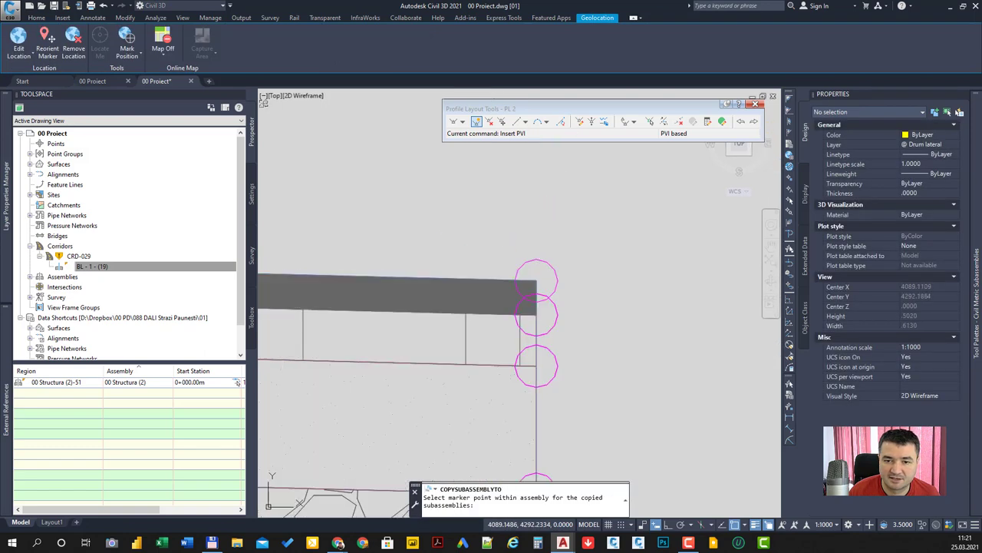
click(551, 263)
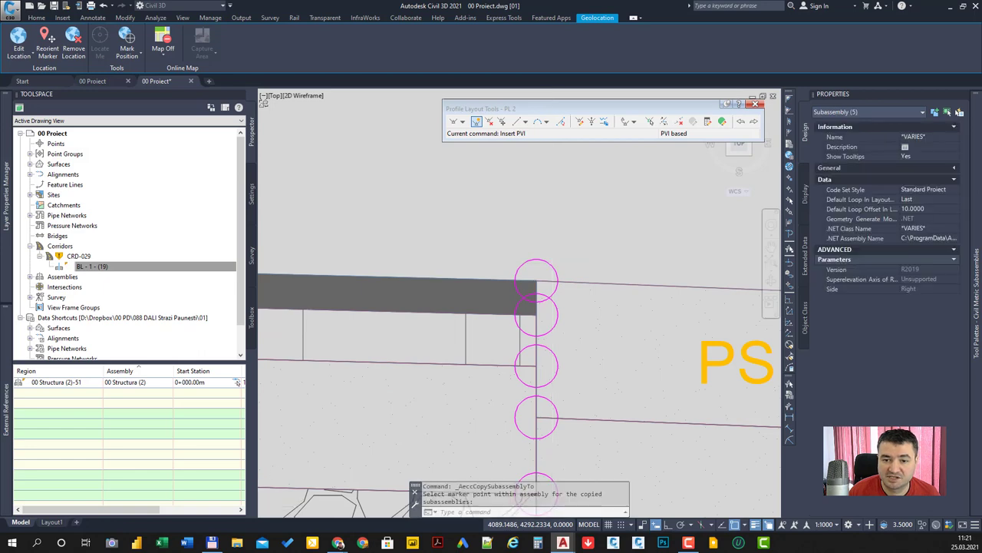
scroll(677, 268, down, 3)
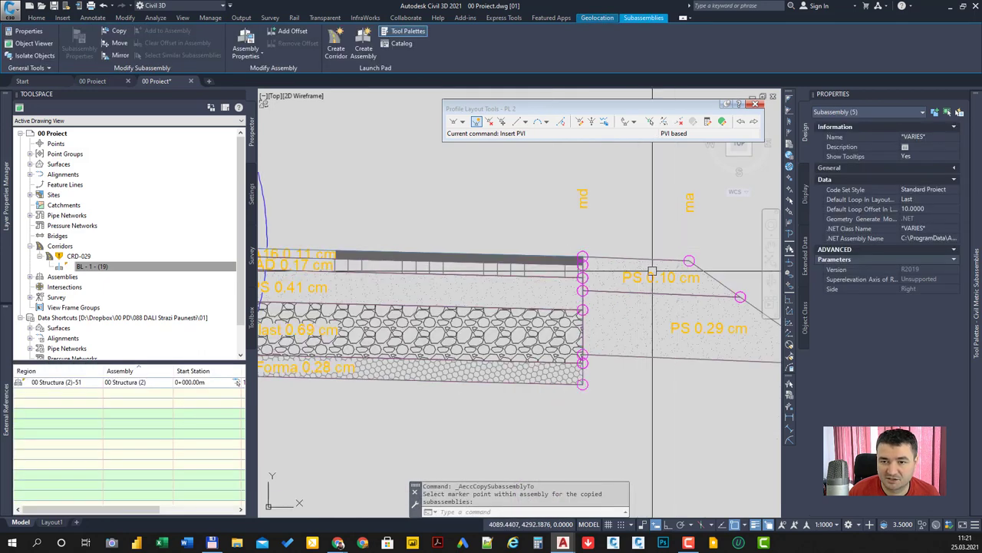
scroll(589, 267, down, 3)
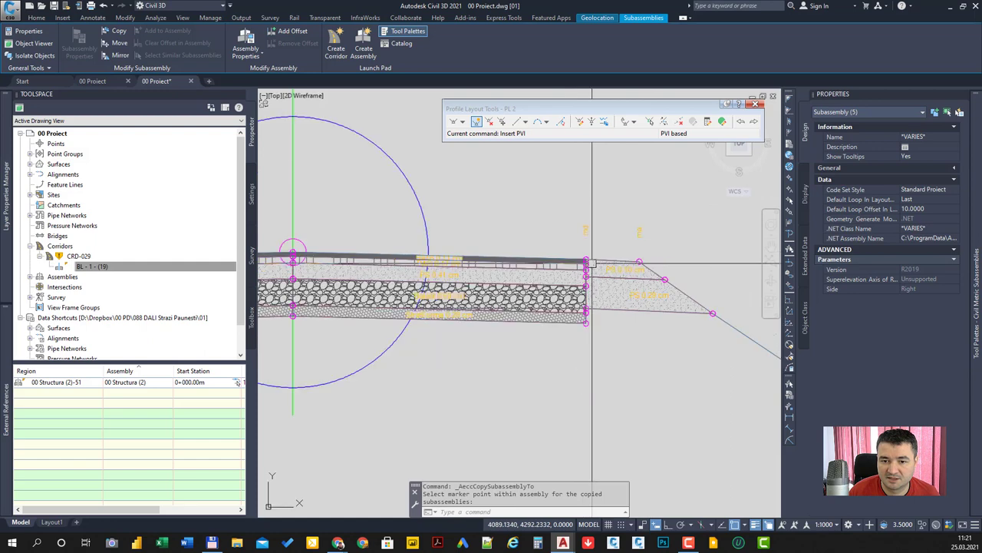
scroll(627, 332, down, 3)
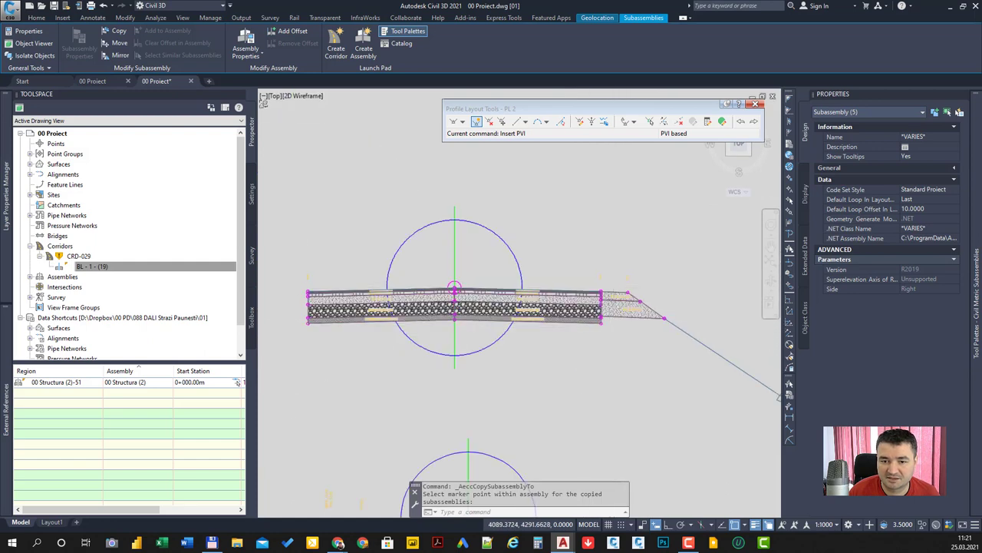
scroll(615, 307, up, 3)
scroll(615, 307, up, 3)
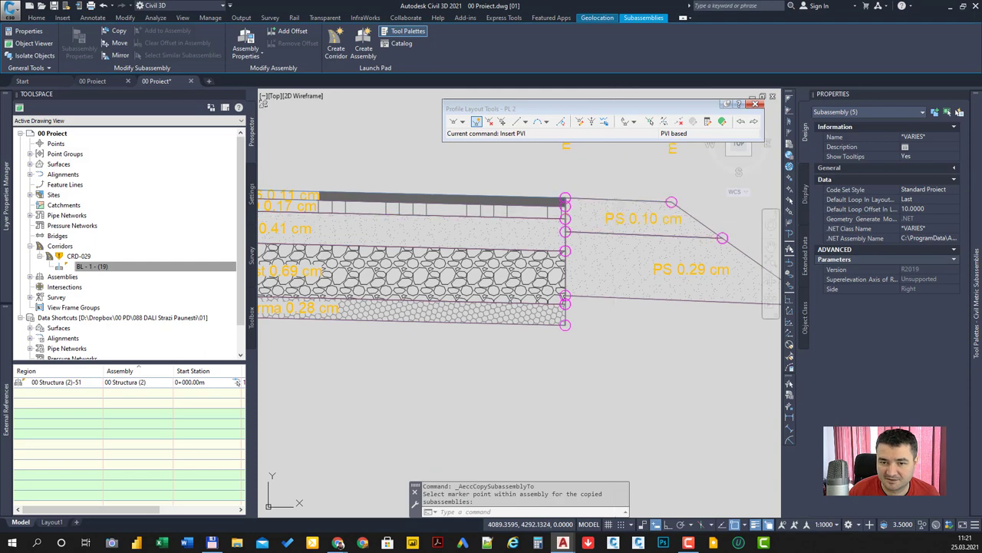
click(617, 213)
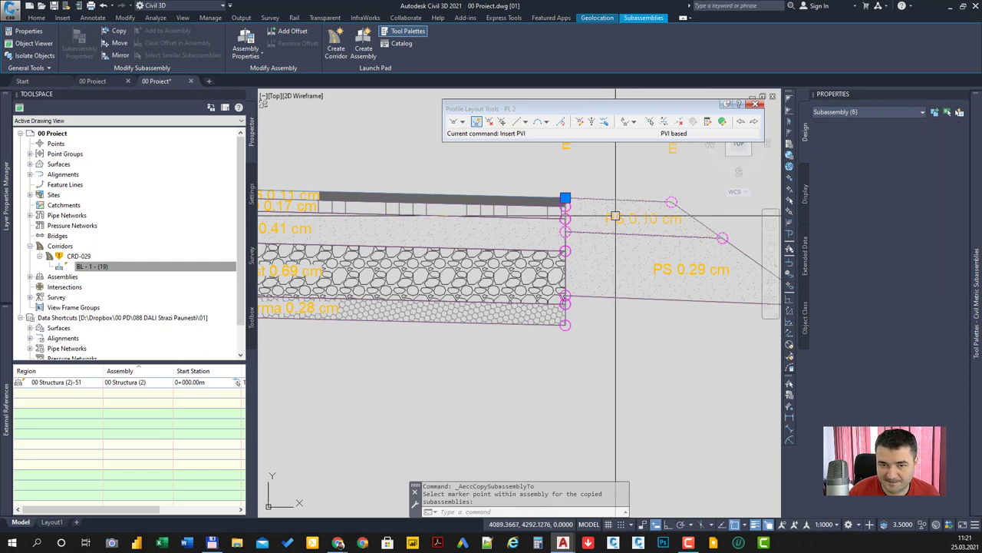
click(616, 218)
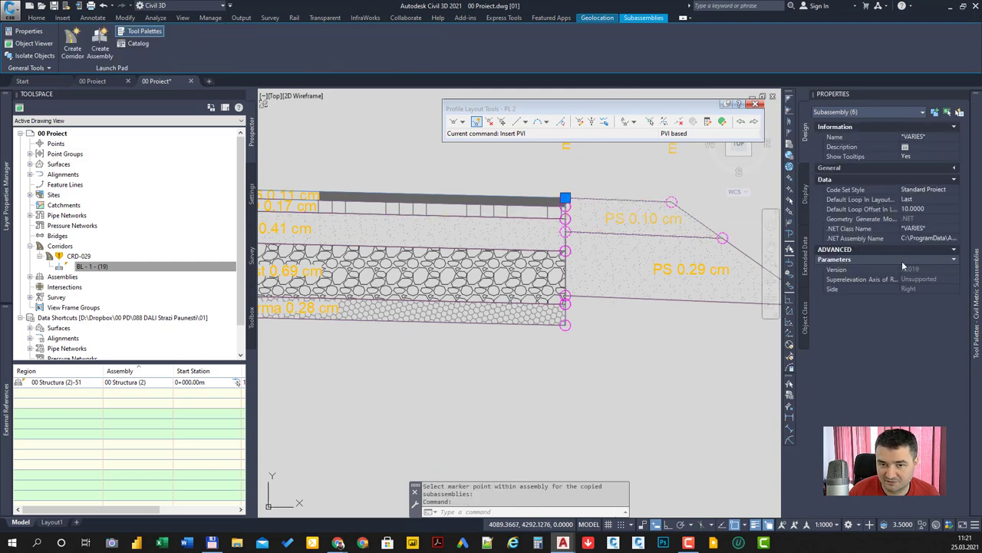
key(Escape)
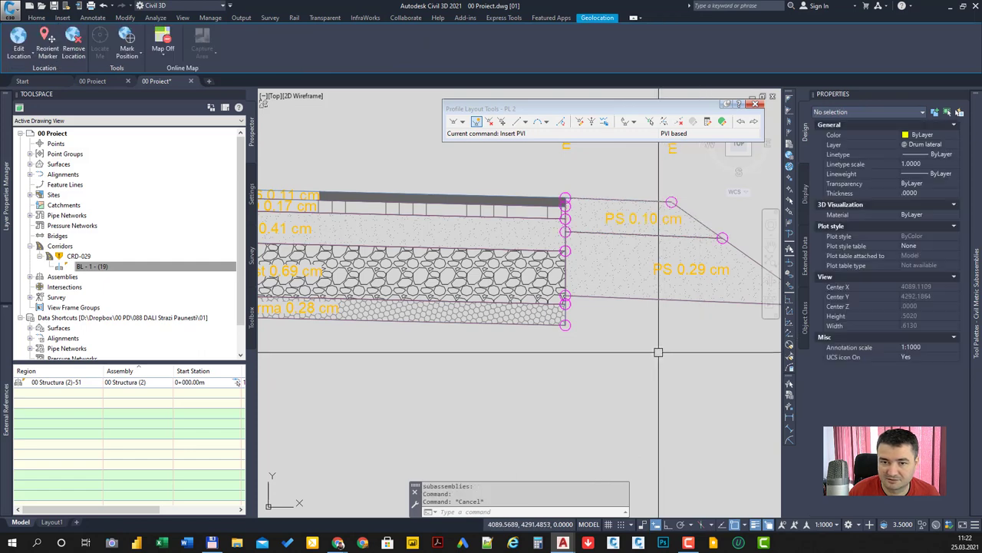
Change the copied StratAc1 Depth from 0.2 to 0.22 and finally 0.25 m, labelled PS 0.17 cm.
click(637, 217)
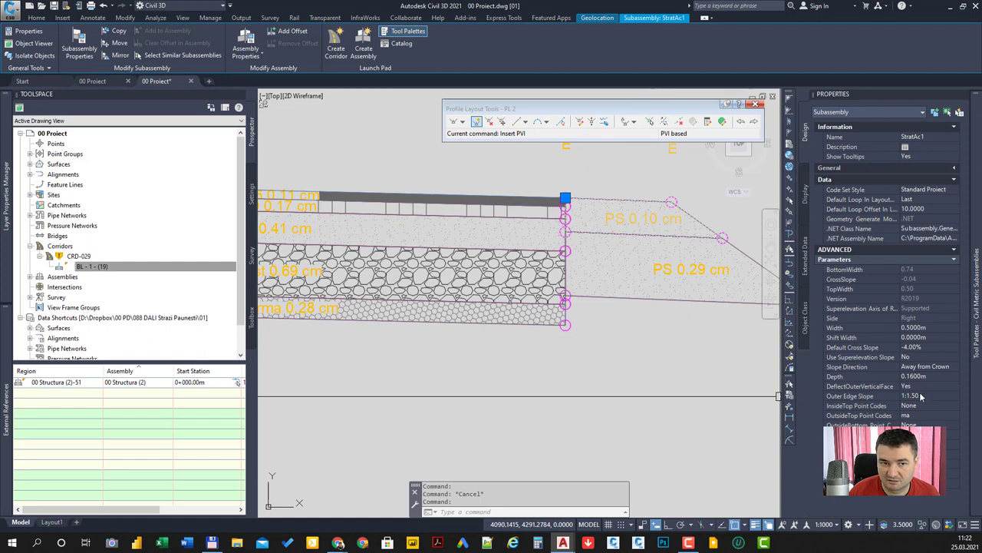
middle_drag(366, 360, 415, 362)
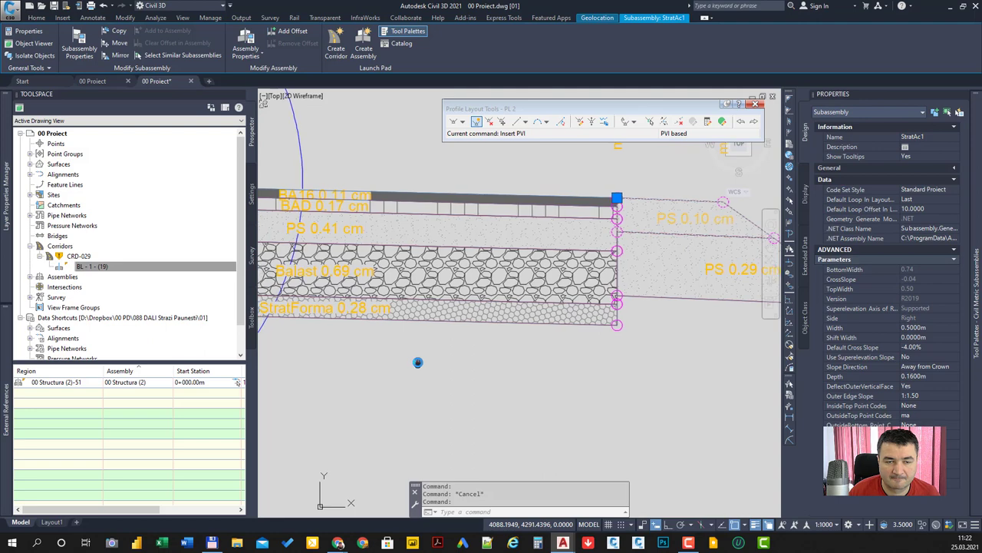
middle_drag(415, 362, 507, 356)
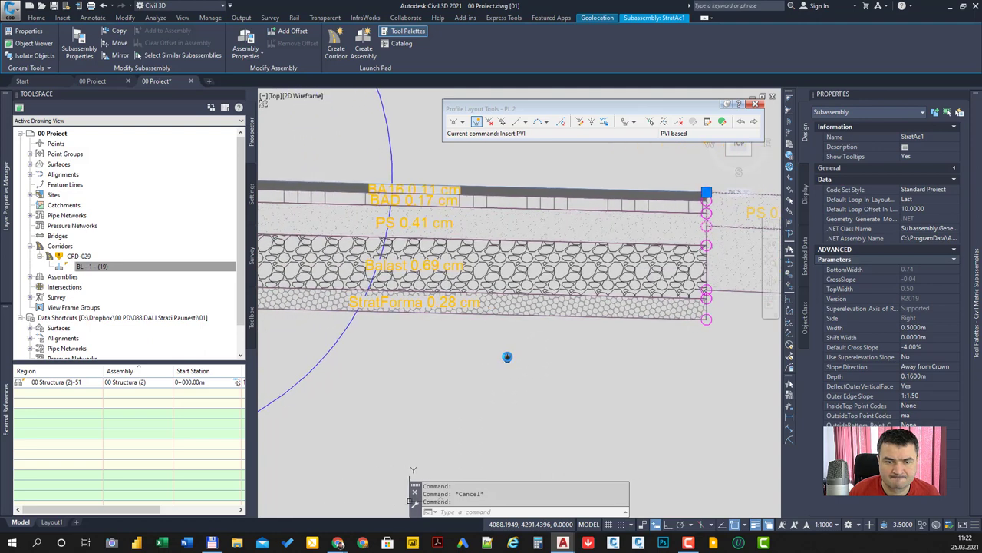
middle_drag(507, 357, 349, 340)
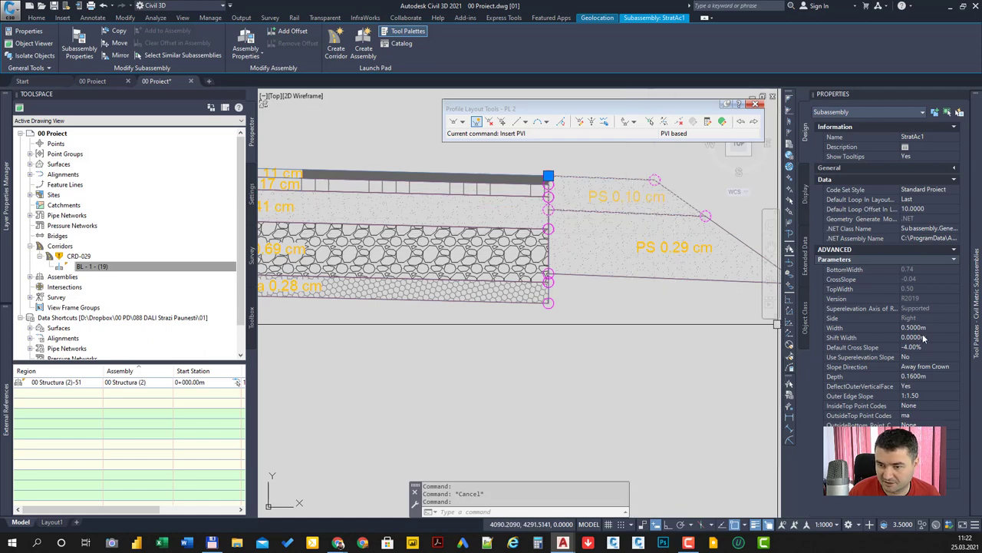
click(952, 377)
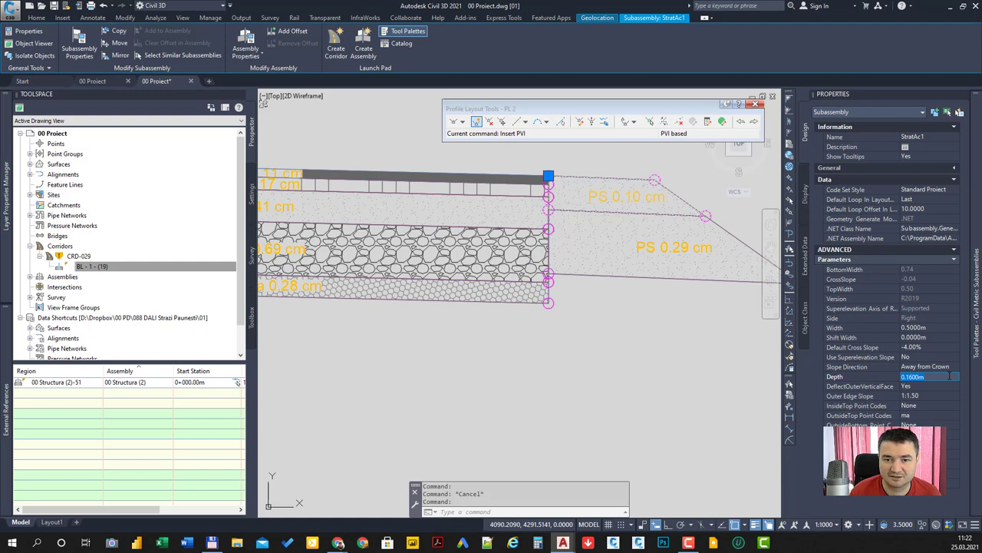
text(0.2)
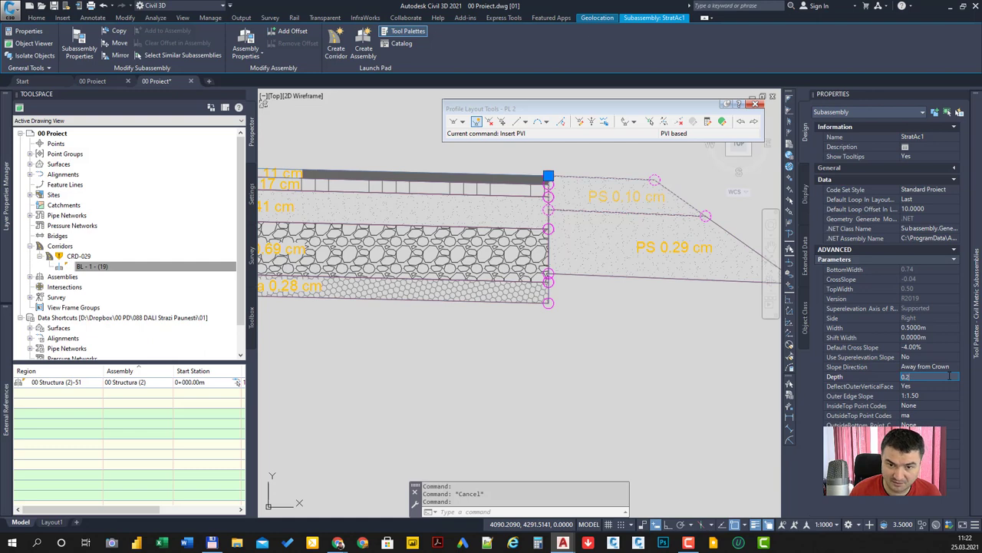
key(Tab)
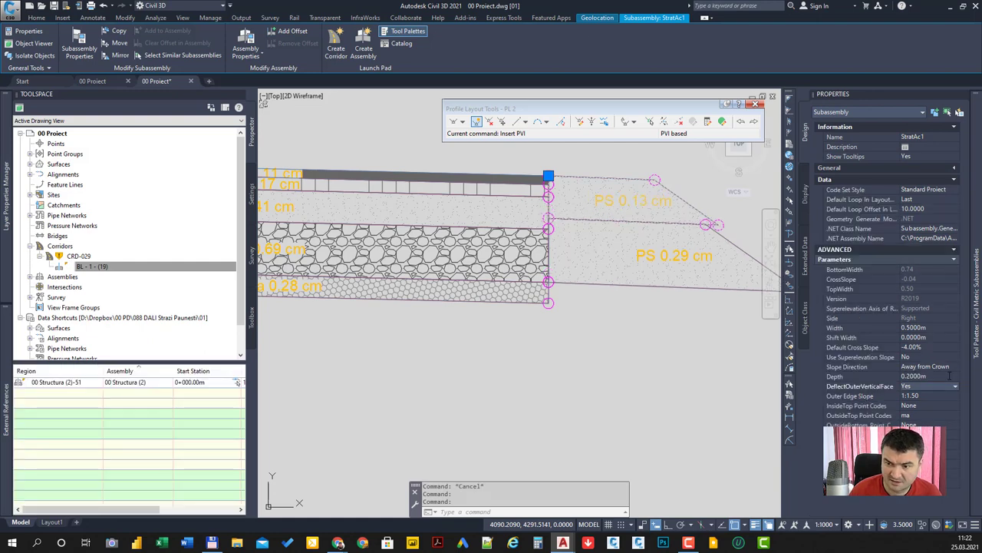
click(950, 376)
text(0.22)
key(Return)
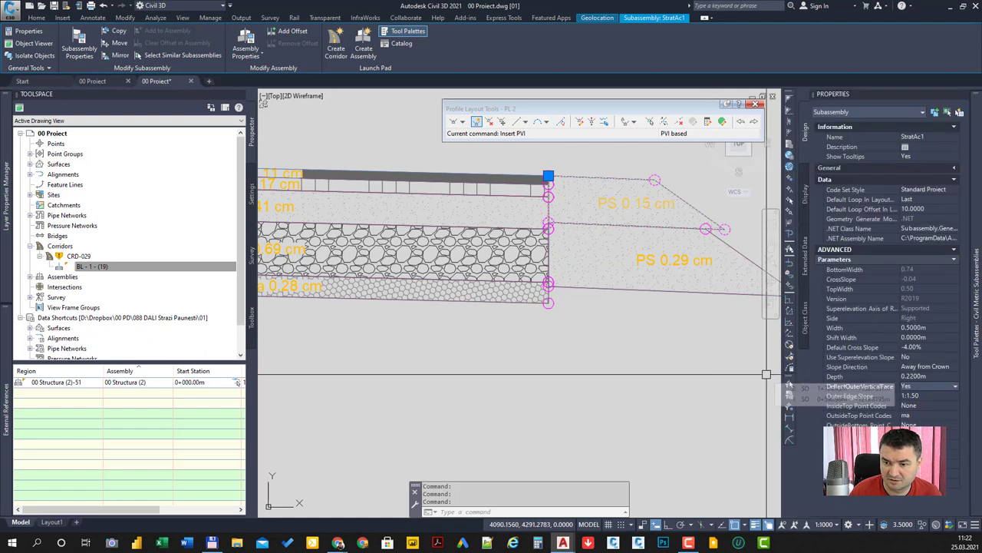
click(936, 377)
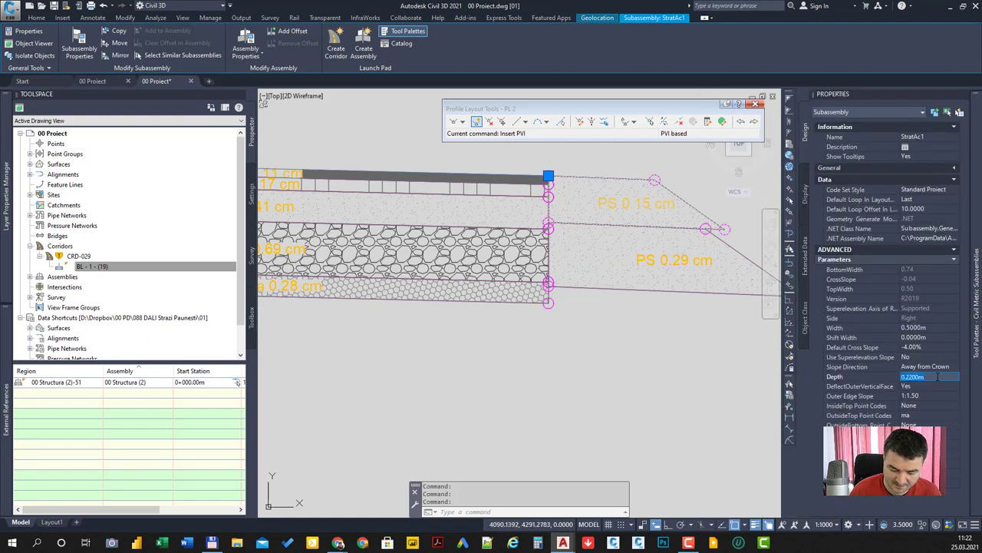
text(0.25)
key(Return)
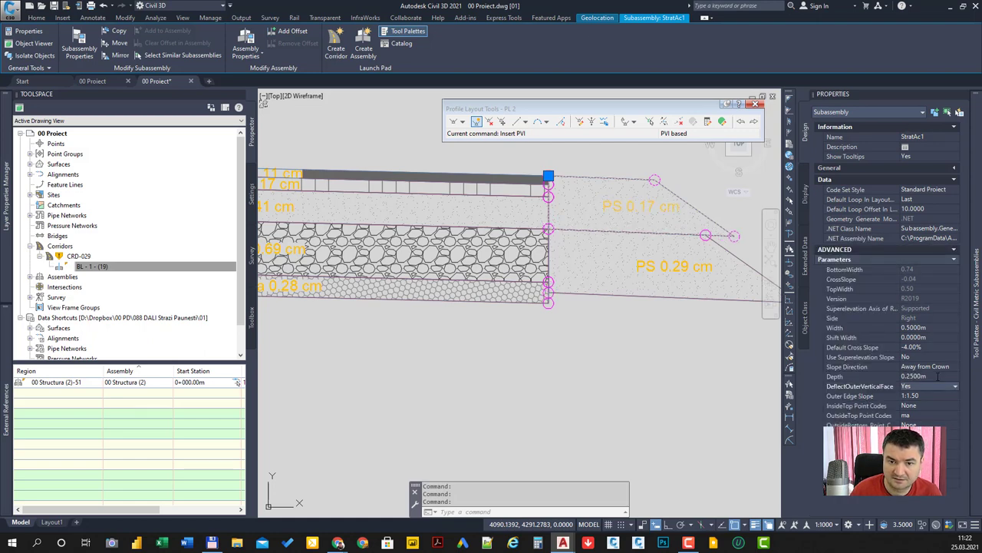
key(Escape)
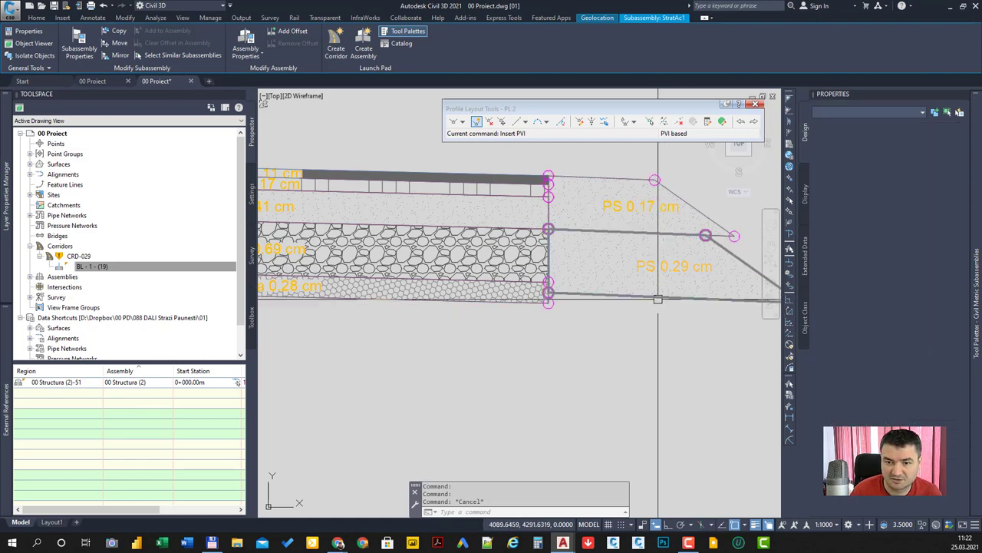
Set the StratAc2 layer's Depth to 0.35 m.
click(655, 298)
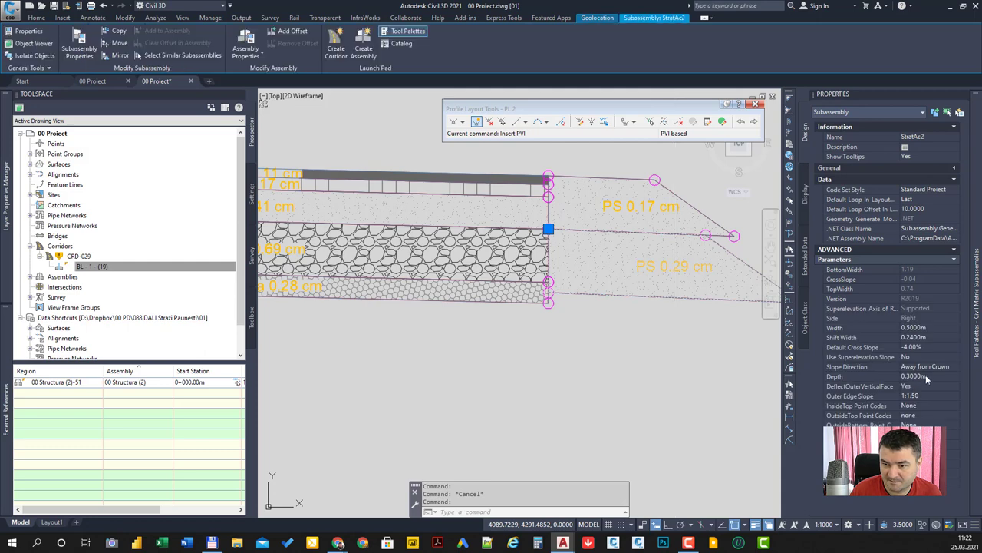
text(2)
click(929, 386)
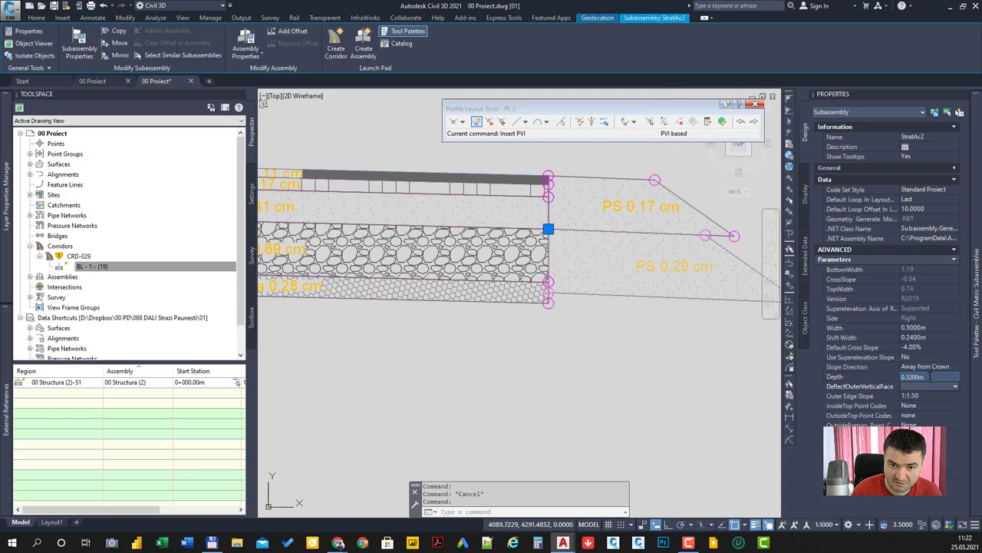
click(929, 376)
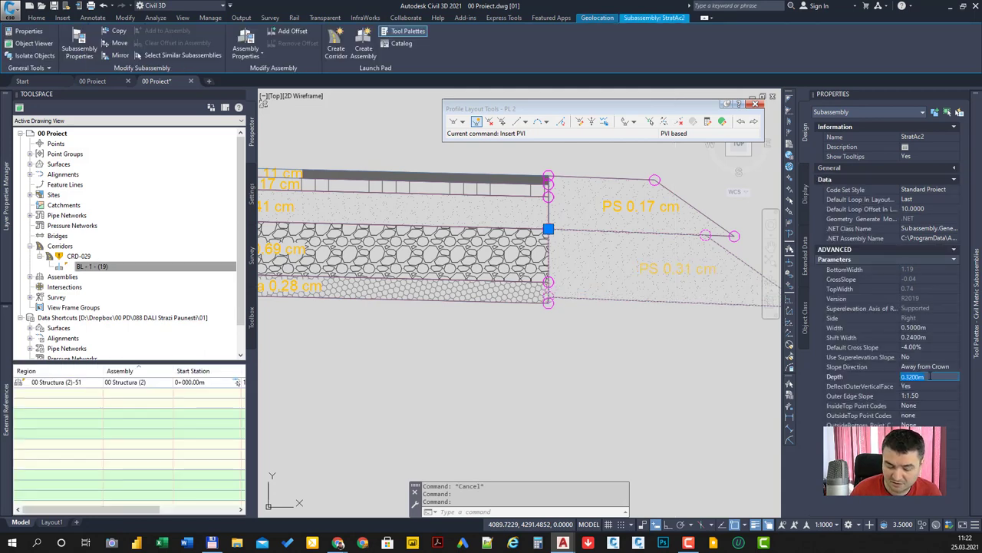
text(0.35)
key(Tab)
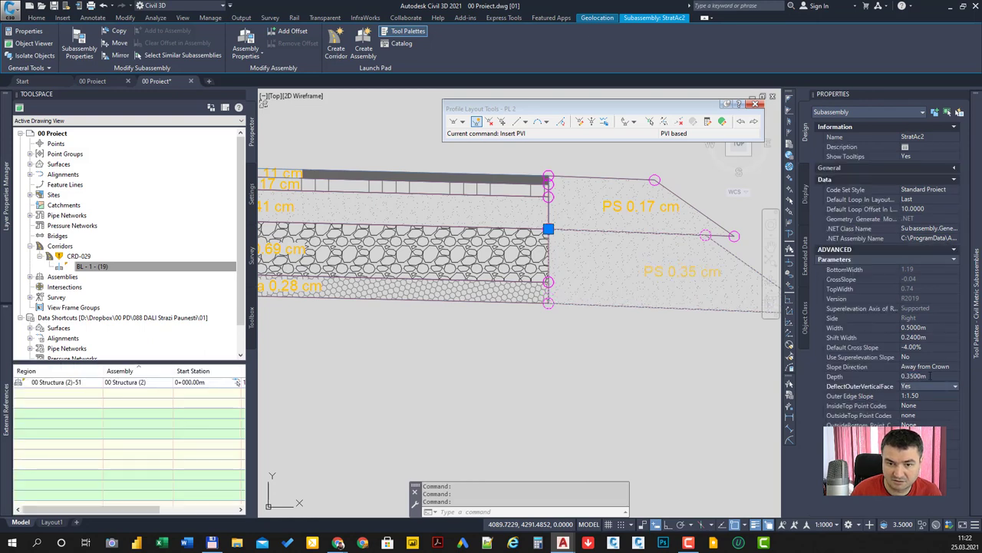
middle_drag(664, 302, 529, 305)
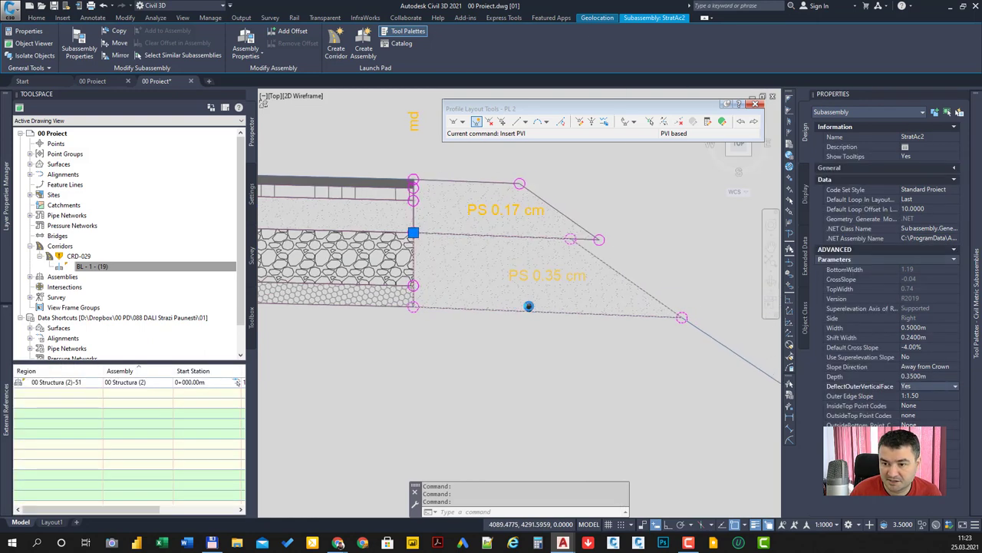
Adjust the StratAc2 Shift Width until it reads 0.375 m, labelled PS 0.40 cm.
click(933, 338)
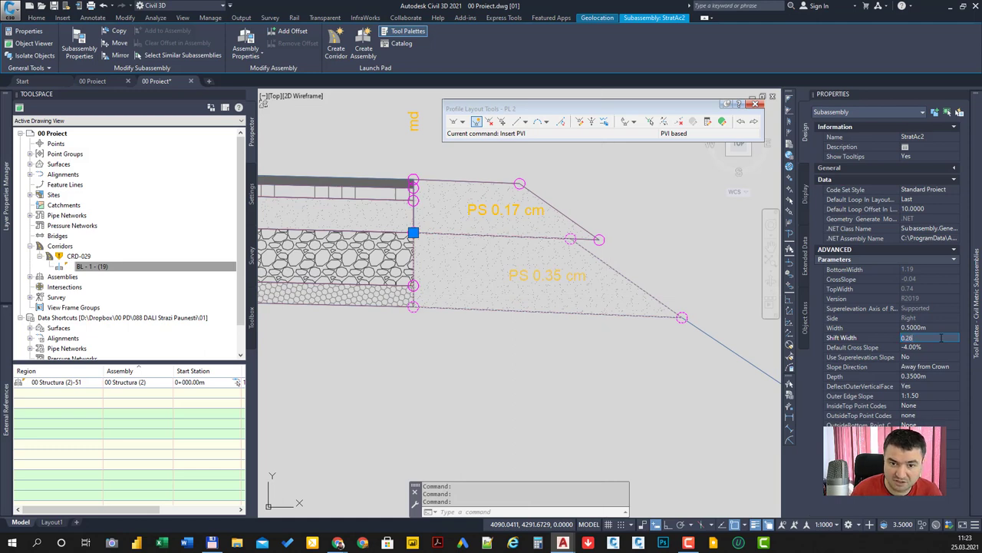
key(Return)
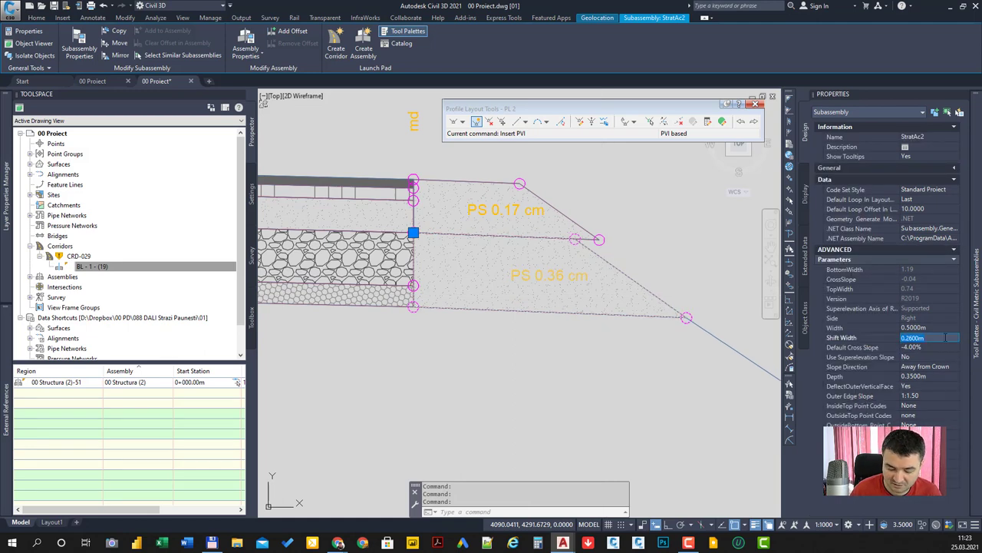
key(Return)
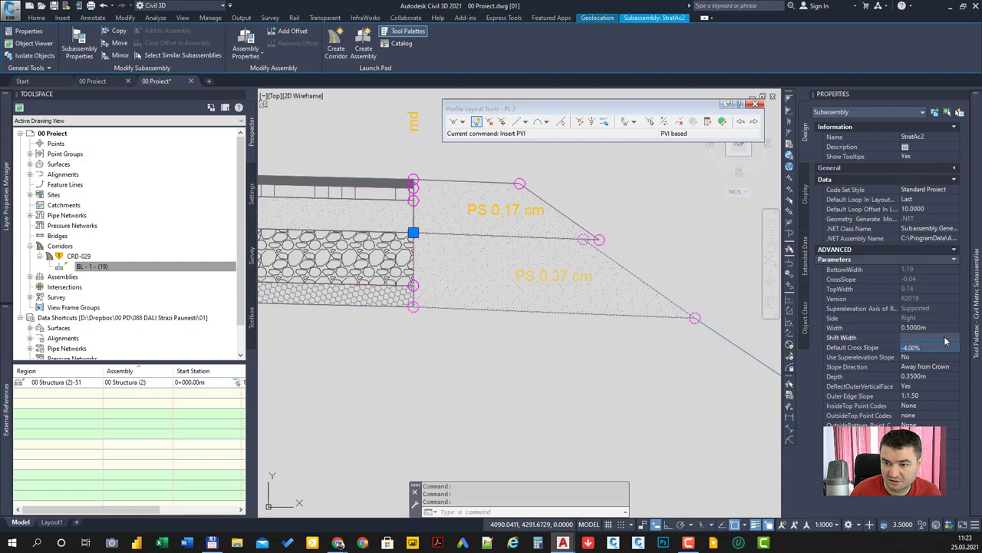
key(Tab)
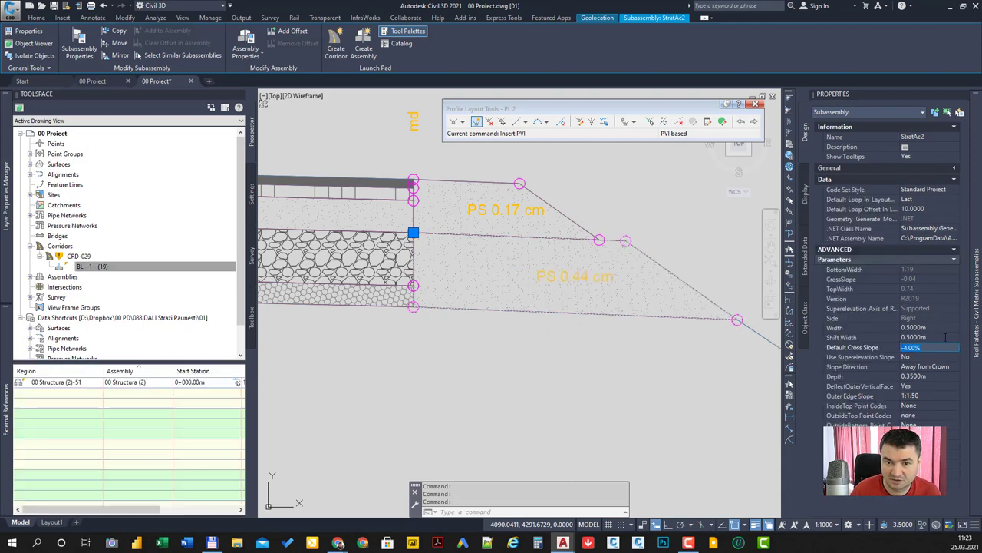
click(946, 337)
text(0.3)
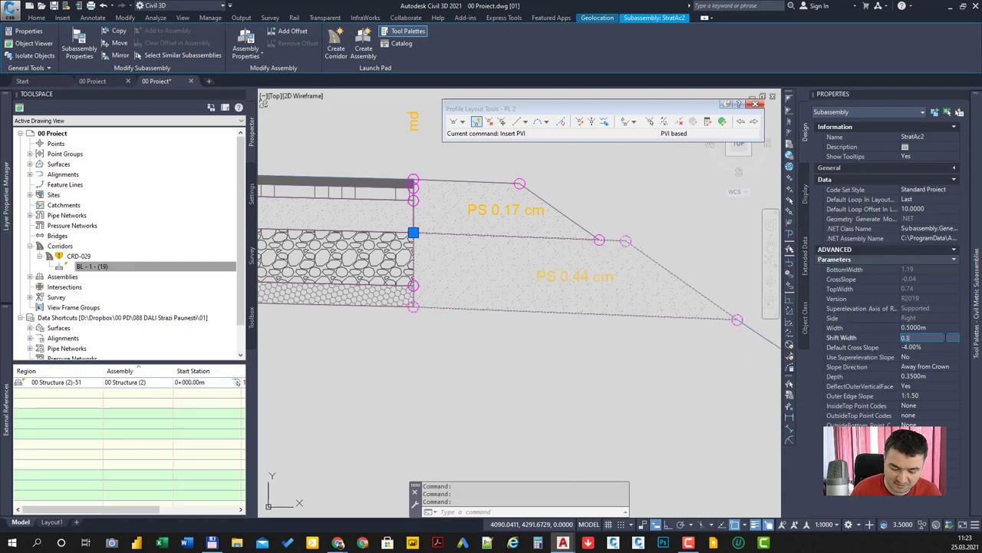
text(5)
key(Return)
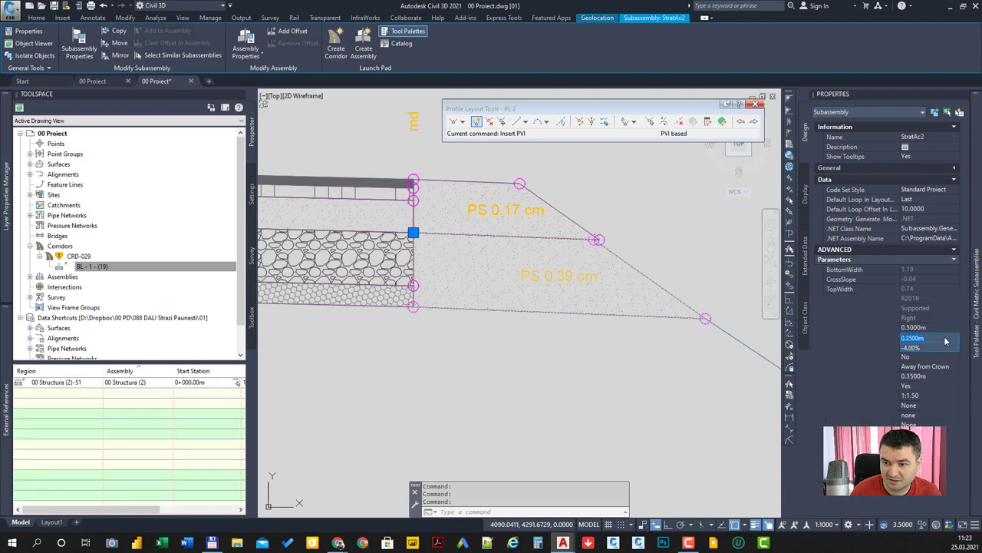
text(0)
key(Return)
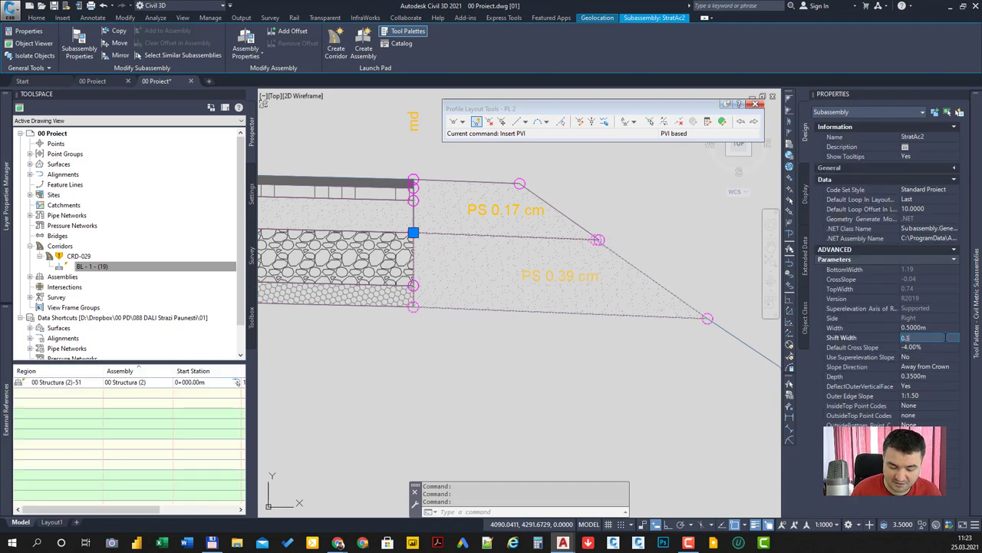
text(800m)
key(Tab)
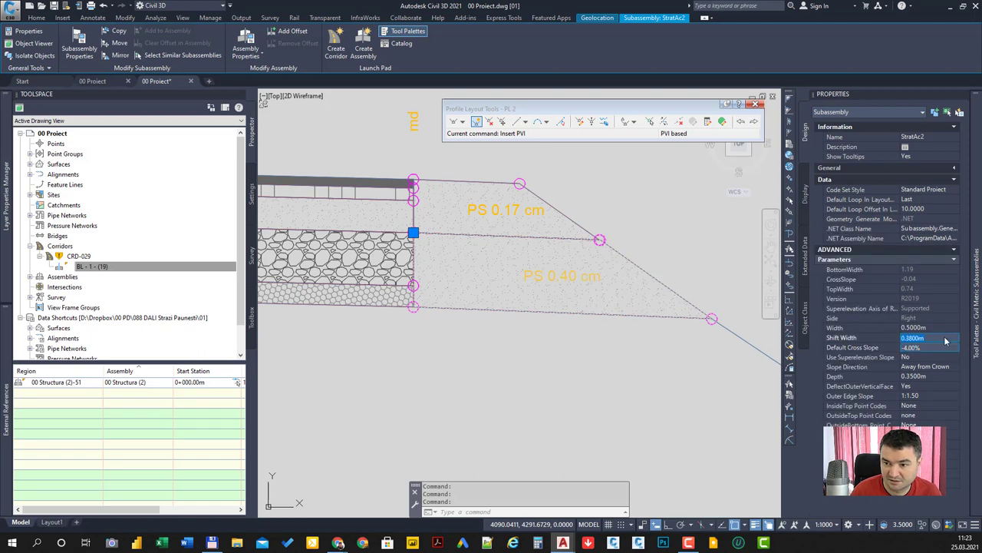
key(Tab)
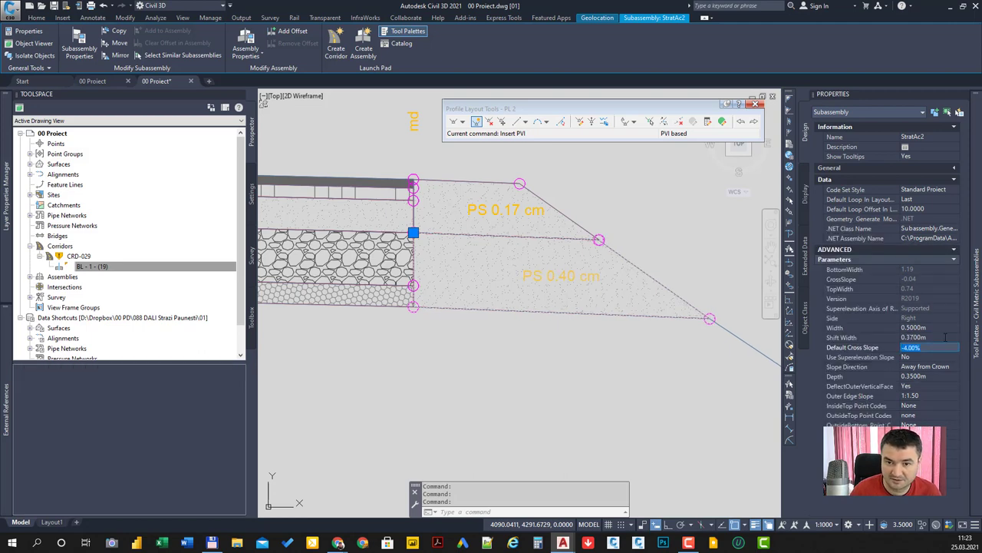
scroll(574, 230, up, 3)
scroll(574, 230, up, 5)
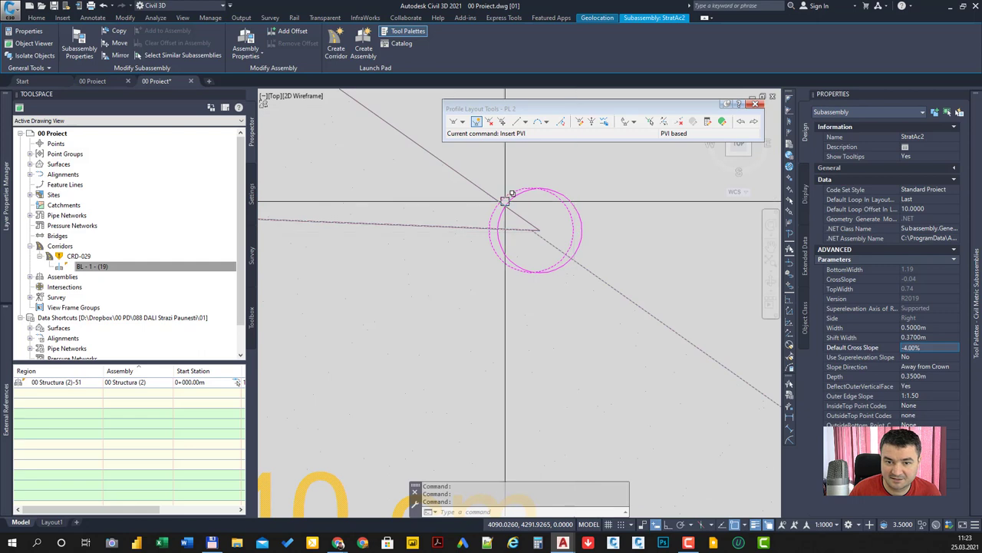
scroll(545, 227, up, 2)
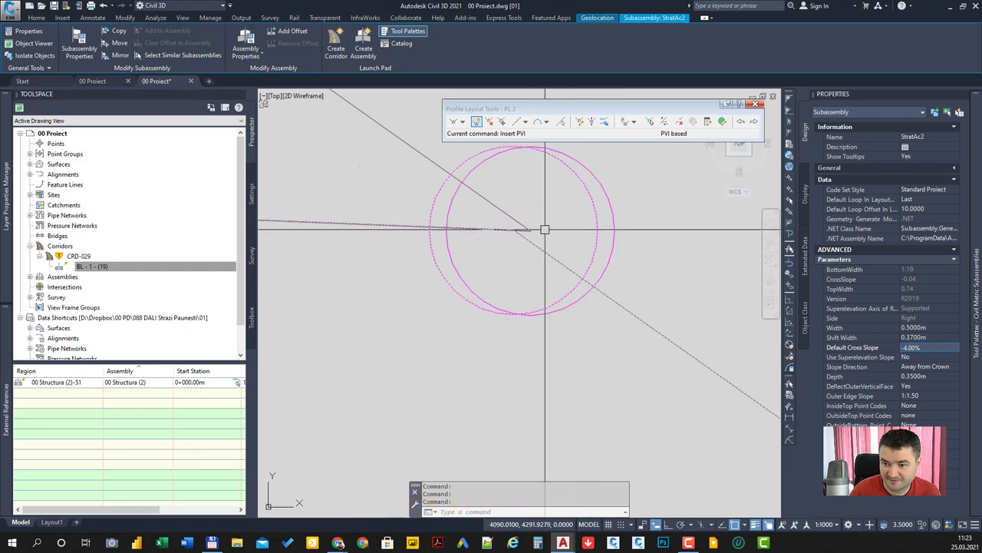
click(935, 337)
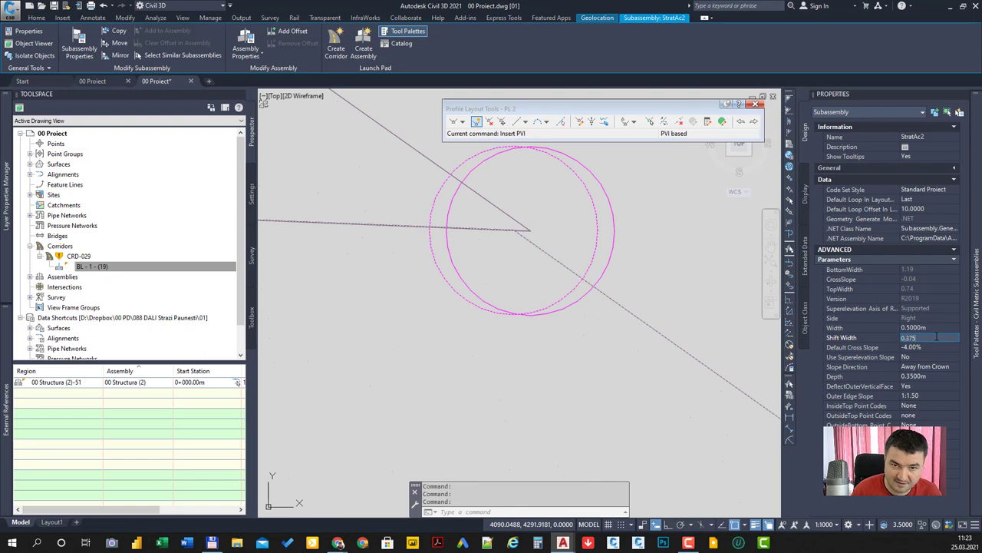
key(Tab)
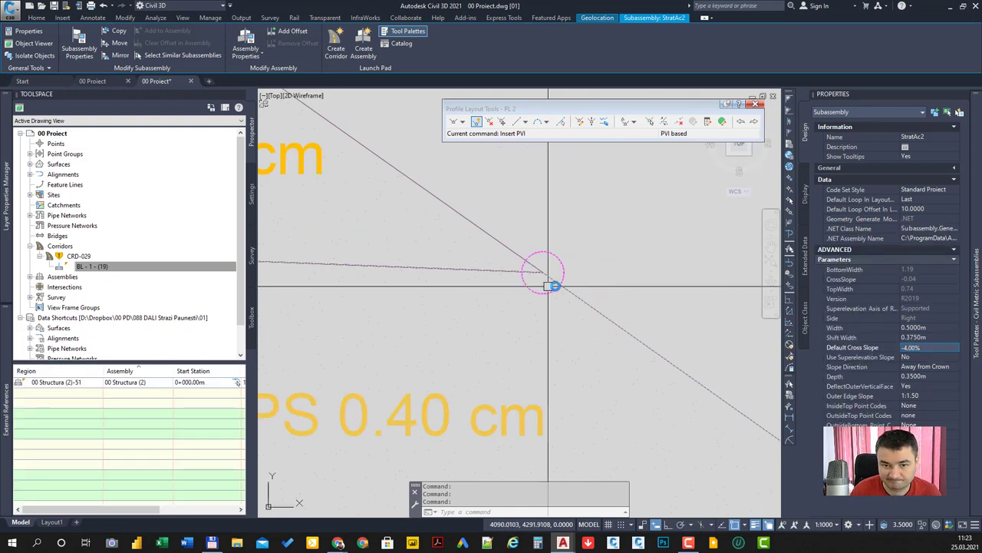
key(Escape)
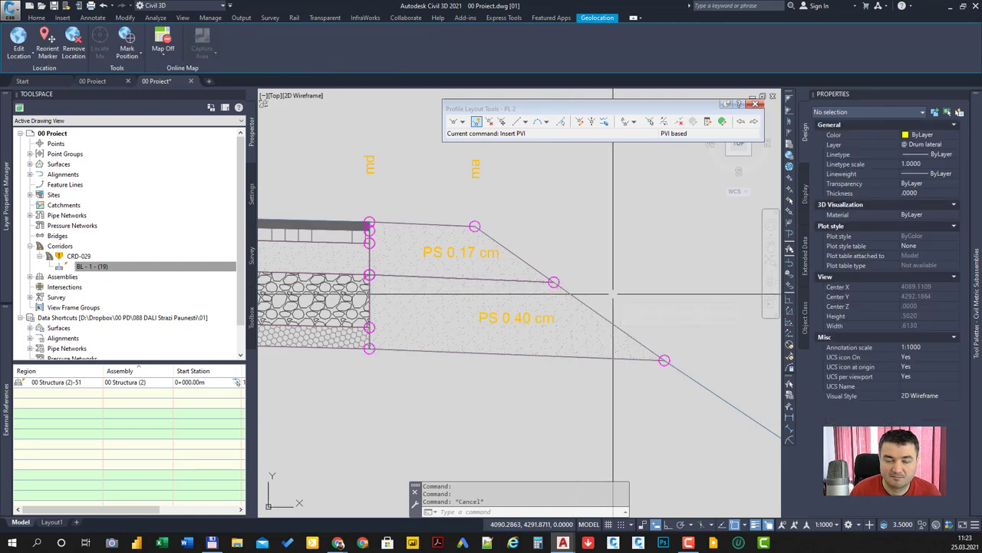
Mirror the selected right-side shoulder and slope subassemblies about the assembly's centre marker.
scroll(613, 293, down, 2)
scroll(612, 293, down, 3)
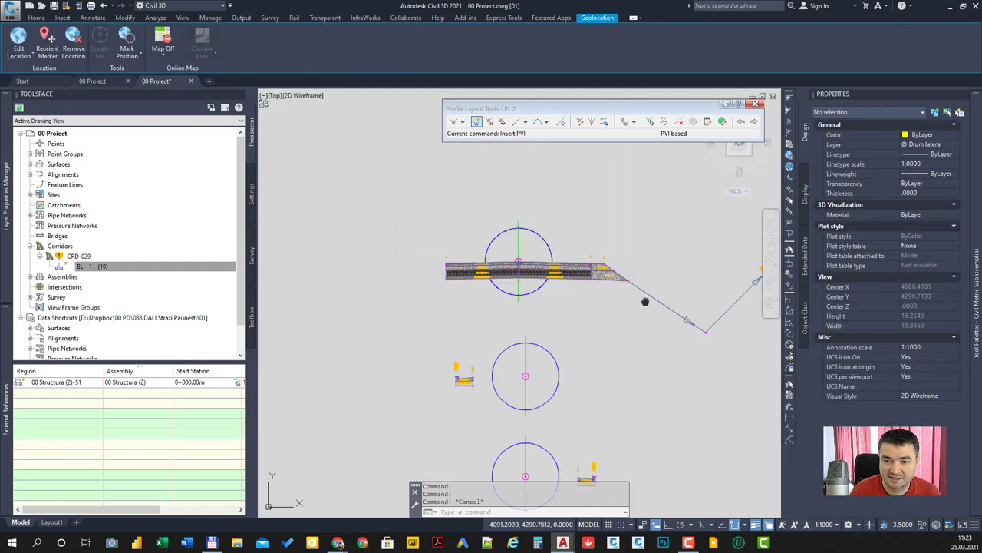
middle_drag(644, 301, 607, 302)
click(691, 345)
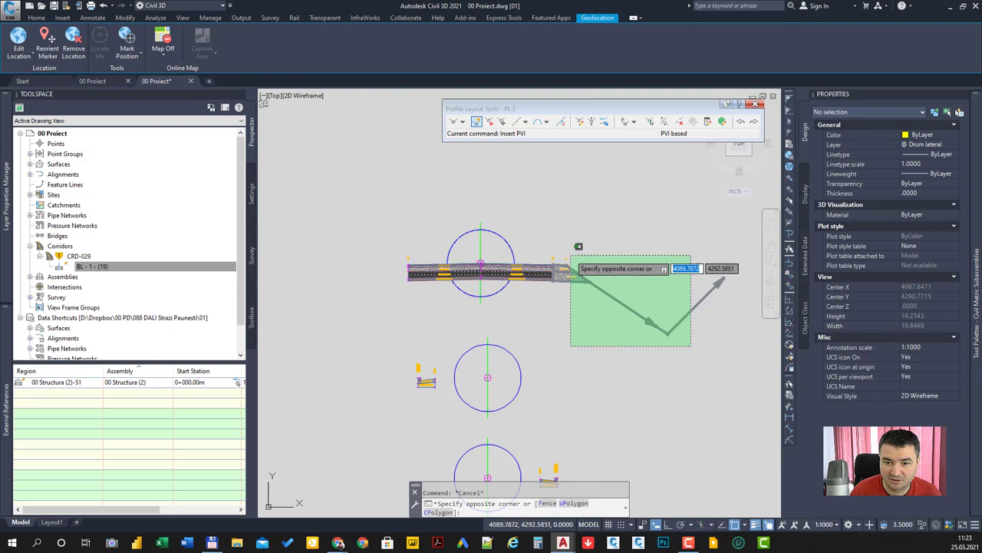
click(570, 256)
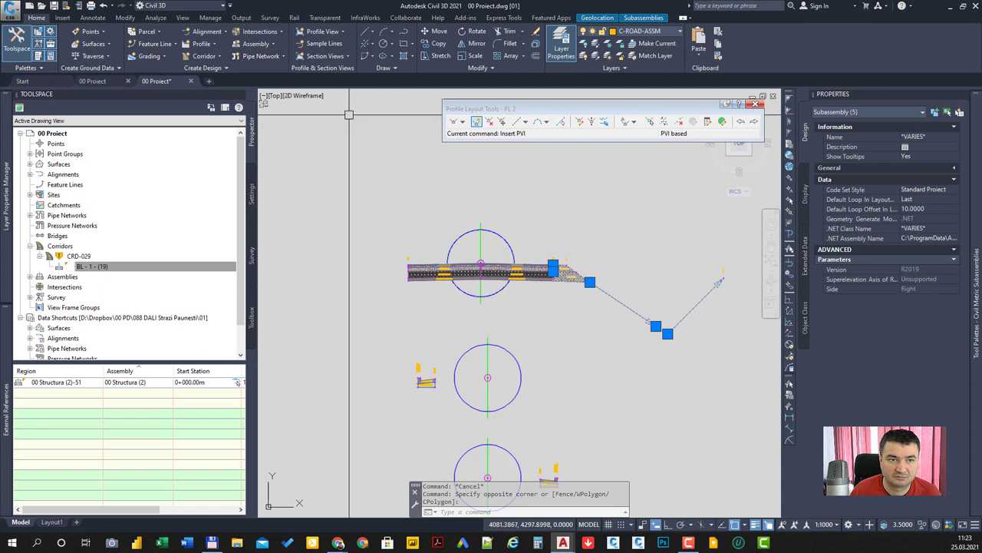
click(643, 19)
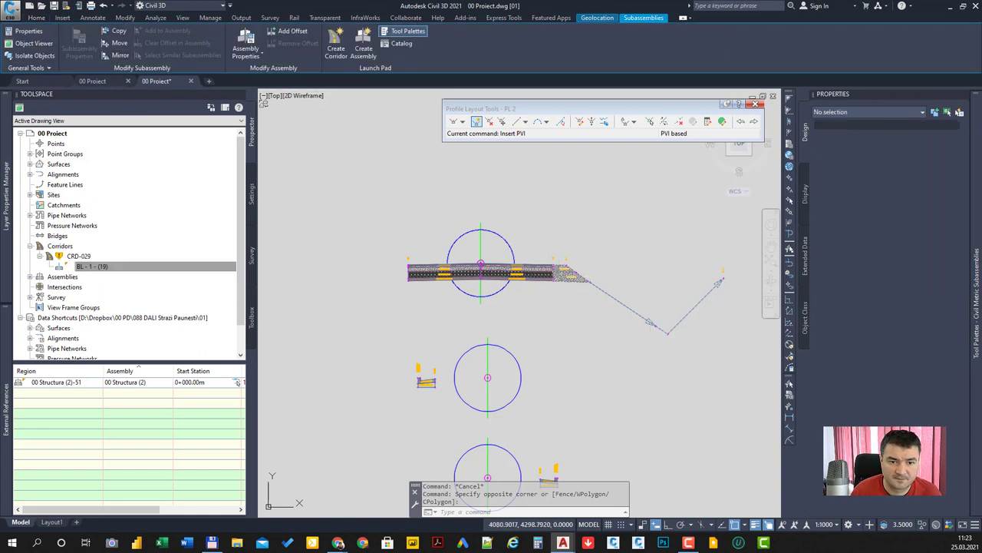
click(120, 55)
scroll(422, 380, up, 10)
click(418, 260)
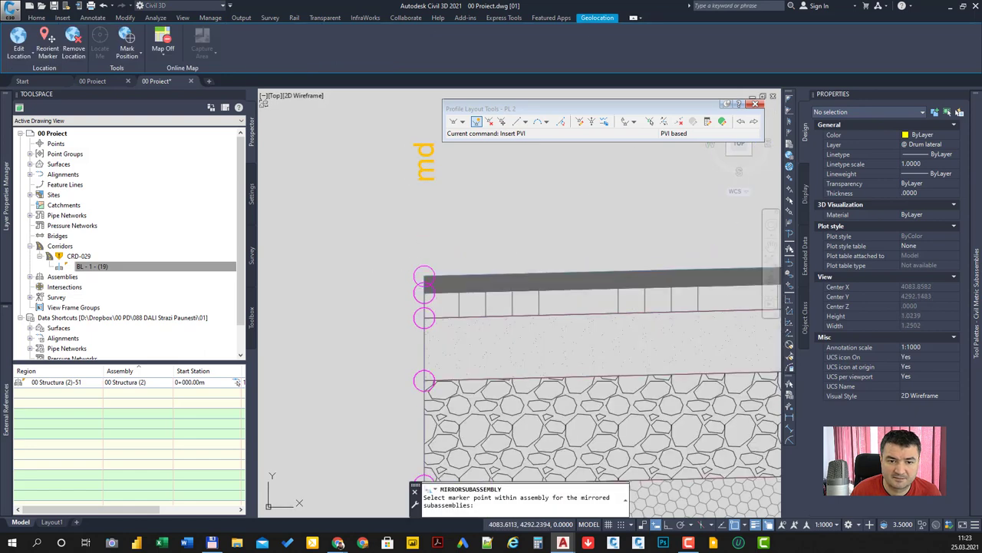
click(416, 265)
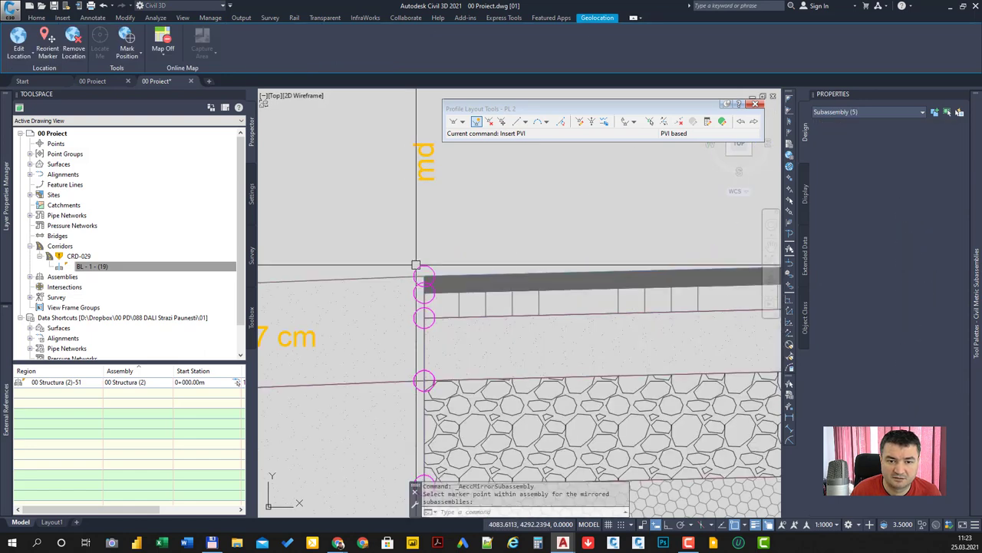
scroll(491, 261, down, 10)
key(Escape)
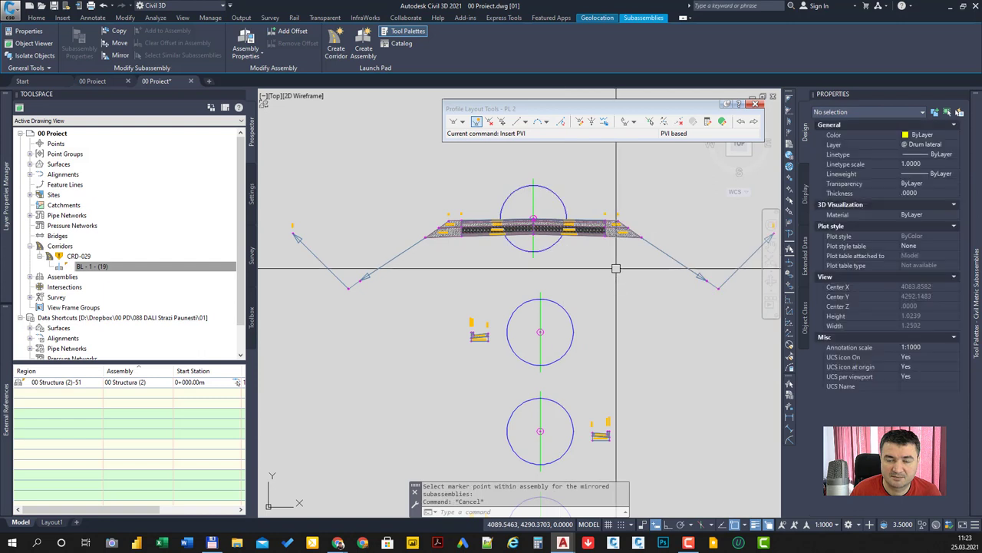
scroll(537, 264, down, 5)
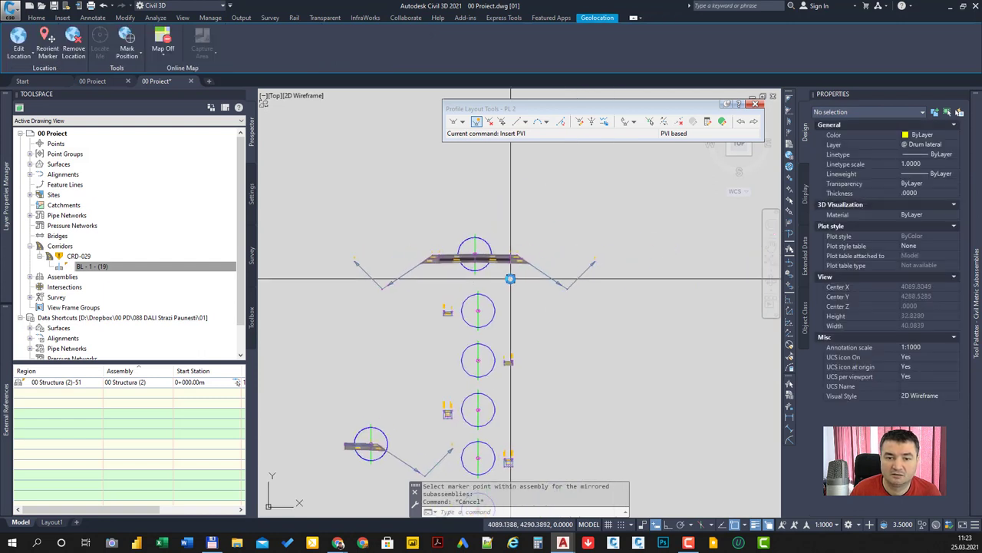
Rename the assembly to '00 Structura'.
click(489, 241)
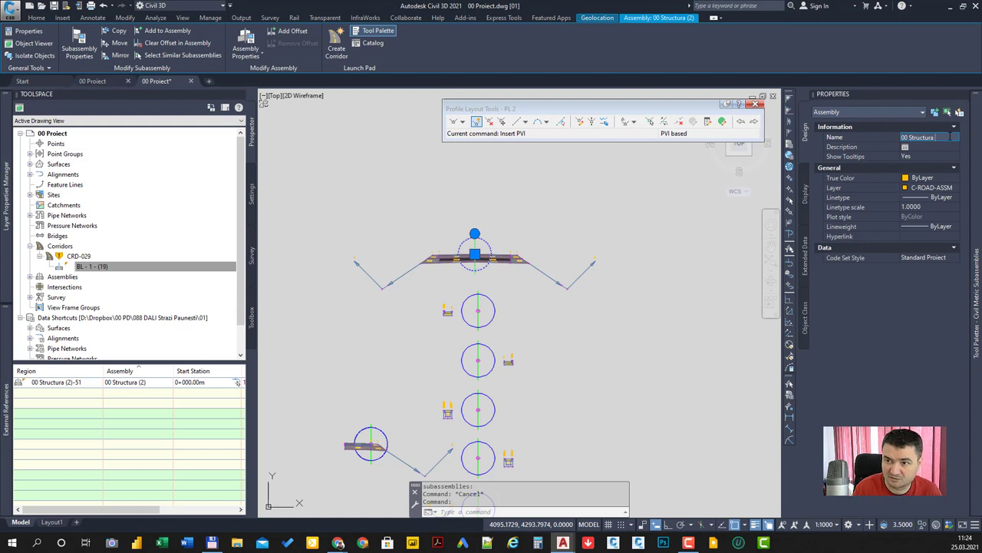
key(Return)
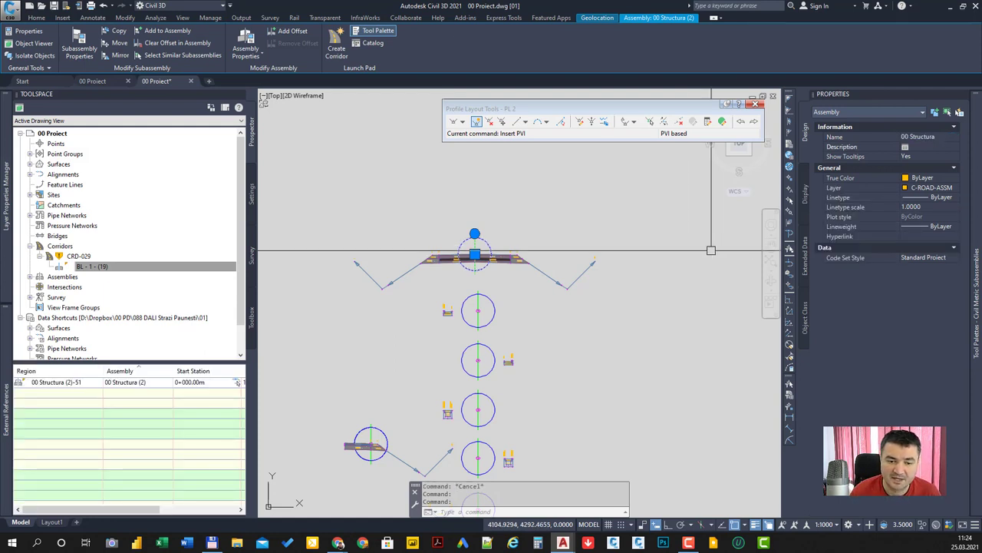
key(Escape)
Delete the column of leftover assemblies below 00 Structura.
scroll(469, 278, down, 2)
scroll(470, 278, down, 1)
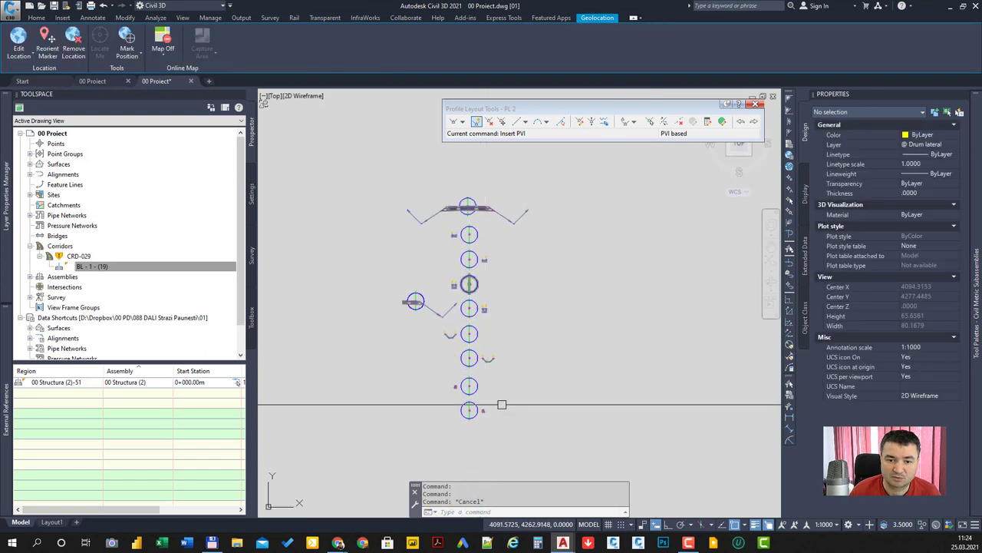
click(448, 224)
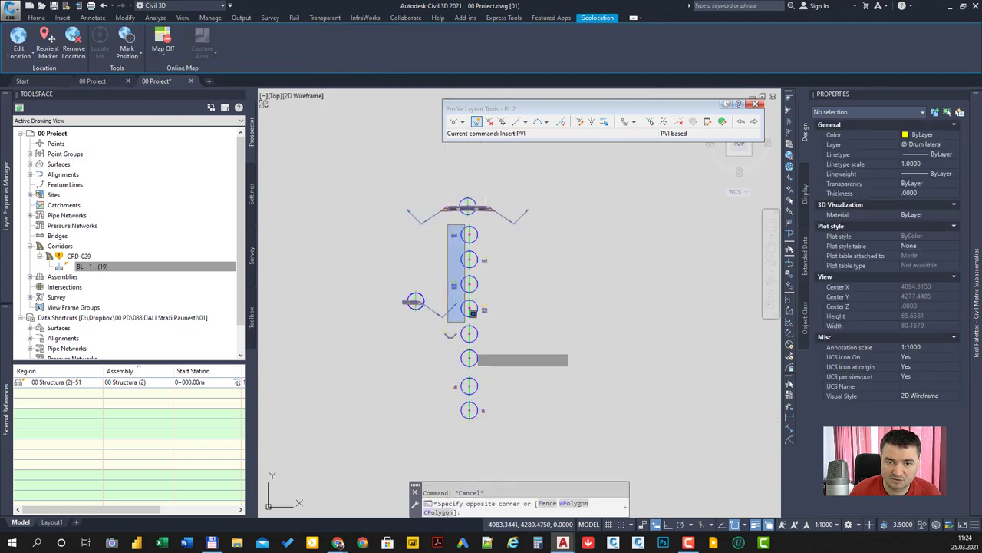
click(495, 437)
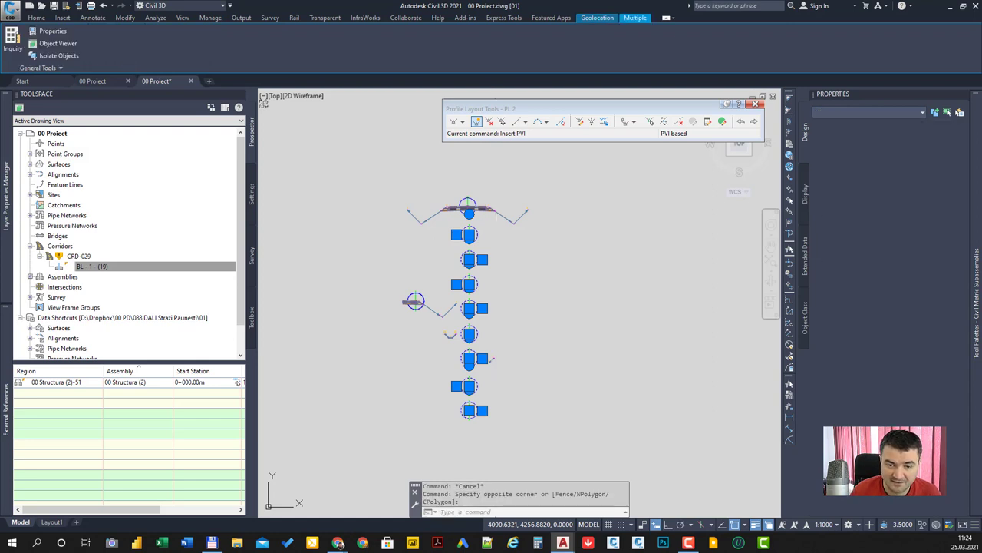
key(Delete)
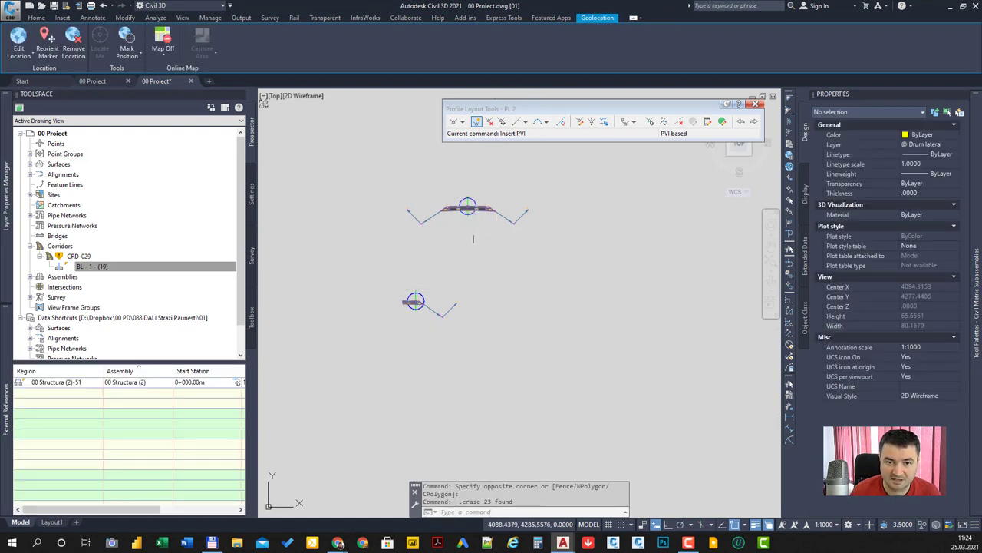
Delete the lower leftover assembly, then select the remaining 00 Structura assembly.
scroll(473, 234, up, 2)
scroll(491, 317, down, 3)
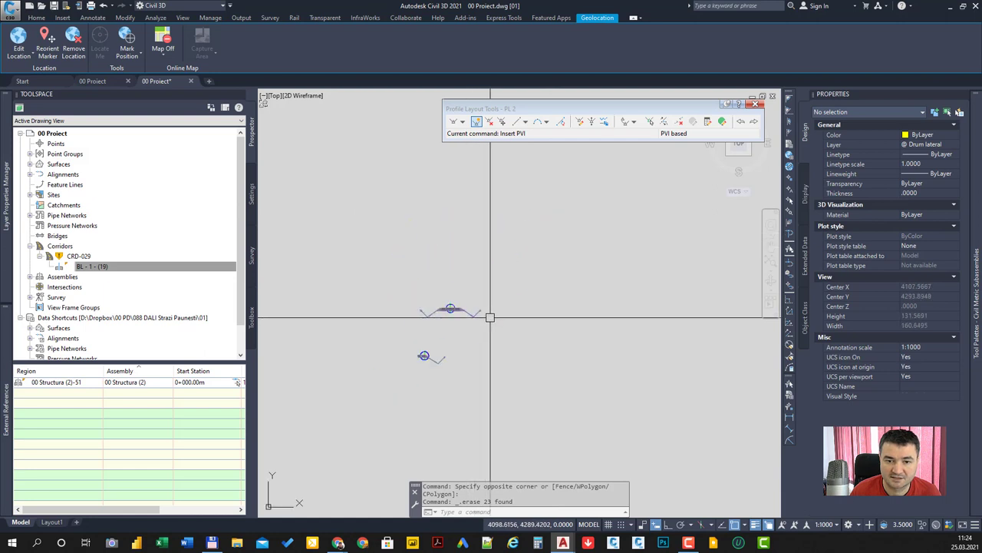
scroll(438, 333, up, 2)
scroll(413, 424, up, 2)
middle_drag(414, 424, 464, 365)
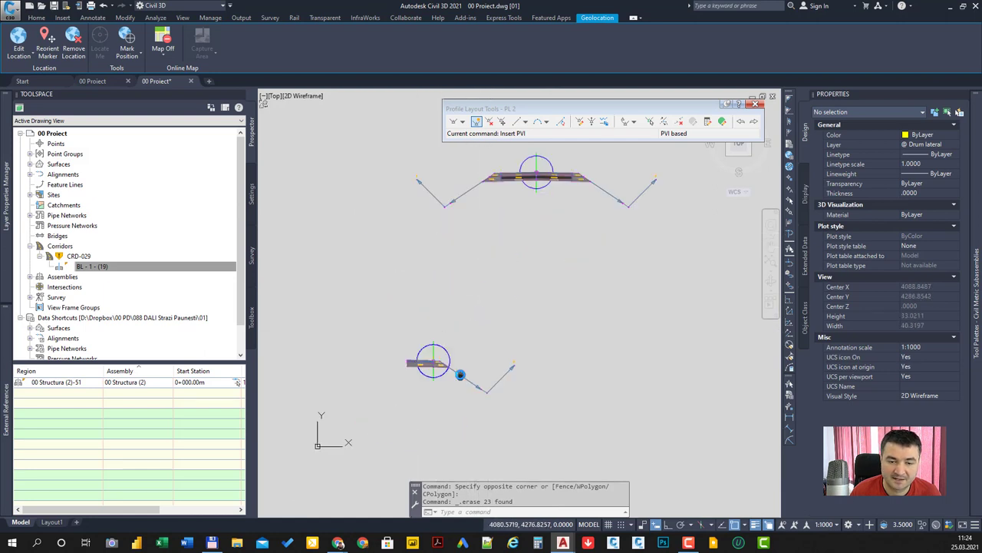
click(572, 404)
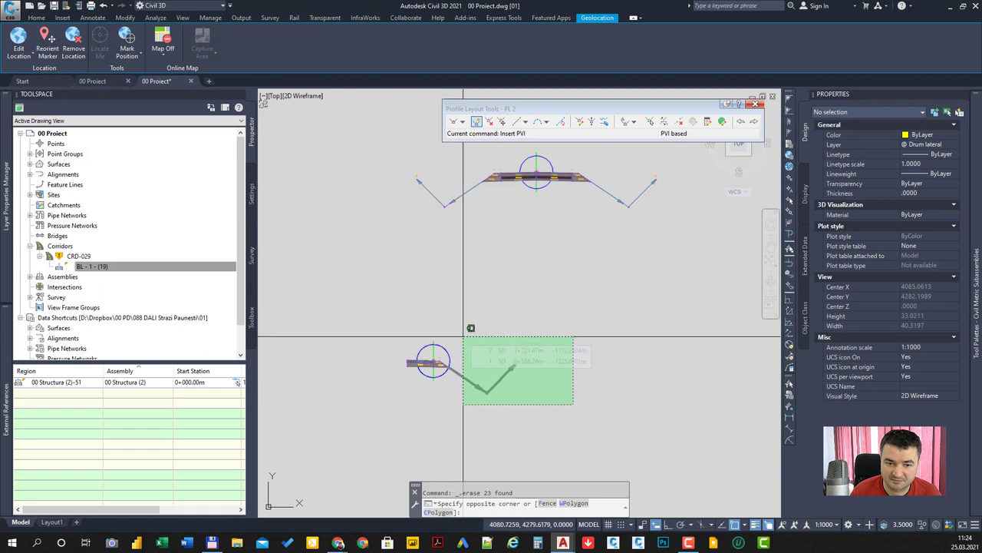
click(383, 312)
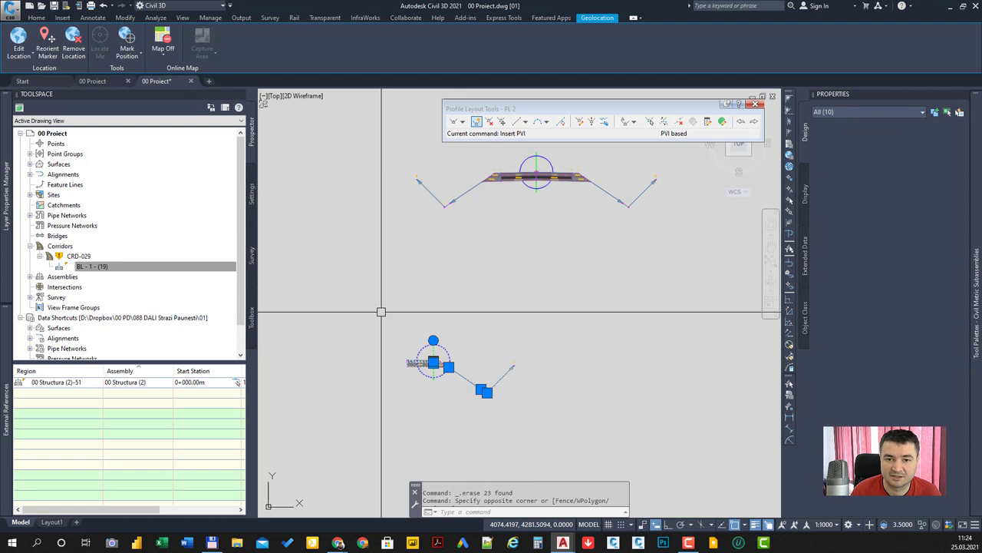
key(Delete)
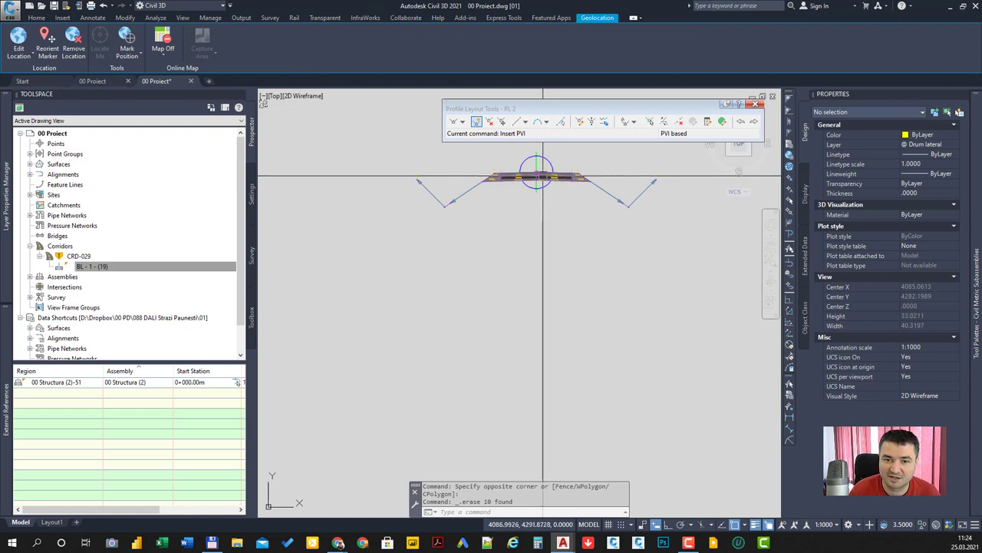
click(535, 189)
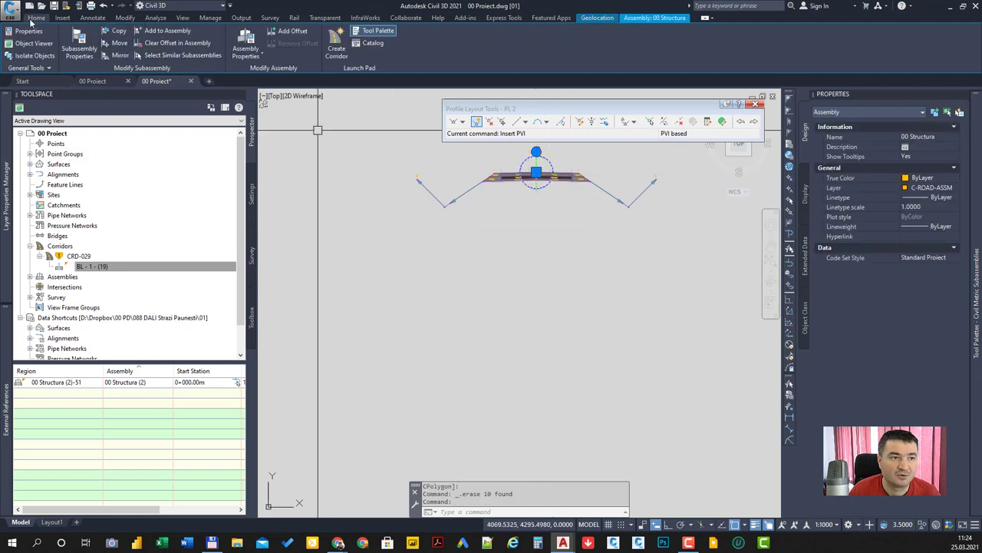
Copy the assembly four times below the original at offsets of 10, 20, 30 and 40.
key(Escape)
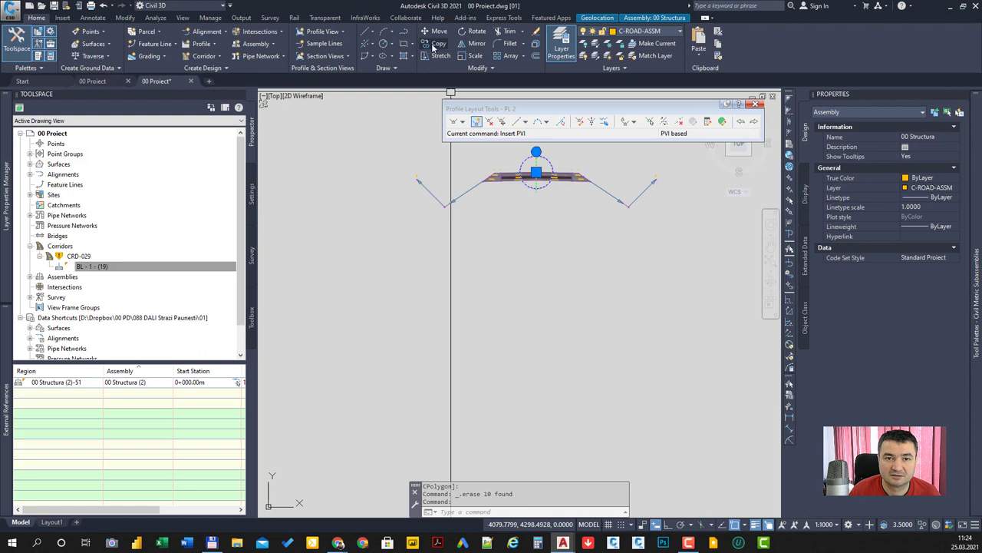
click(433, 44)
click(413, 224)
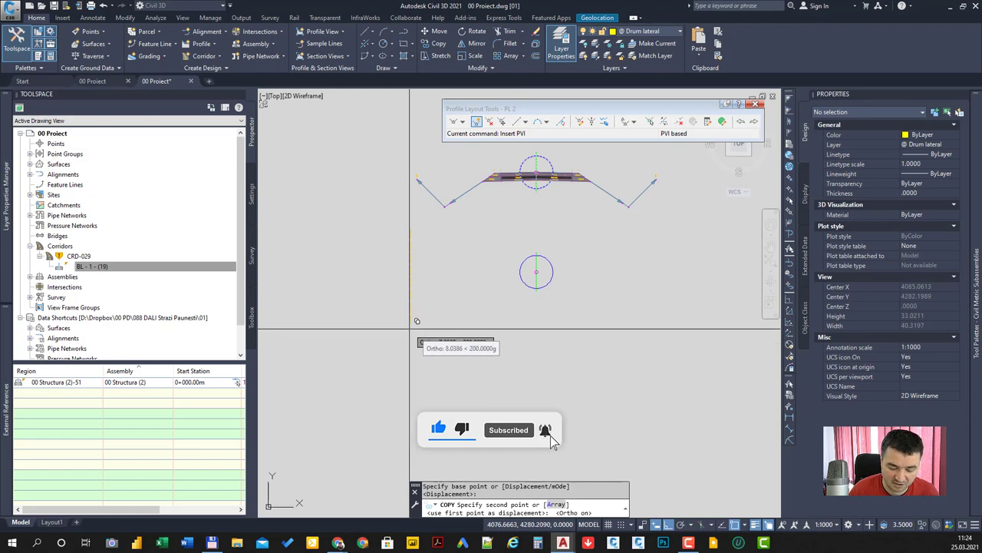
text(10)
key(Return)
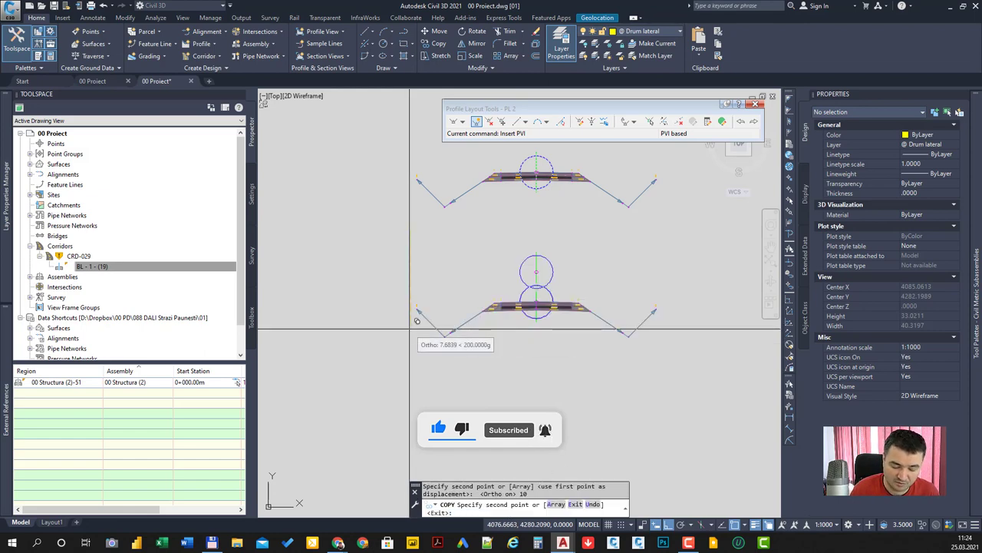
text(20)
key(Return)
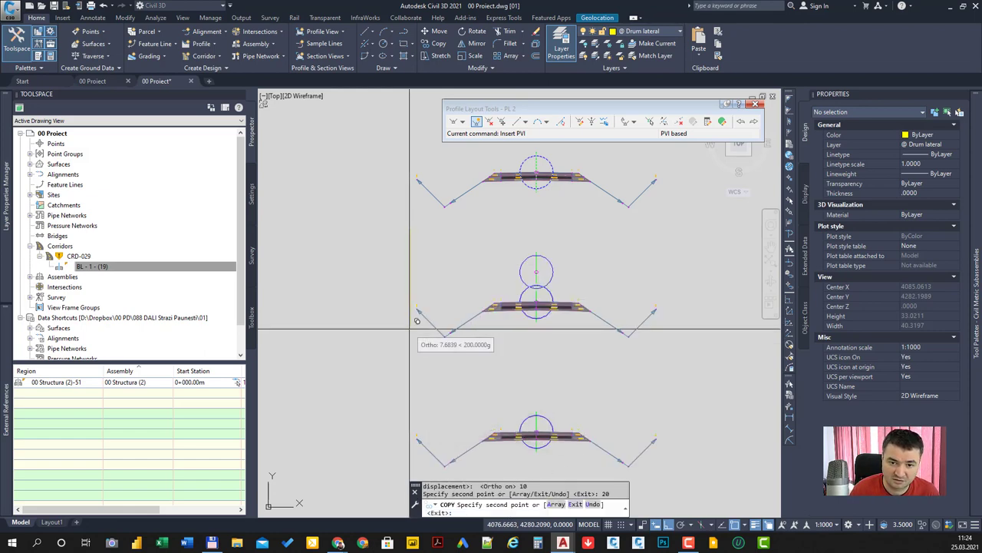
text(30)
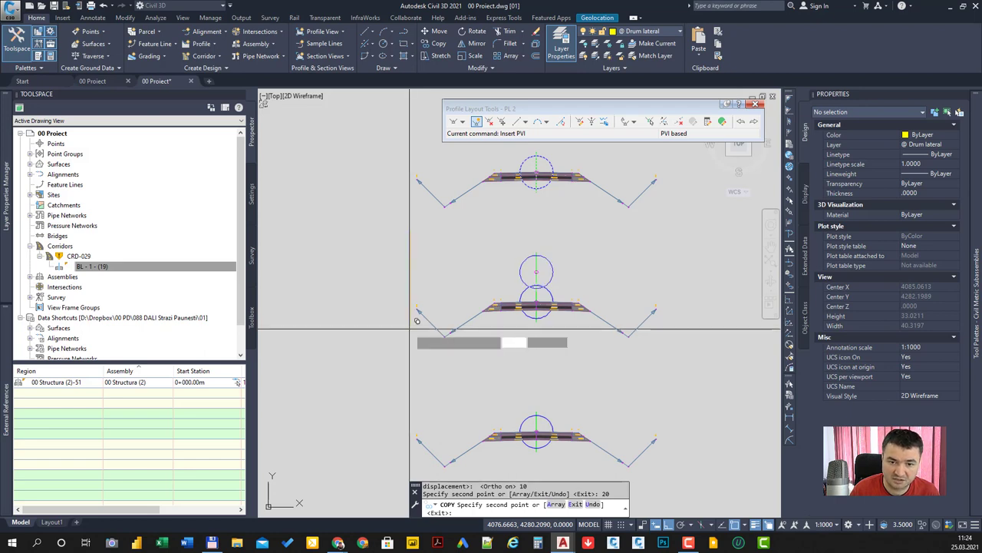
key(Return)
text(40)
key(Return)
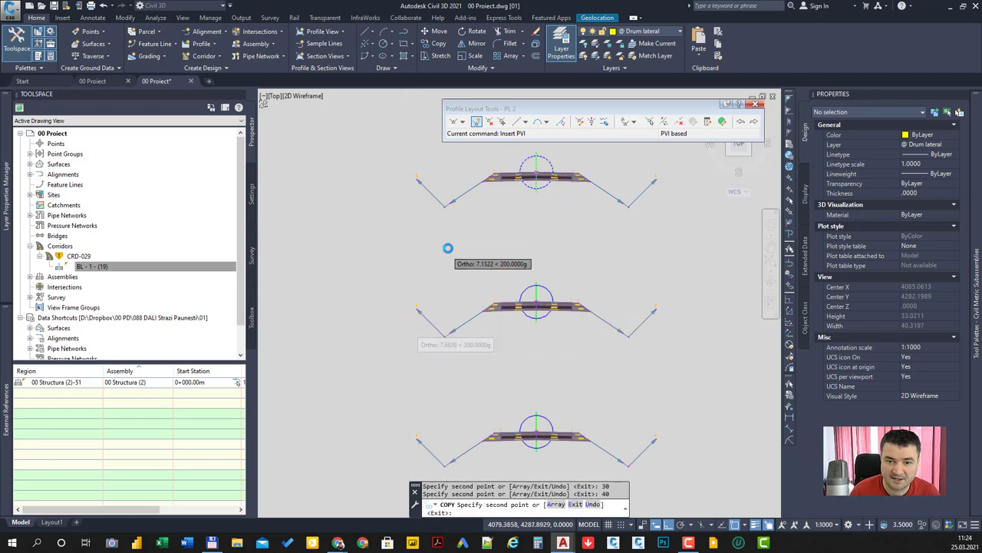
scroll(453, 261, down, 2)
scroll(464, 238, down, 2)
key(Escape)
scroll(461, 269, up, 3)
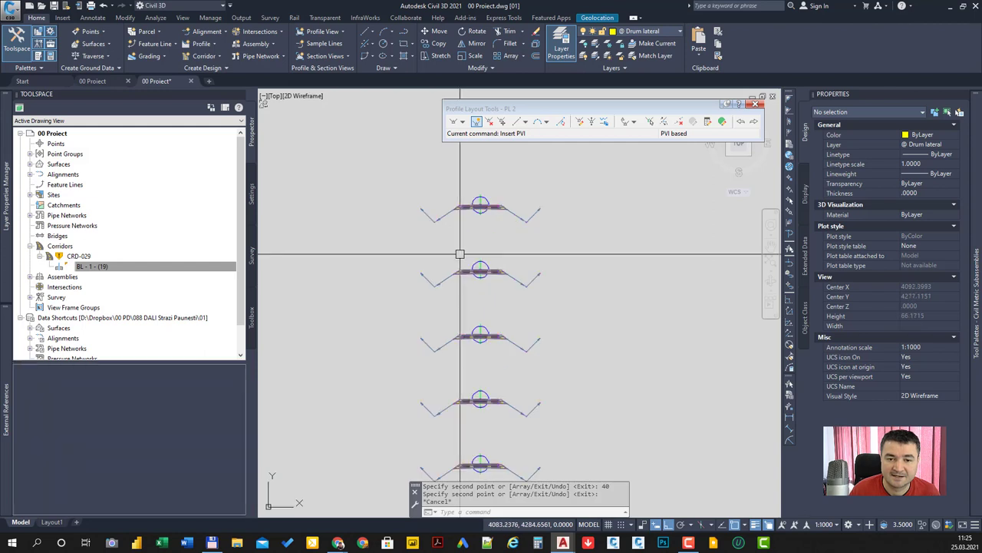
scroll(491, 265, up, 3)
click(508, 268)
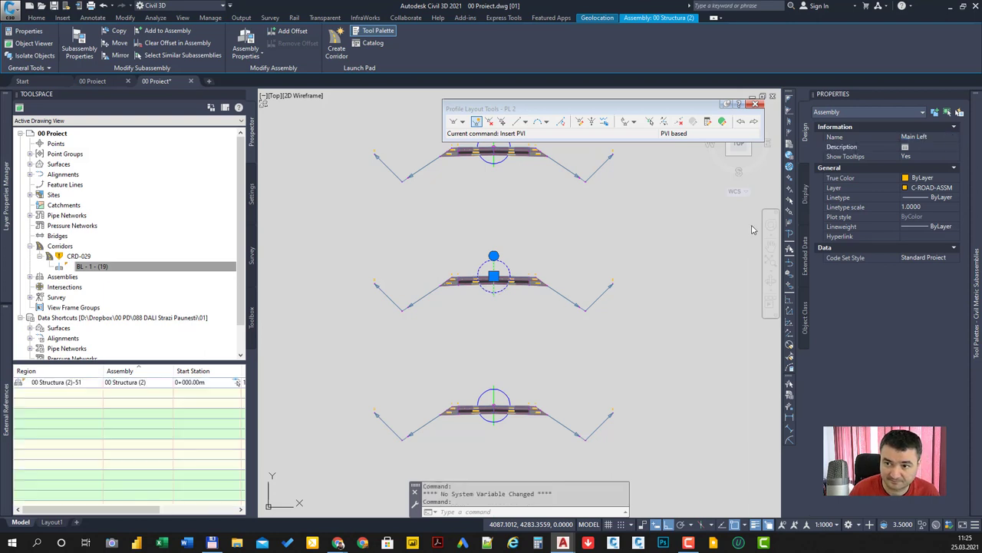
Erase the right-side subassemblies of the Main Left copy.
key(Escape)
drag(669, 328, 536, 248)
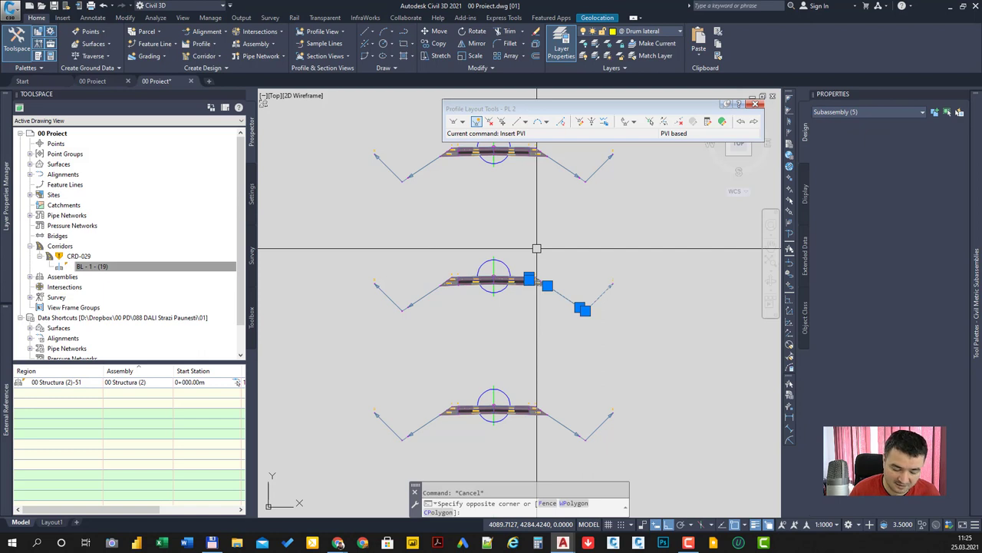
key(Delete)
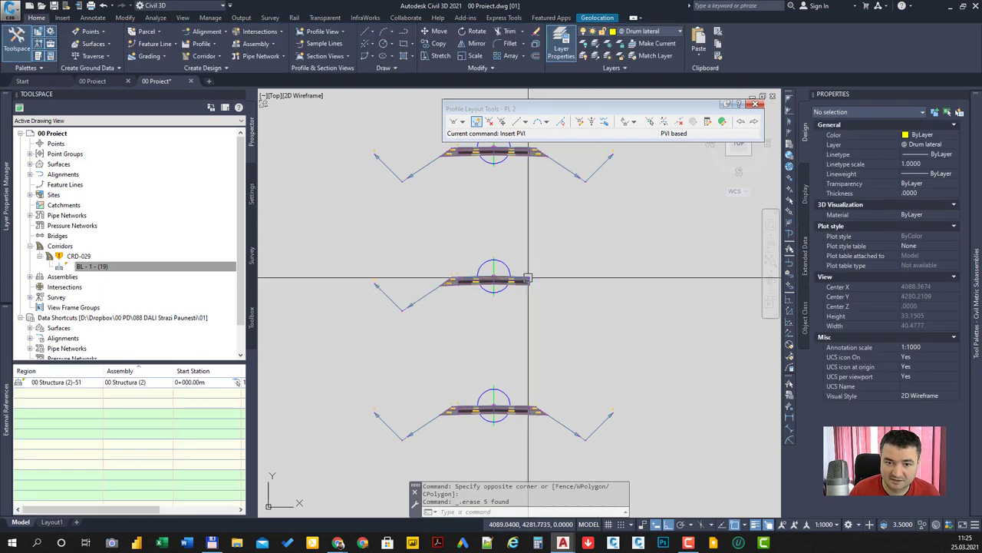
Erase the left-side subassemblies of the next assembly copy.
scroll(528, 278, up, 3)
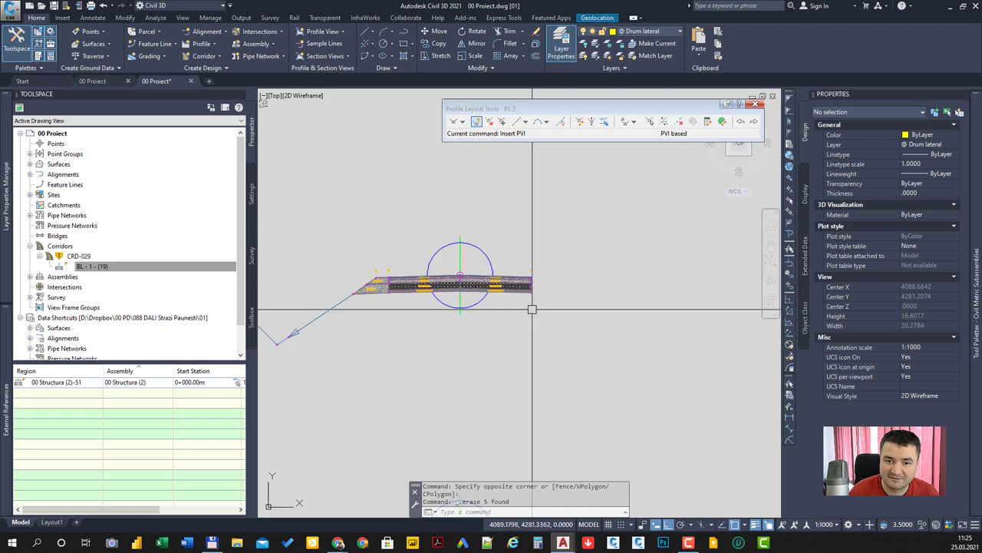
scroll(537, 291, up, 3)
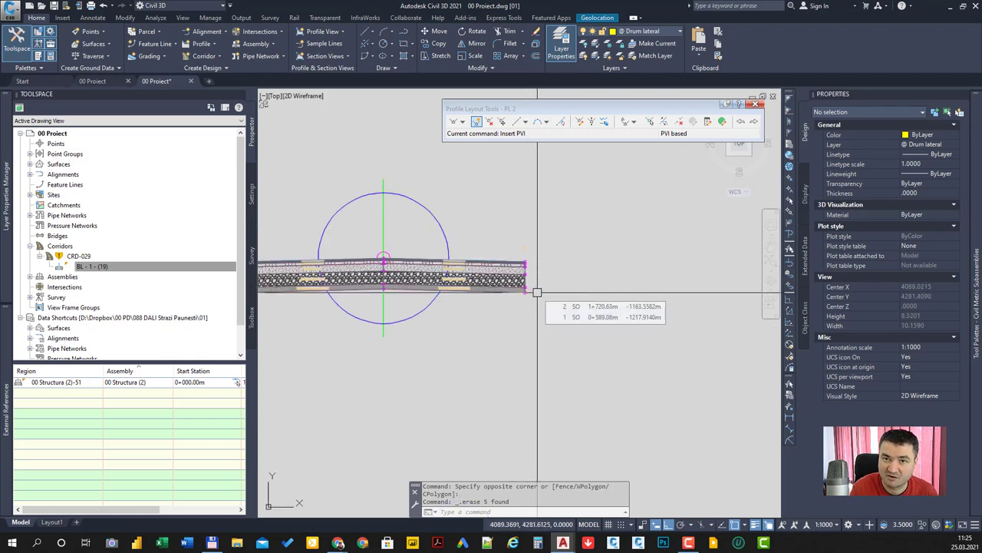
scroll(537, 293, down, 6)
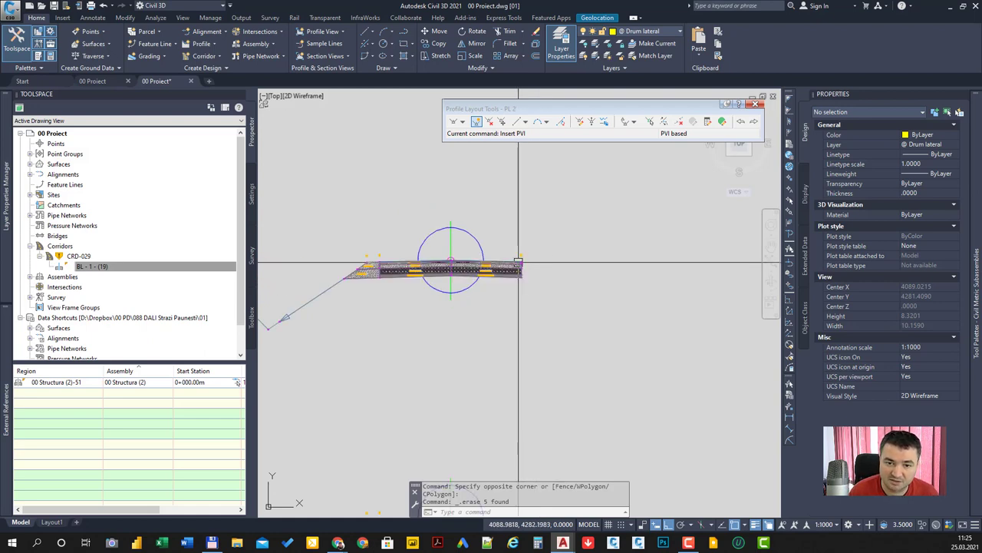
middle_drag(510, 195, 624, 221)
middle_drag(577, 284, 546, 284)
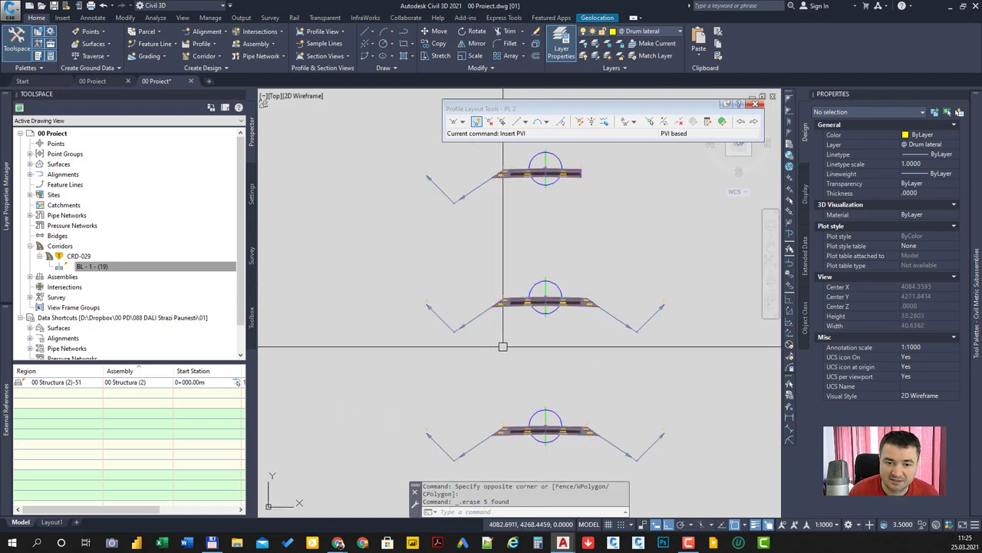
click(499, 345)
click(389, 264)
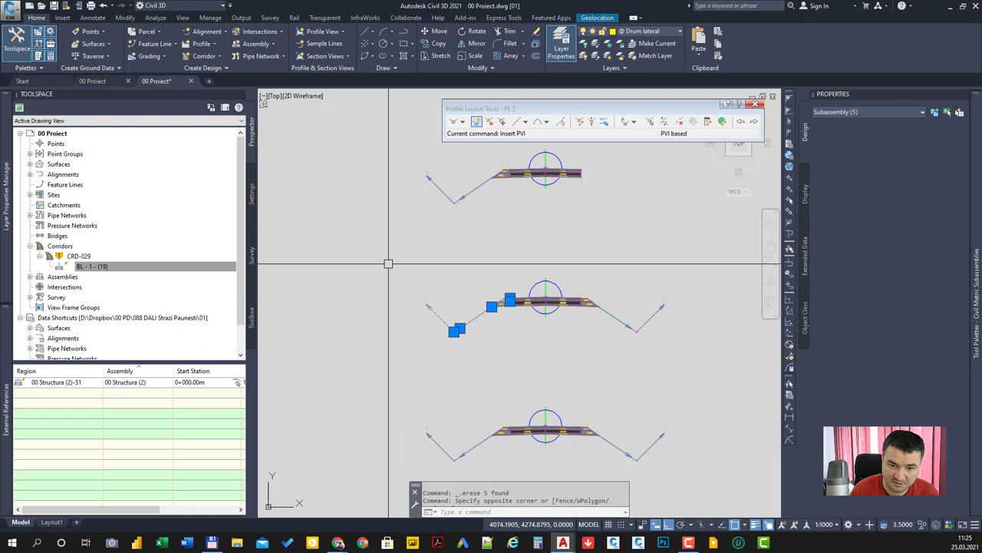
key(Delete)
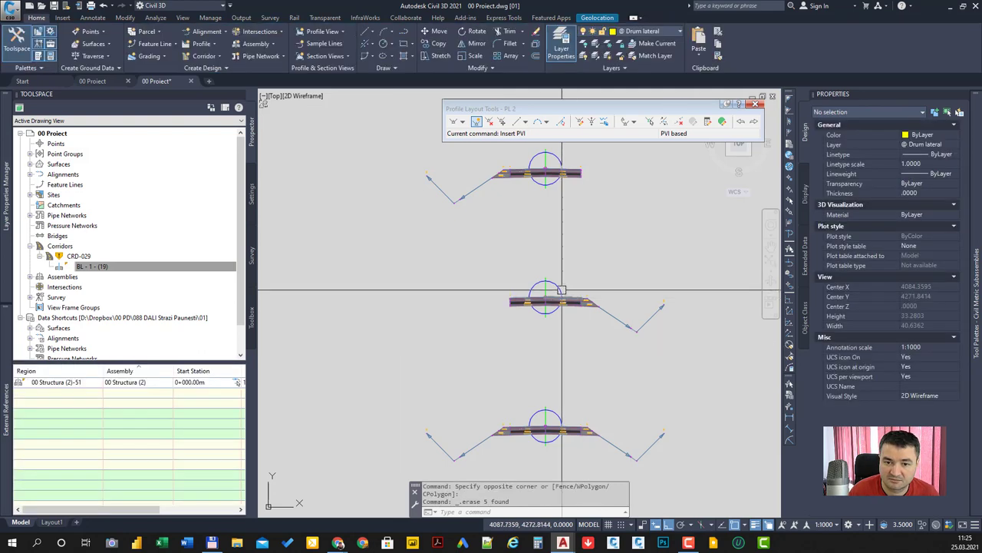
click(561, 290)
text(Main Right)
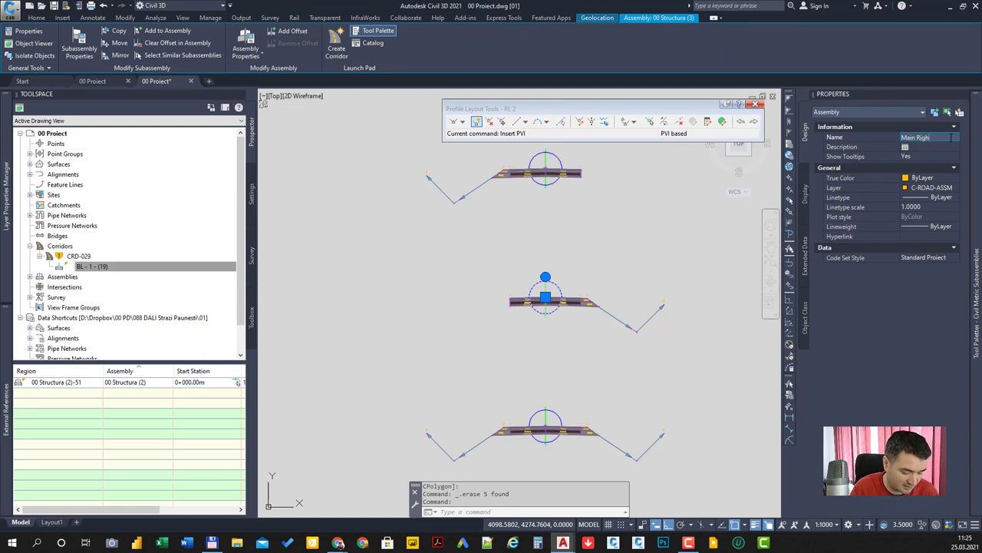
Confirm the name Main Right, then erase both side slopes of the next copy.
key(Return)
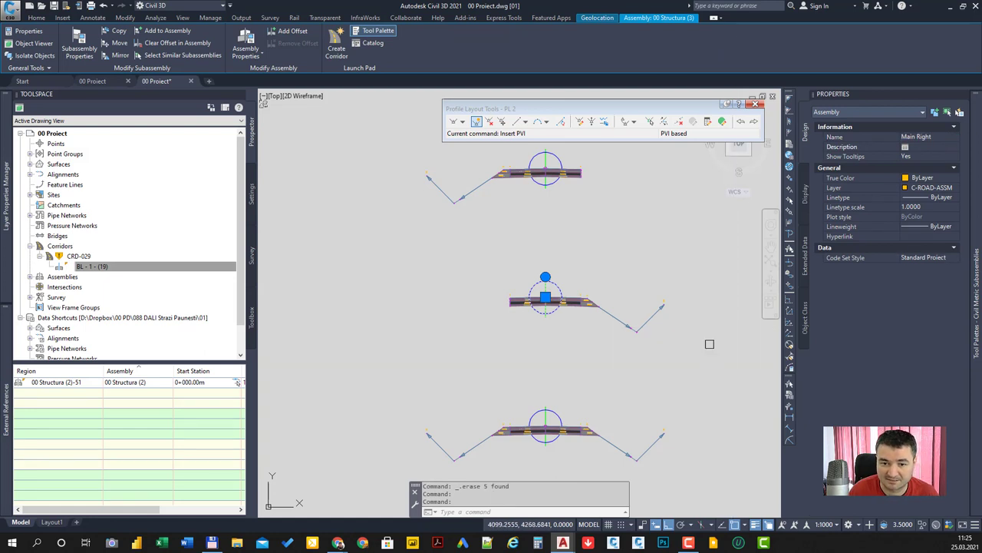
key(Escape)
middle_drag(625, 397, 597, 303)
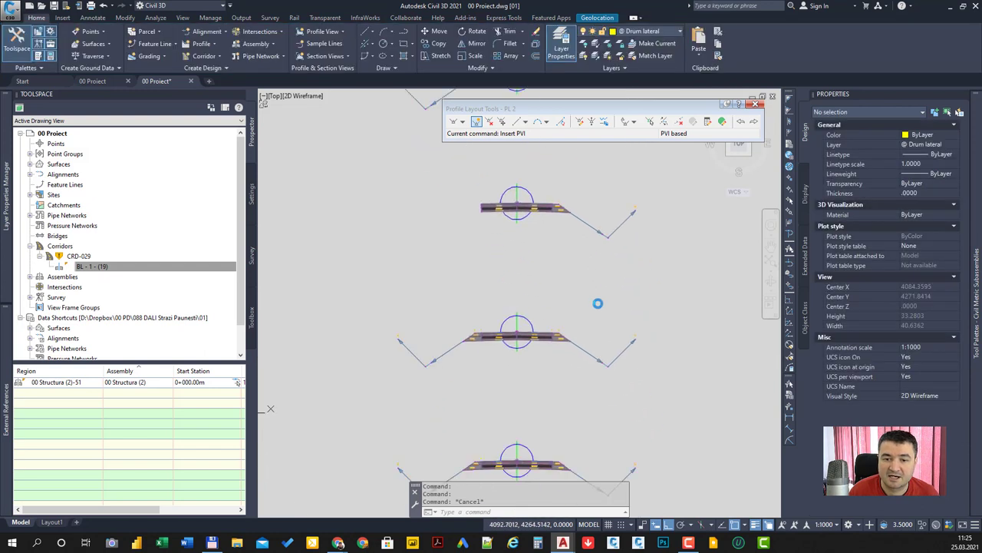
click(651, 383)
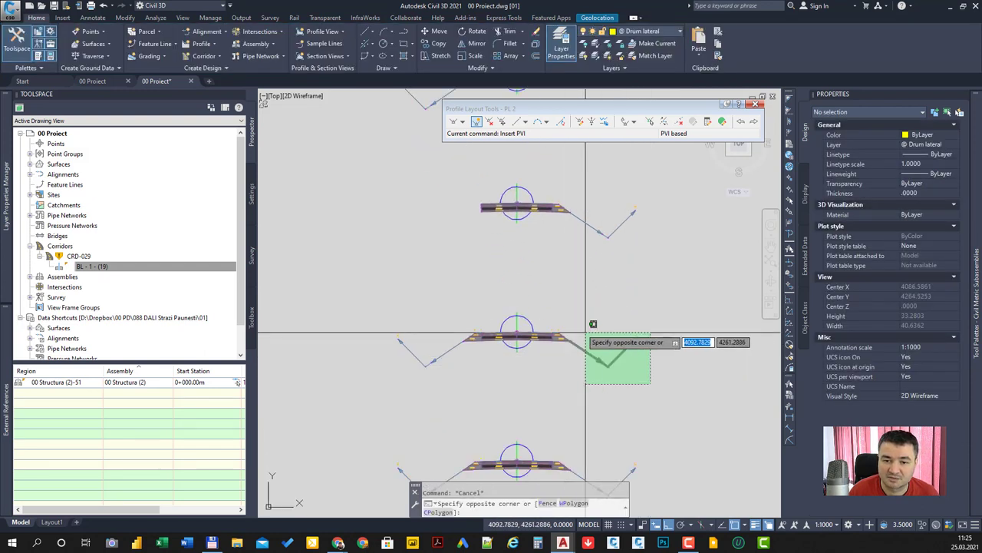
click(561, 305)
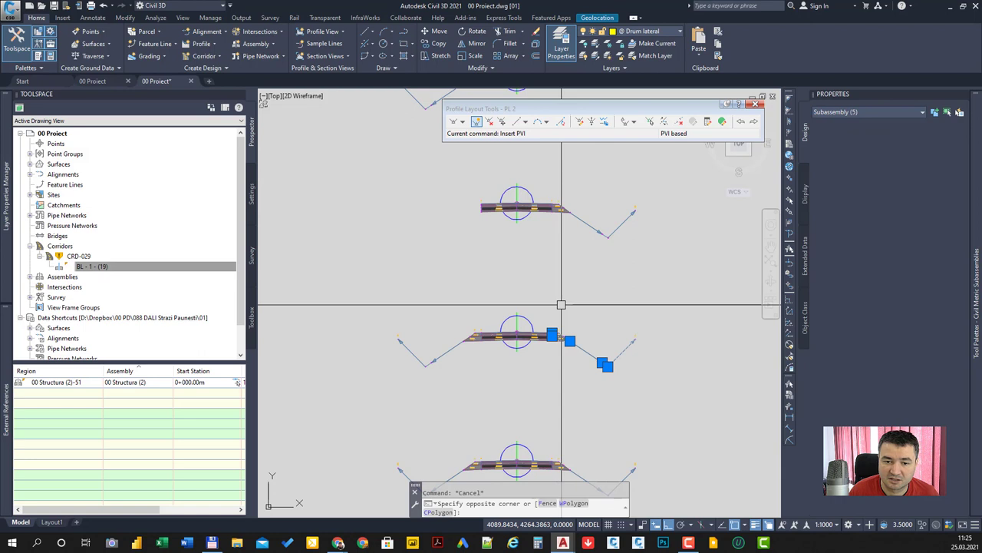
click(476, 384)
click(438, 344)
text(ERASE)
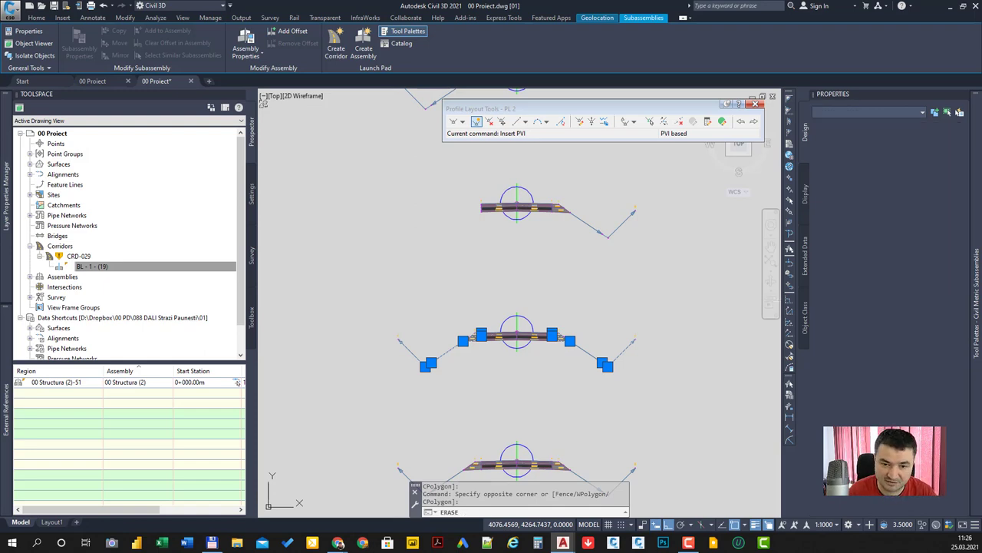
key(Delete)
Rename the lanes-only assembly copy to Main.
click(516, 328)
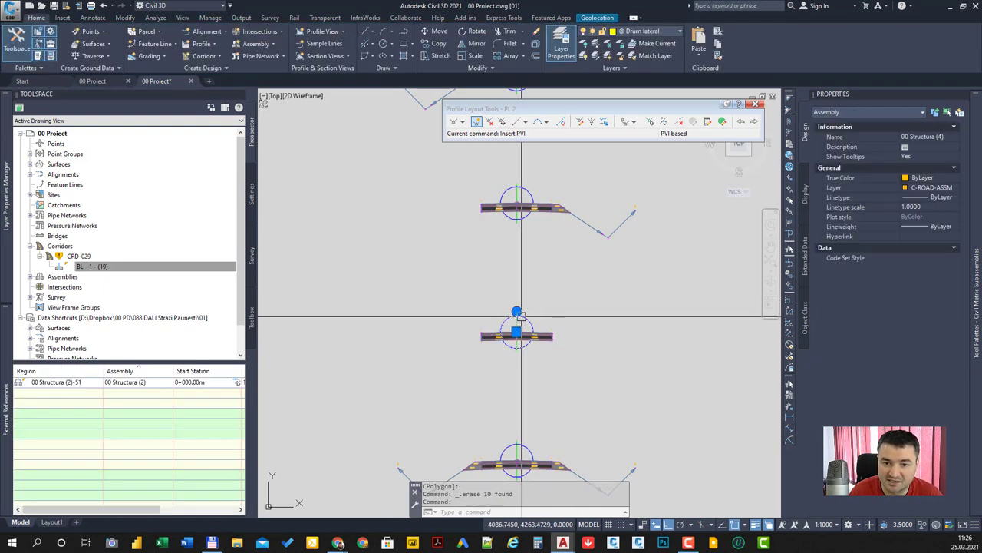
click(950, 138)
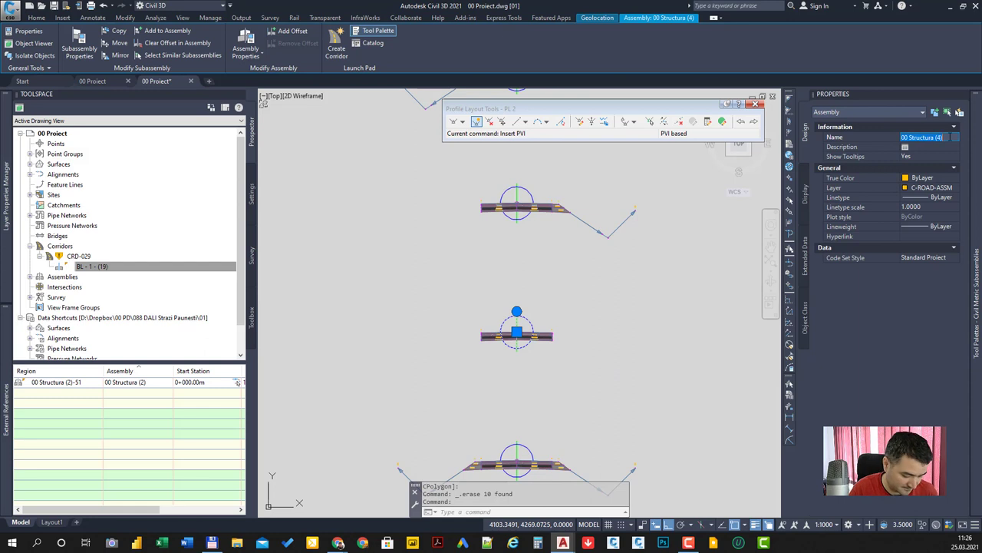
text(Main)
key(Return)
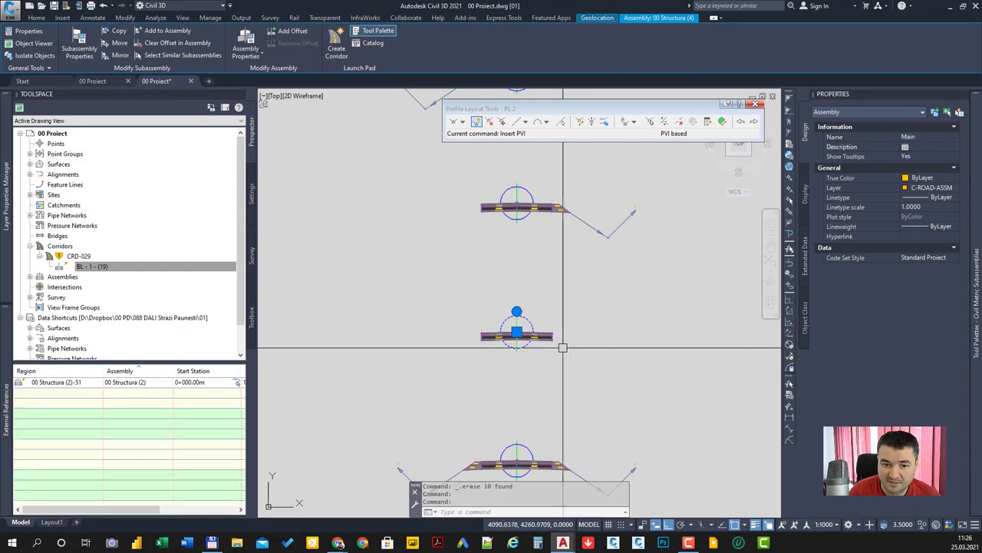
key(Escape)
middle_drag(566, 396, 566, 272)
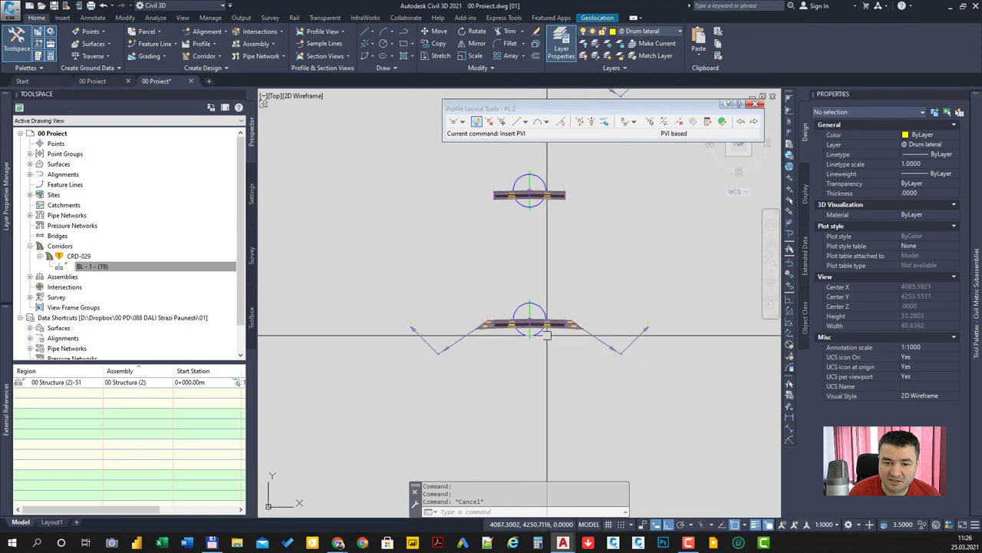
Erase five subassemblies from the lower assembly copy.
scroll(548, 335, up, 5)
click(623, 318)
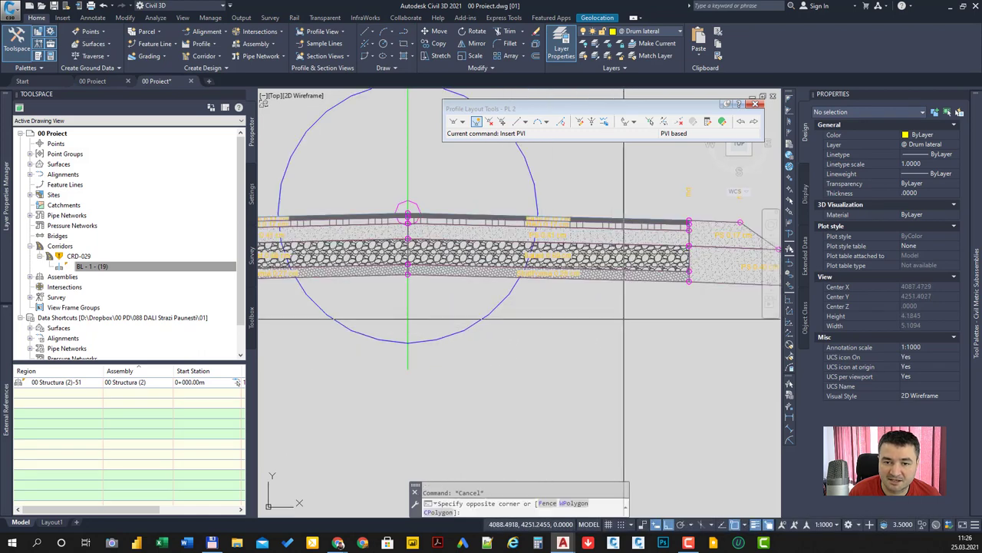
click(599, 167)
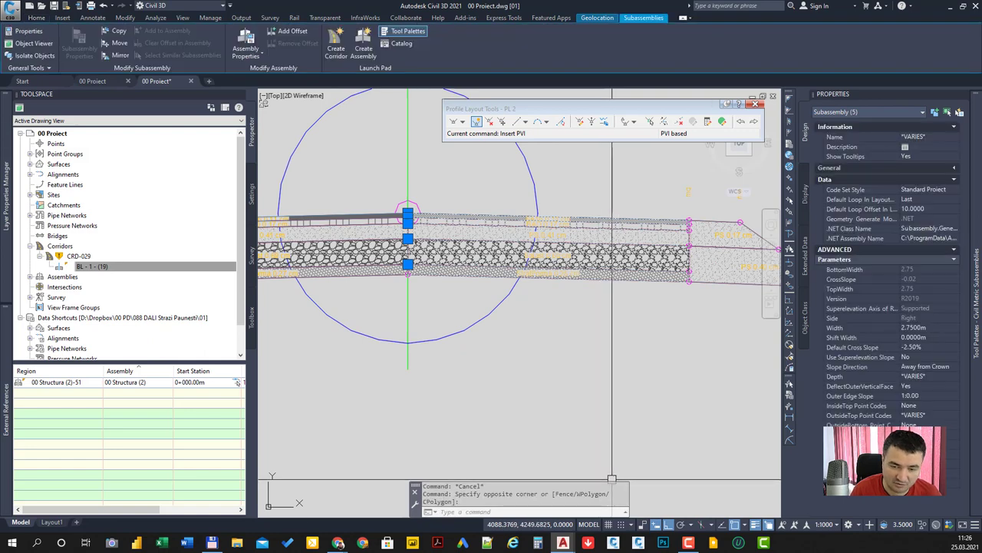
scroll(611, 477, up, 2)
key(Delete)
scroll(612, 478, down, 4)
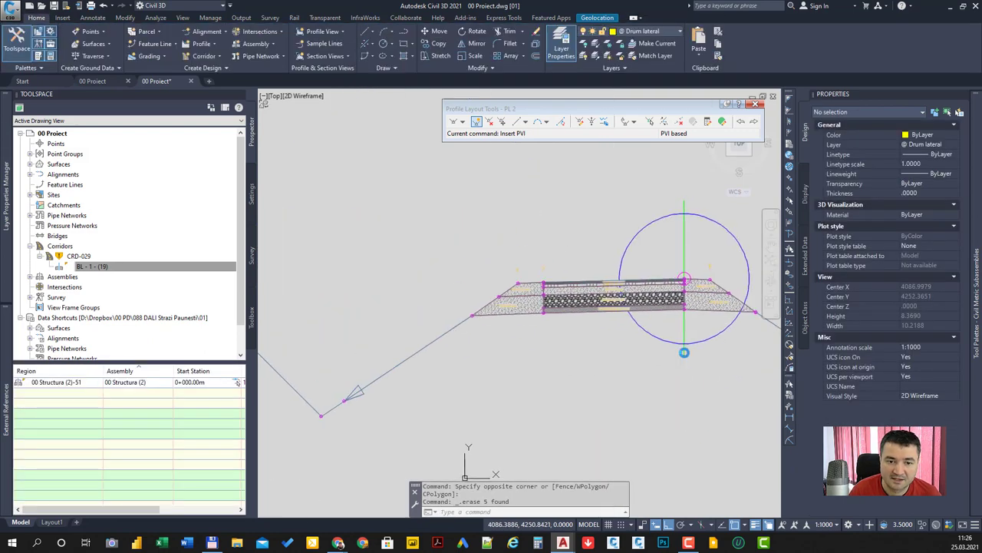
Erase the unwanted left-side subassemblies, keeping the pavement layers and right slope.
click(537, 400)
click(447, 216)
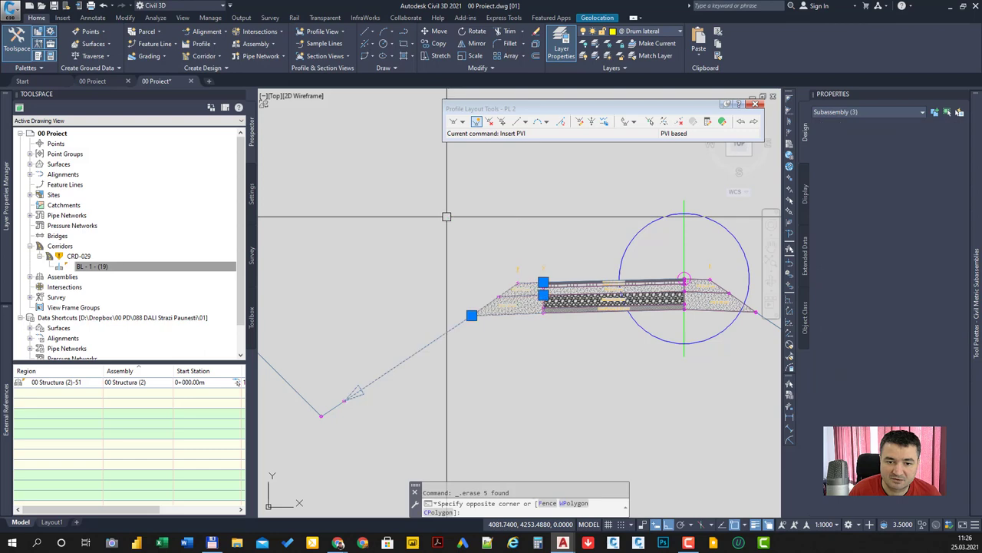
scroll(443, 355, down, 3)
click(409, 416)
click(370, 337)
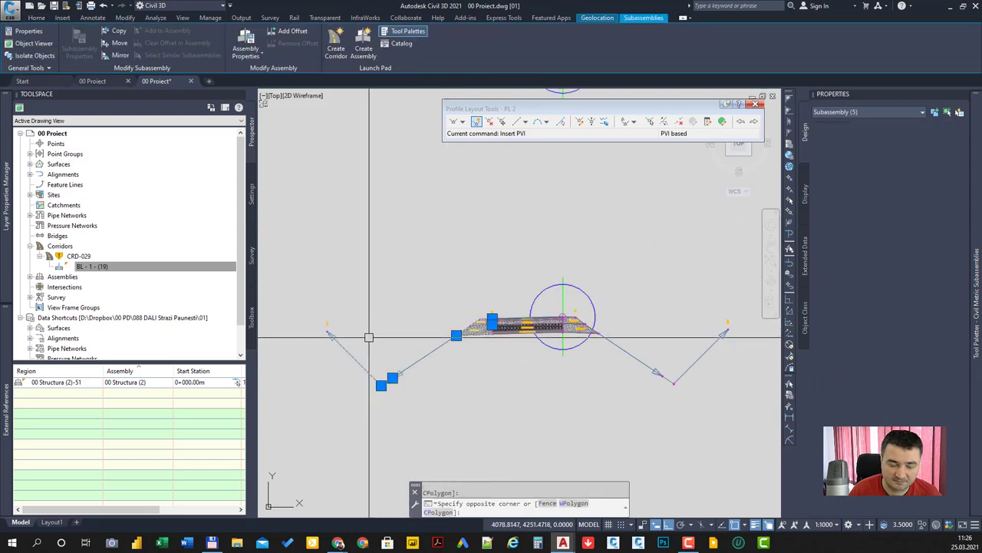
key(Delete)
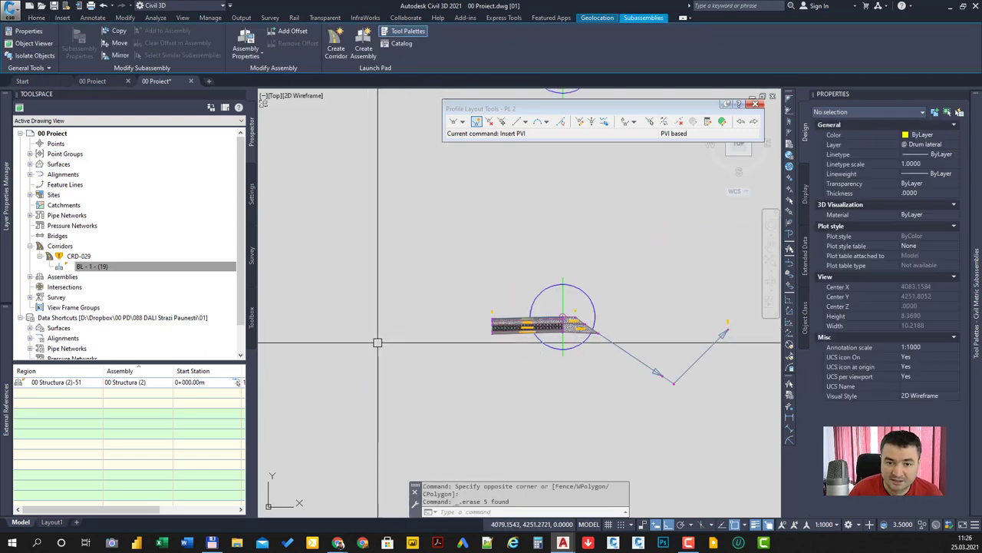
Select the top pavement layer subassembly Strat1.
scroll(531, 340, up, 2)
click(487, 342)
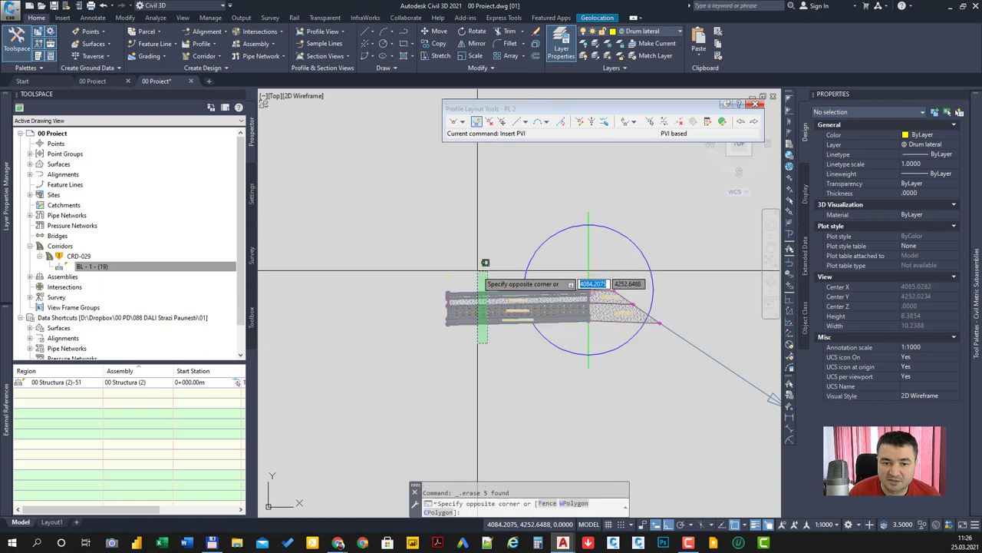
key(Escape)
scroll(494, 292, up, 3)
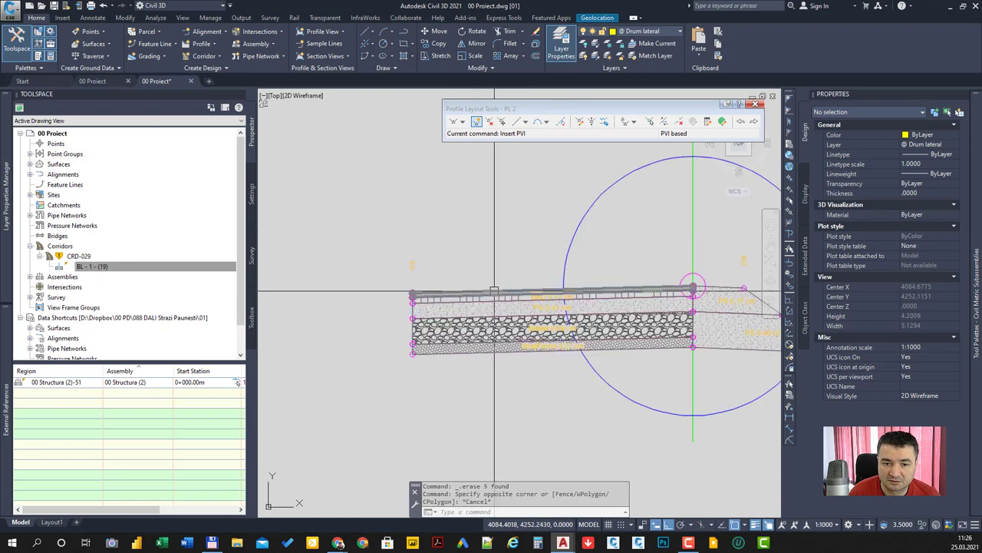
click(496, 293)
text(2.5)
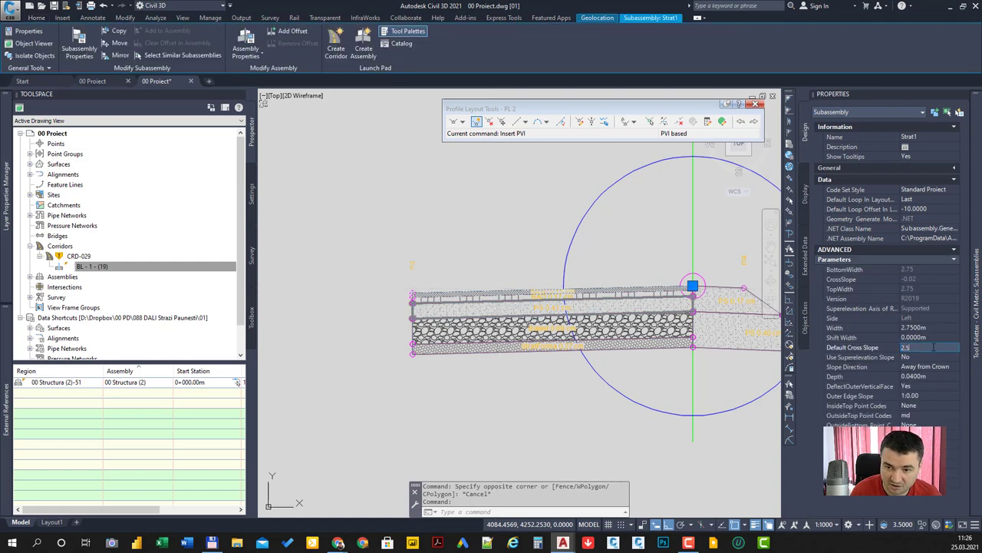
Set Strat1's Default Cross Slope to 2.50%.
key(Tab)
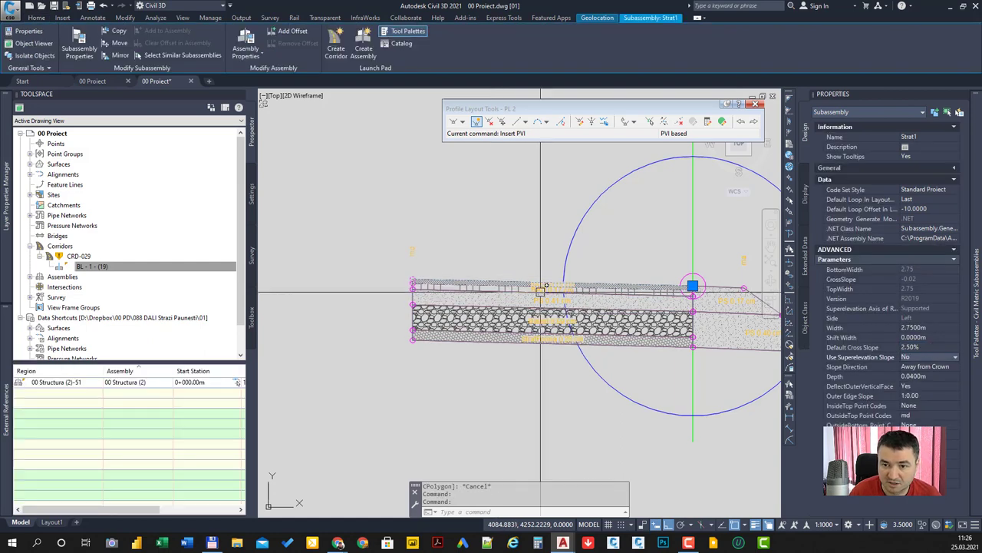
middle_drag(639, 309, 577, 303)
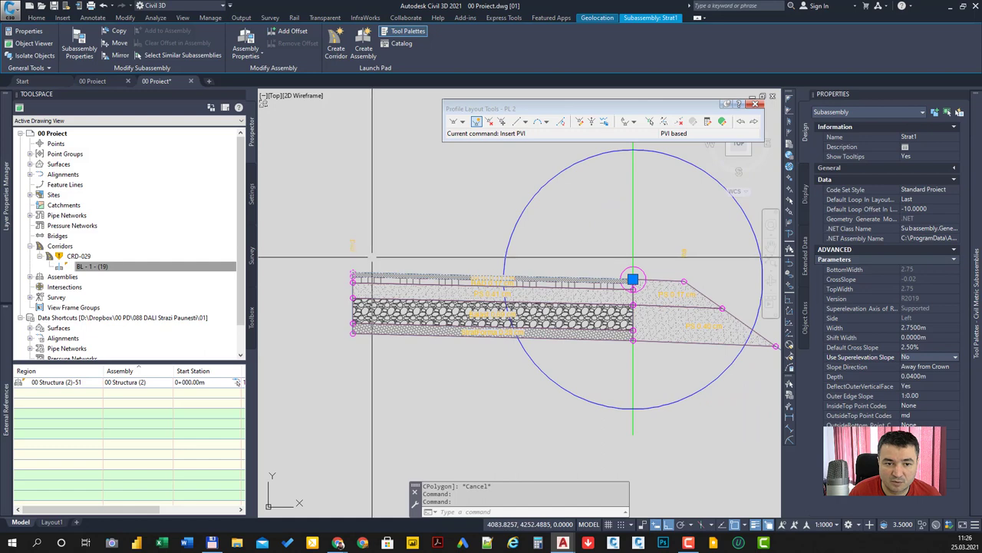
scroll(364, 247, up, 3)
scroll(363, 248, down, 3)
click(363, 268)
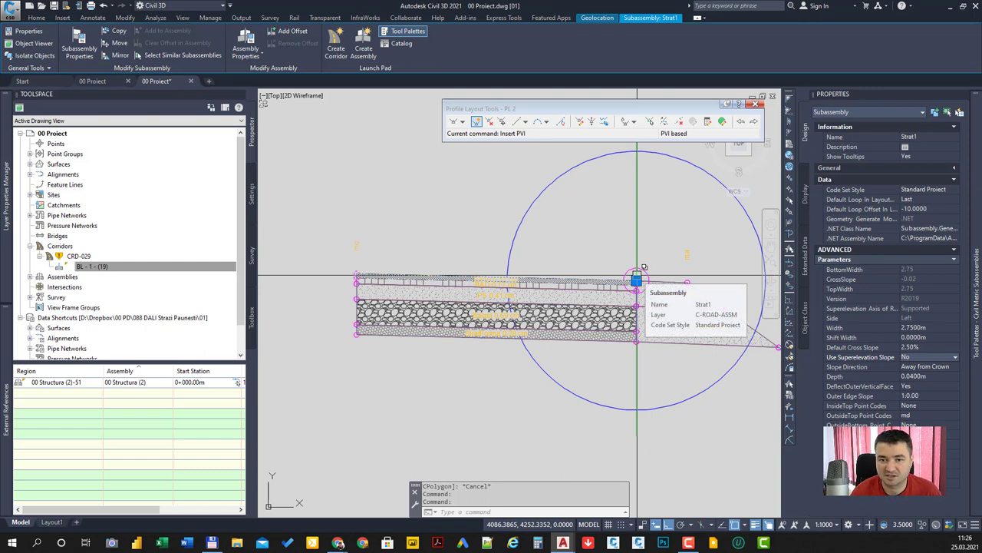
Set Strat1's InsideTop Point Codes to md.
click(636, 276)
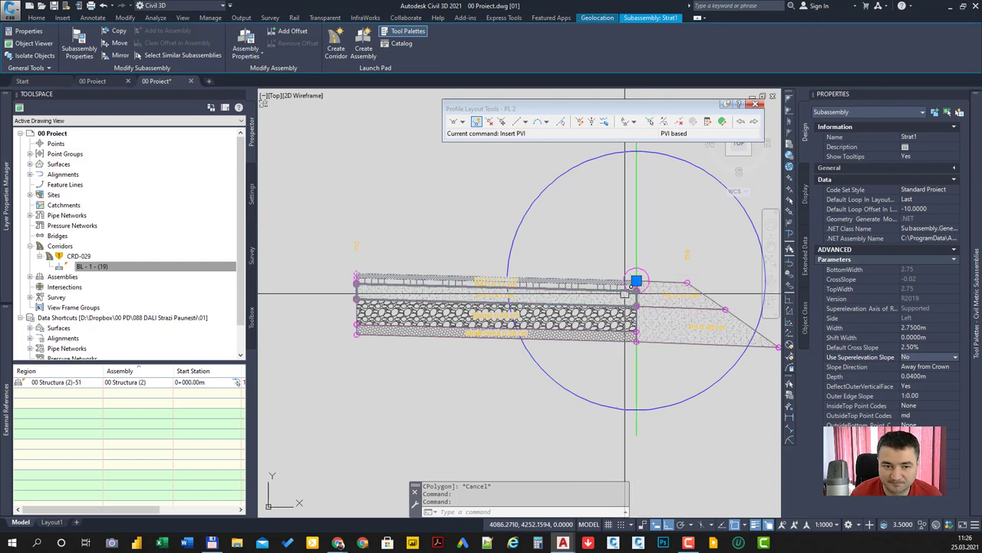
click(927, 406)
text(md)
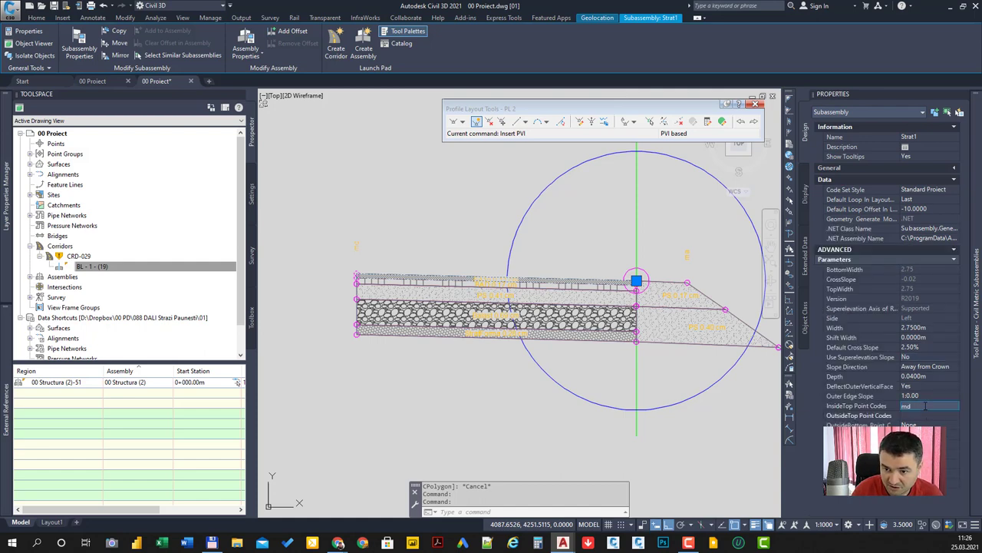
key(Tab)
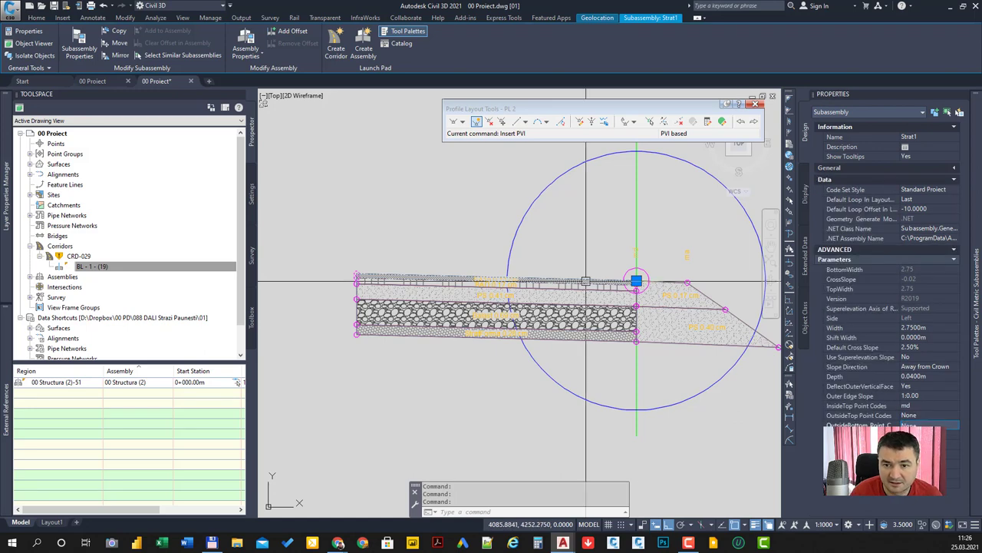
key(Escape)
middle_drag(685, 294, 662, 294)
scroll(637, 266, up, 4)
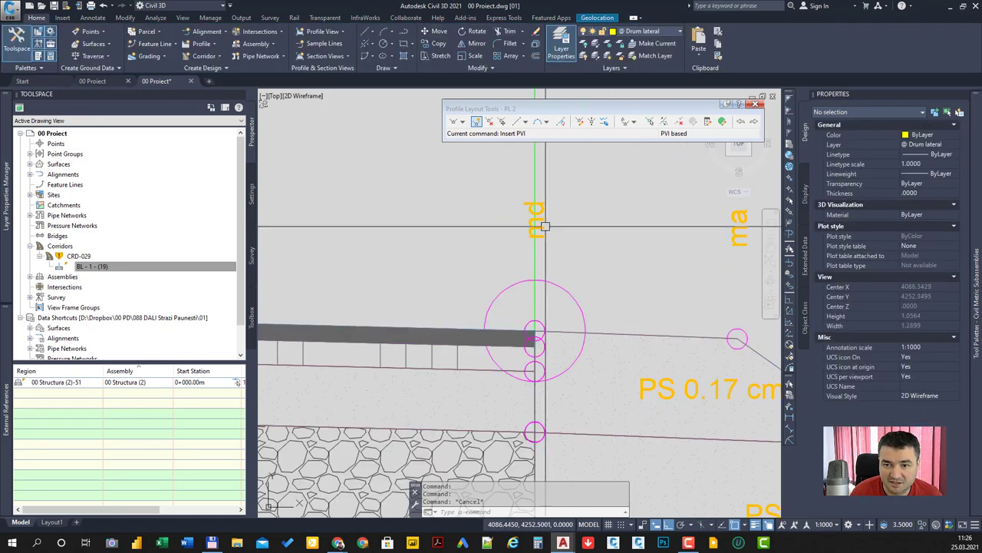
scroll(656, 254, down, 2)
scroll(654, 252, down, 2)
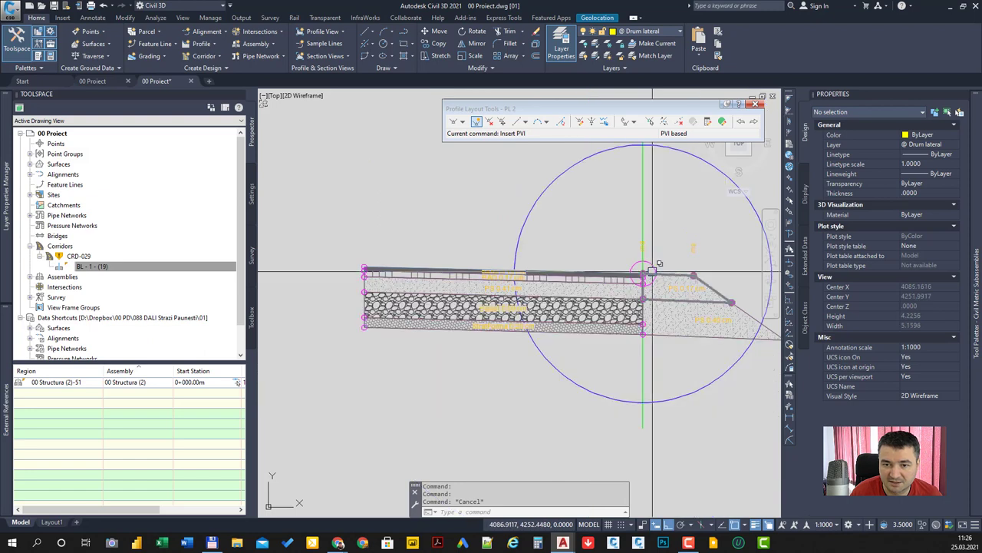
scroll(646, 245, down, 1)
middle_drag(647, 244, 545, 274)
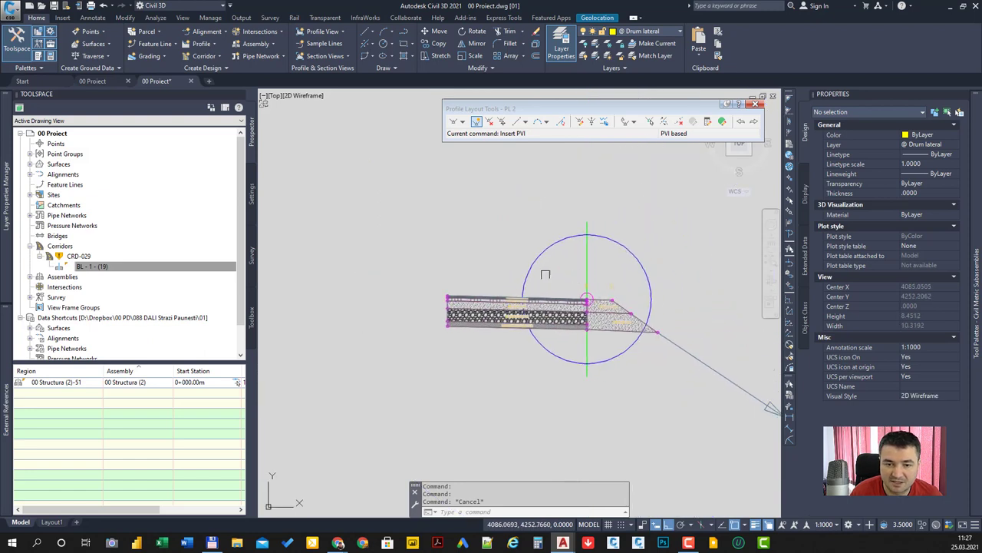
right_click(479, 275)
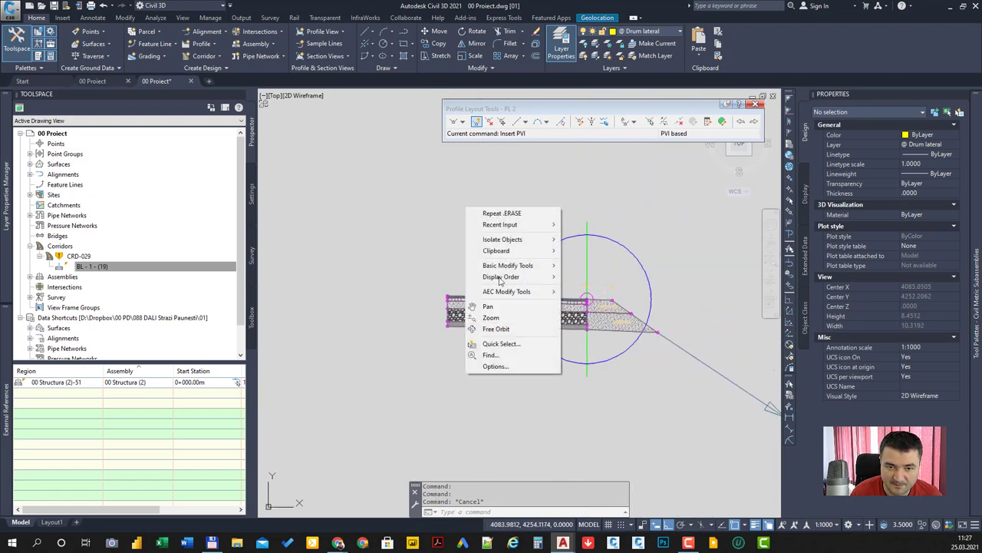
Change the 2D model space uniform background colour to Black in Options.
click(511, 368)
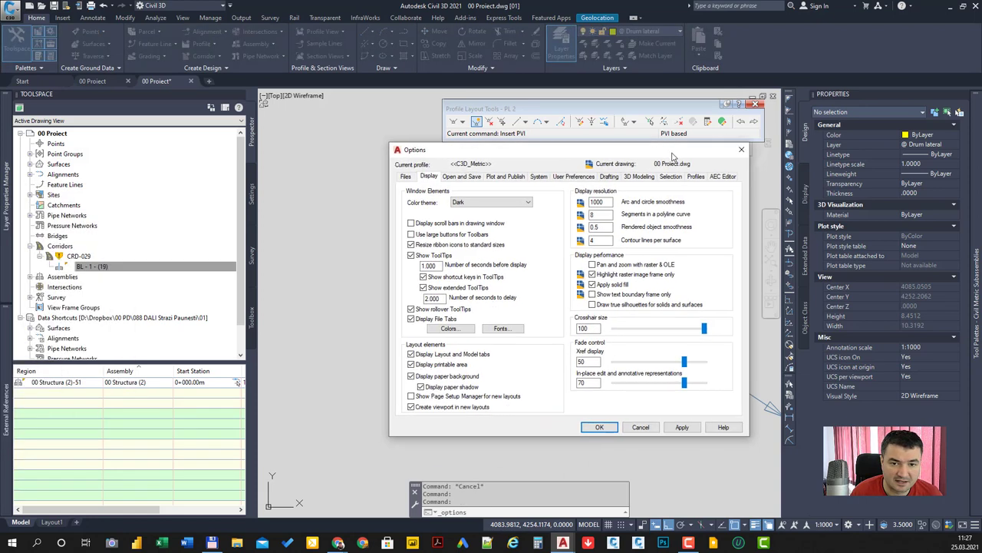
click(455, 324)
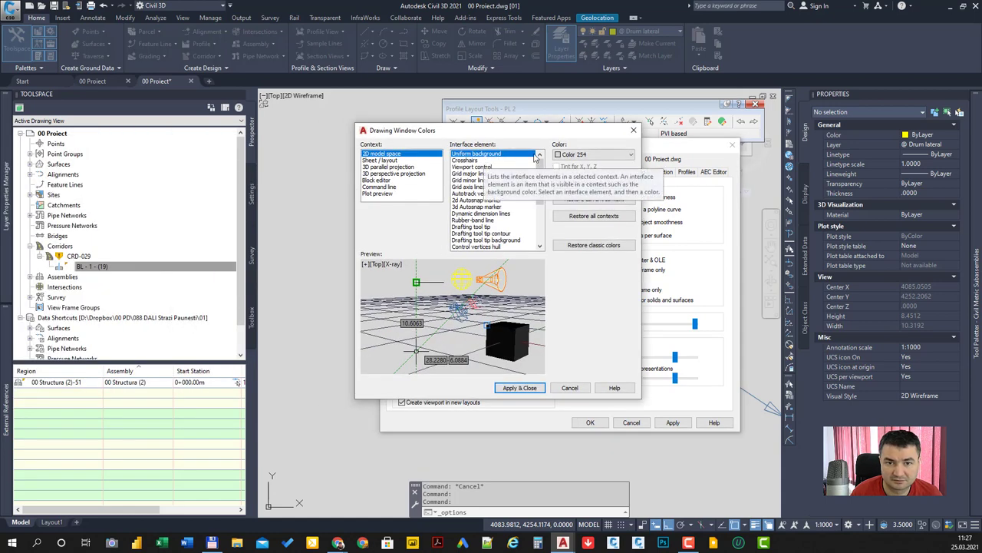
click(588, 155)
click(583, 223)
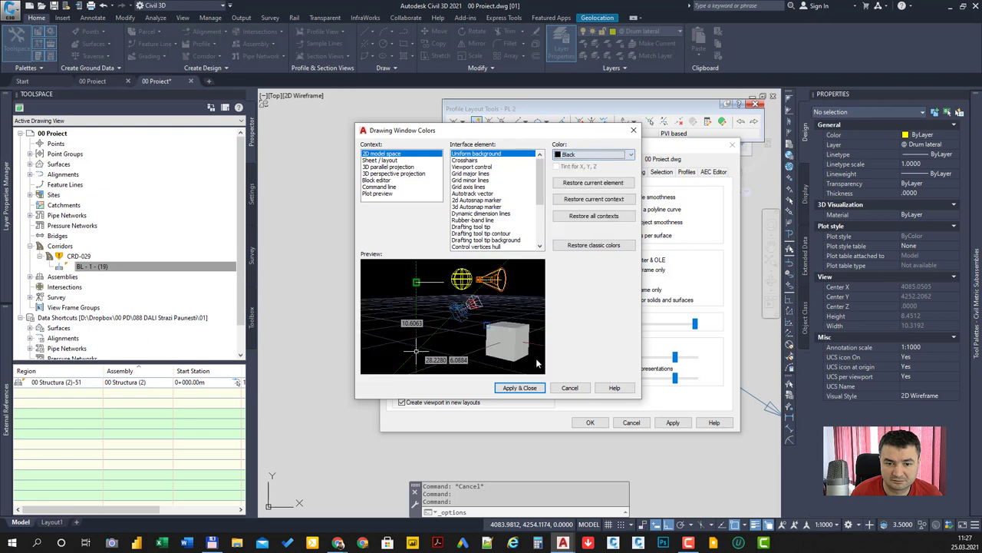
click(519, 388)
click(590, 422)
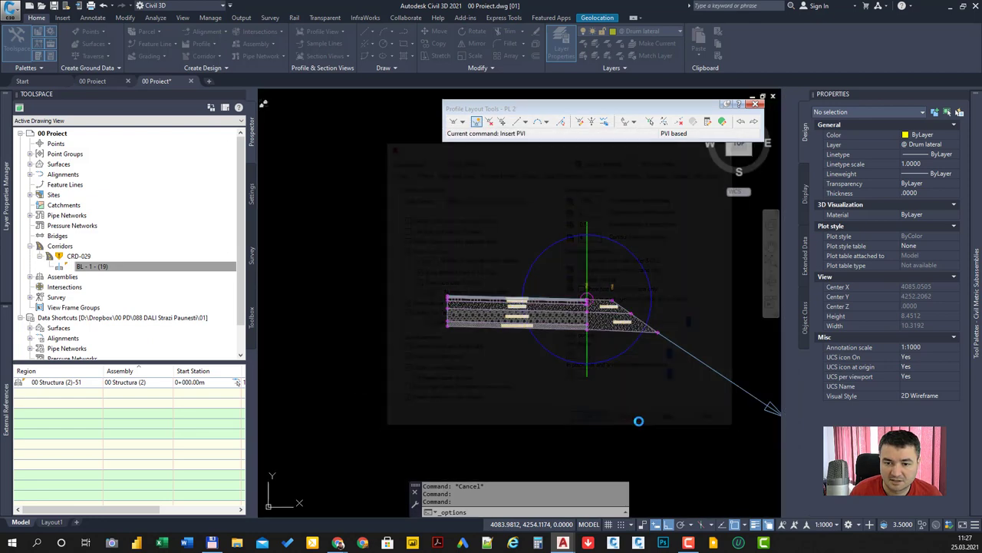
Rename assembly 00 Structura (5) to Racord.
key(Escape)
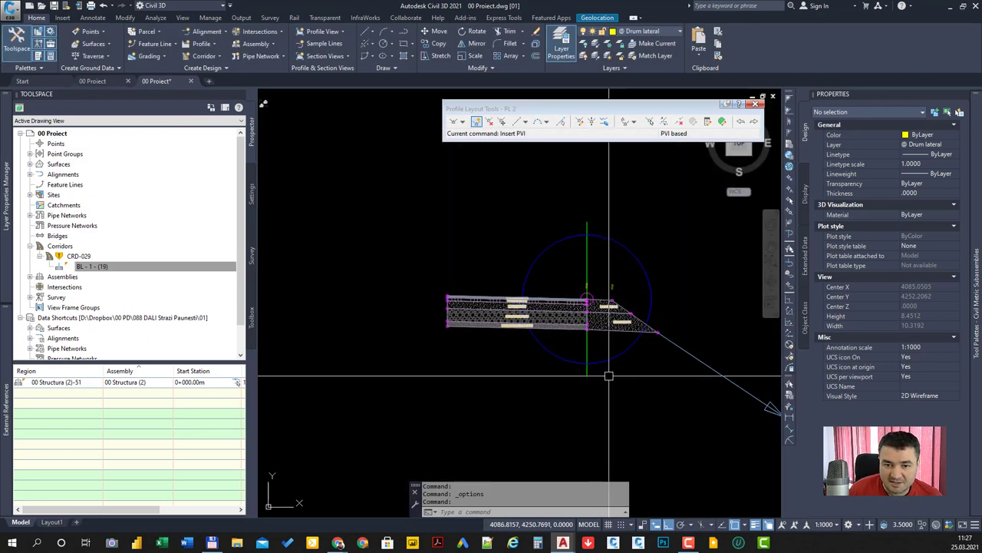
scroll(605, 298, up, 5)
scroll(538, 299, down, 3)
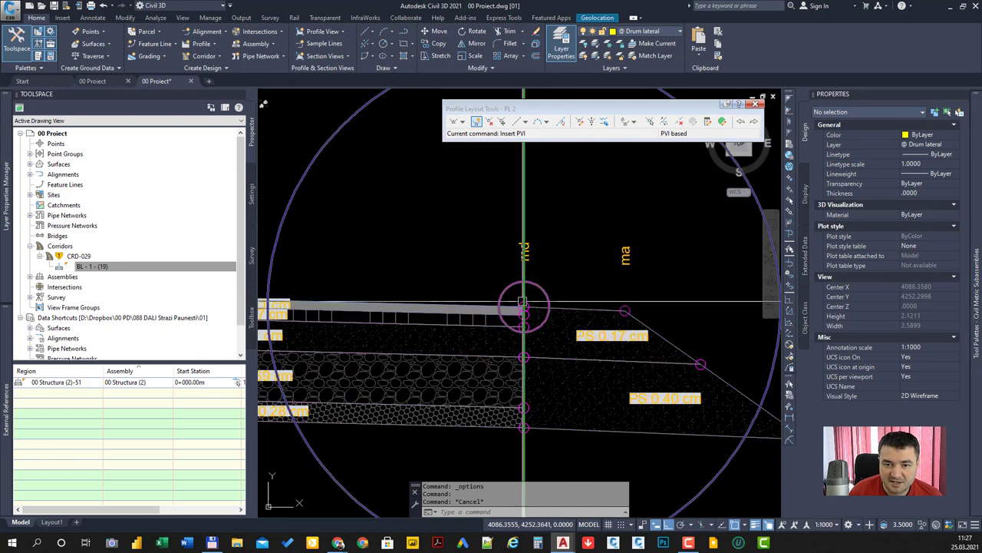
scroll(599, 284, down, 3)
scroll(583, 276, down, 3)
scroll(573, 273, up, 2)
click(573, 271)
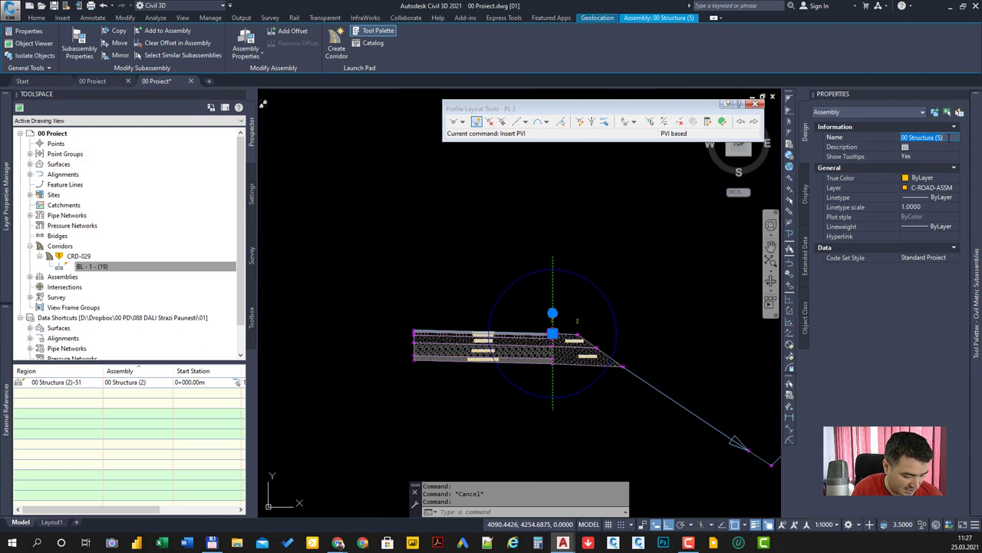
text(Racord)
key(Return)
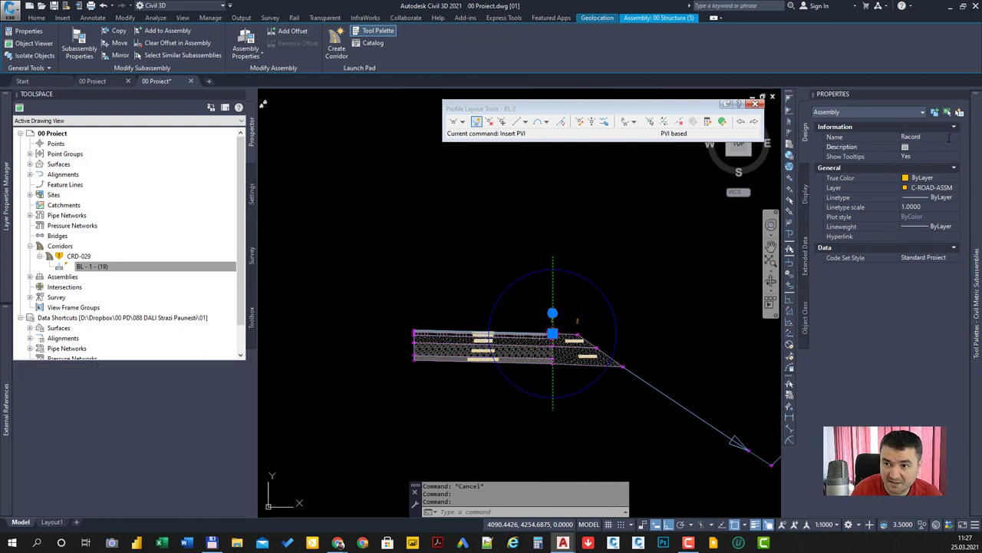
key(Escape)
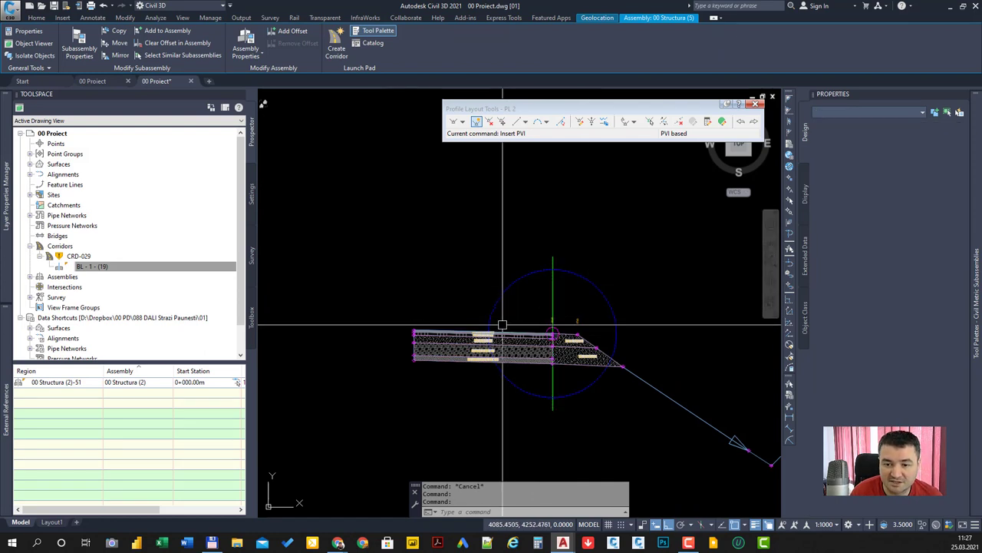
scroll(574, 253, down, 2)
Pan the view to centre the road assemblies.
scroll(574, 253, down, 2)
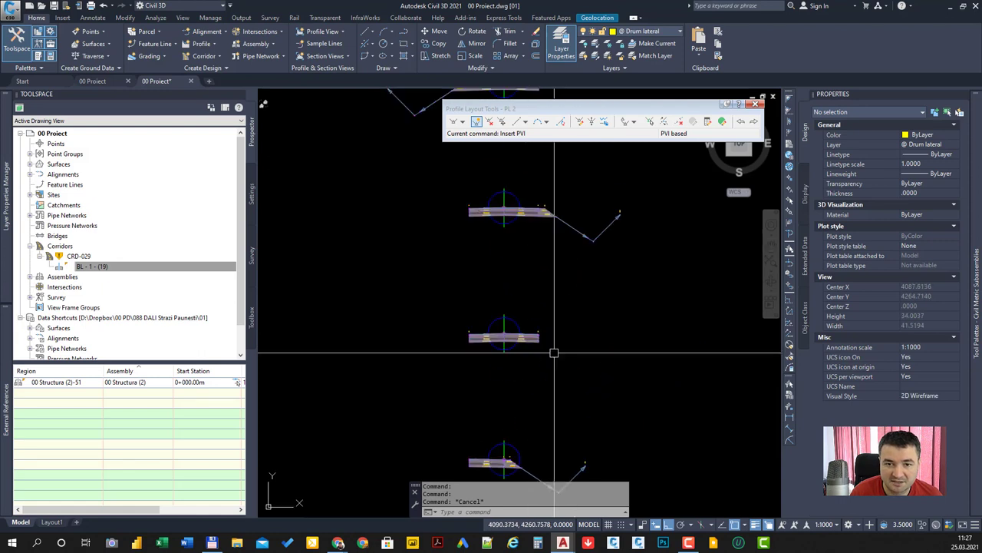
scroll(574, 269, down, 2)
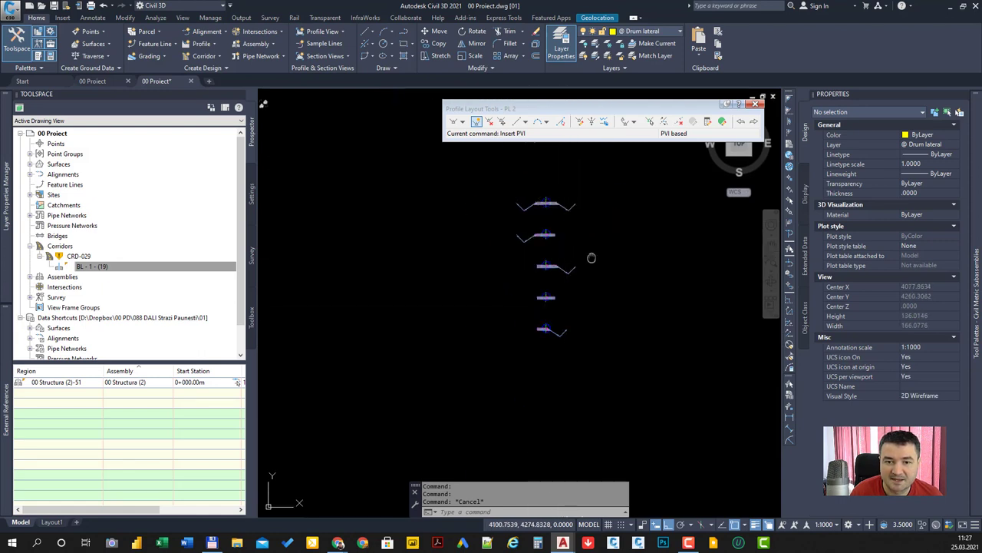
middle_drag(574, 272, 536, 257)
mouse_move(535, 258)
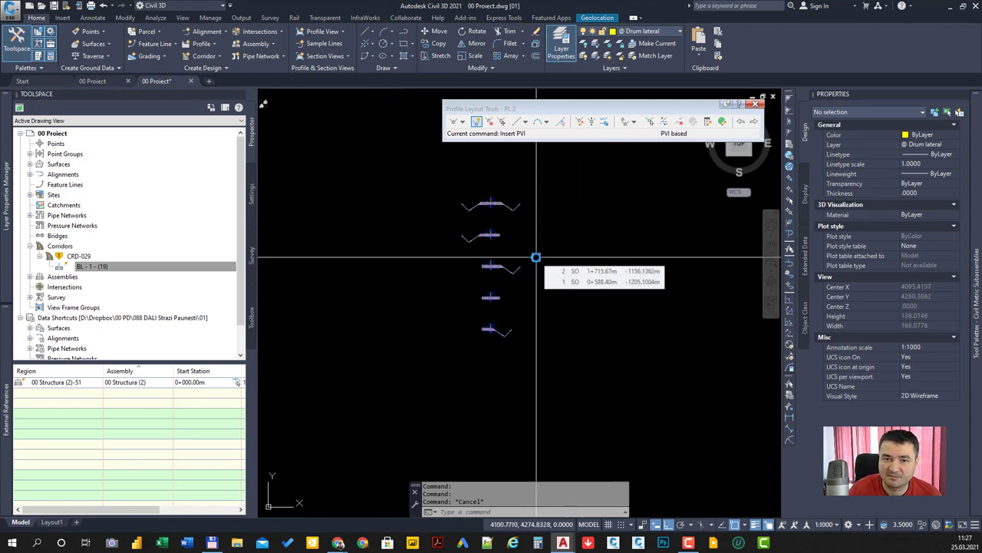
click(448, 220)
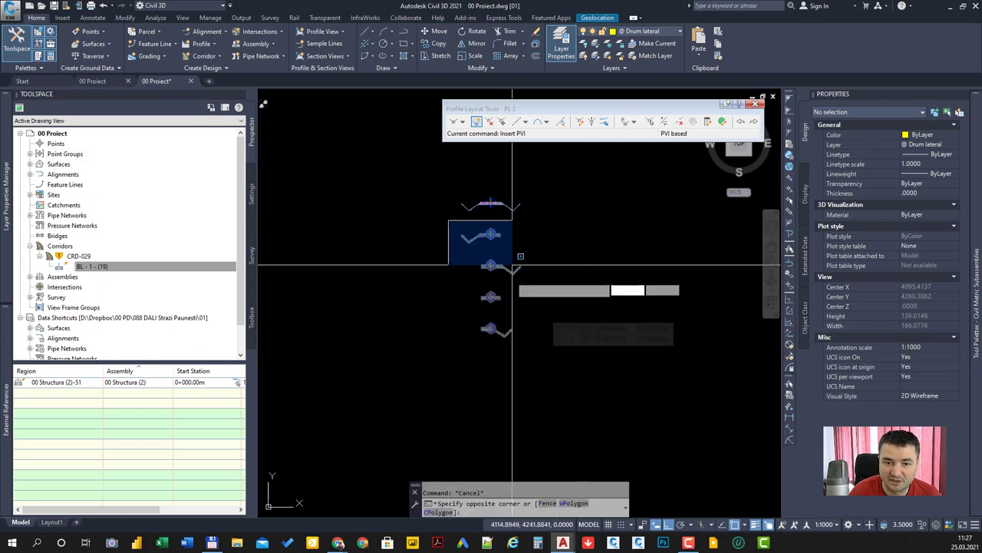
key(Escape)
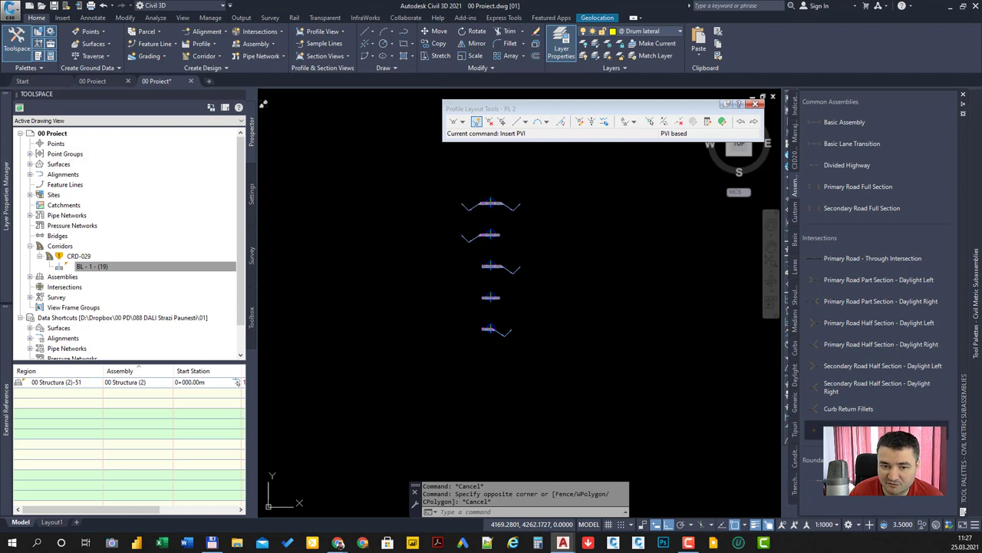
Insert a Null Assembly to the right of the existing assemblies and verify it.
click(813, 432)
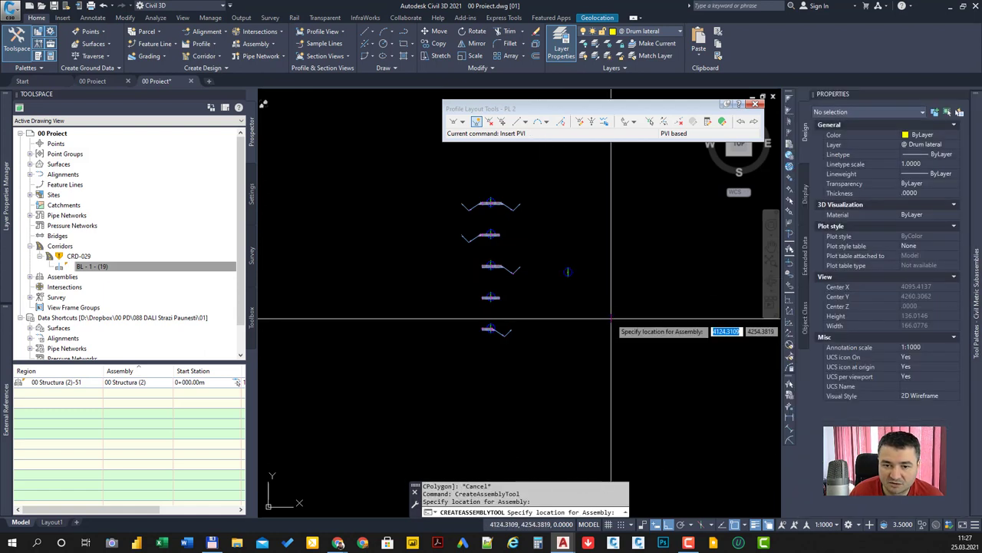
click(568, 272)
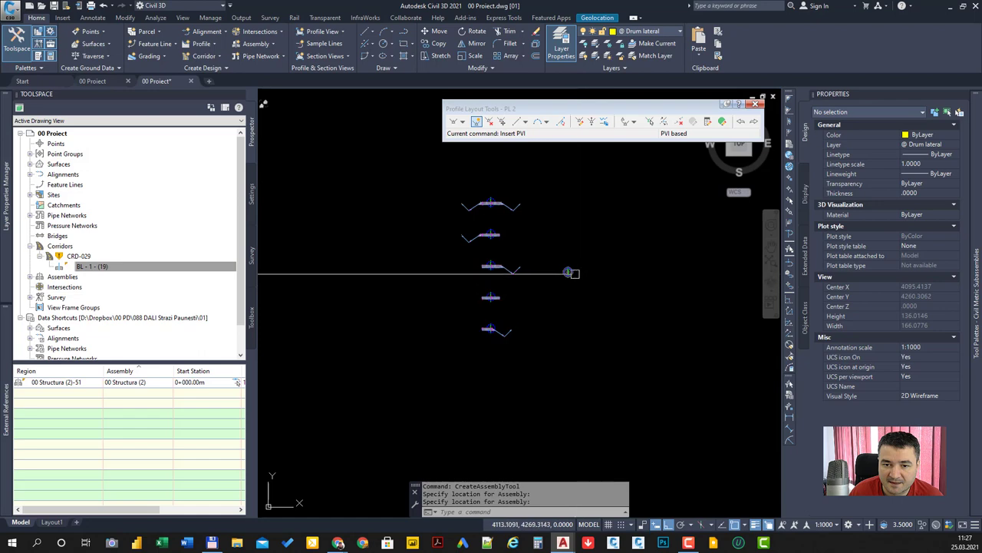
click(568, 273)
mouse_move(592, 300)
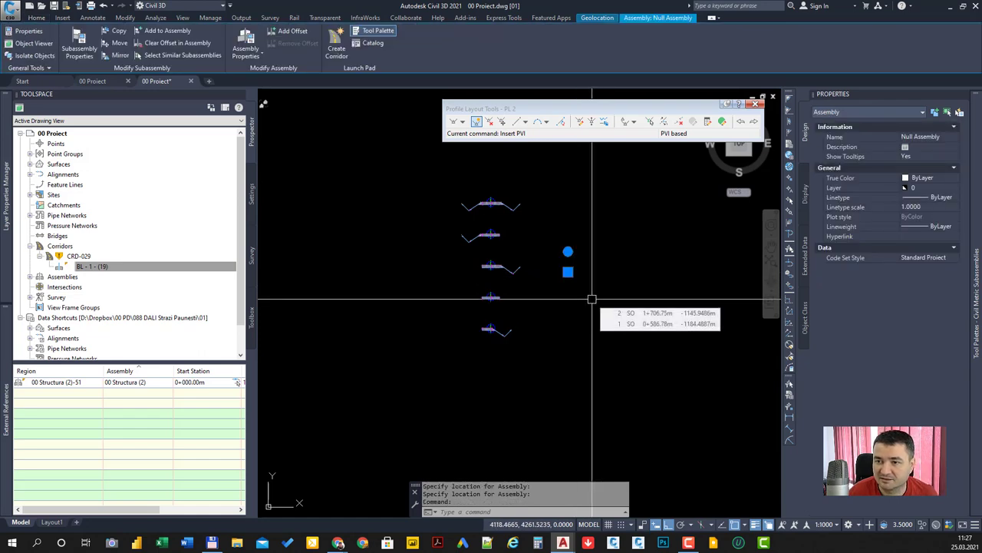
key(Escape)
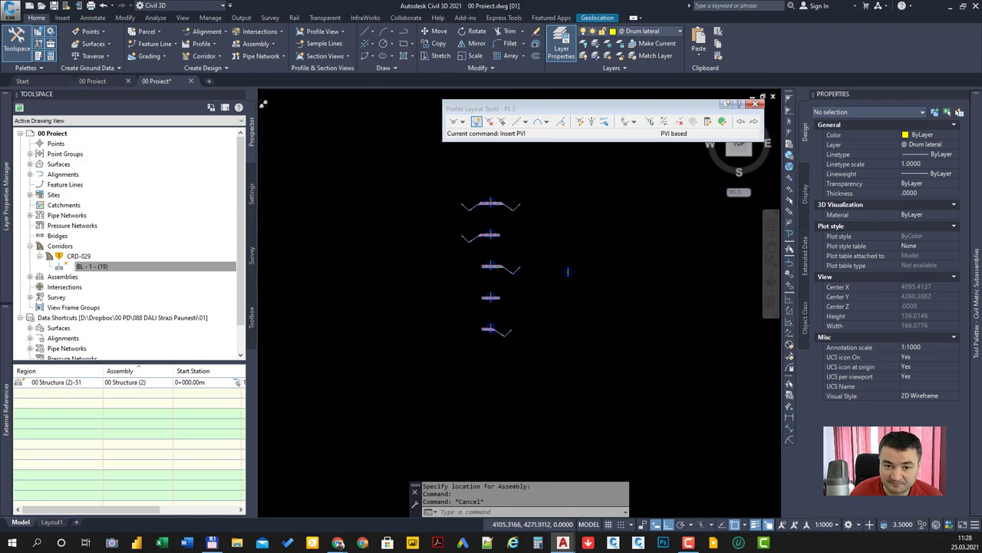
scroll(549, 265, down, 5)
scroll(549, 266, down, 5)
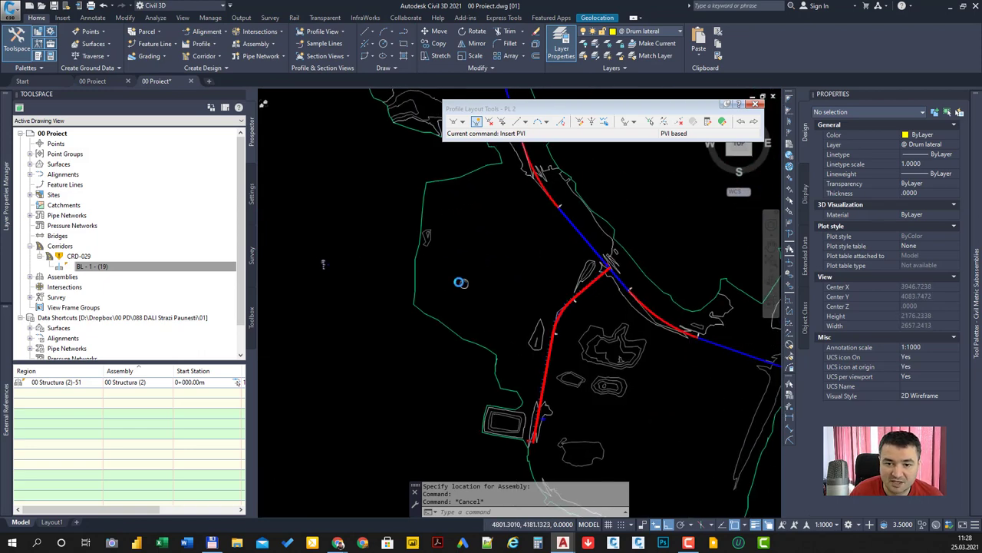
Rebuild corridor CRD-029 from the Prospector tree.
scroll(526, 281, up, 5)
scroll(592, 280, up, 4)
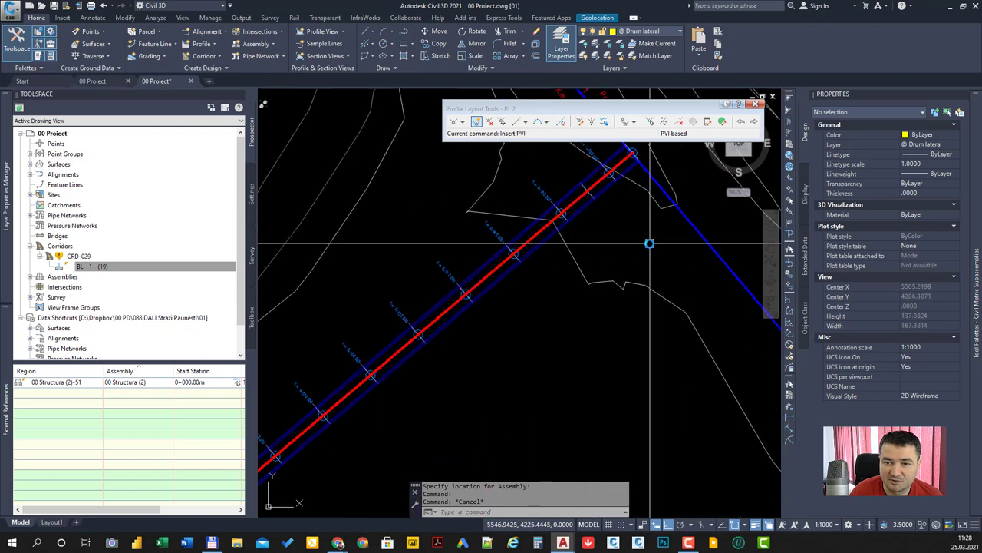
scroll(649, 241, up, 2)
click(87, 265)
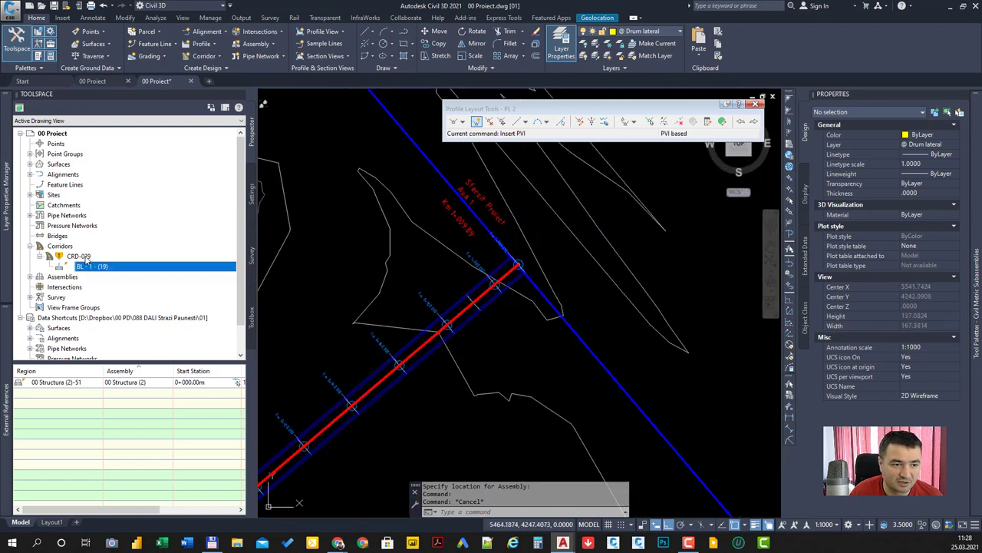
right_click(92, 263)
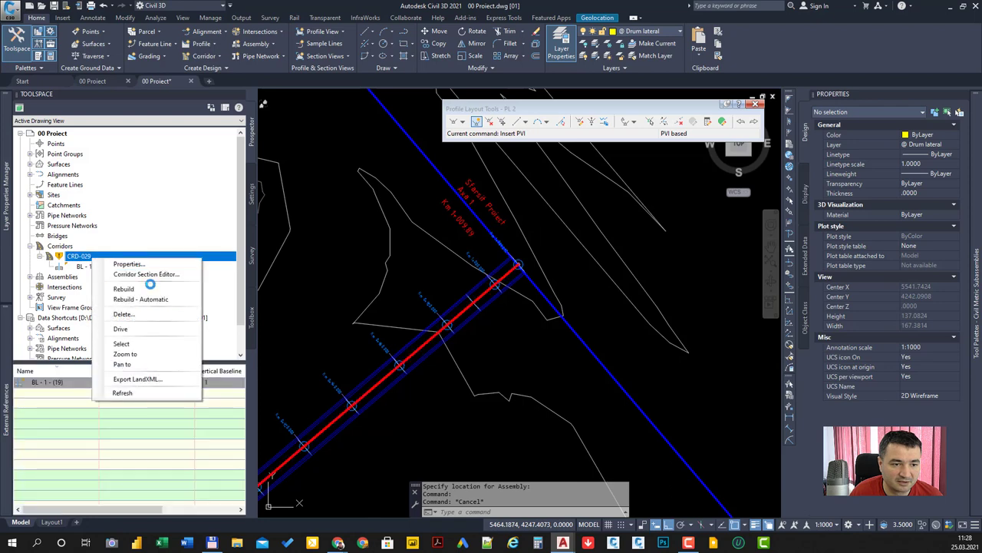
click(153, 290)
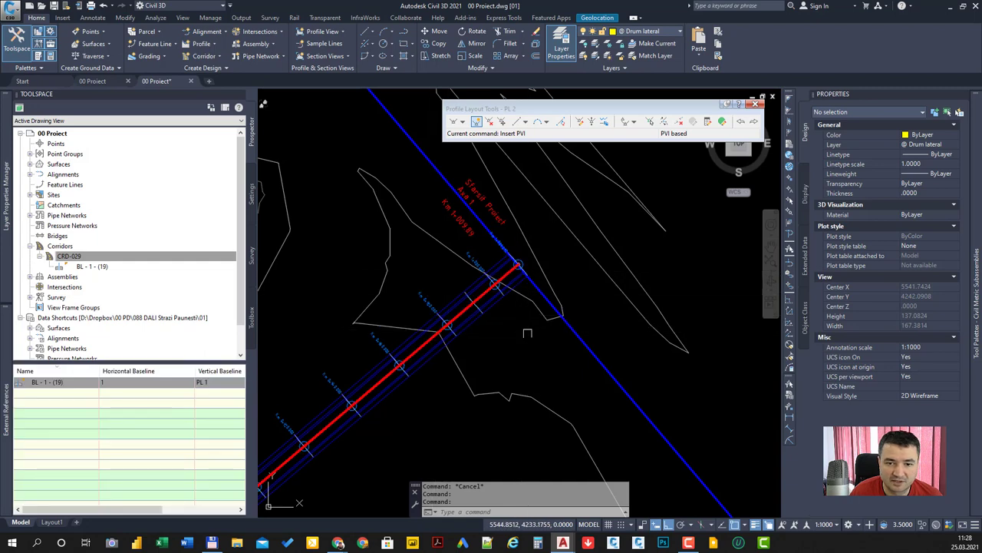
scroll(548, 328, up, 2)
scroll(548, 314, down, 3)
Build corridor CRD-030 along alignment 2 from profile PL 2, assembly 00 Structura and surface EG, accepting default regions.
key(Escape)
click(548, 310)
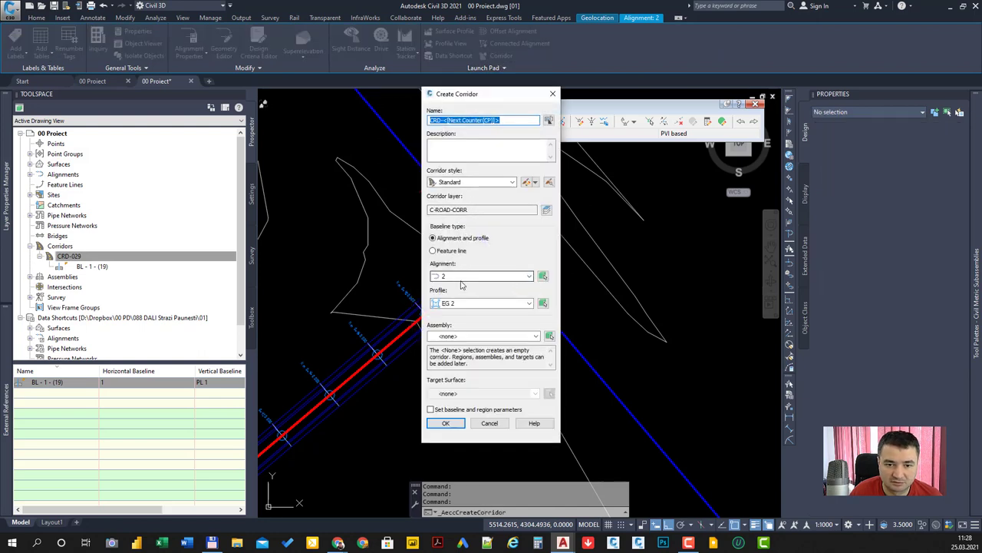
click(458, 307)
click(465, 321)
click(466, 336)
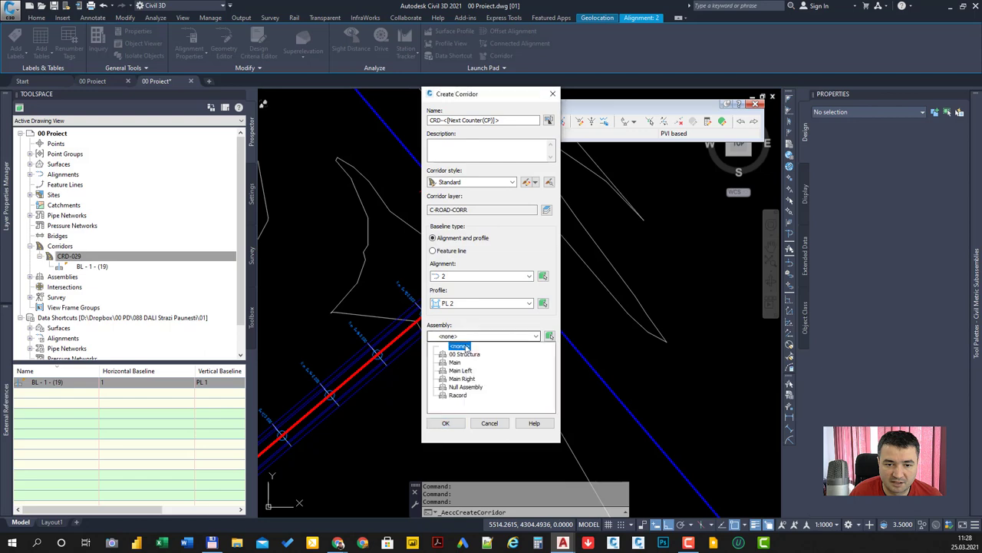
click(475, 356)
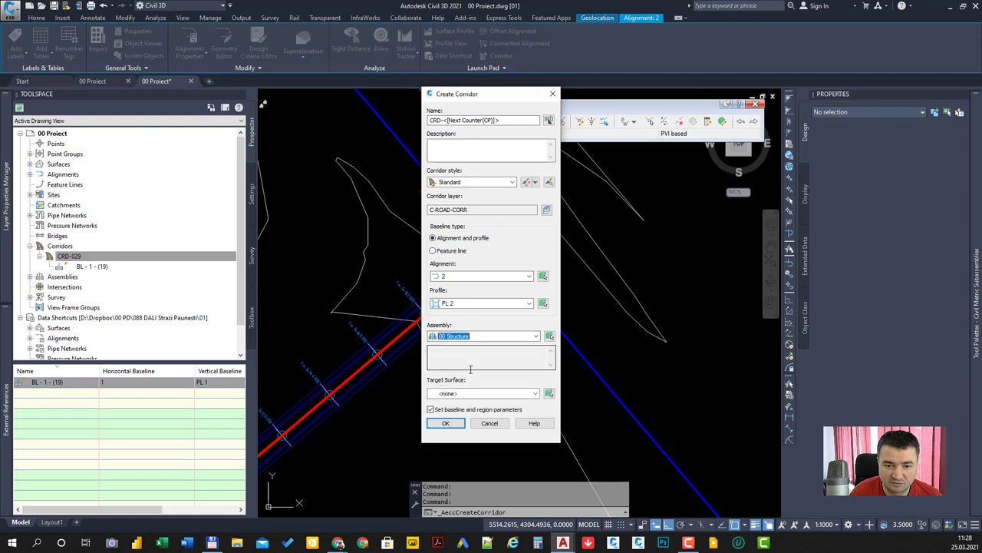
click(464, 394)
click(454, 412)
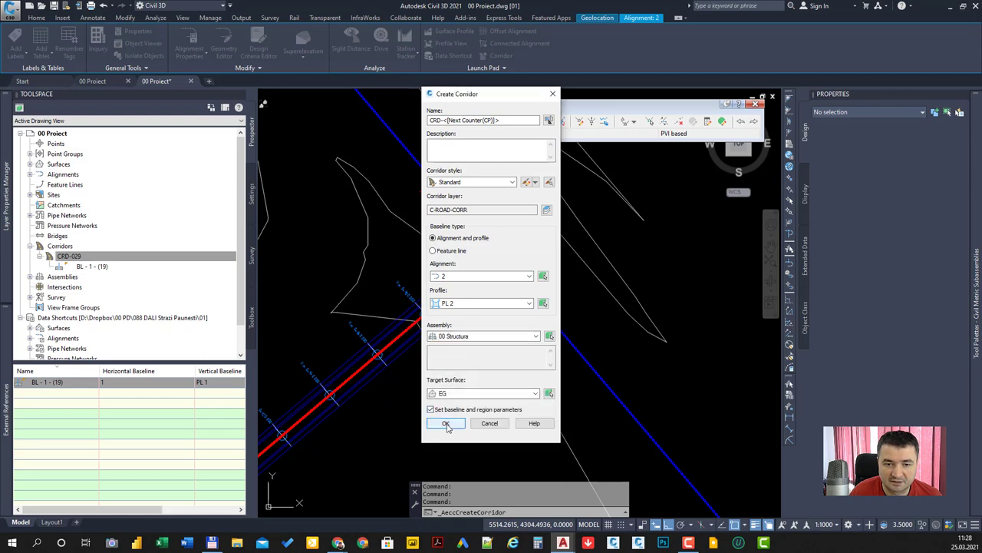
click(447, 425)
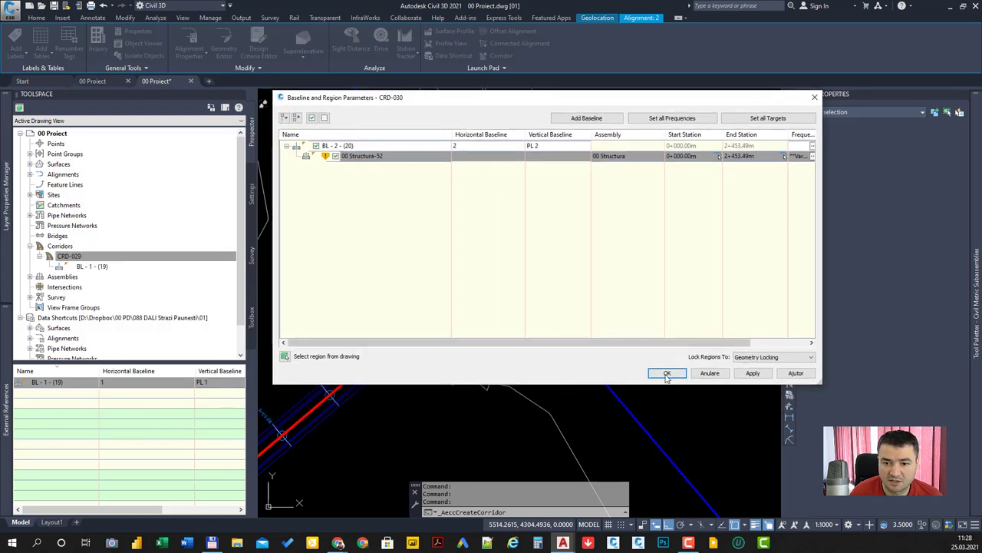
click(667, 374)
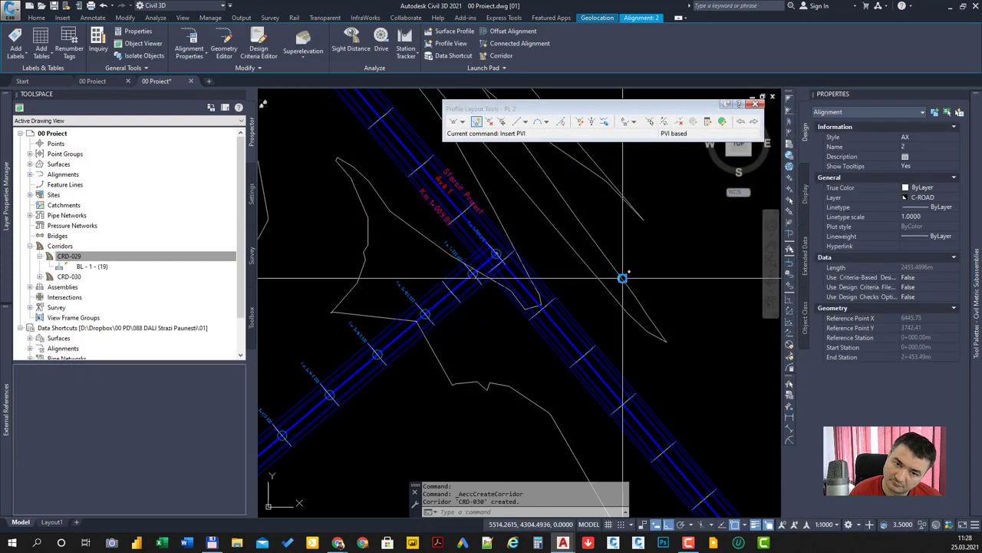
Select corridor CRD-029 and pull its region end back from the junction.
scroll(482, 250, up, 3)
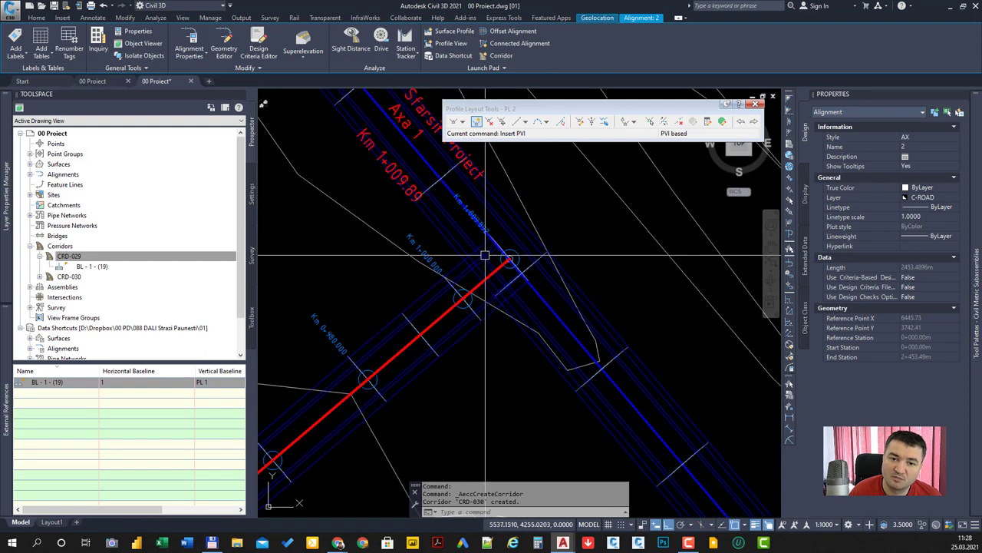
key(Escape)
scroll(489, 330, up, 4)
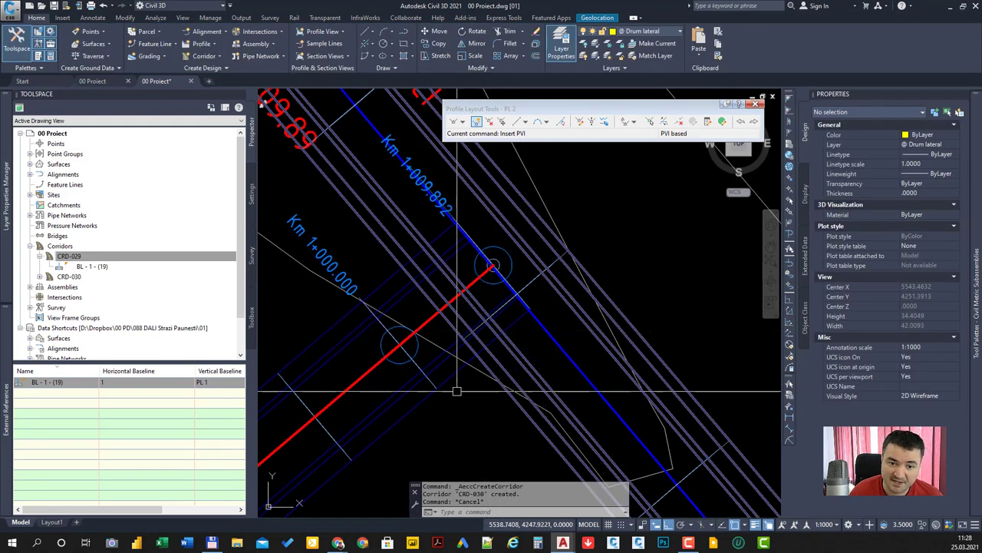
scroll(492, 314, down, 3)
click(491, 296)
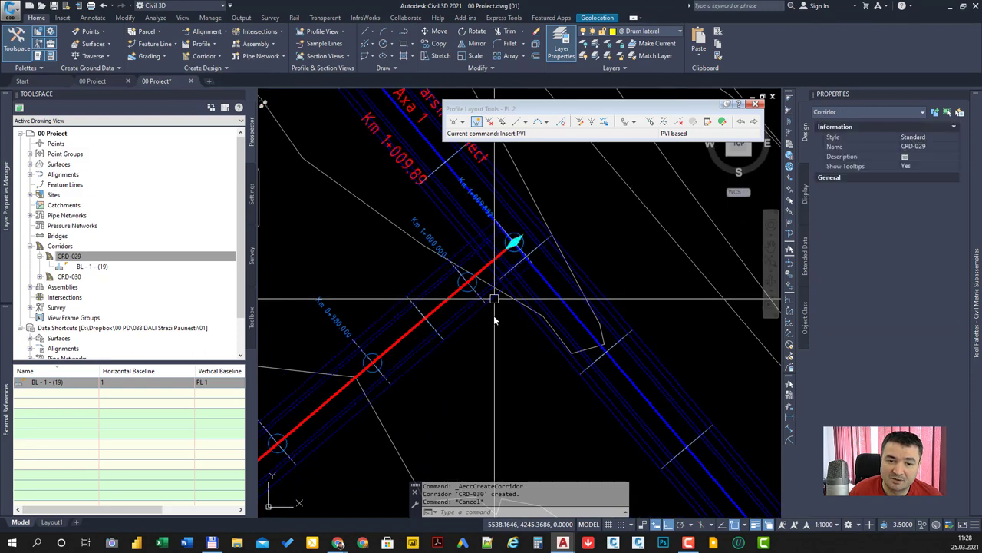
click(514, 243)
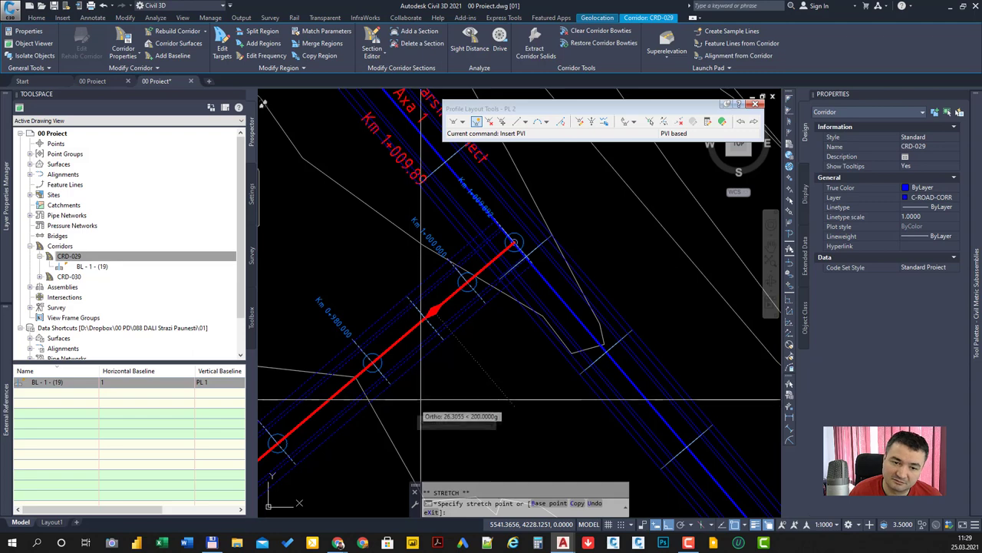
click(417, 405)
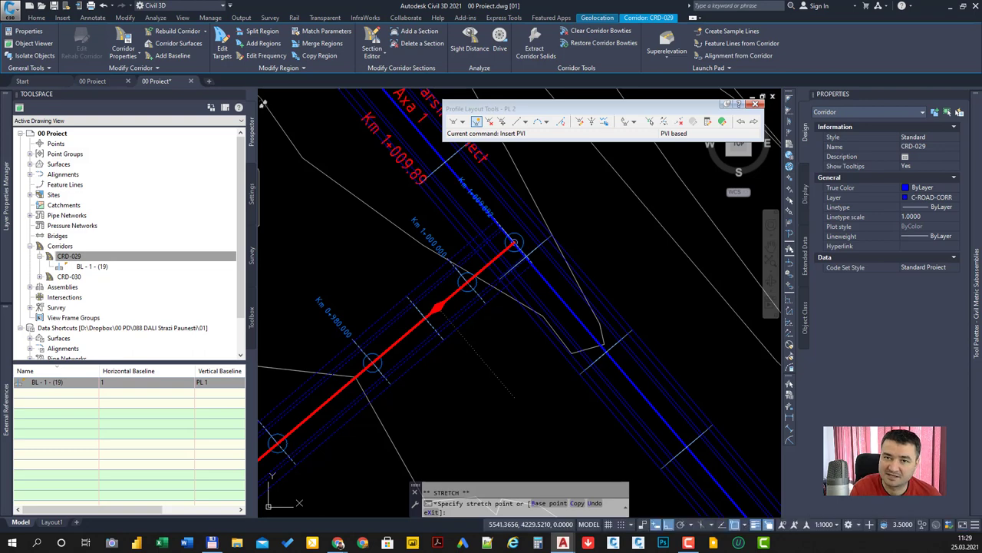
Drag the CRD-029 region end twice more down the road, then select corridor CRD-030.
click(438, 307)
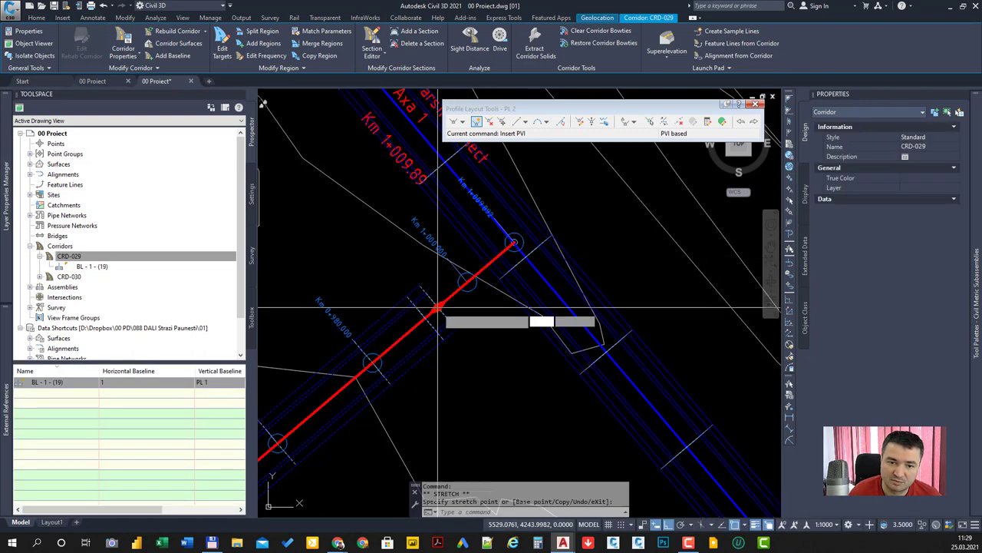
click(402, 349)
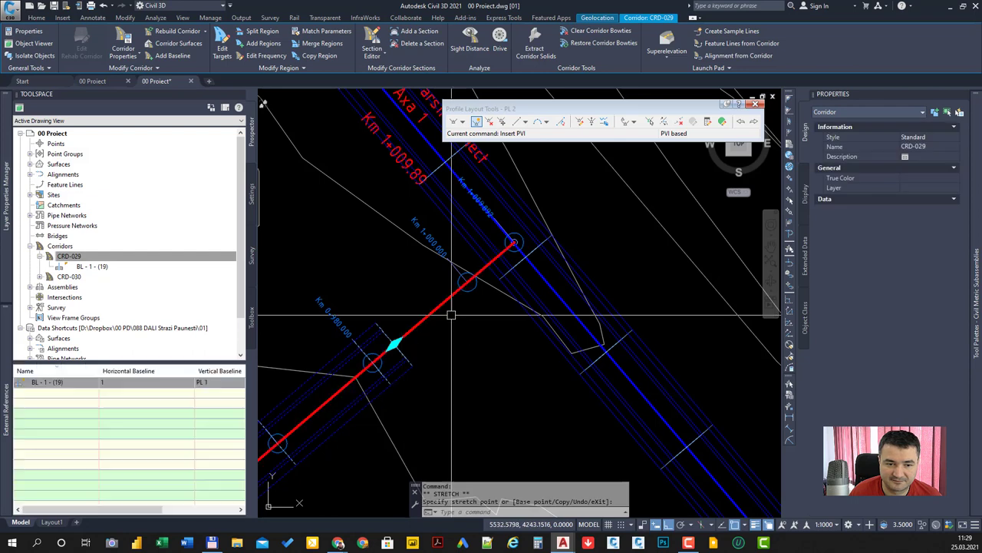
click(395, 344)
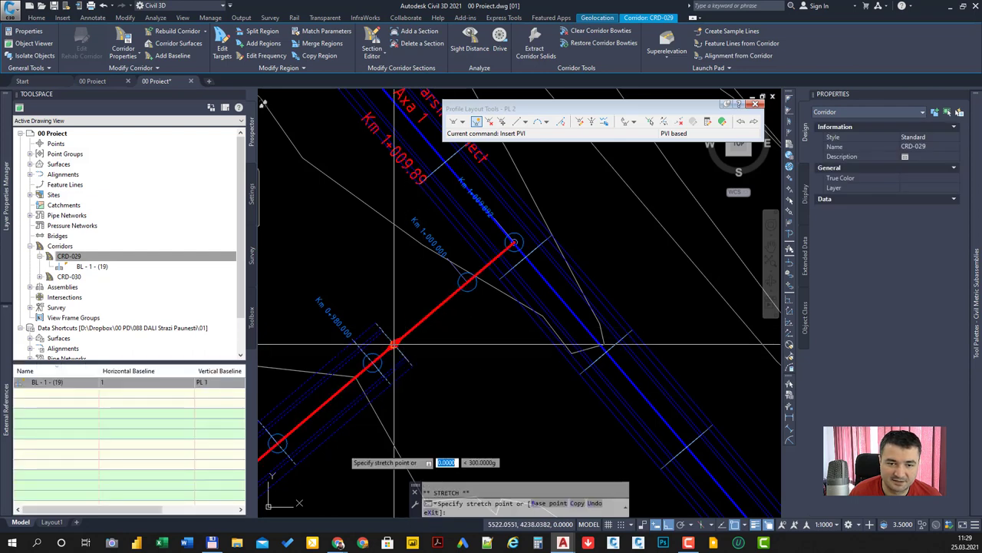
click(342, 388)
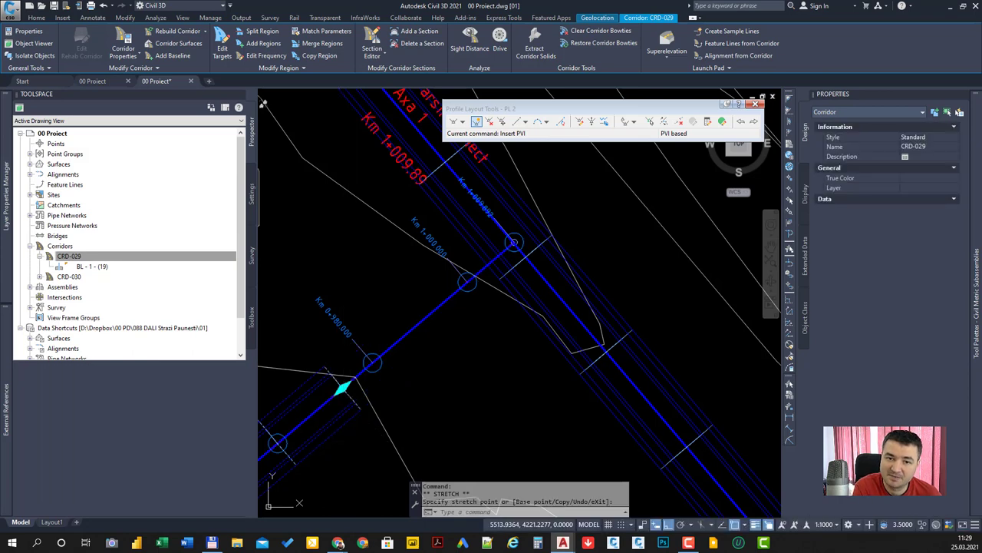
key(Escape)
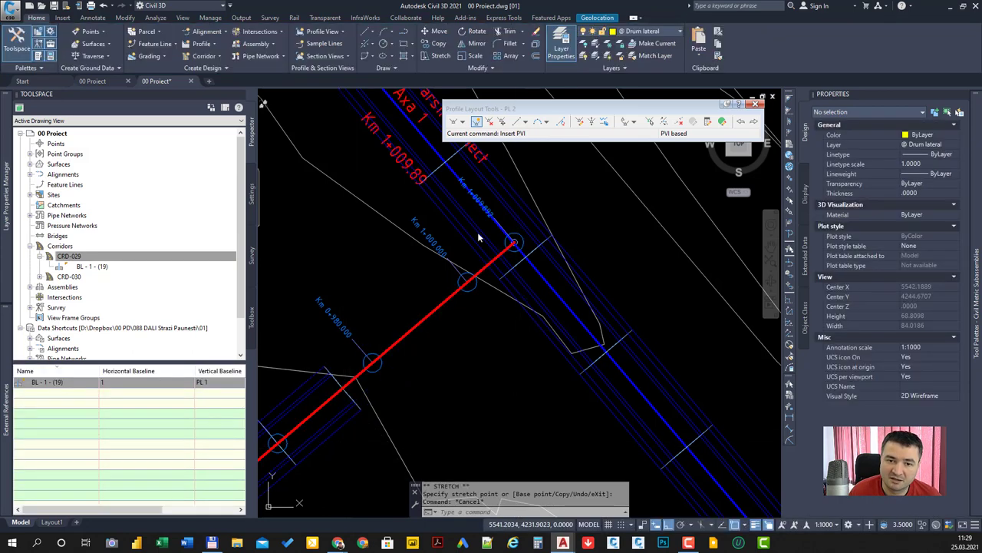
click(443, 230)
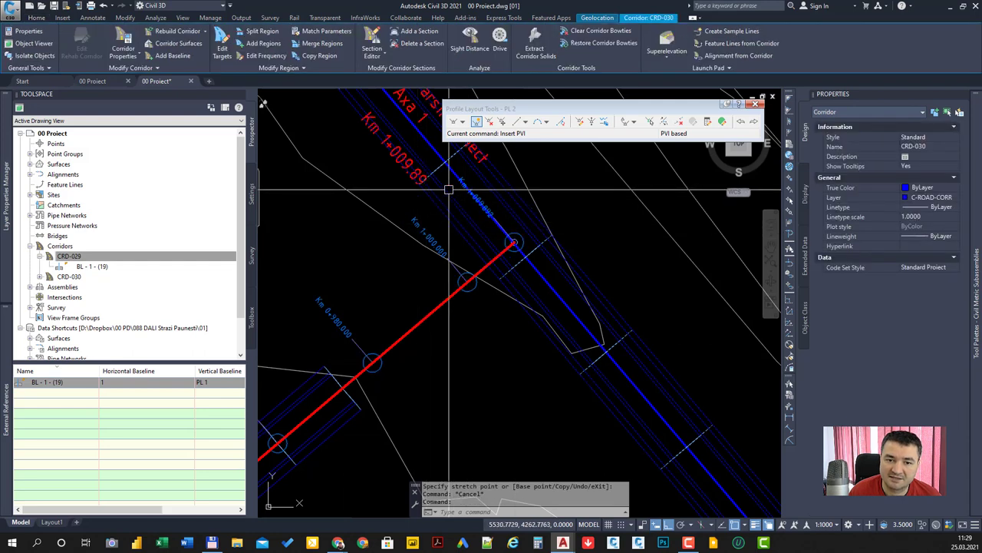
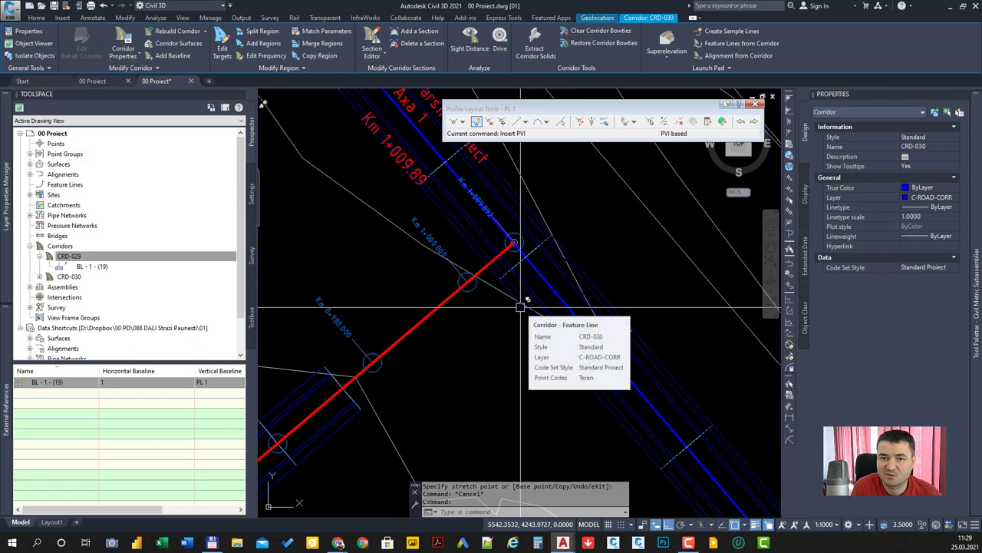
Zoom and pan the plan view along corridor CRD-030 back to the alignment junction.
scroll(520, 307, down, 3)
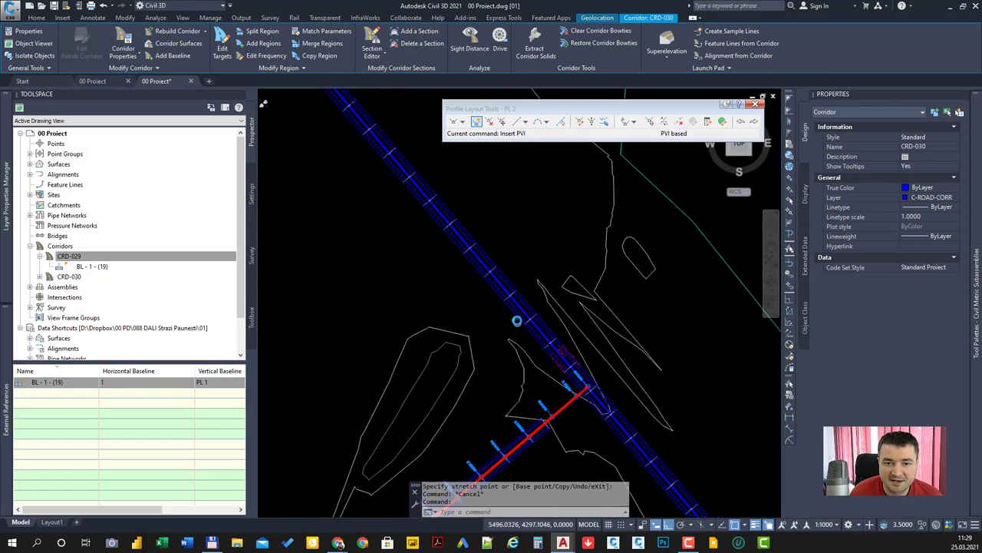
scroll(516, 314, up, 2)
middle_drag(522, 219, 452, 233)
scroll(414, 192, up, 2)
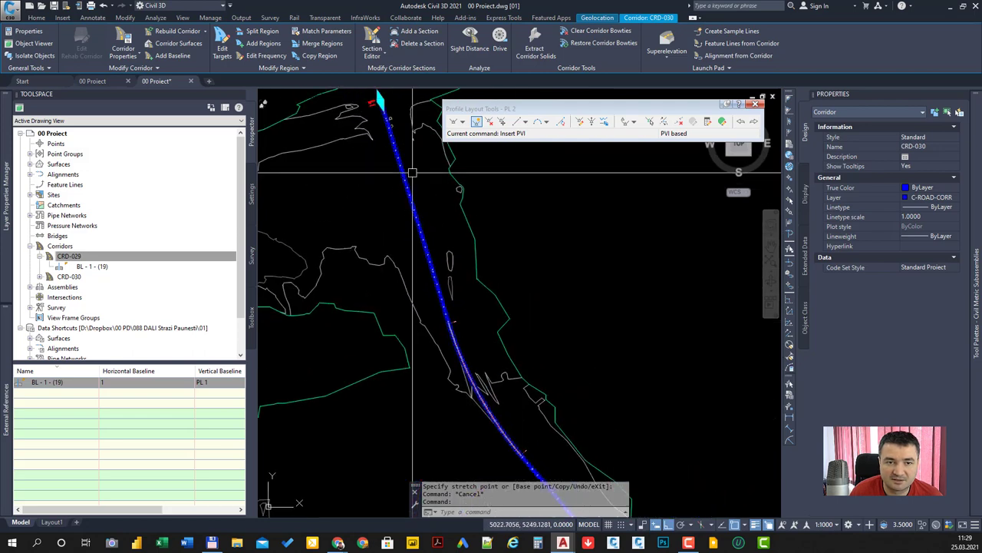
scroll(392, 161, up, 1)
scroll(385, 153, up, 2)
scroll(385, 152, down, 3)
scroll(460, 253, up, 2)
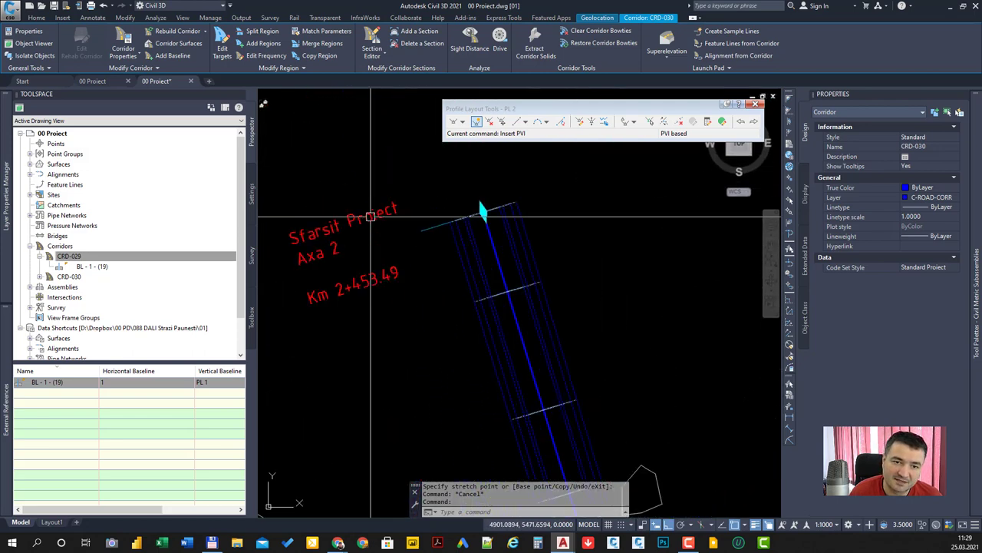
scroll(440, 288, down, 2)
scroll(439, 289, down, 2)
scroll(430, 230, up, 2)
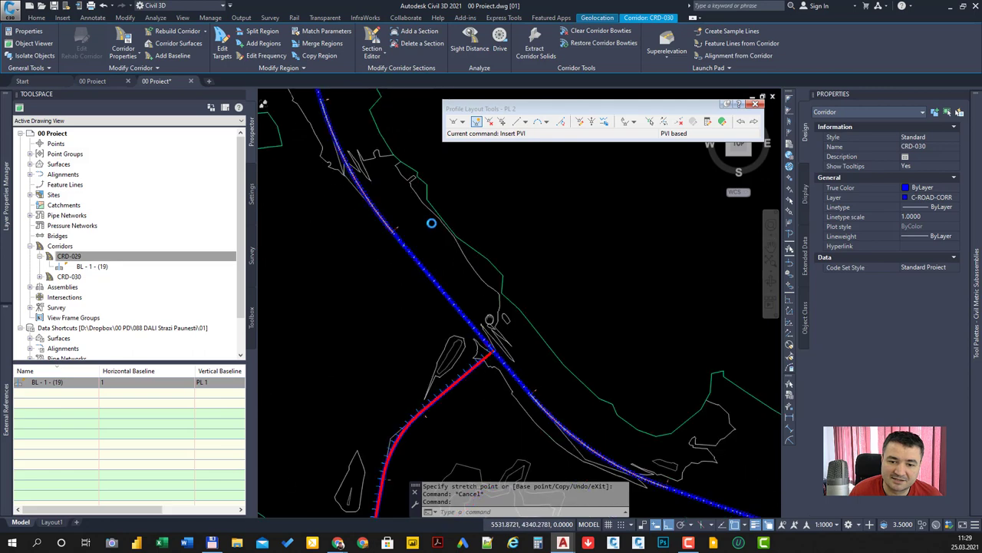
scroll(407, 278, up, 2)
scroll(412, 325, up, 3)
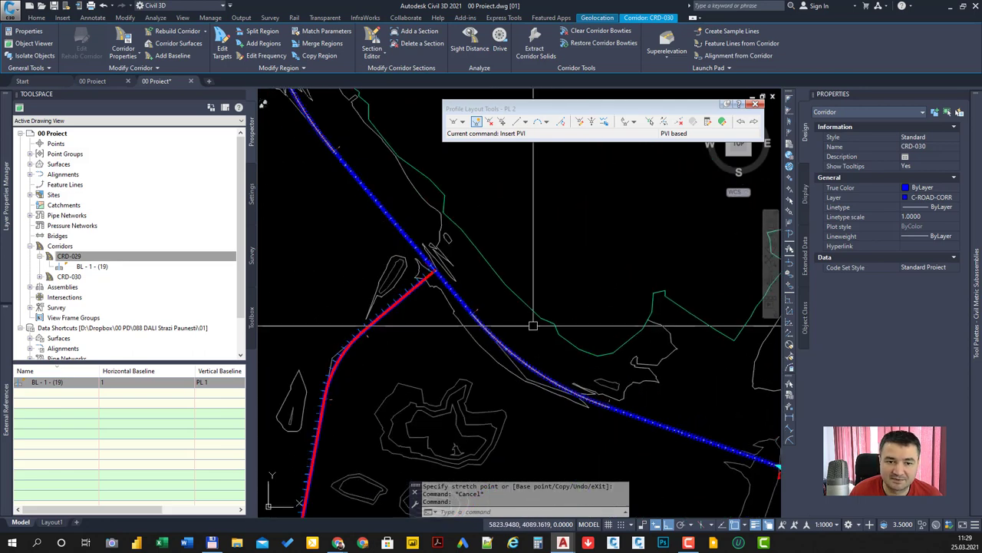
scroll(456, 311, up, 2)
middle_drag(456, 311, 376, 207)
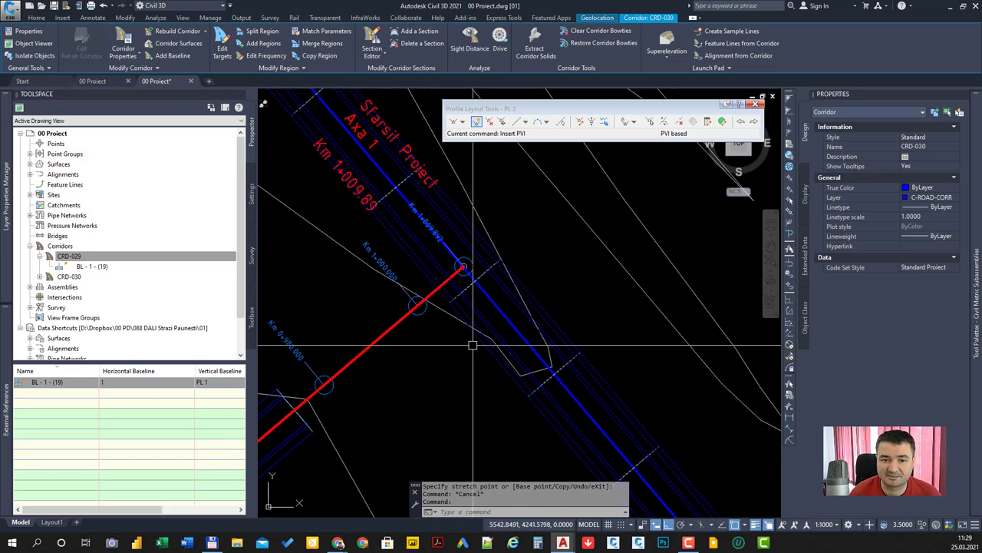
Split the CRD-030 corridor region at station 1+014.90.
click(257, 31)
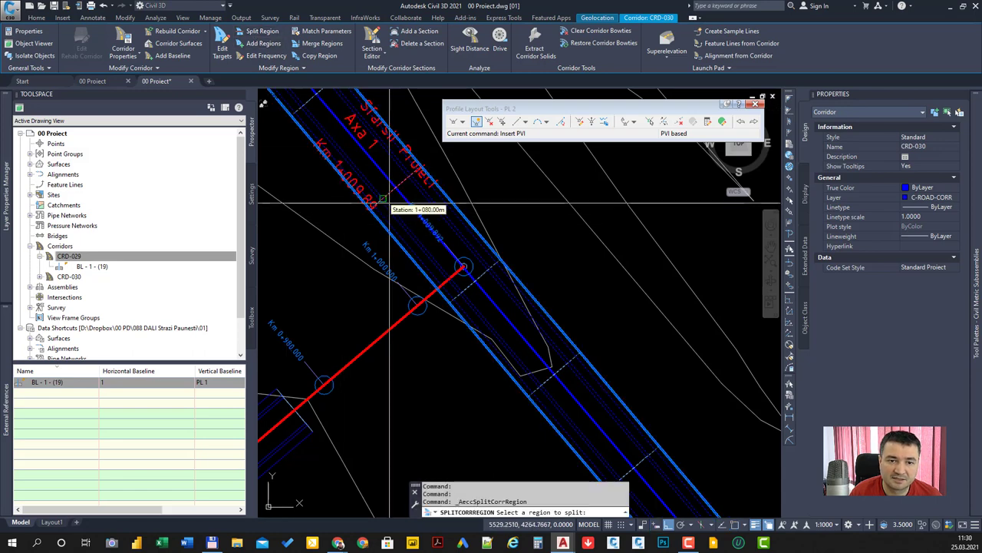
click(322, 123)
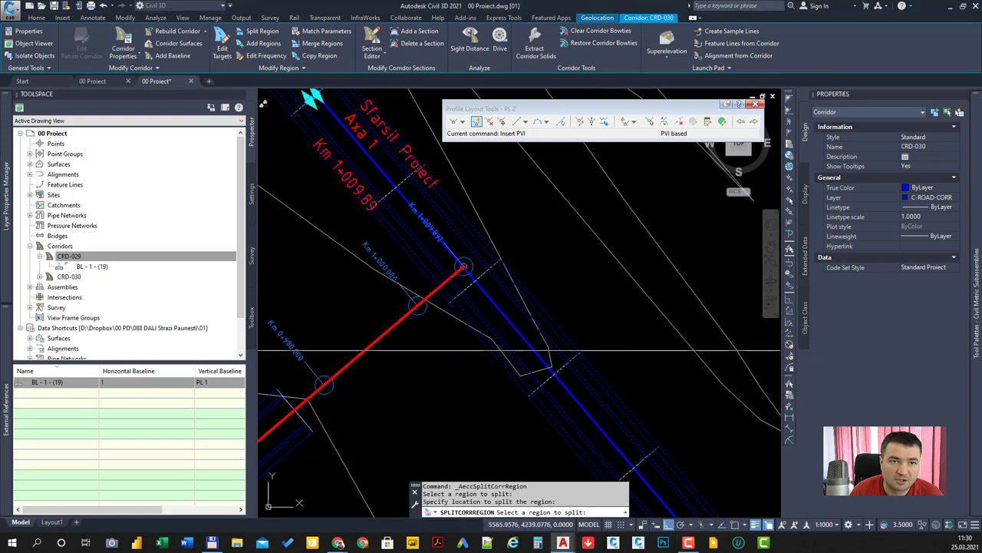
middle_drag(648, 406, 568, 305)
click(568, 305)
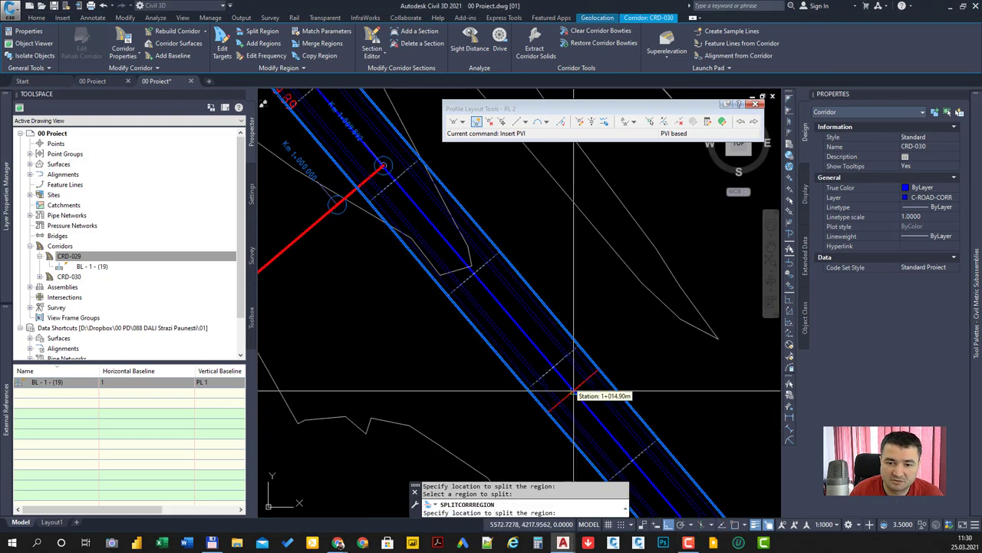
click(574, 393)
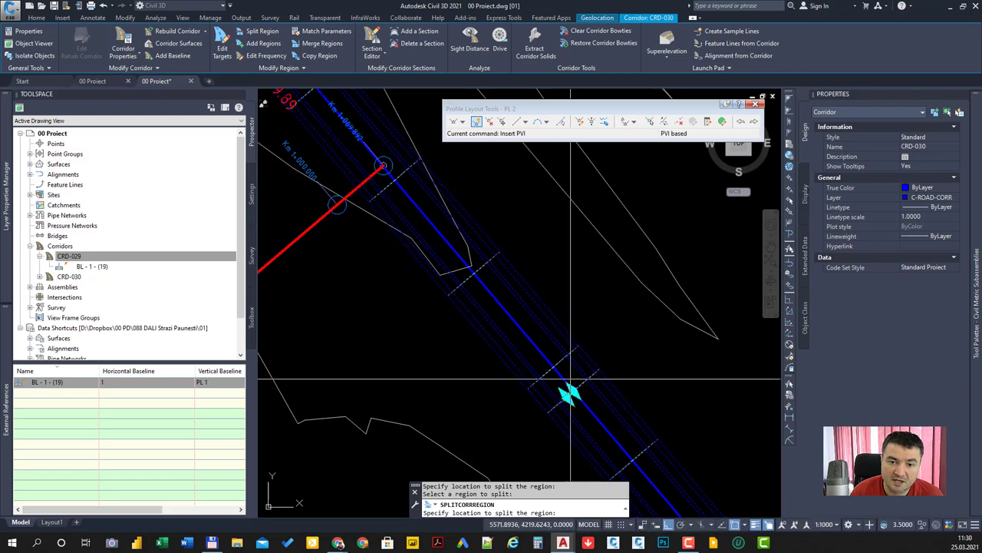
Change the new region's assembly to Main Right in Region Properties.
click(303, 67)
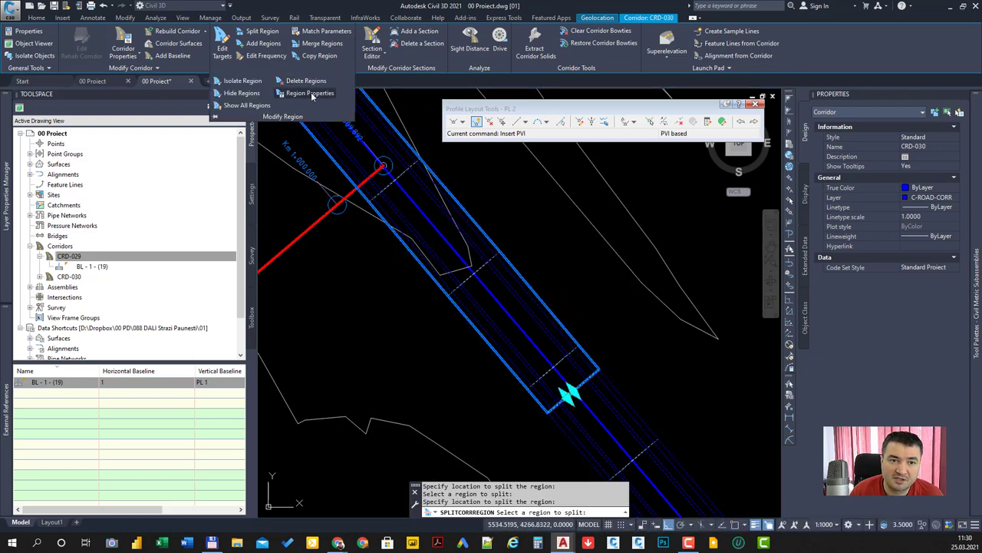
click(307, 93)
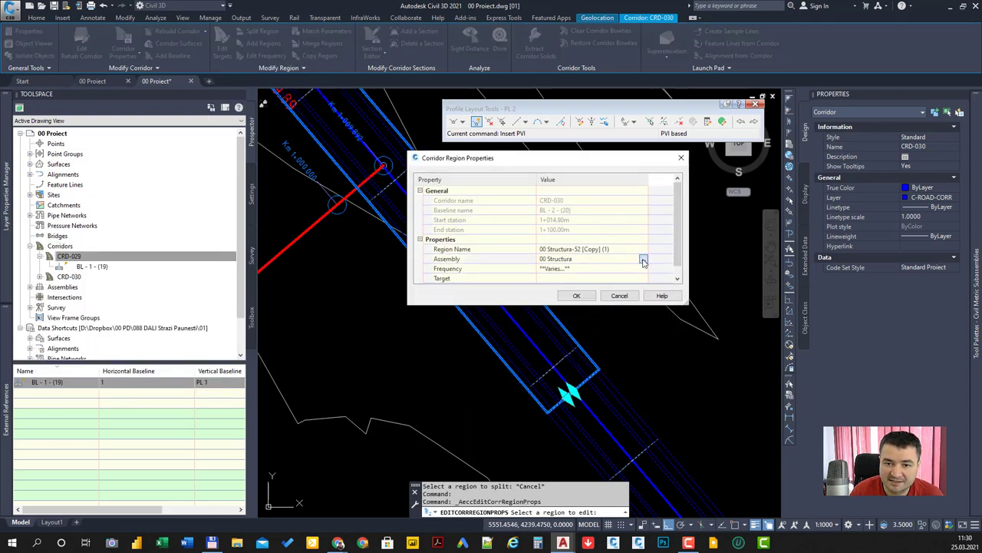
click(643, 261)
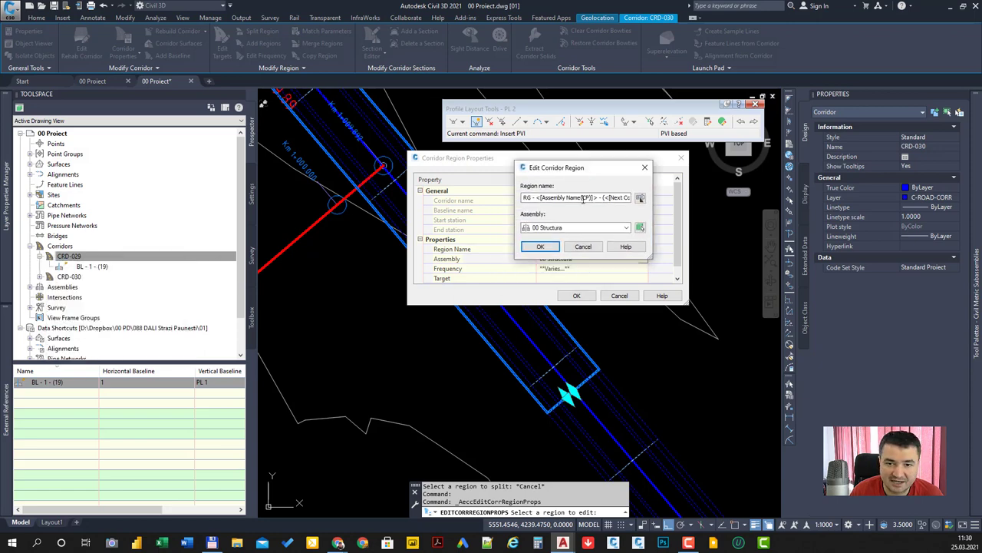
click(566, 227)
click(572, 263)
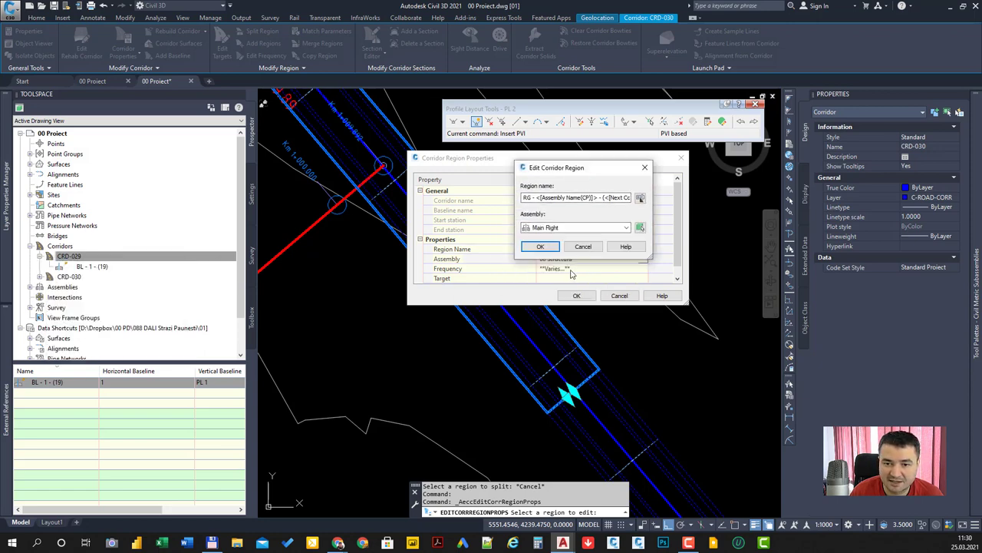
click(540, 246)
click(576, 295)
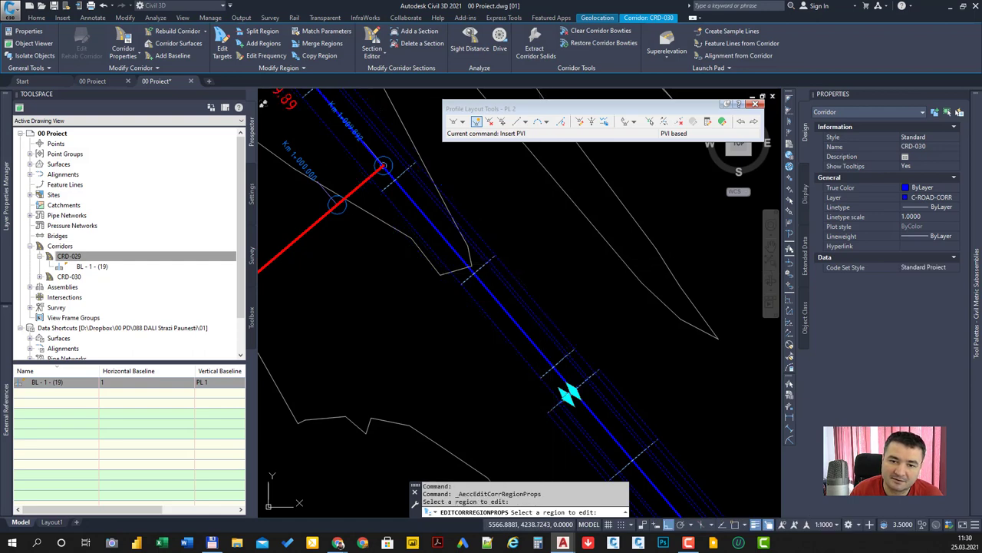
key(Escape)
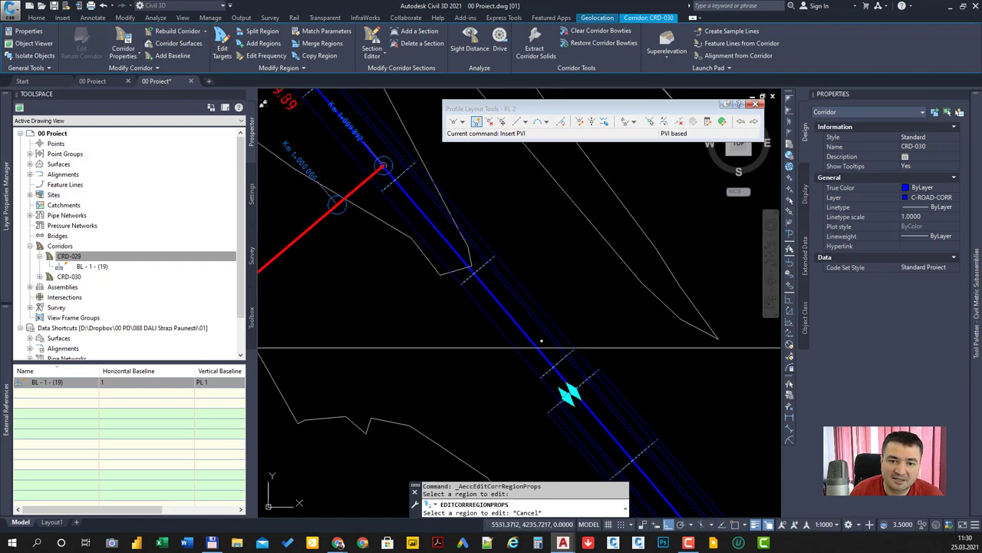
Map all of the split region's surface targets to EG.
click(222, 47)
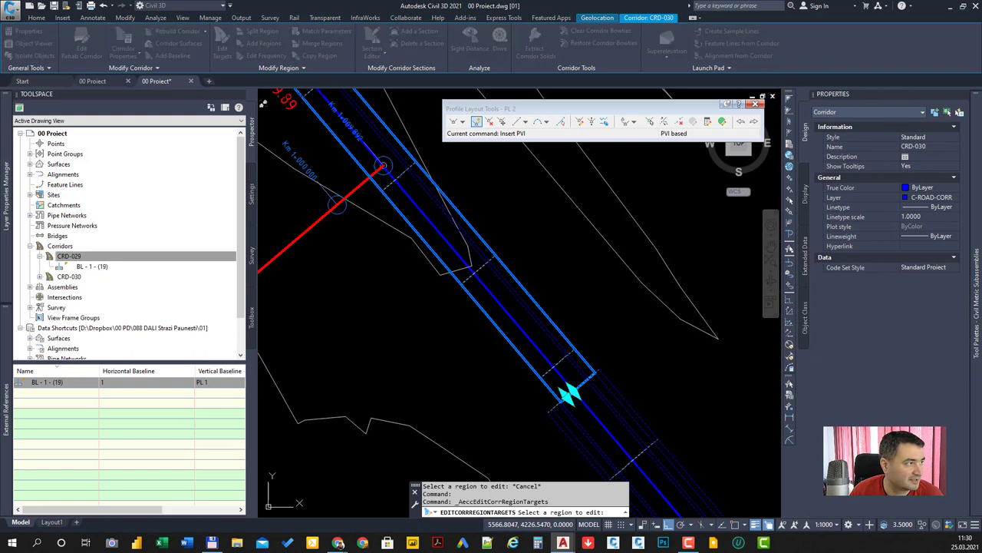
click(383, 165)
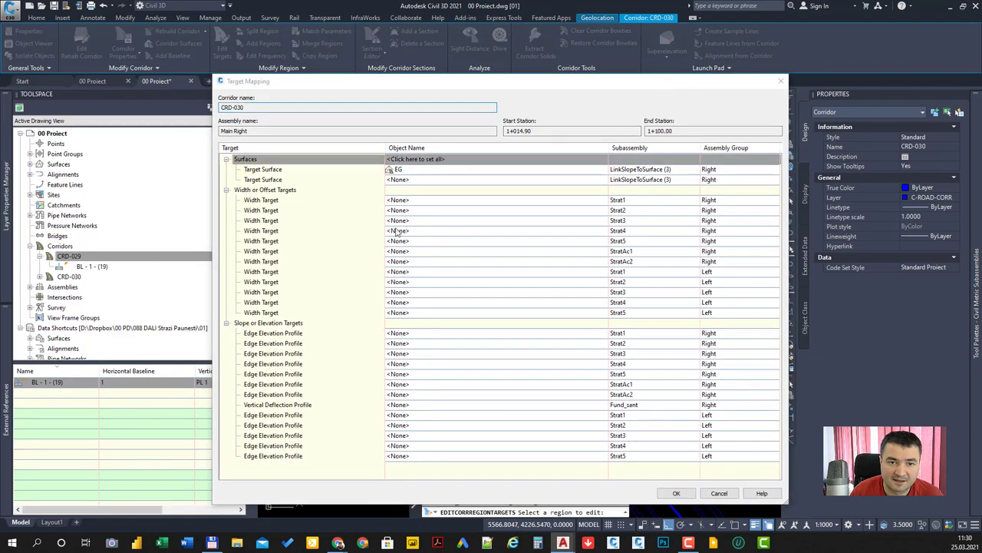
click(537, 161)
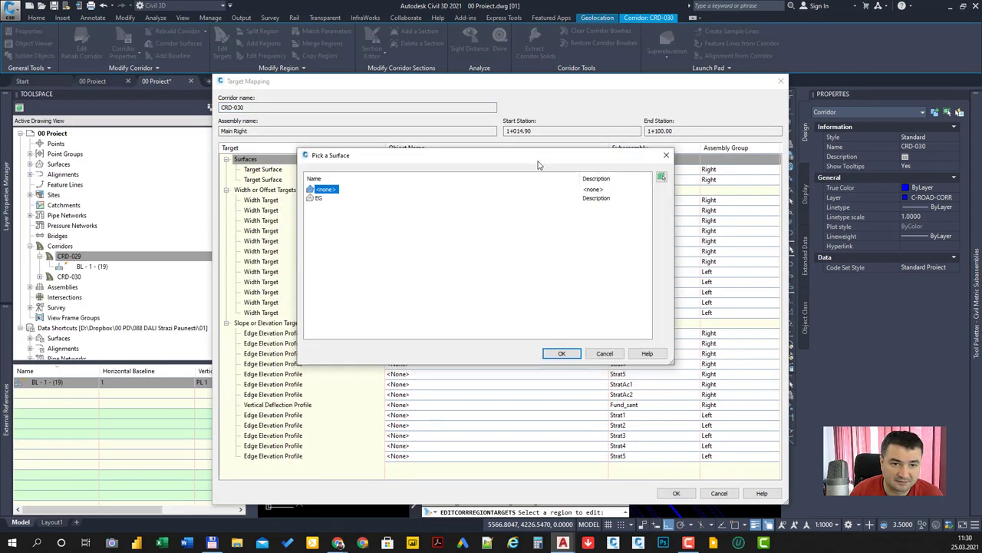
click(318, 200)
click(562, 353)
click(674, 493)
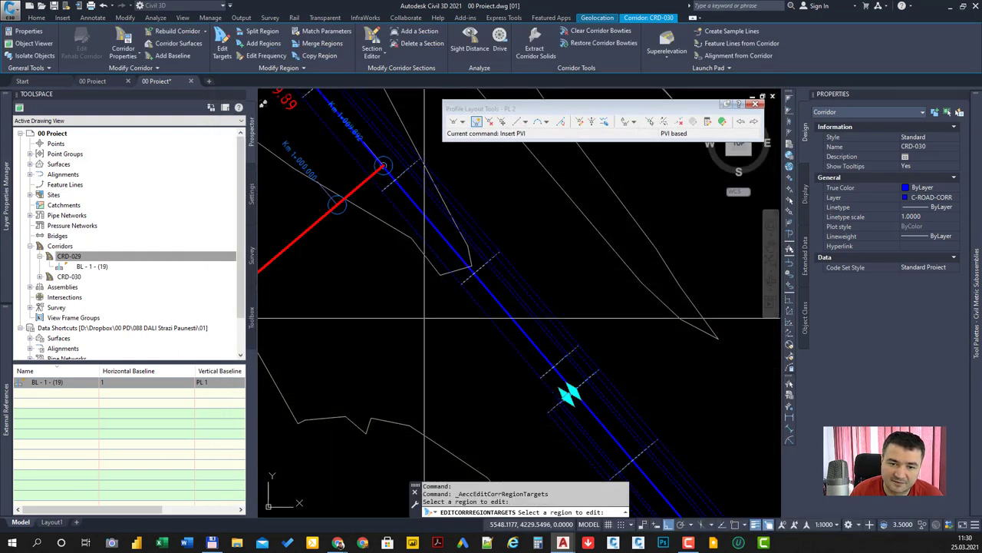
key(Return)
Zoom toward the alignment junction and clear the corridor selection.
scroll(500, 226, up, 5)
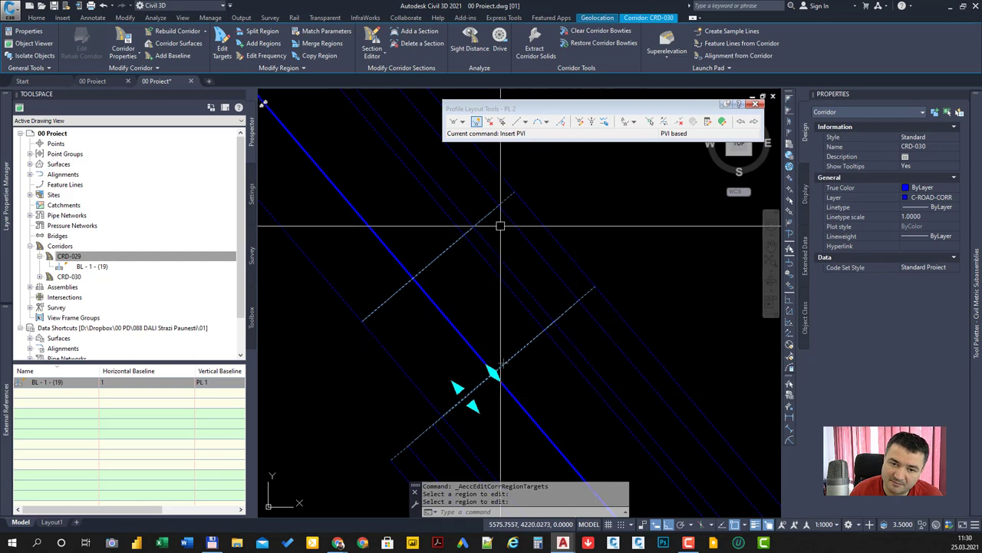
scroll(585, 337, down, 3)
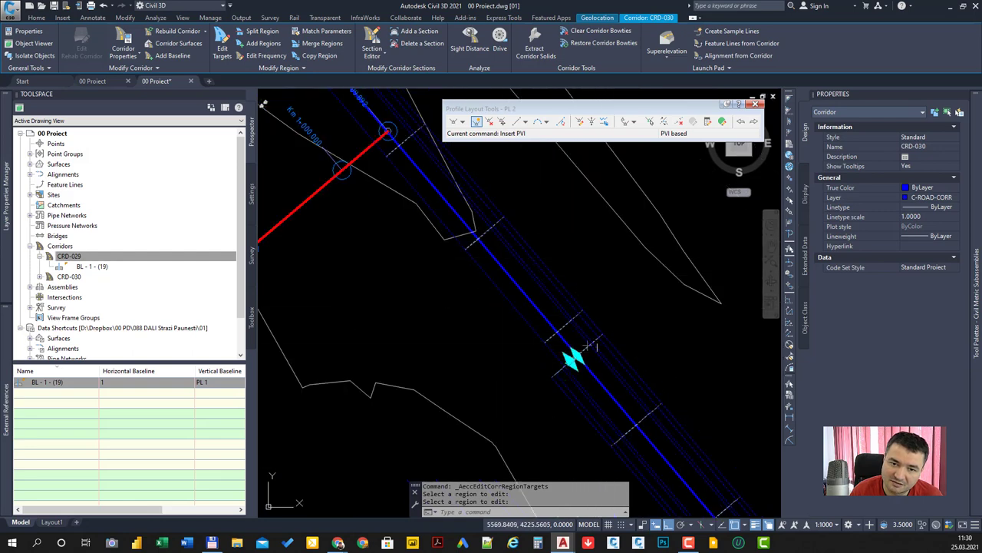
scroll(522, 261, down, 3)
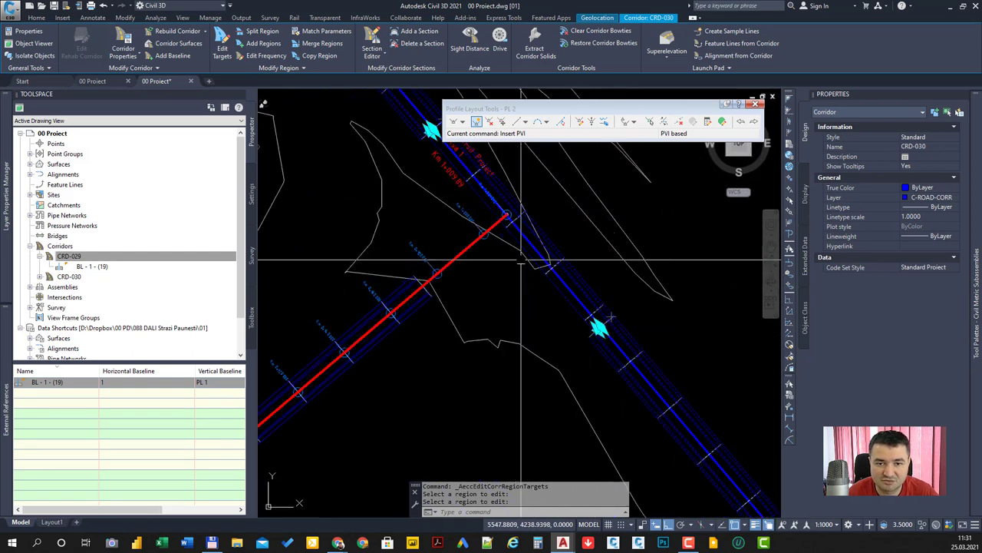
scroll(522, 261, up, 3)
middle_drag(514, 253, 511, 299)
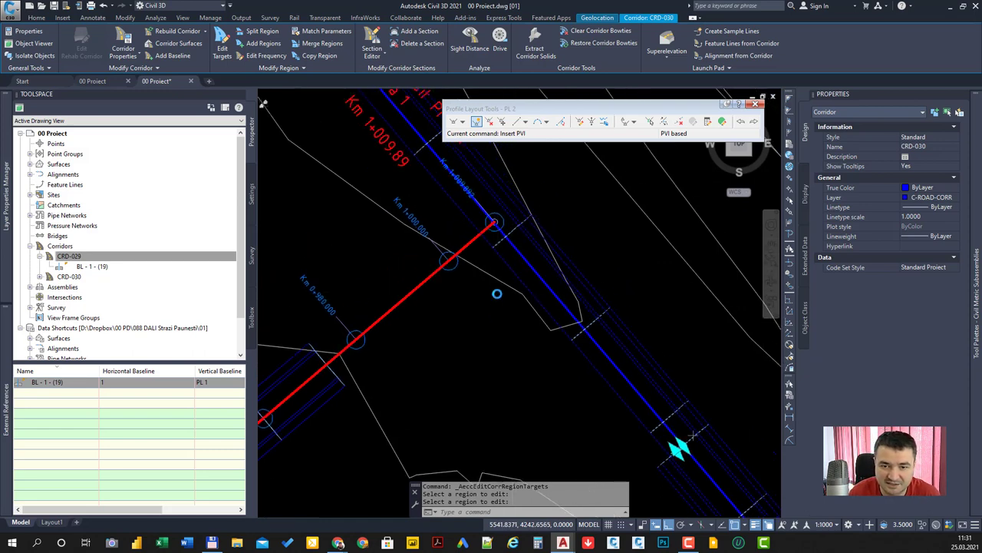
key(Escape)
scroll(488, 332, up, 2)
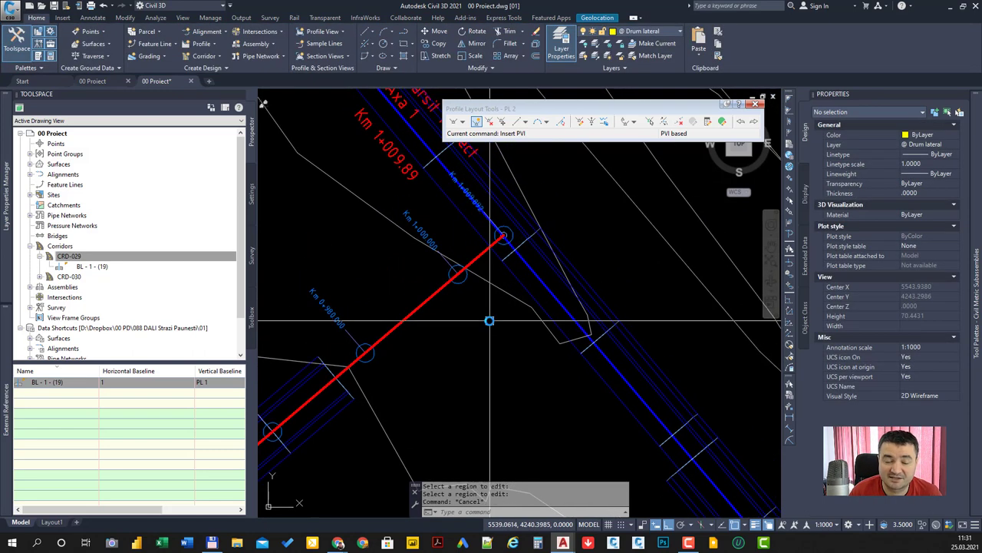
scroll(323, 121, down, 2)
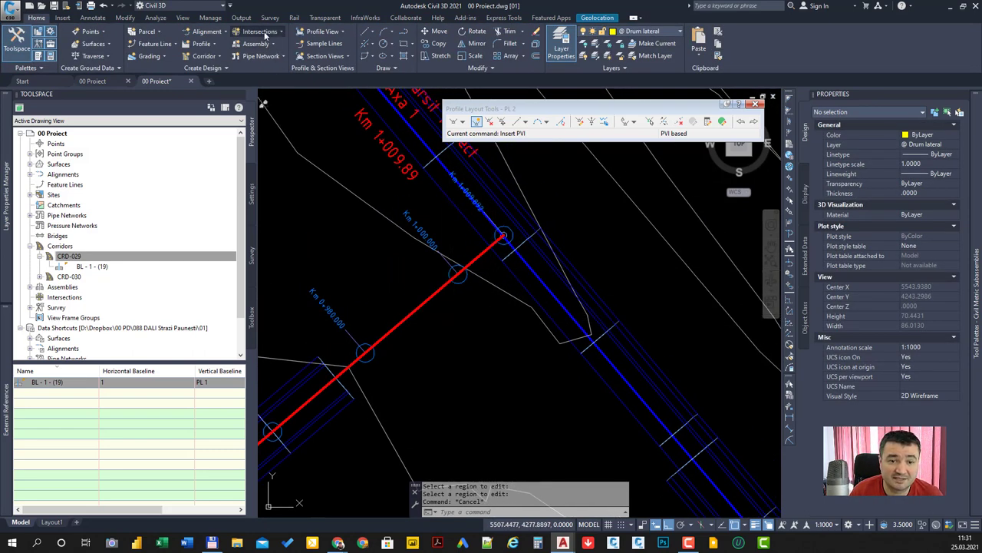
scroll(355, 324, up, 2)
scroll(415, 368, up, 2)
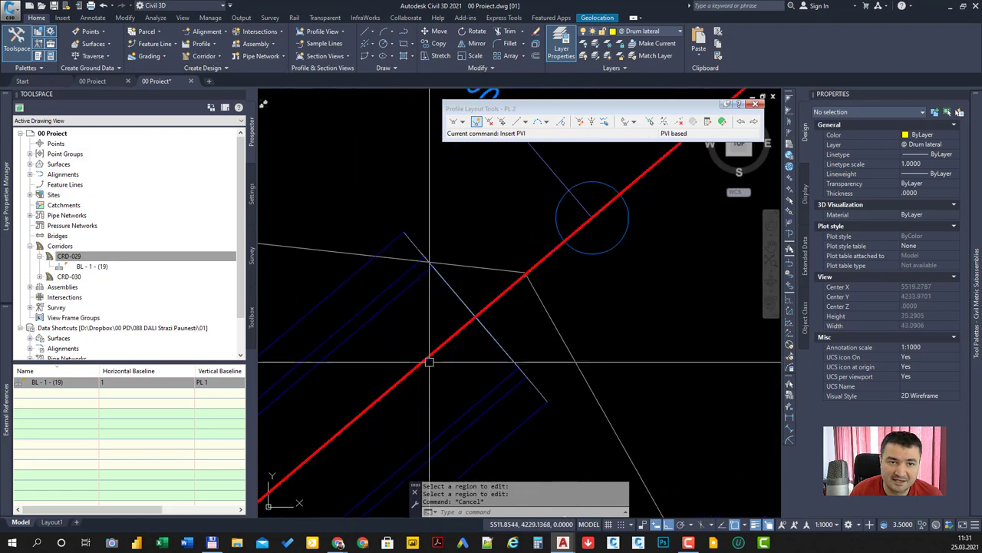
Measure the distance from the red/white line intersection with DIST, reading 2.7502.
text(d)
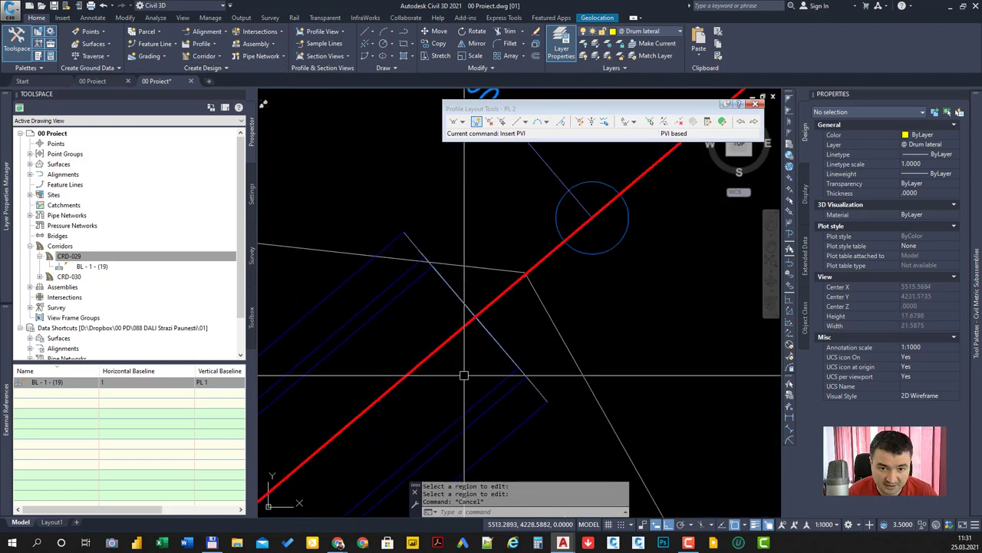
text(di)
key(Return)
click(476, 316)
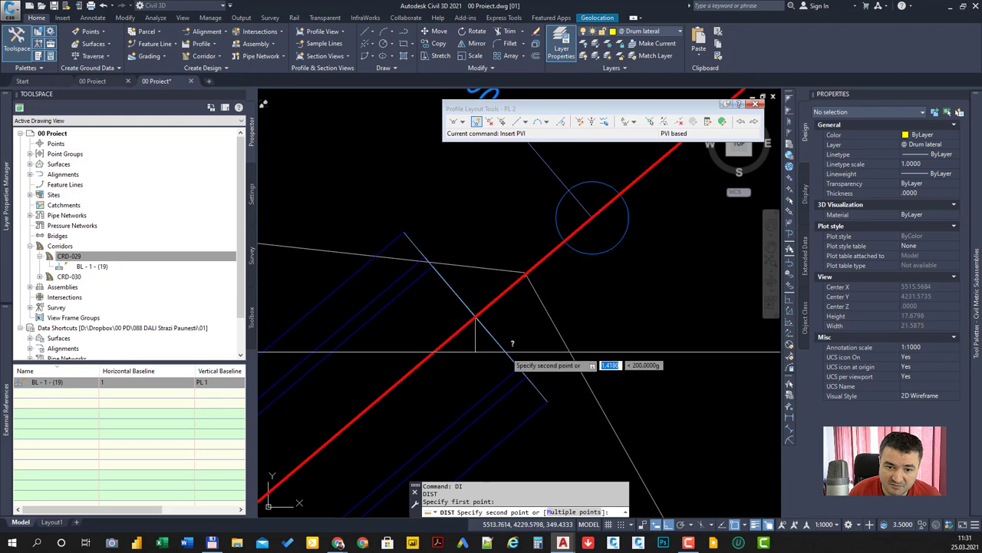
click(517, 370)
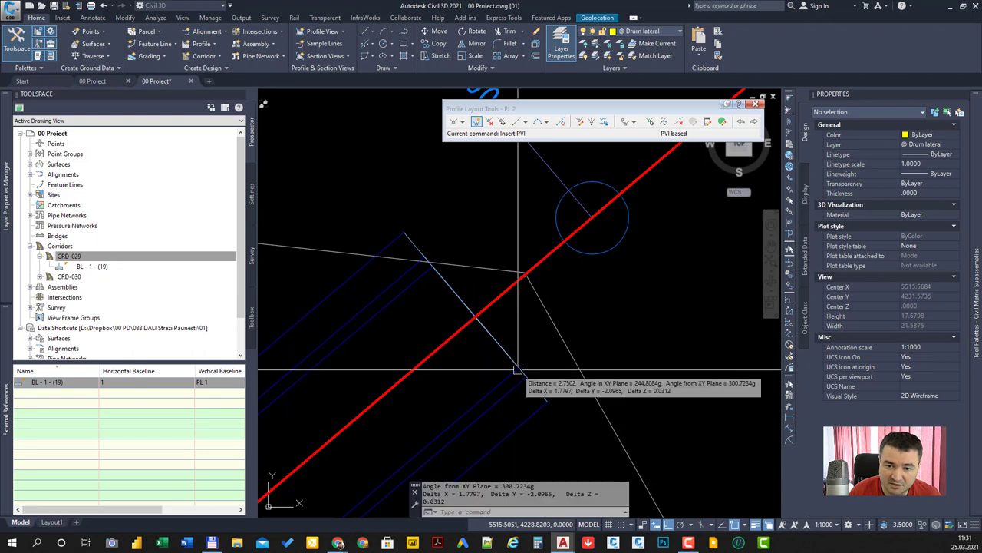
key(Escape)
scroll(518, 370, down, 3)
scroll(518, 370, down, 5)
scroll(518, 369, down, 6)
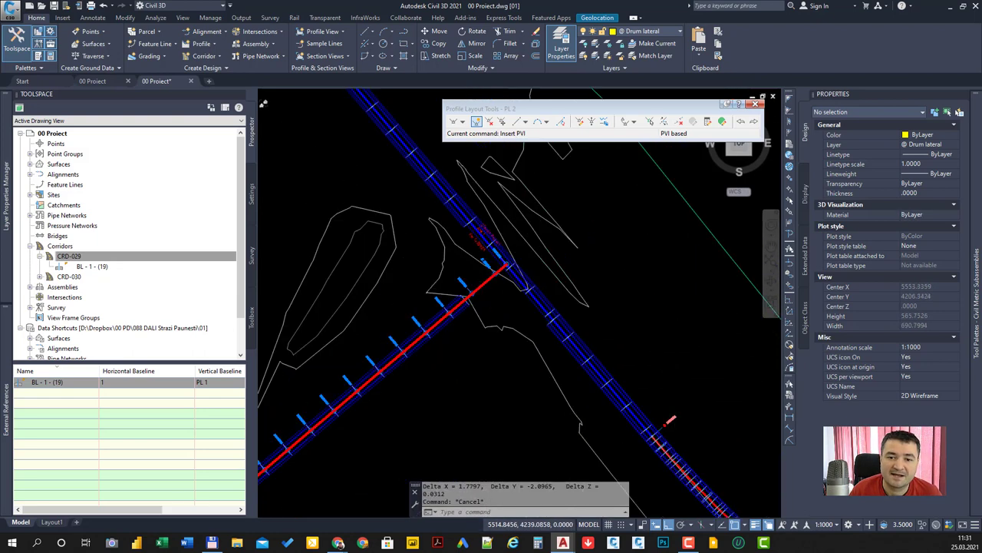
scroll(462, 298, up, 4)
scroll(463, 297, up, 2)
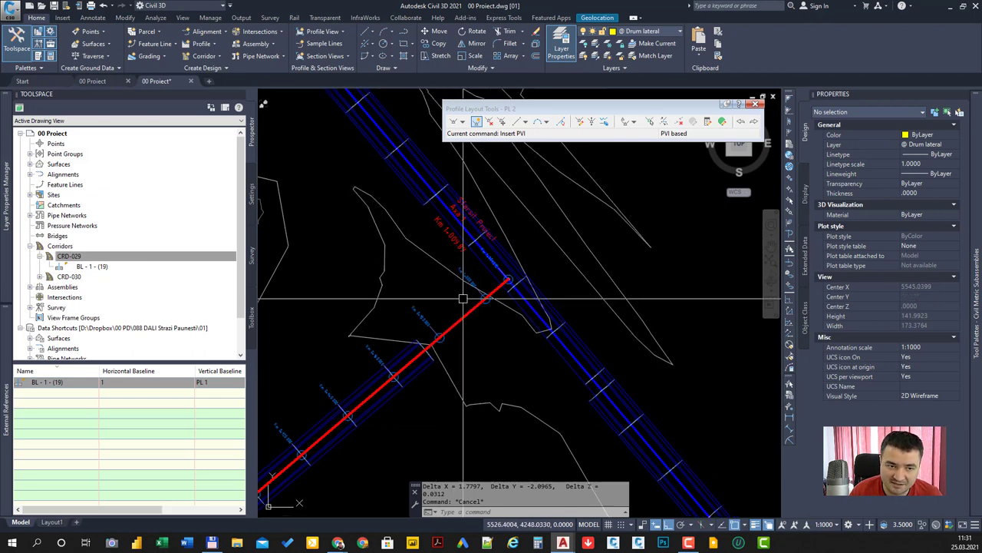
Open Edit Command Settings for CreateIntersection under Settings > Intersection > Commands.
click(251, 195)
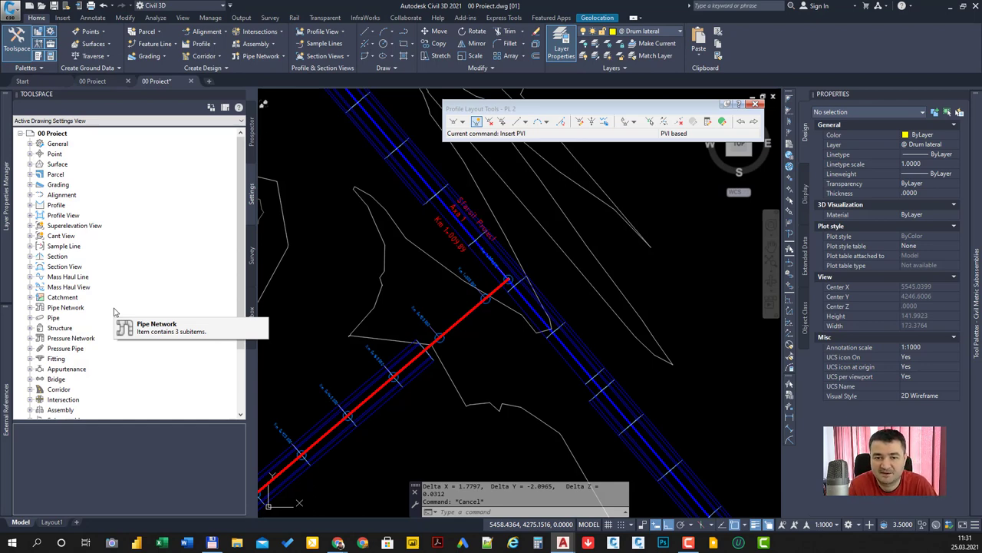
double_click(72, 399)
scroll(133, 294, down, 3)
double_click(77, 318)
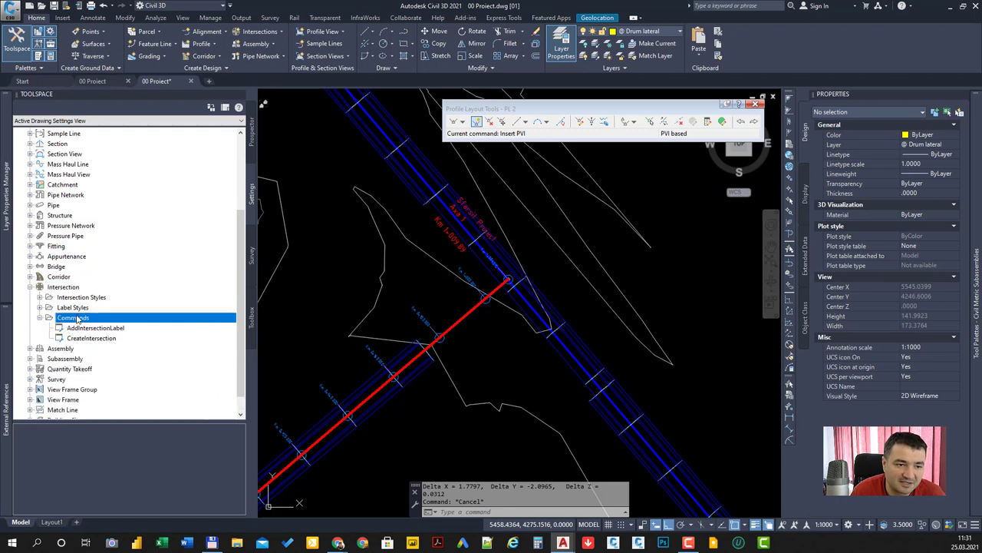
right_click(97, 340)
click(127, 344)
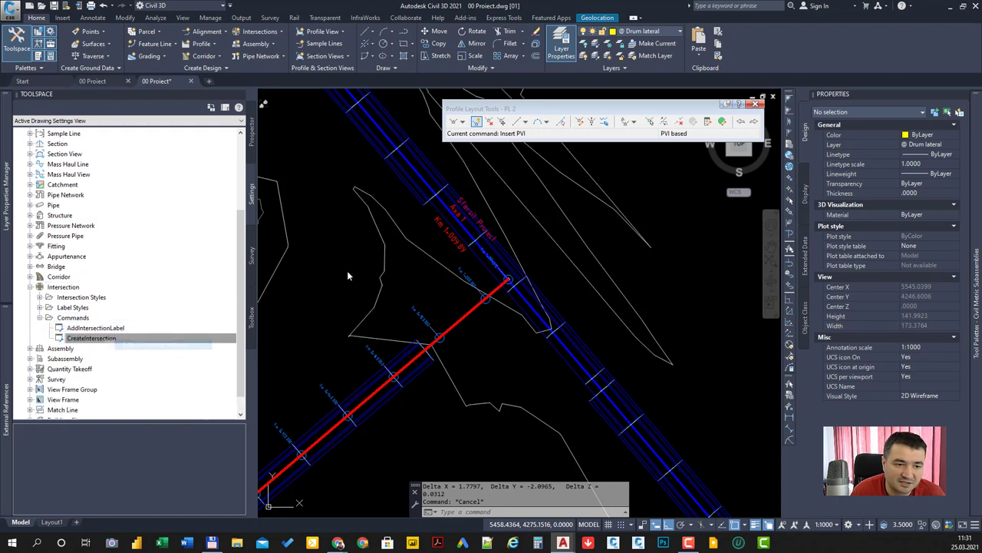
drag(399, 148, 568, 132)
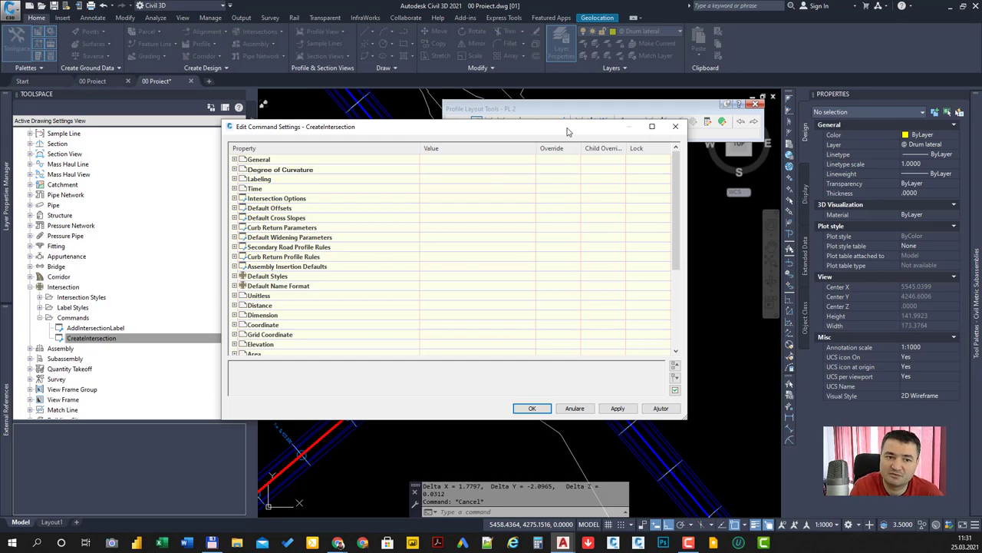
Set all four default offsets, primary and secondary left and right, to 2.75 m.
click(234, 199)
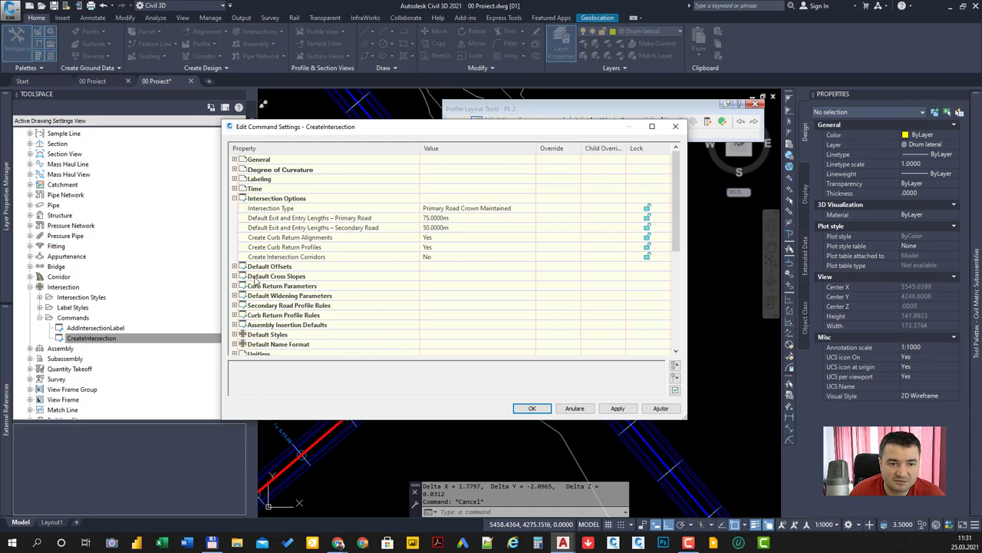
click(234, 266)
scroll(281, 272, down, 1)
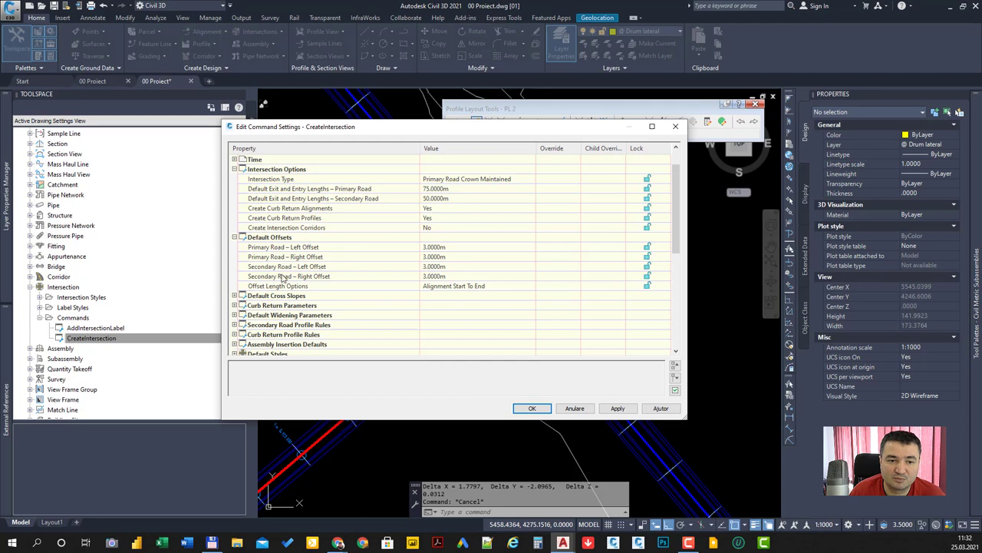
click(461, 248)
text(2.75)
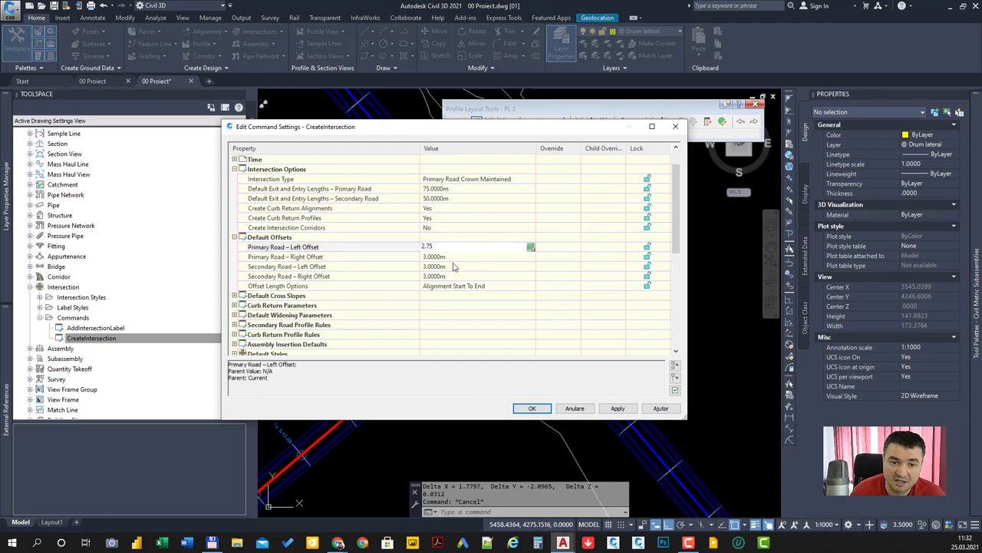
click(456, 258)
text(2.75)
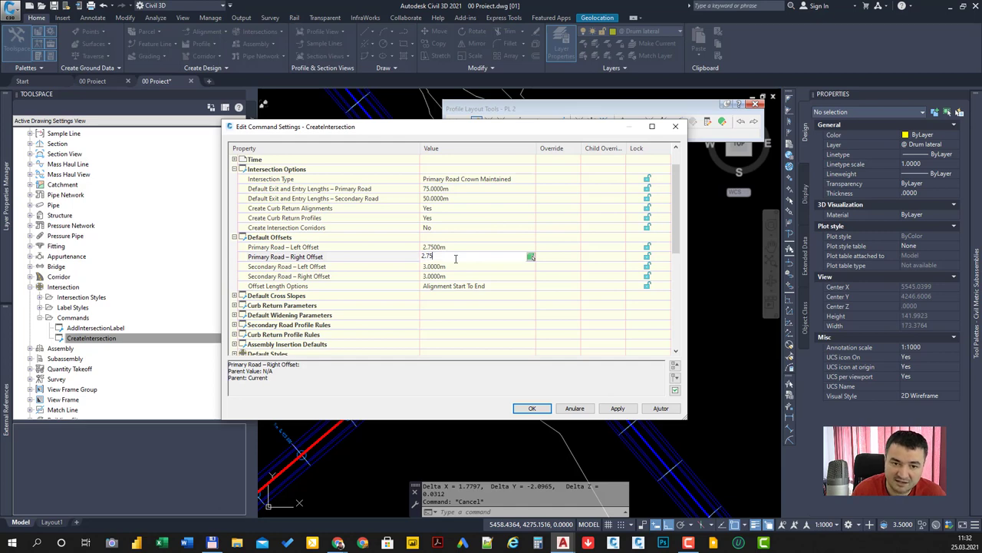
key(Return)
click(451, 267)
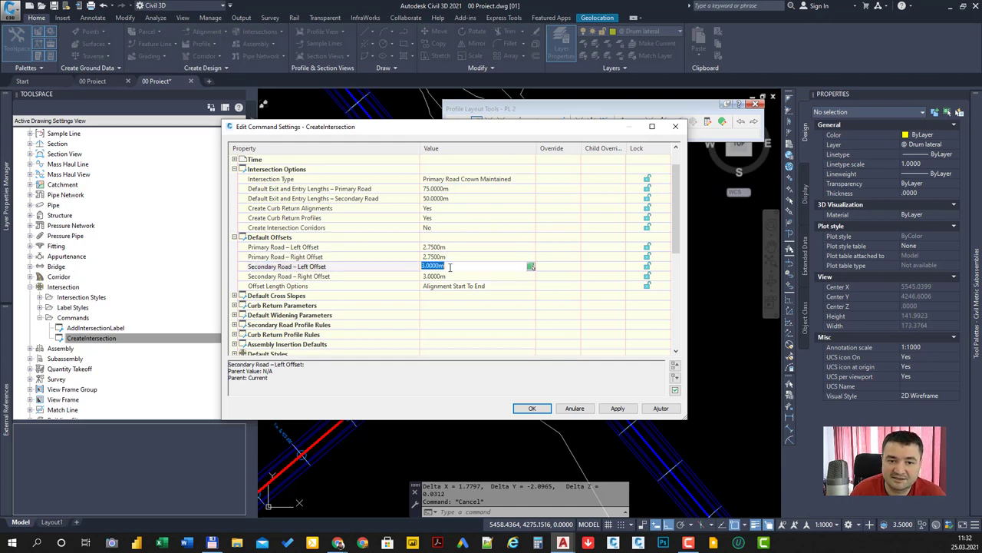
text(2.75)
key(Return)
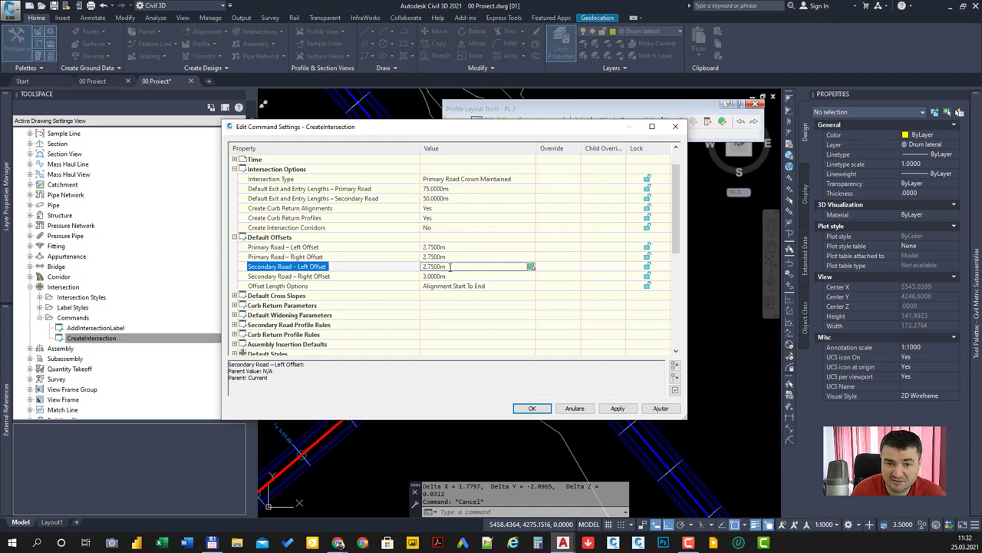
click(451, 276)
text(2)
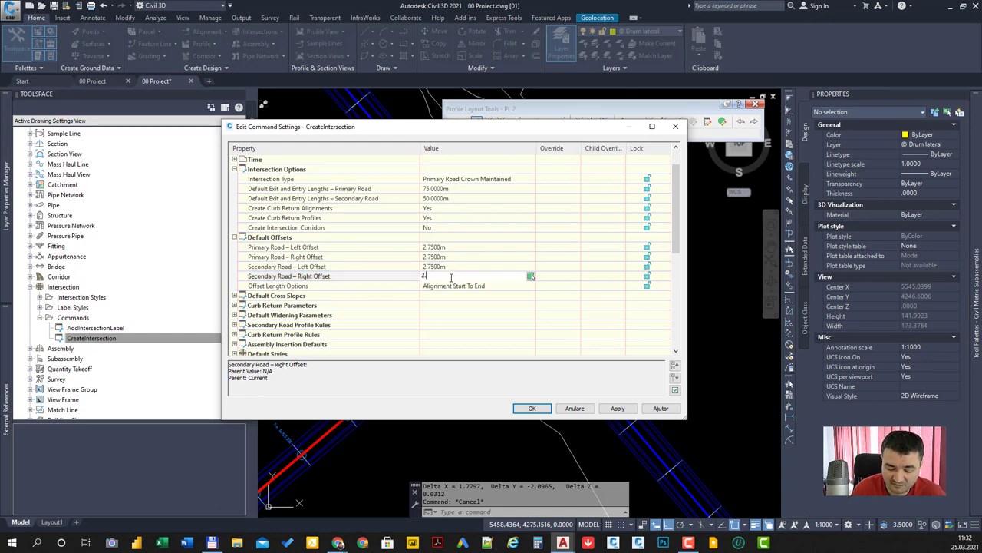
text(.75)
key(Return)
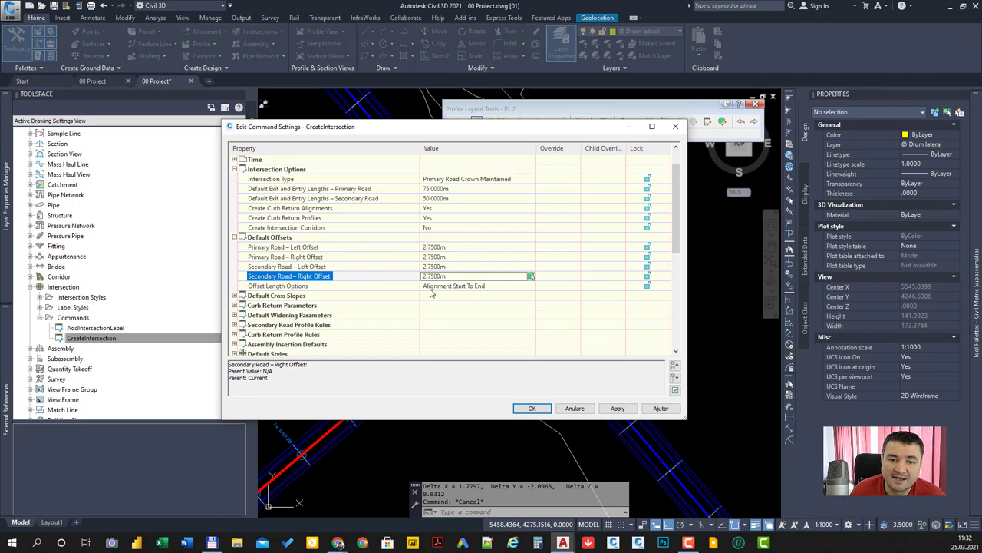
Set Offset Length Options to To Intersection Extents and Circular Fillet Radius to 12 m.
click(491, 287)
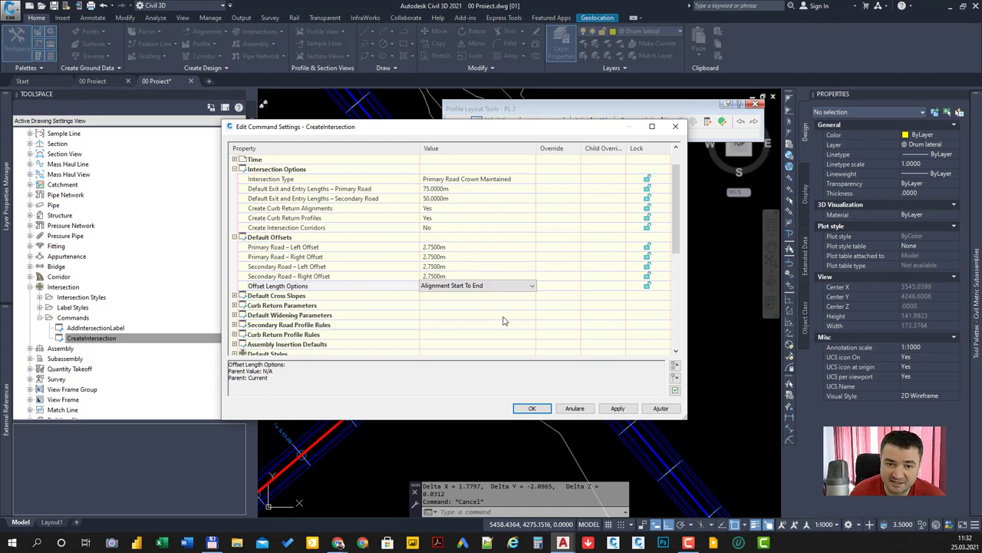
click(471, 287)
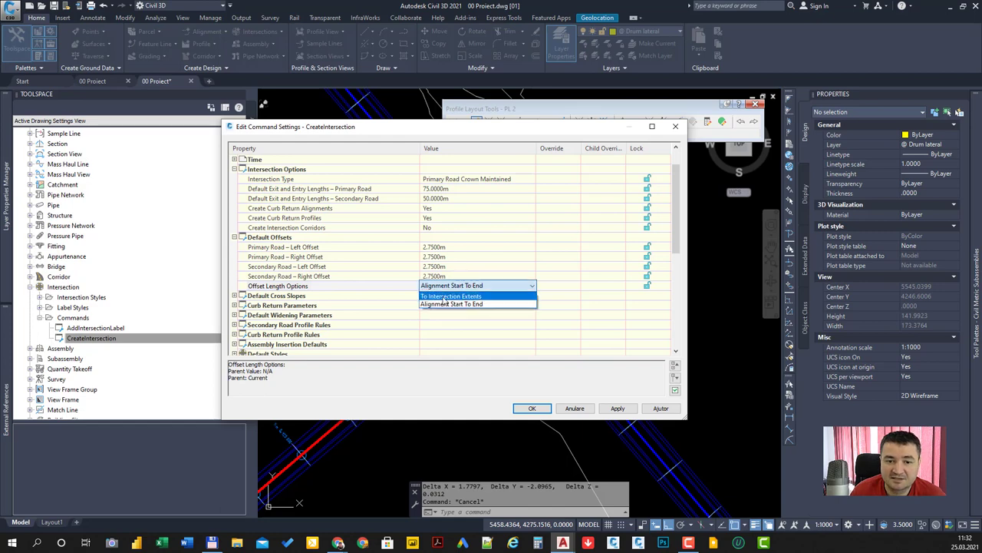
click(449, 296)
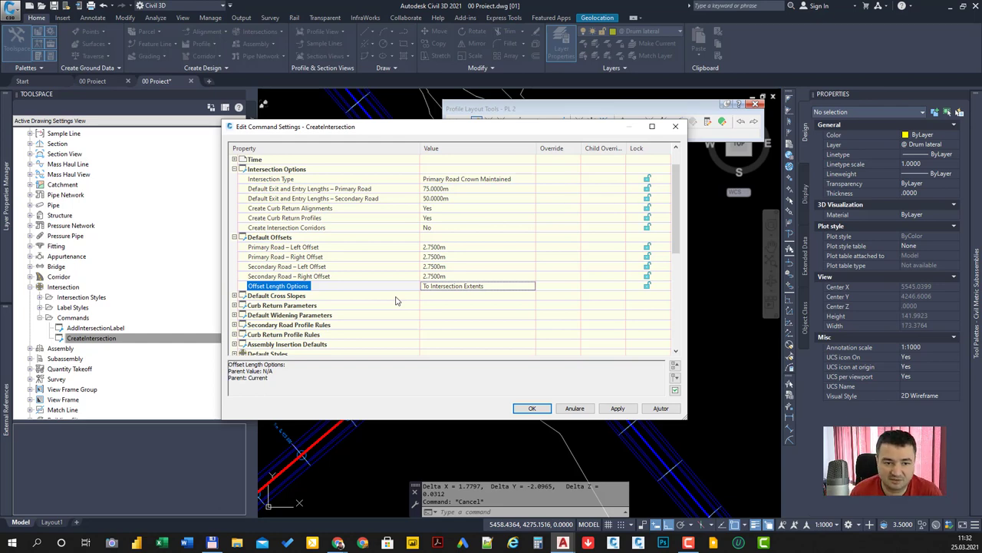
click(235, 295)
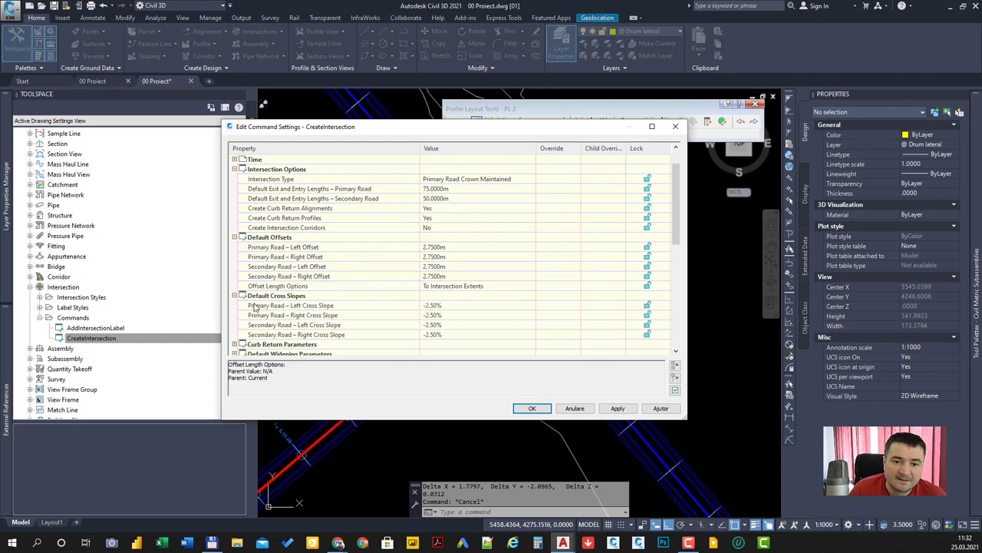
scroll(256, 307, down, 2)
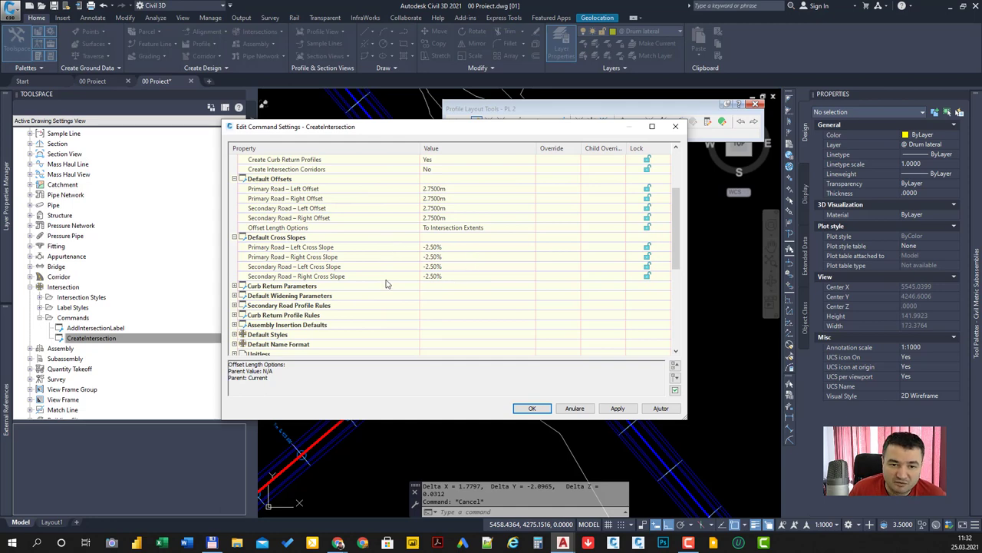
click(235, 286)
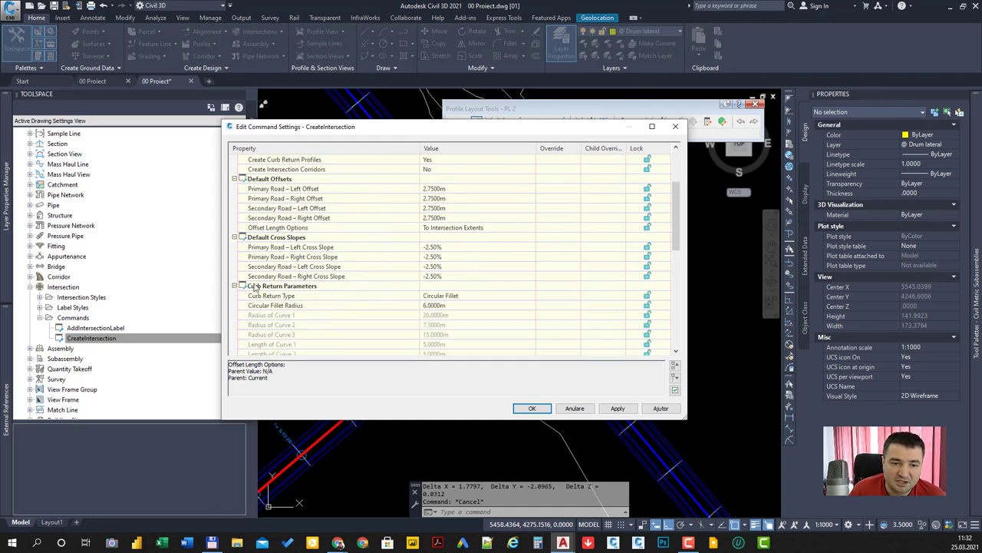
scroll(276, 287, down, 2)
click(493, 248)
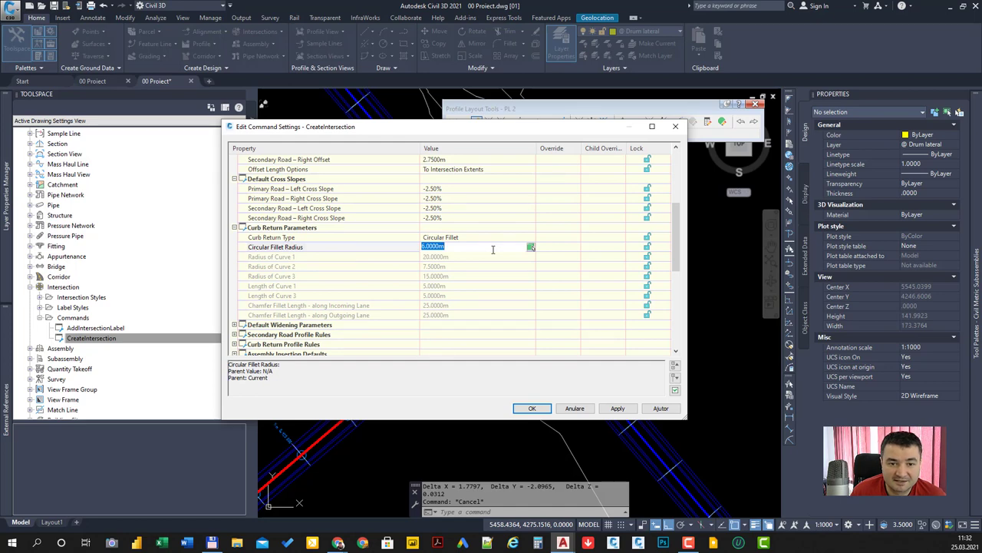
text(12)
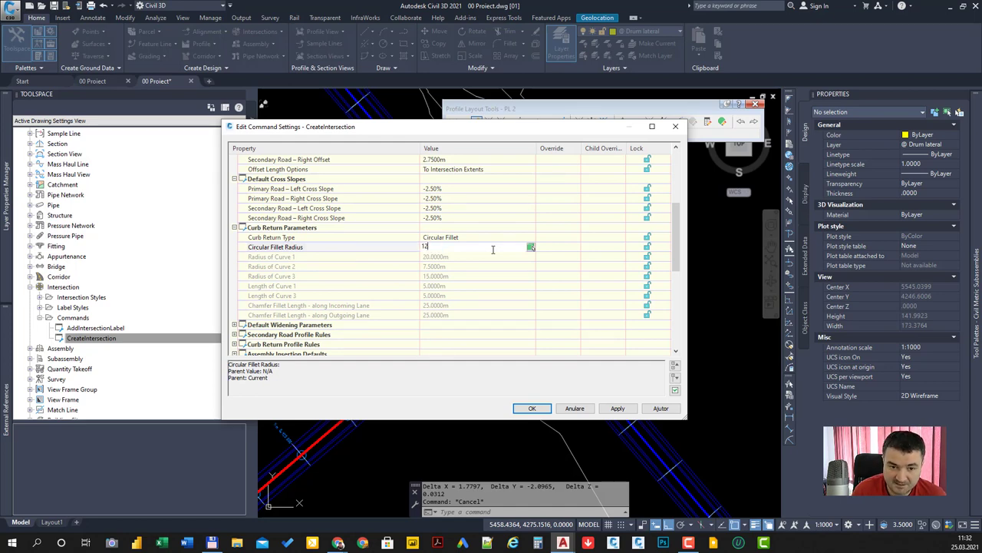
key(Return)
Expand the Widening, Secondary Road and Curb Return Profile Rules, Assembly Insertion and Styles groups.
double_click(269, 325)
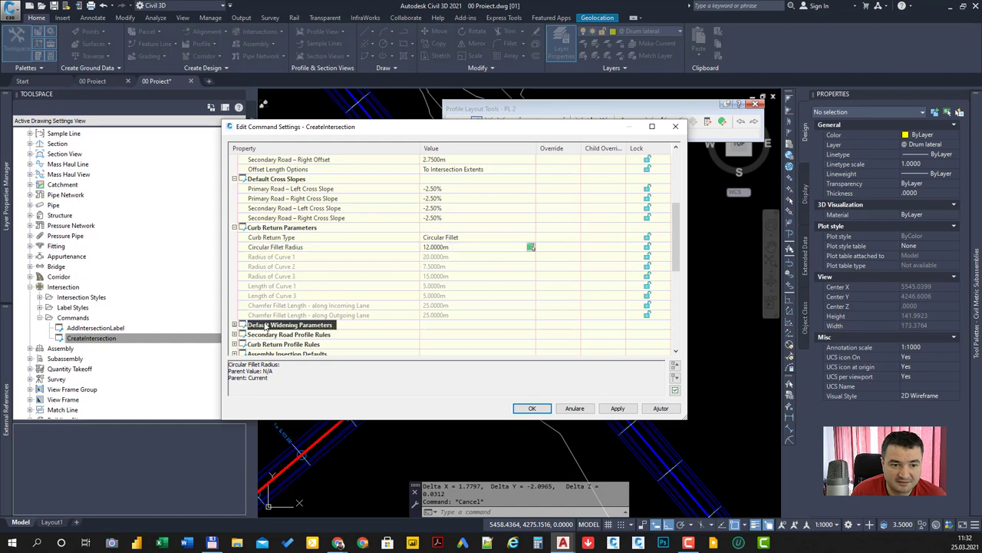
scroll(330, 291, down, 3)
scroll(345, 261, down, 1)
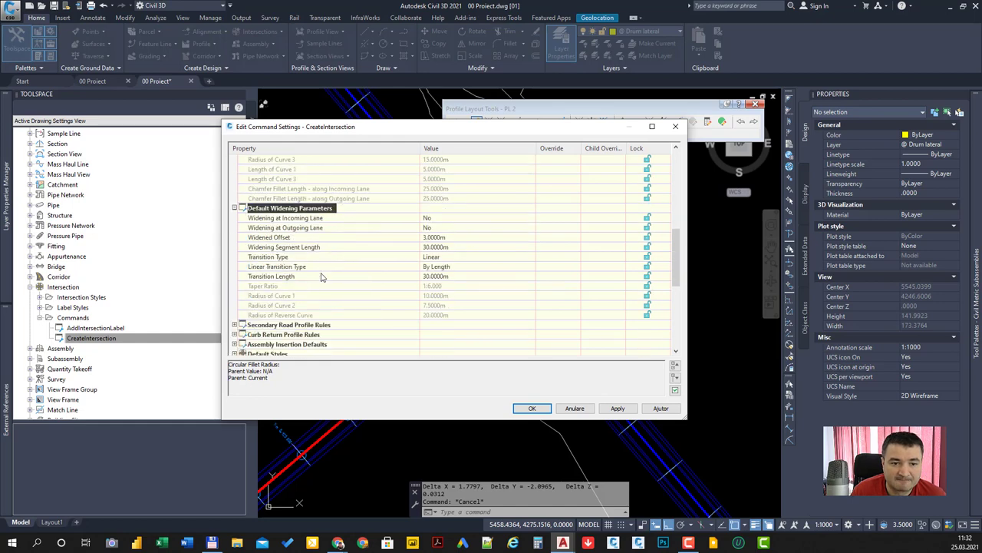
double_click(293, 329)
scroll(338, 291, down, 1)
scroll(360, 266, down, 2)
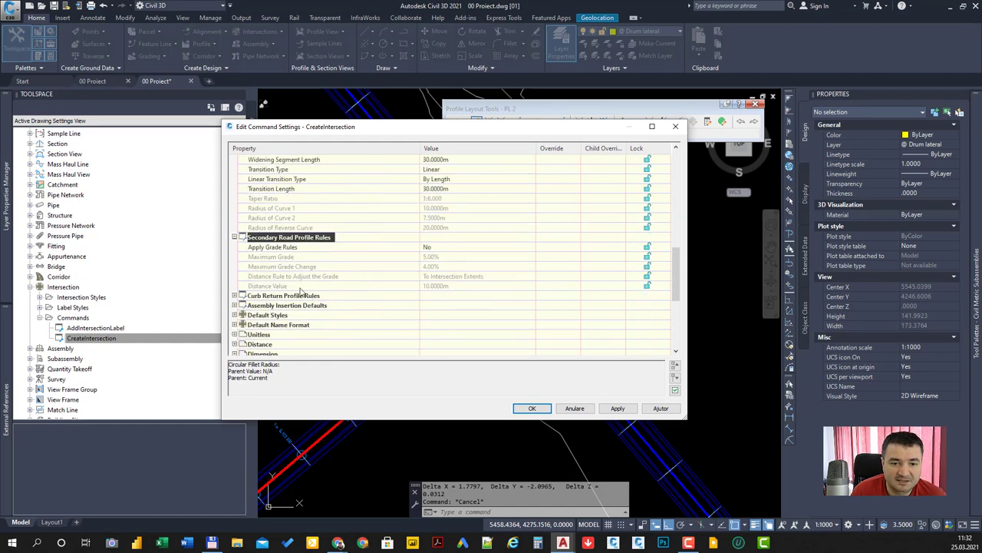
double_click(279, 297)
scroll(343, 263, down, 2)
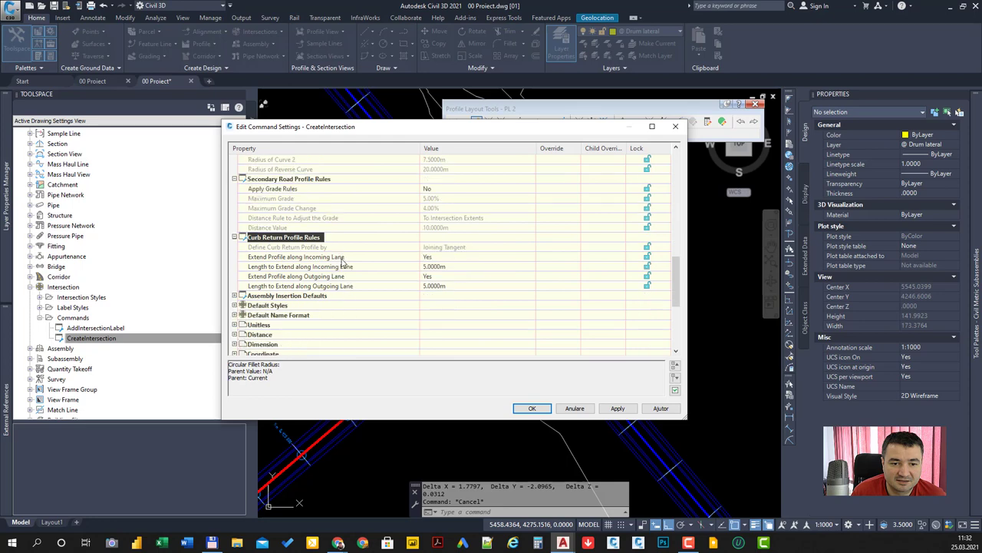
double_click(273, 296)
scroll(326, 258, down, 1)
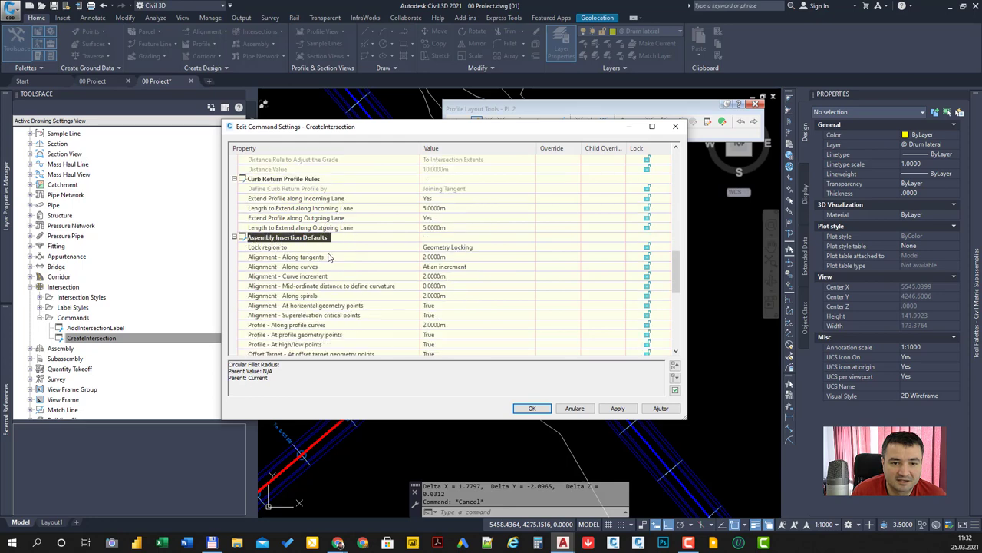
scroll(299, 307, down, 3)
double_click(266, 344)
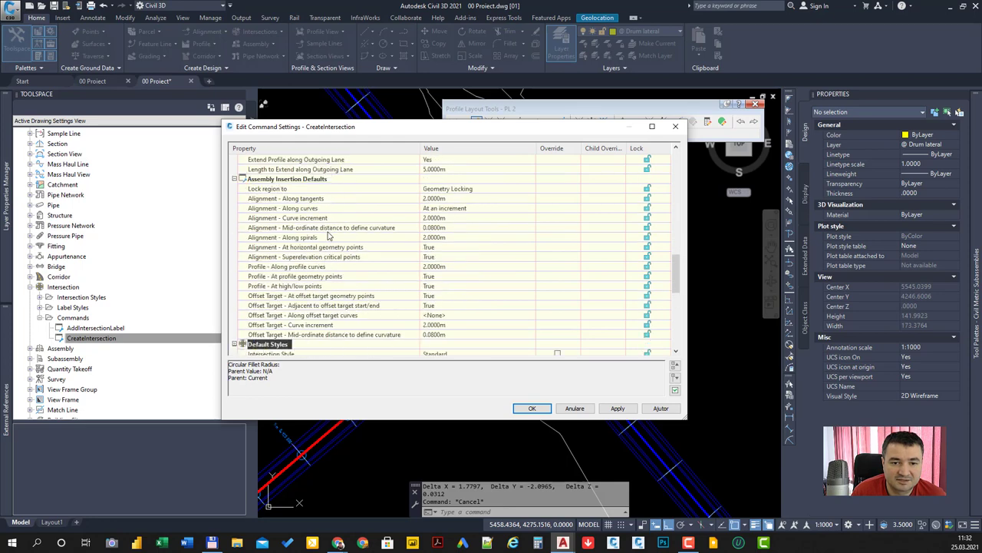
scroll(329, 237, down, 4)
scroll(329, 235, up, 3)
scroll(328, 230, up, 2)
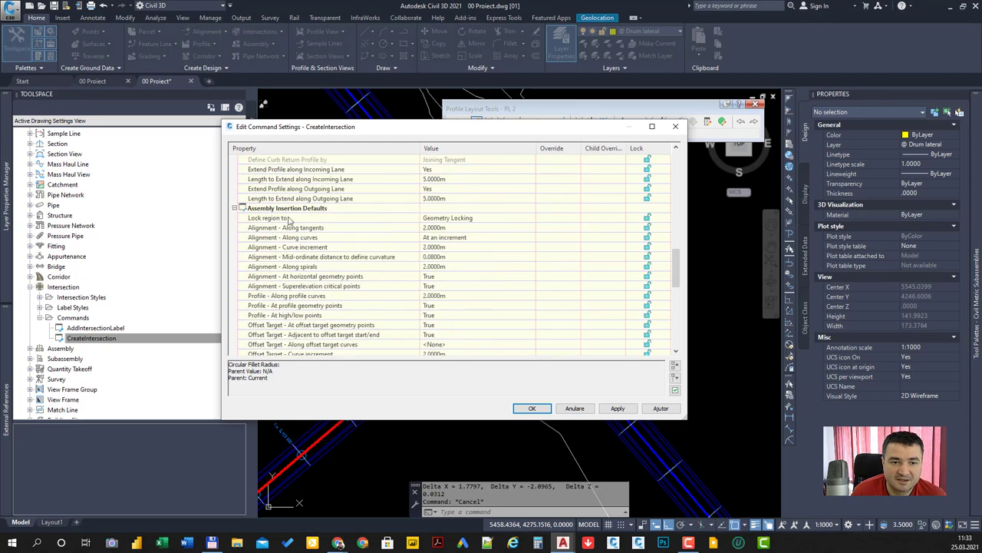
Set Alignment along curves to Both and Offset target along curves to By curvature.
click(452, 239)
click(452, 240)
click(453, 251)
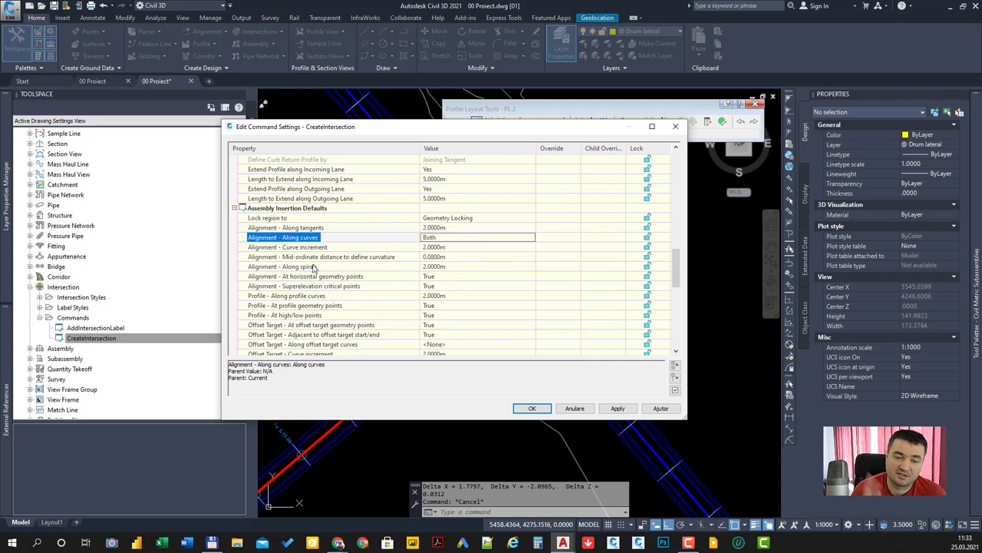
scroll(317, 270, down, 2)
scroll(337, 270, down, 2)
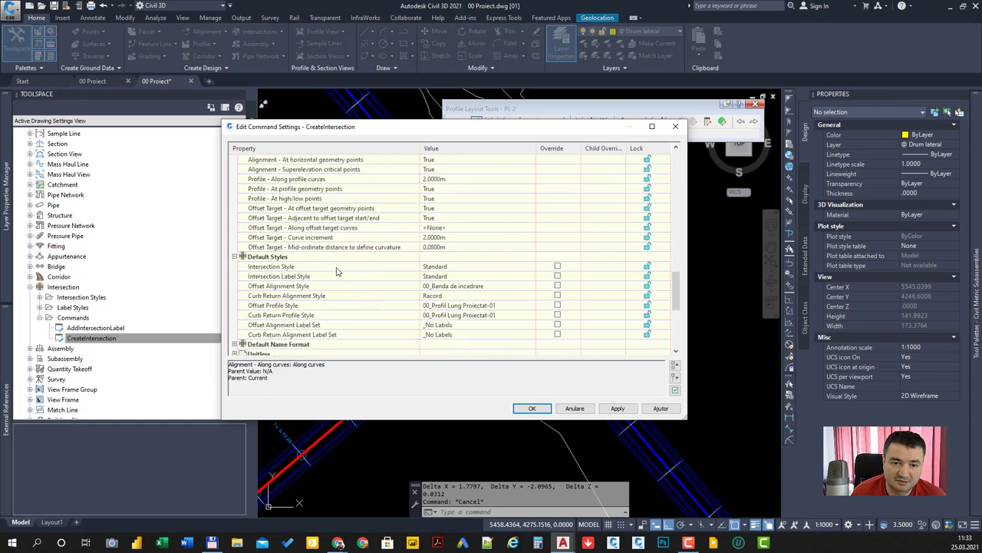
click(456, 229)
click(456, 233)
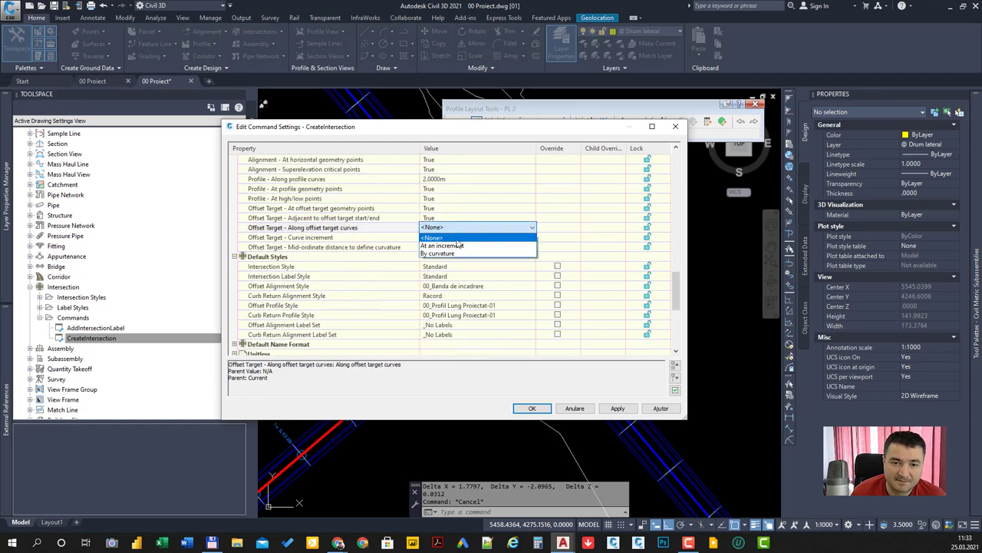
click(426, 257)
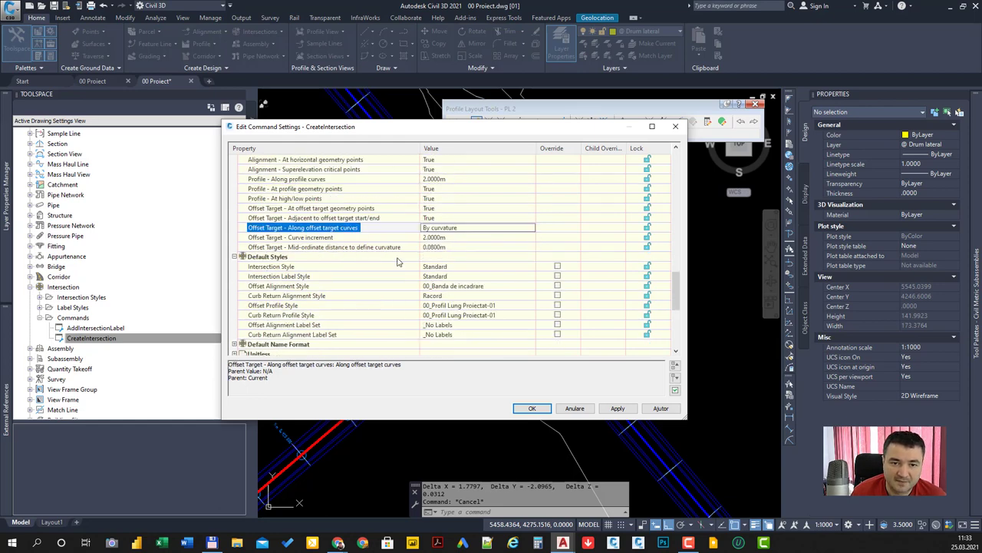
Expand the Default Name Format group to review its entries.
click(322, 276)
scroll(338, 295, down, 1)
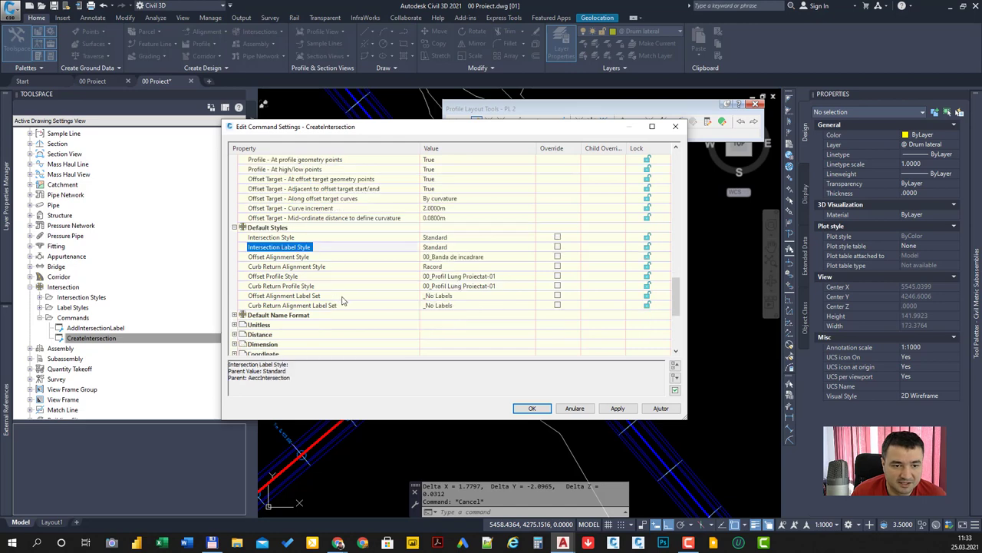
scroll(327, 308, down, 1)
scroll(329, 297, down, 1)
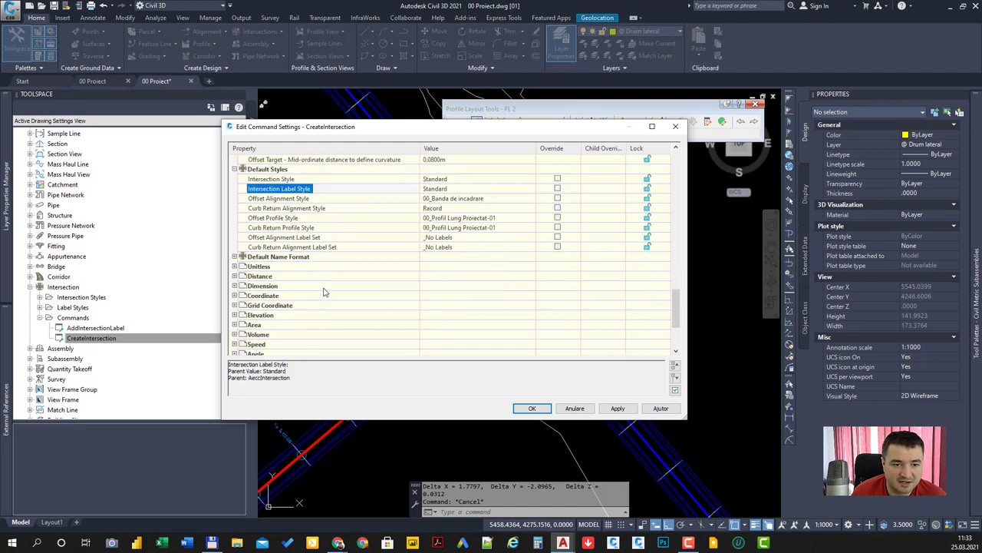
click(284, 258)
double_click(284, 258)
scroll(368, 273, down, 1)
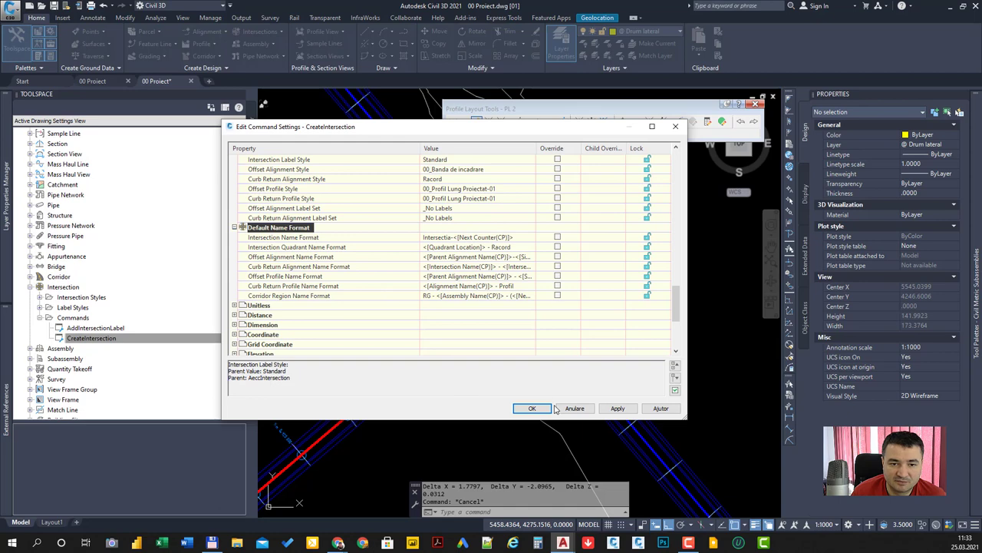
Apply the settings and start Create Intersection at the red and blue alignments' crossing point.
click(530, 409)
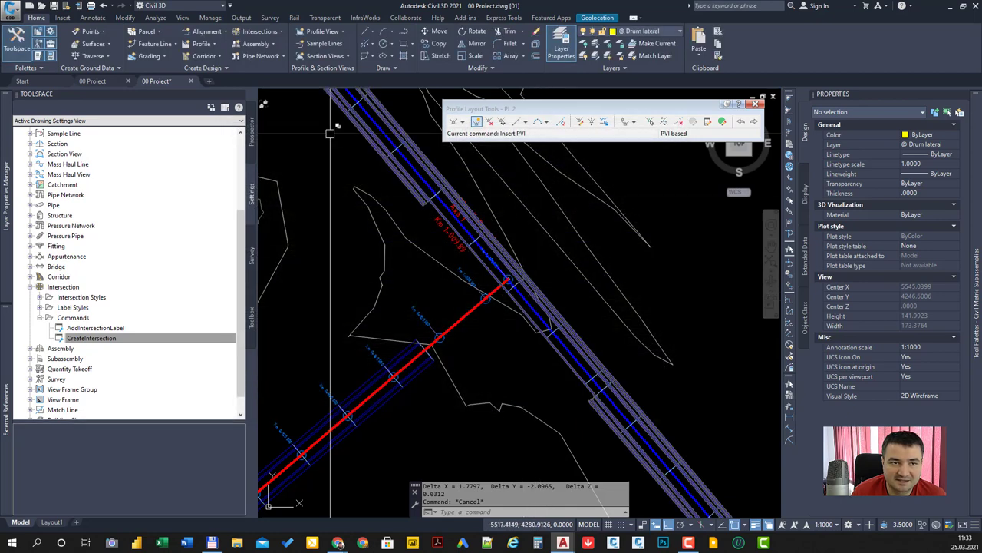
click(252, 129)
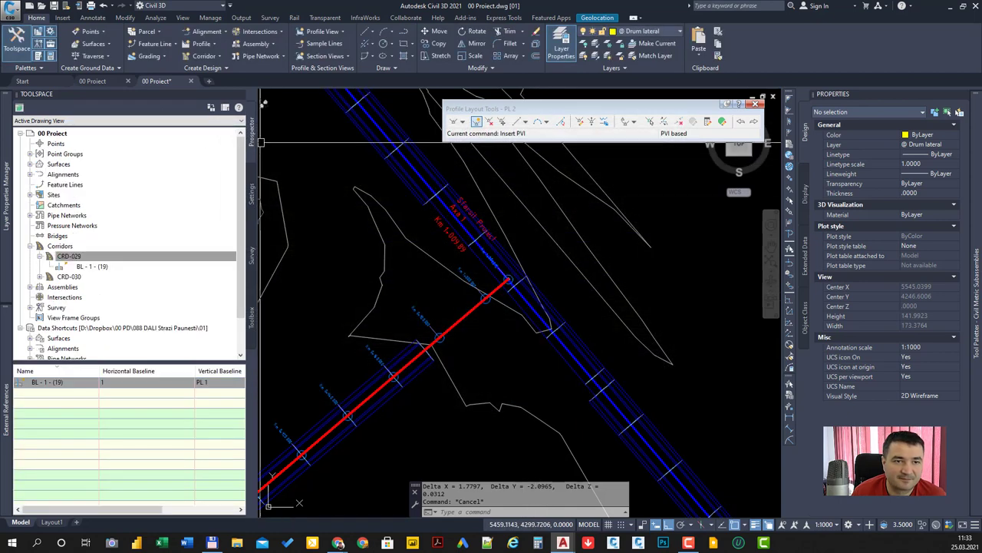
click(259, 32)
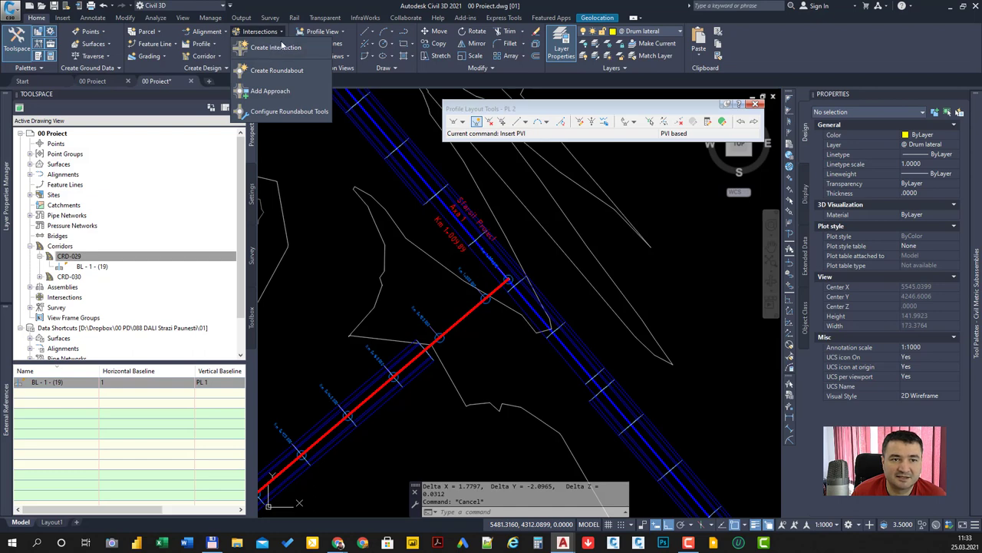
click(277, 48)
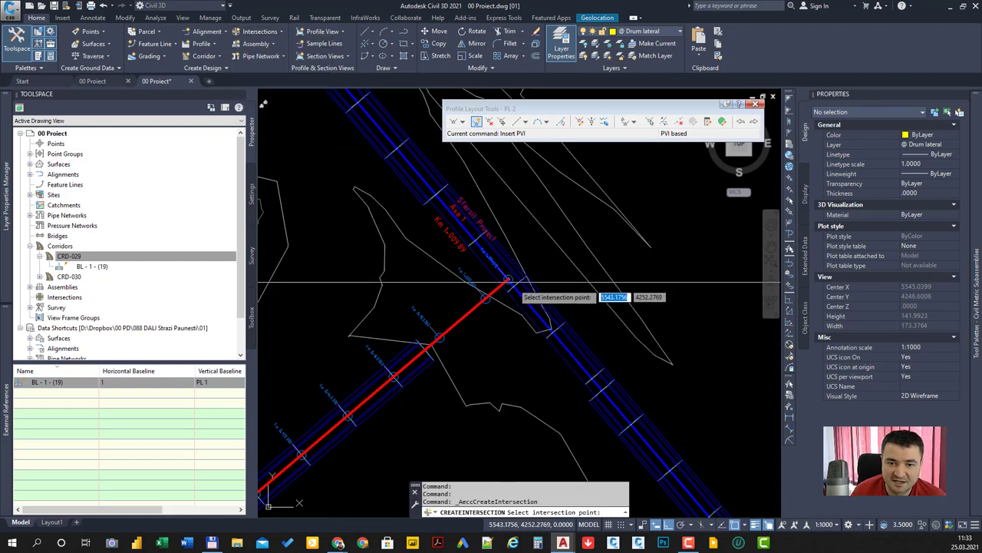
click(507, 281)
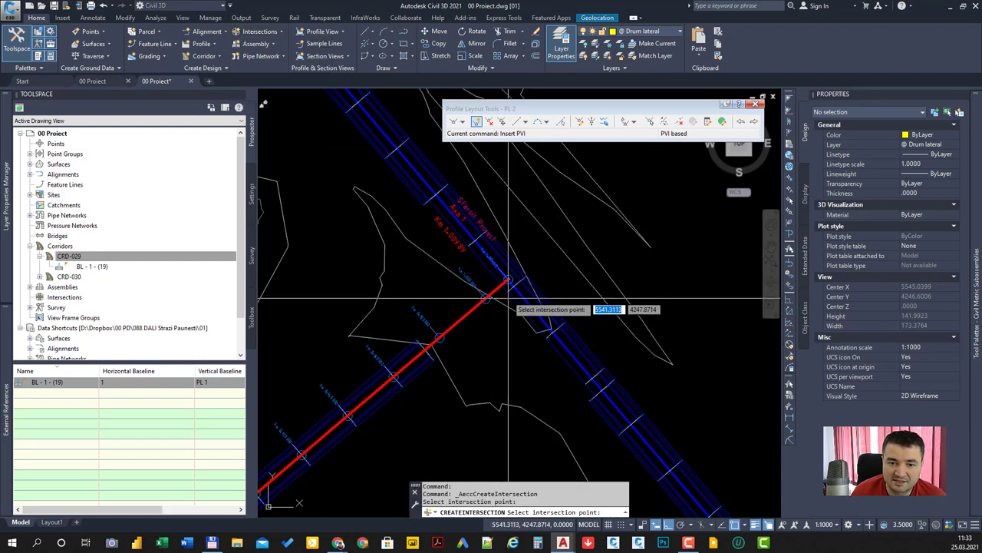
click(507, 281)
scroll(506, 277, up, 3)
scroll(504, 273, up, 2)
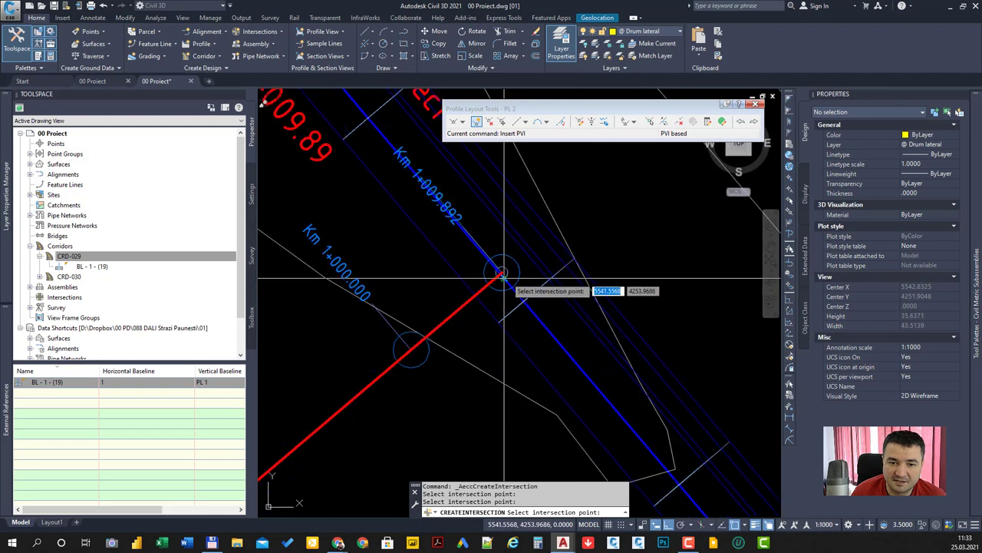
scroll(502, 273, up, 2)
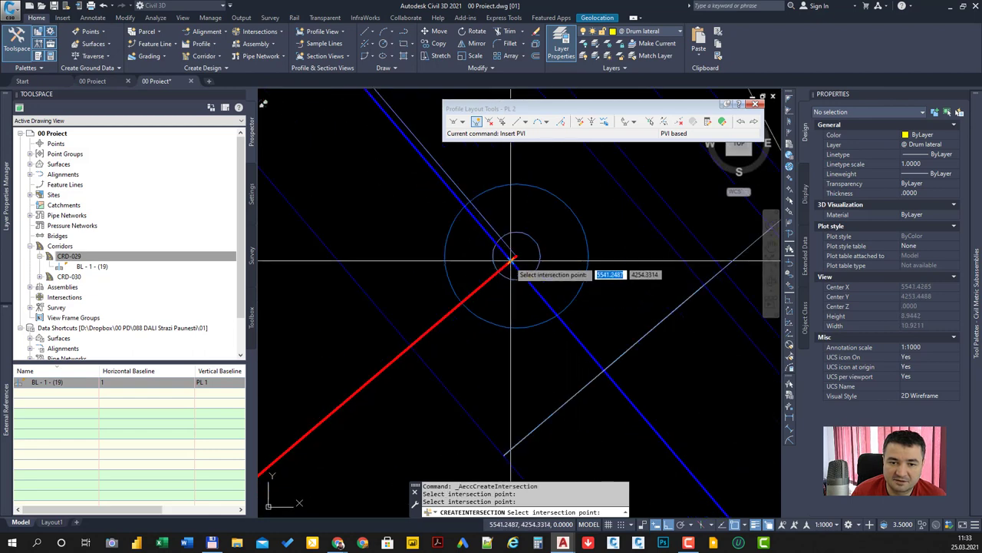
click(515, 258)
Select the blue road as the main road alignment.
scroll(515, 258, down, 4)
scroll(517, 269, down, 3)
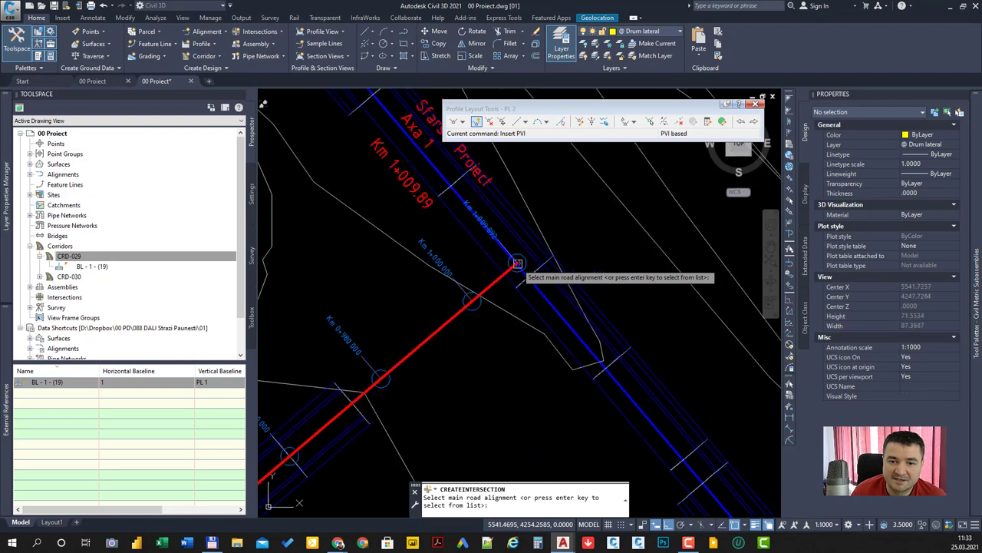
scroll(517, 273, down, 3)
scroll(518, 276, up, 2)
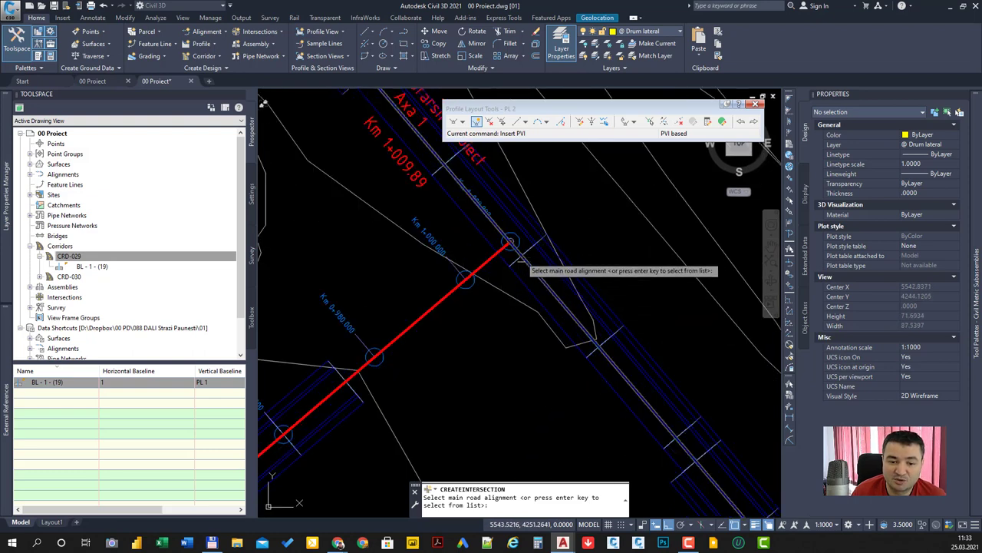
scroll(499, 244, up, 2)
scroll(507, 242, up, 7)
scroll(511, 240, up, 1)
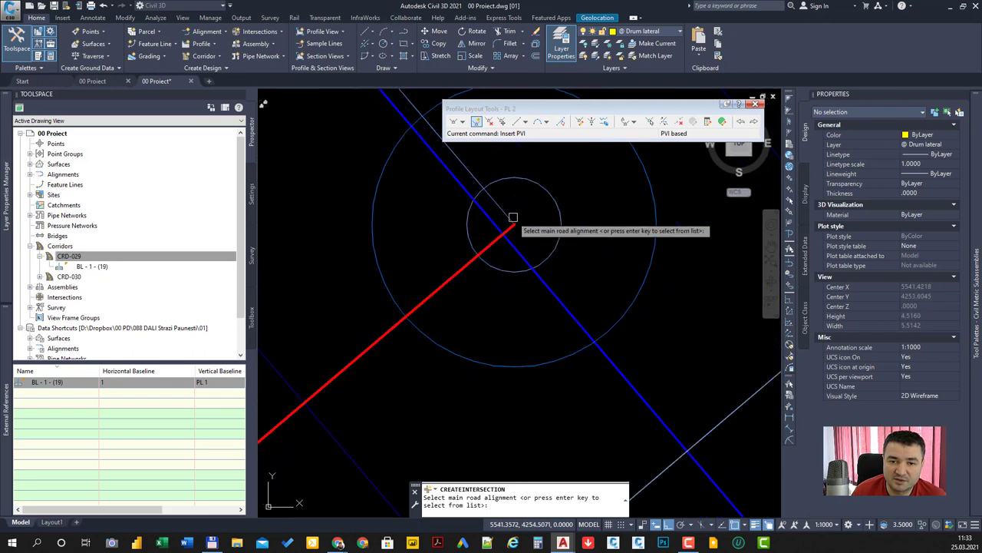
scroll(512, 222, up, 1)
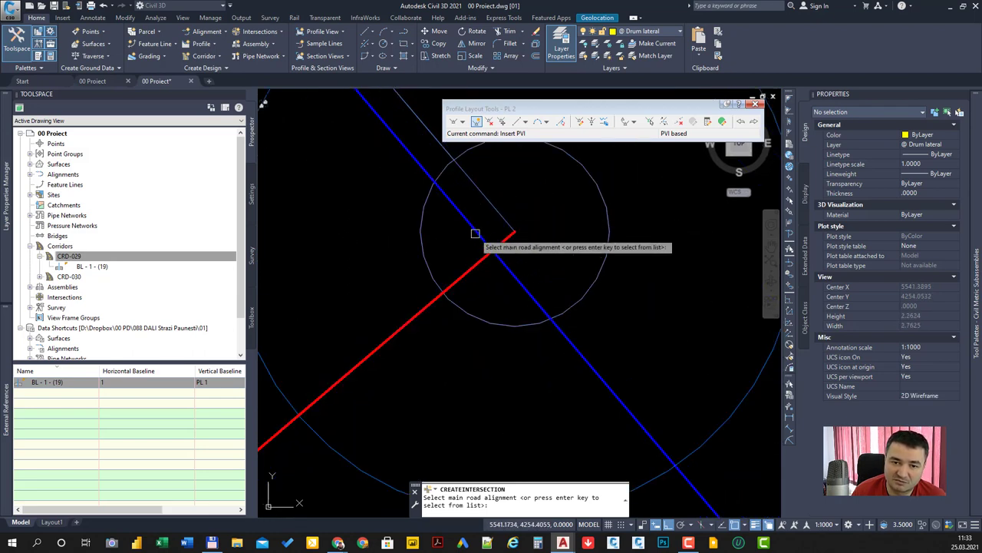
scroll(519, 268, down, 3)
scroll(518, 268, down, 3)
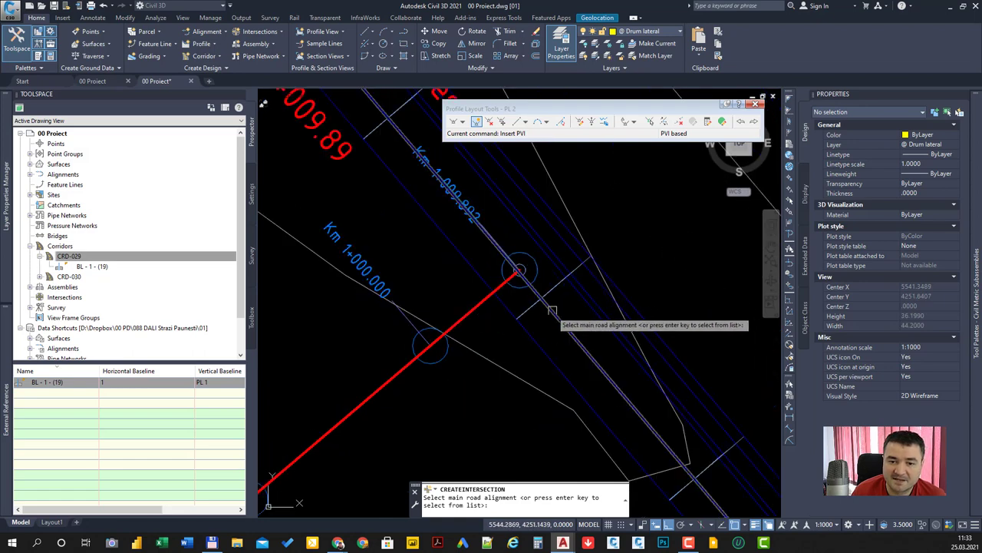
click(518, 269)
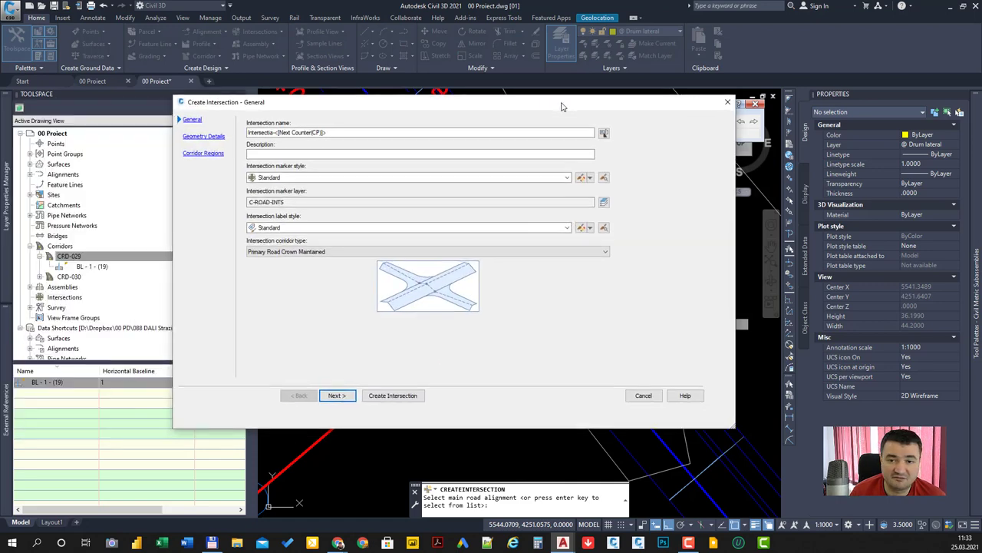
Advance the wizard to Geometry Details with alignment 2 (PL 2) first, cancelling Offset Parameters.
drag(565, 97, 703, 92)
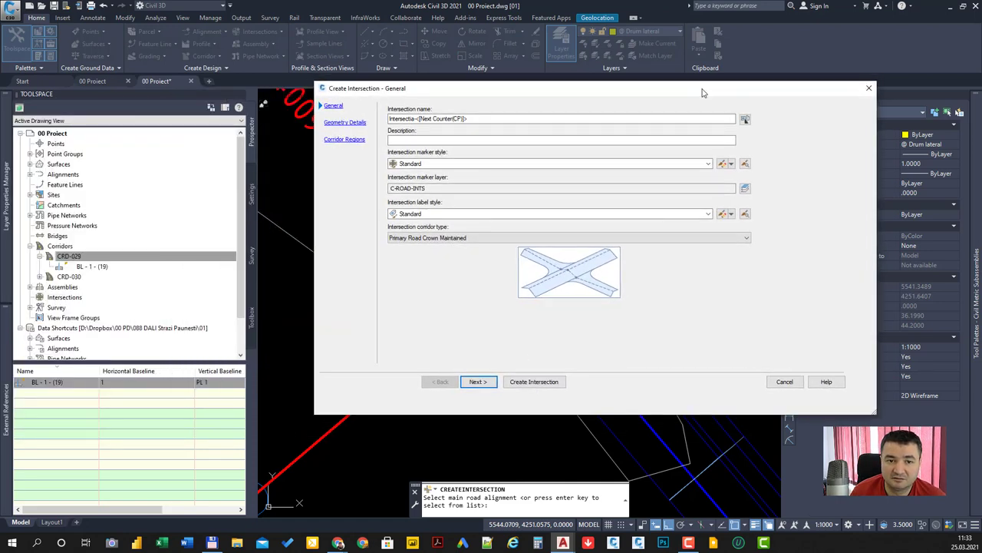
click(479, 383)
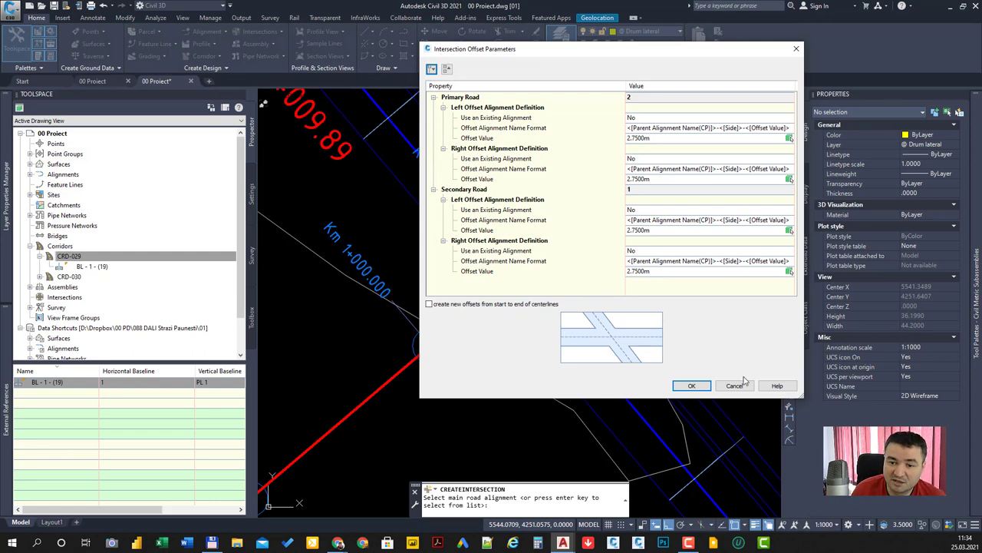
click(692, 385)
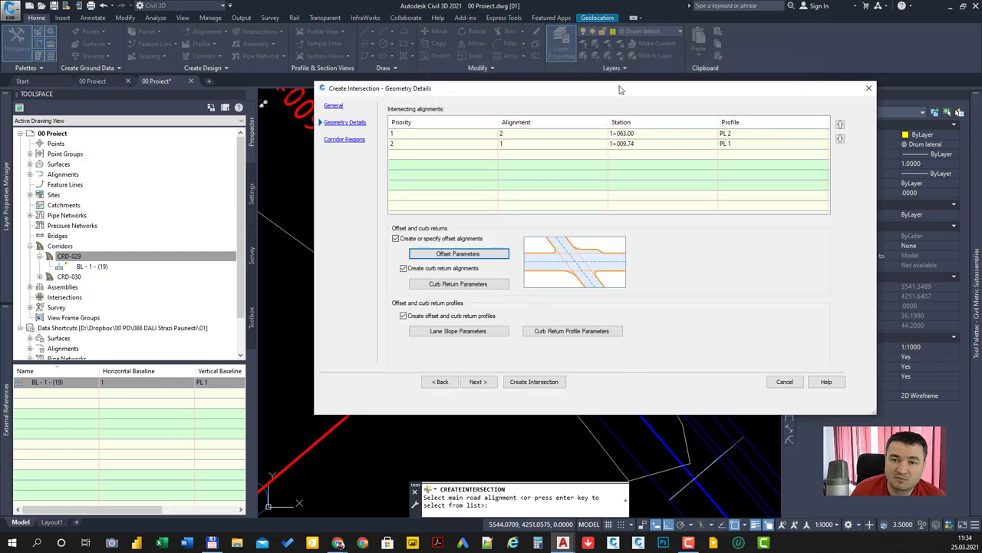
mouse_move(620, 90)
mouse_down()
mouse_move(586, 163)
mouse_move(626, 151)
mouse_up()
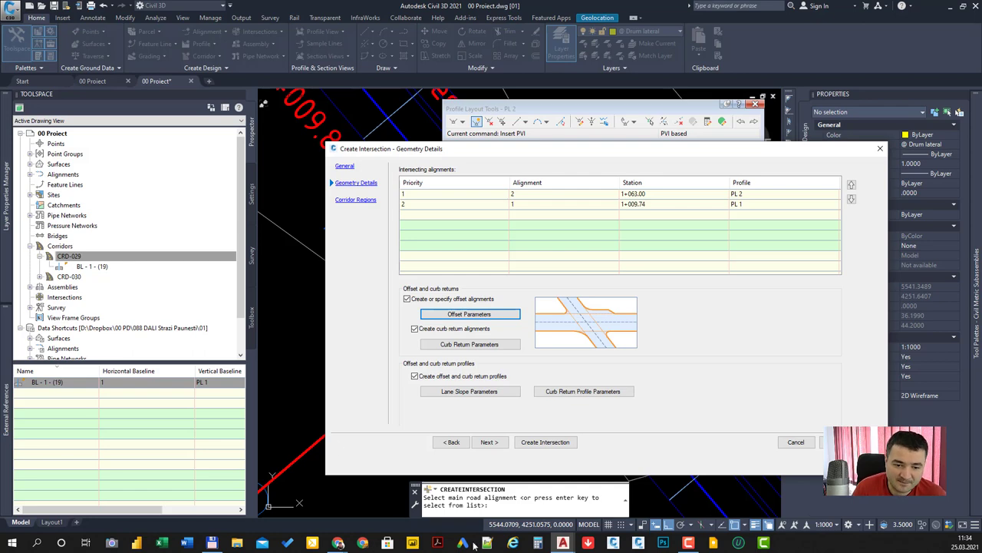
Work out 50 × 7 = 350 in Windows Calculator, then minimize it.
click(538, 542)
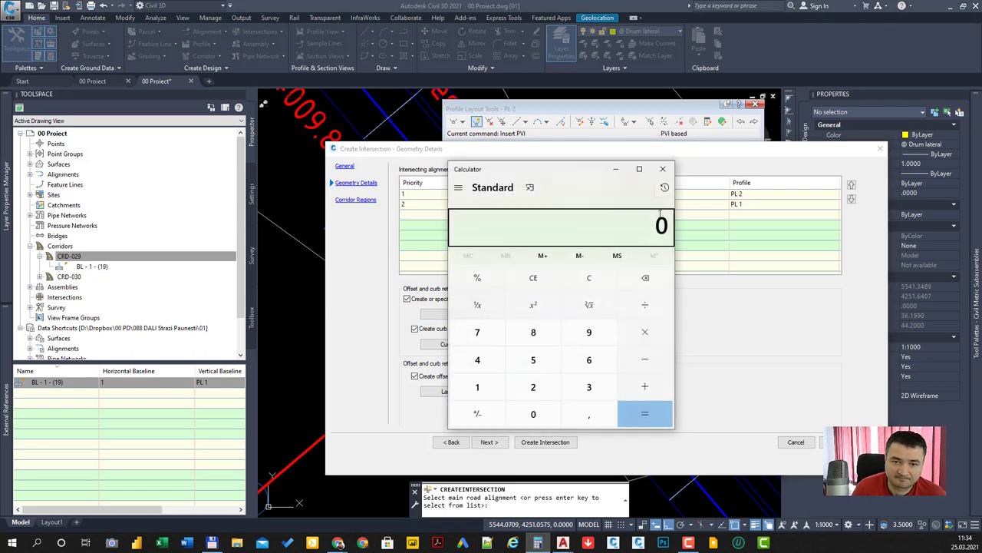
drag(564, 175, 536, 136)
key(Escape)
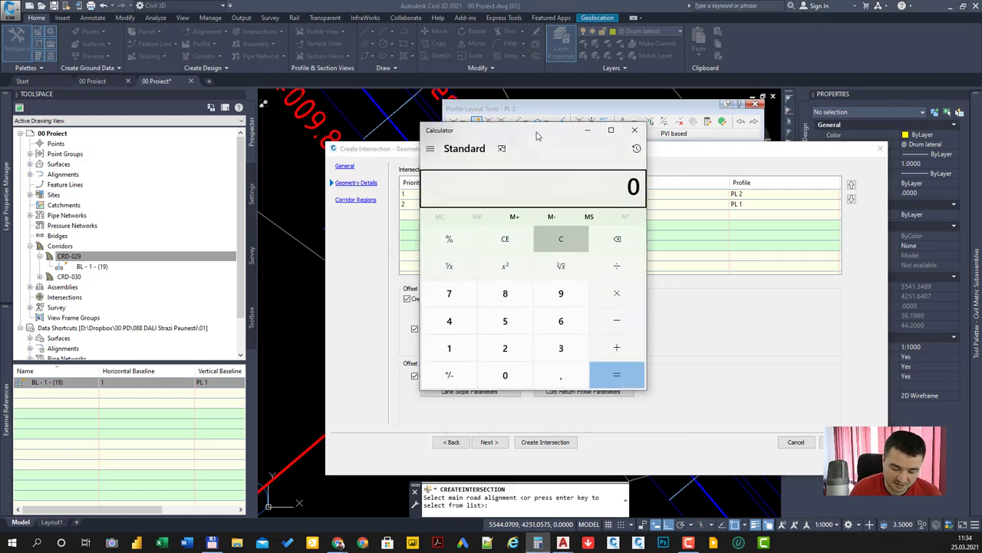
text(50*)
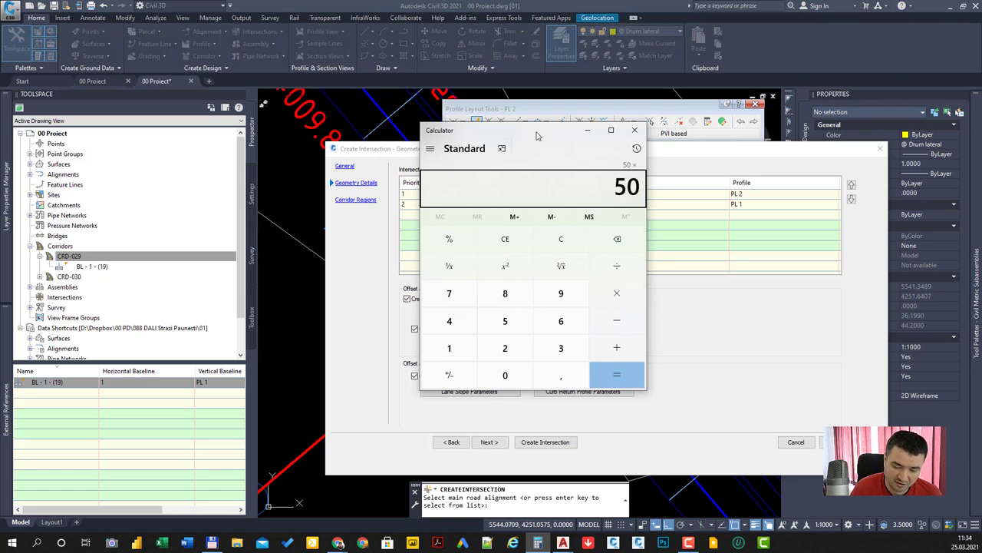
text(7)
key(Return)
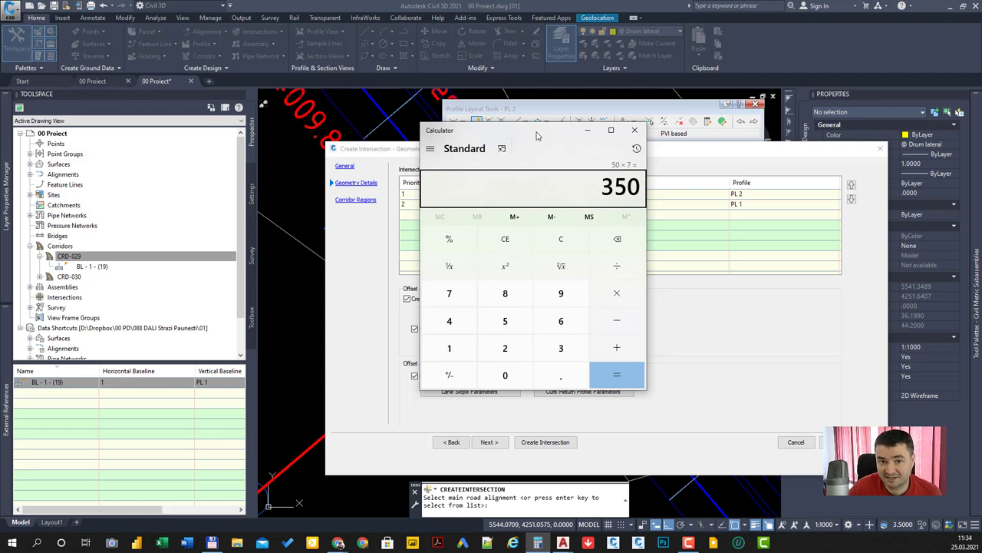
click(587, 130)
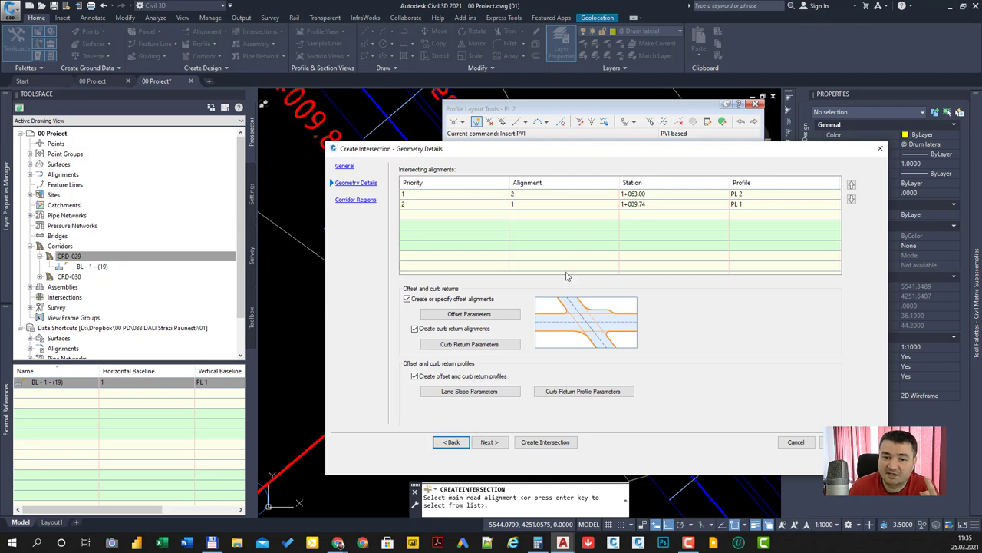
Leave the intersection offsets at 2.7500 m each side and bring up the curb return parameters.
click(485, 320)
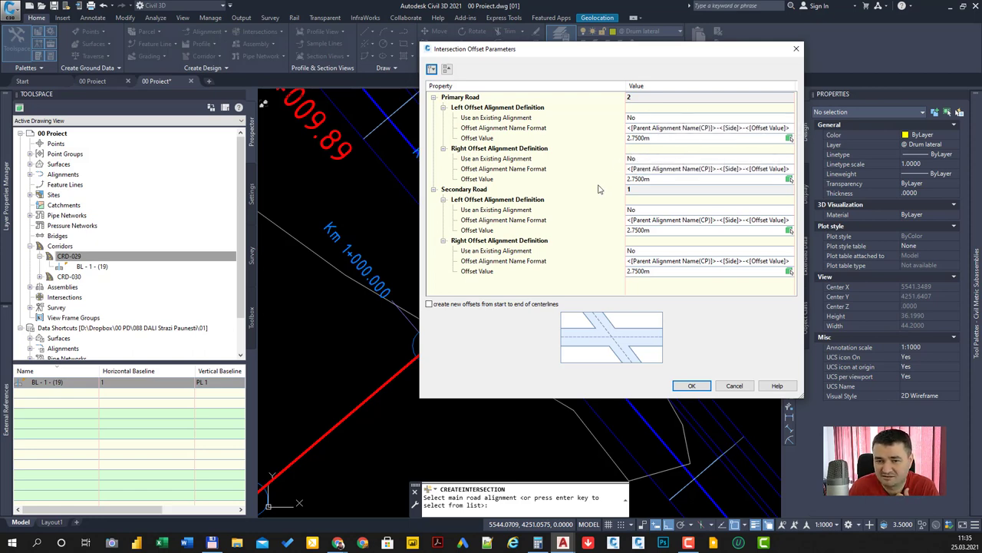
click(735, 386)
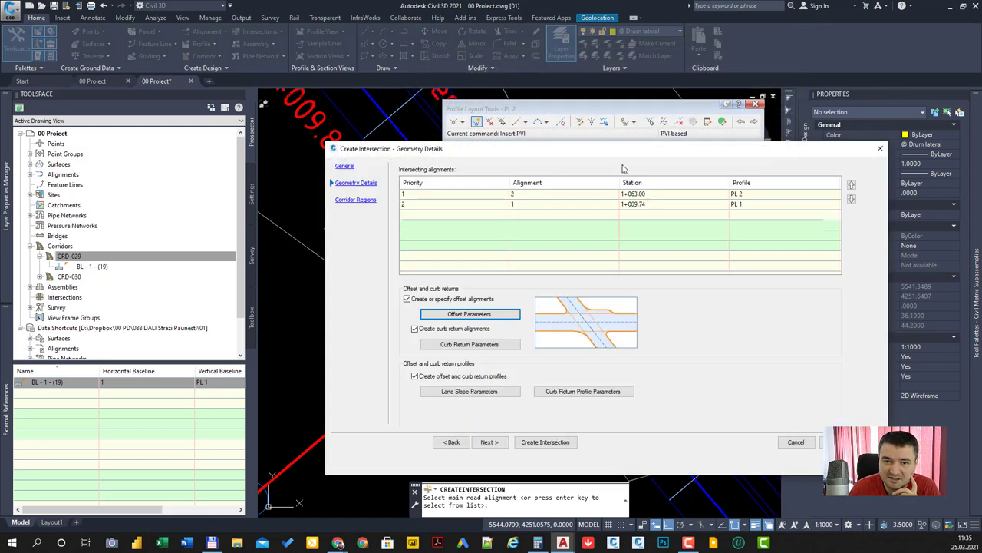
click(495, 445)
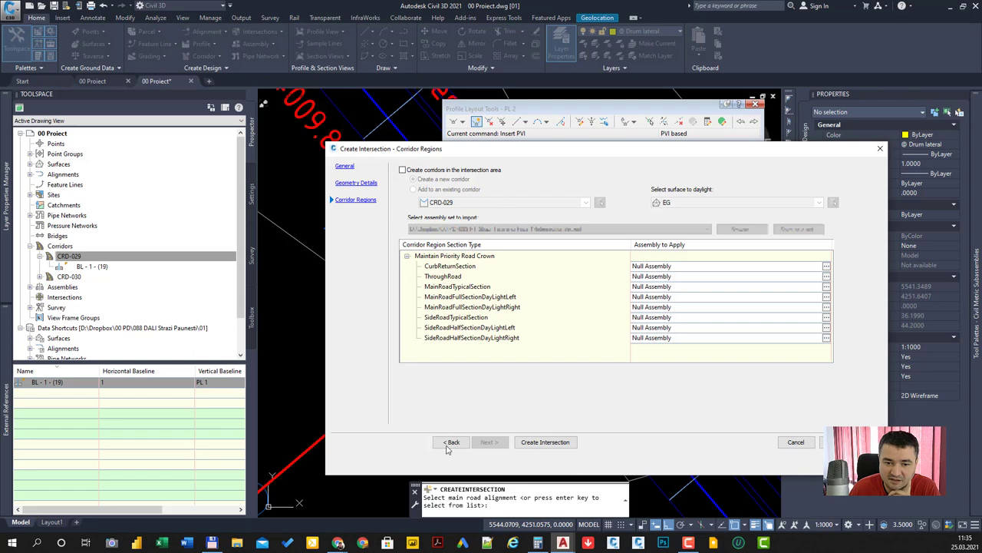
click(451, 443)
click(453, 316)
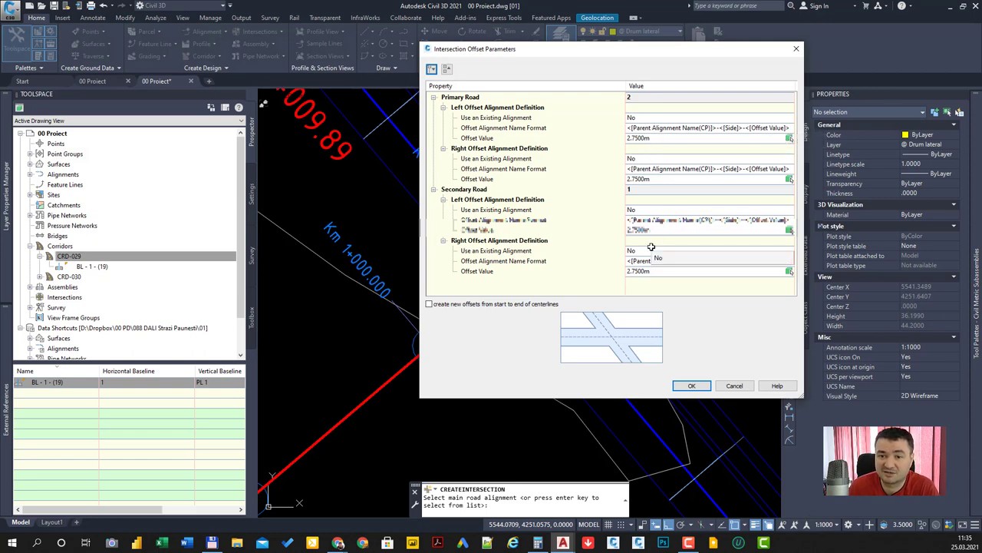
click(734, 385)
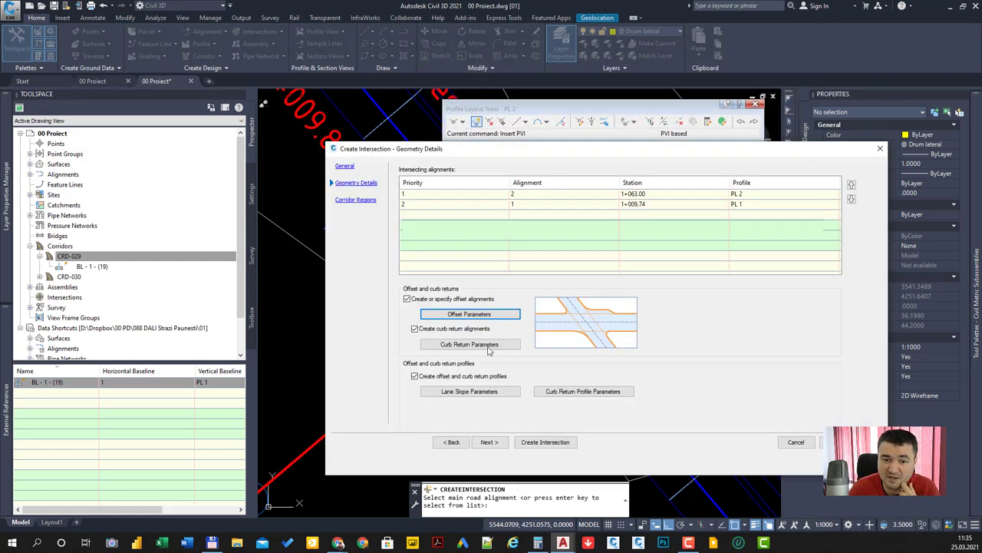
click(464, 350)
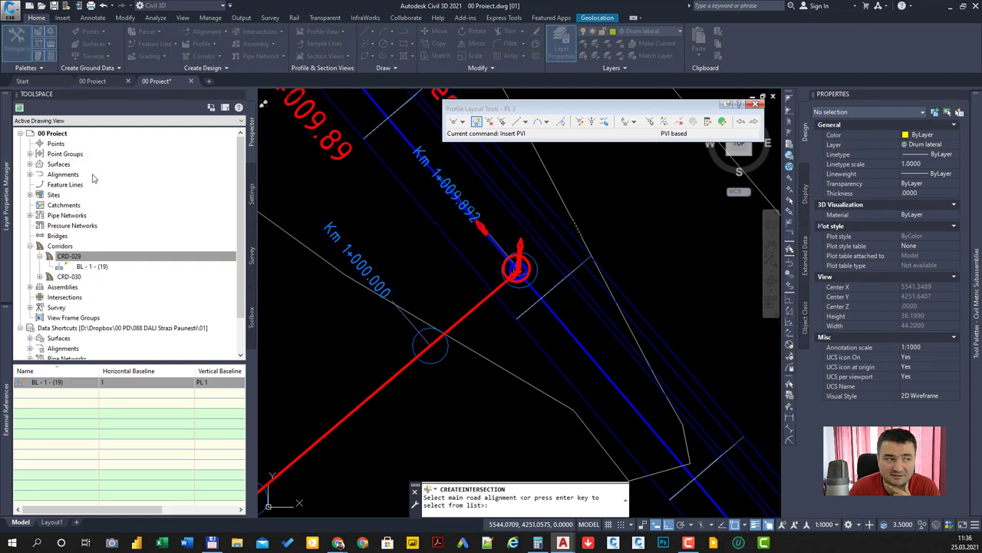
Keep the 12.0000 m curb return radius and -2.50% lane slopes, then advance to Corridor Regions.
drag(475, 101, 641, 102)
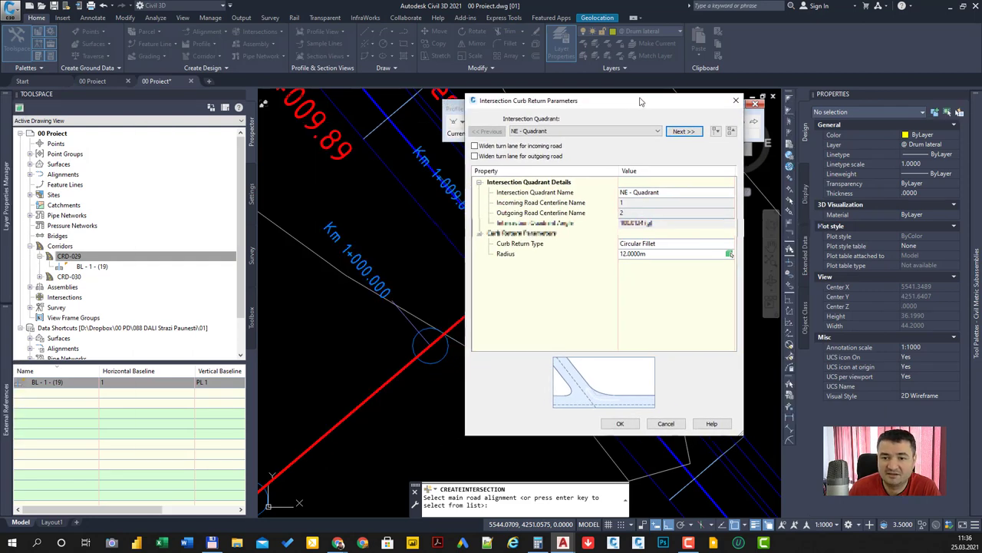
click(737, 103)
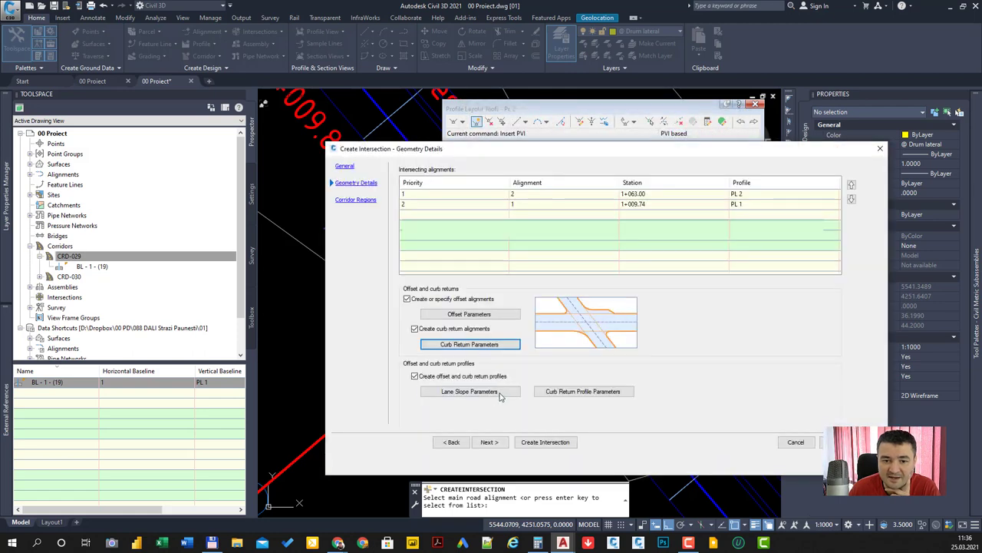
click(452, 391)
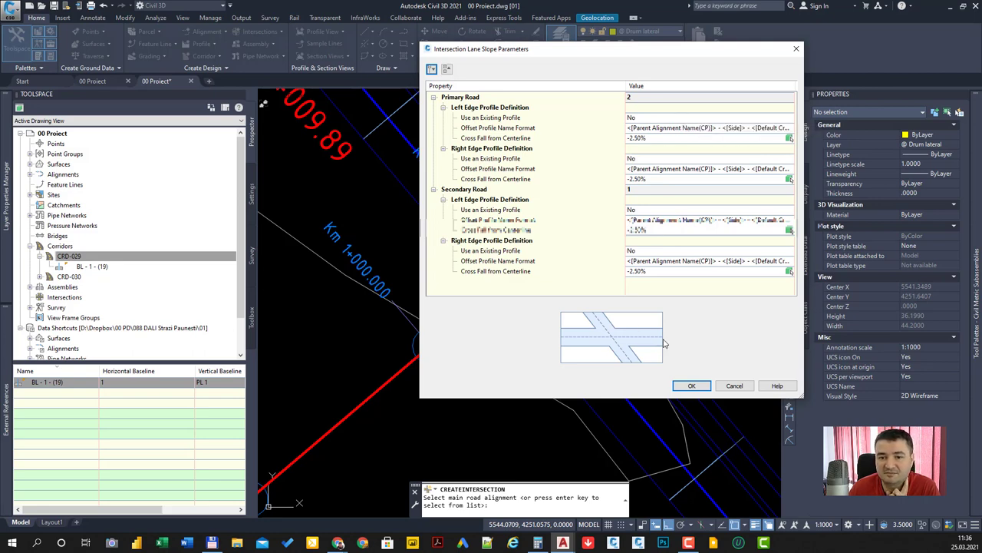
click(735, 386)
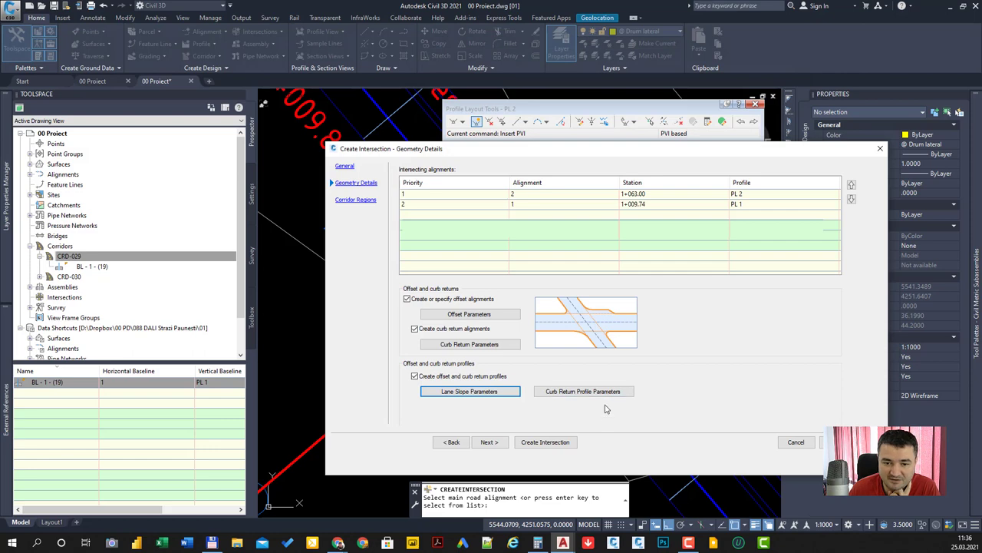
click(490, 442)
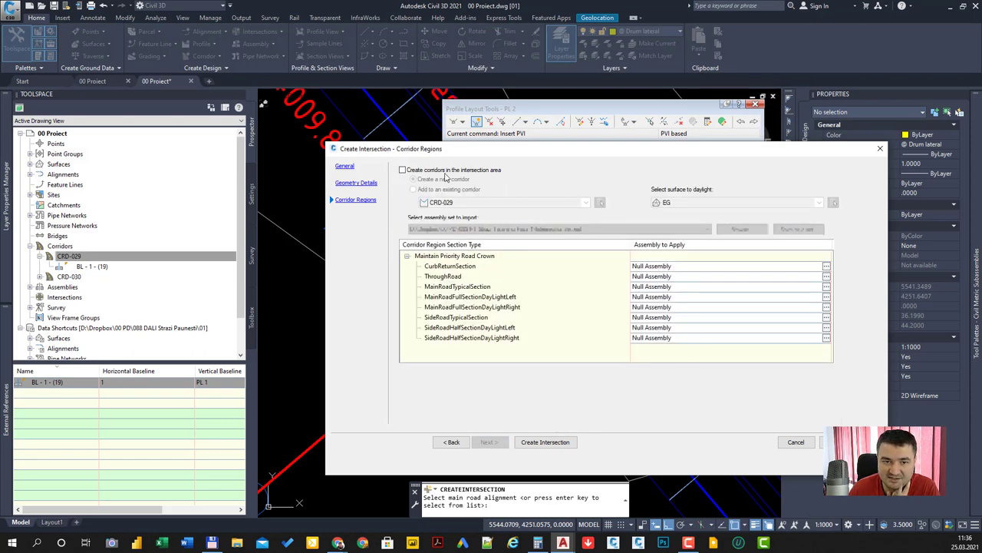
Enable corridor creation, adding to existing corridor CRD-030, and start assigning a CurbReturnSection assembly.
click(436, 170)
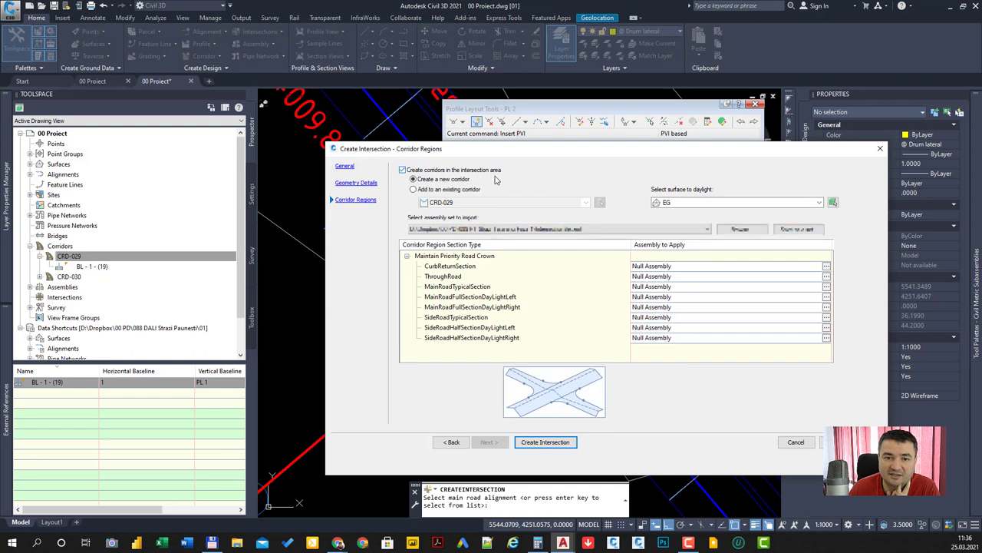
click(466, 191)
click(483, 202)
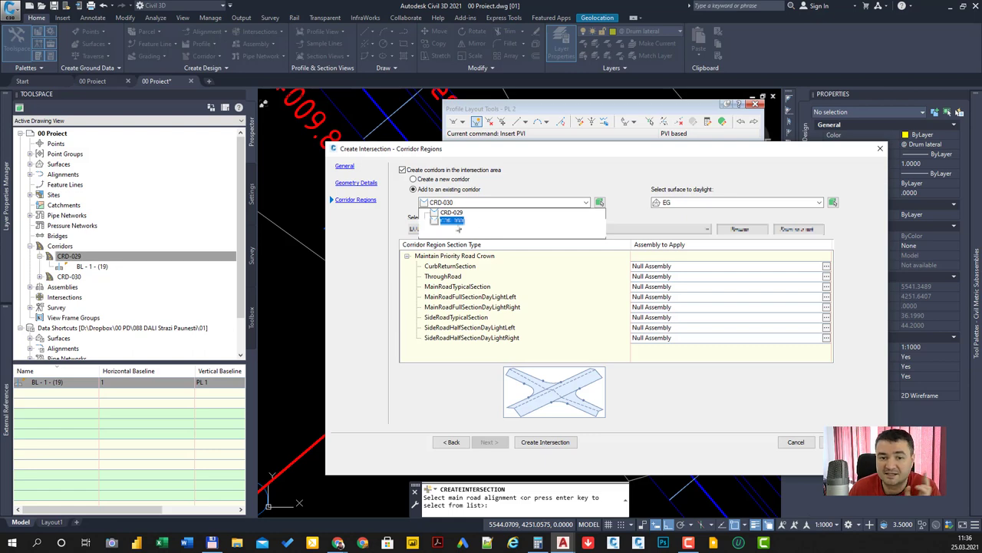
click(454, 221)
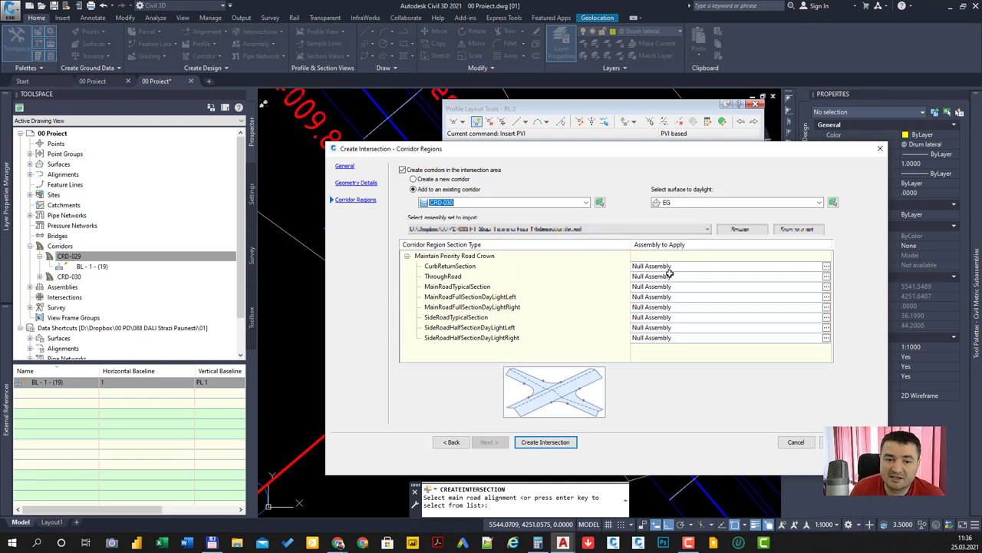
click(469, 267)
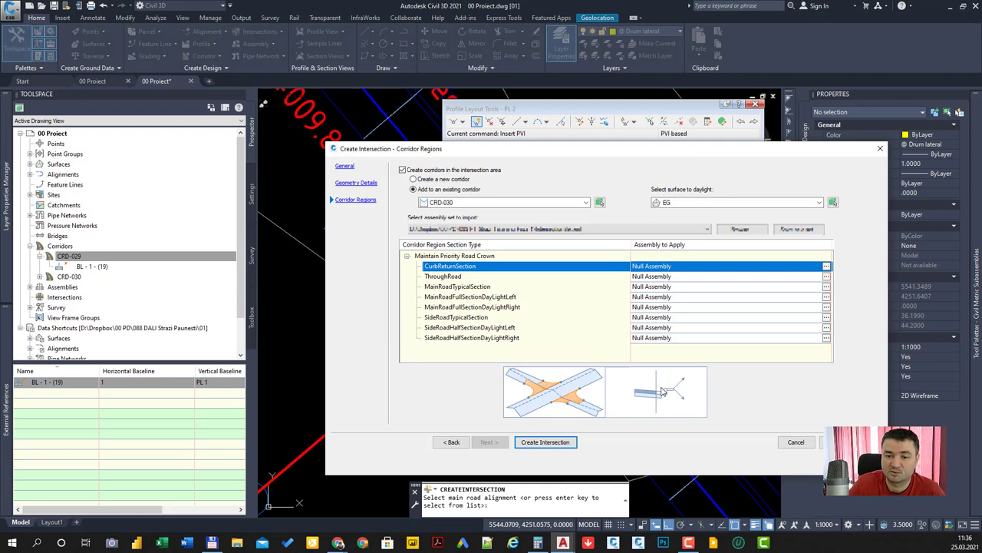
click(826, 266)
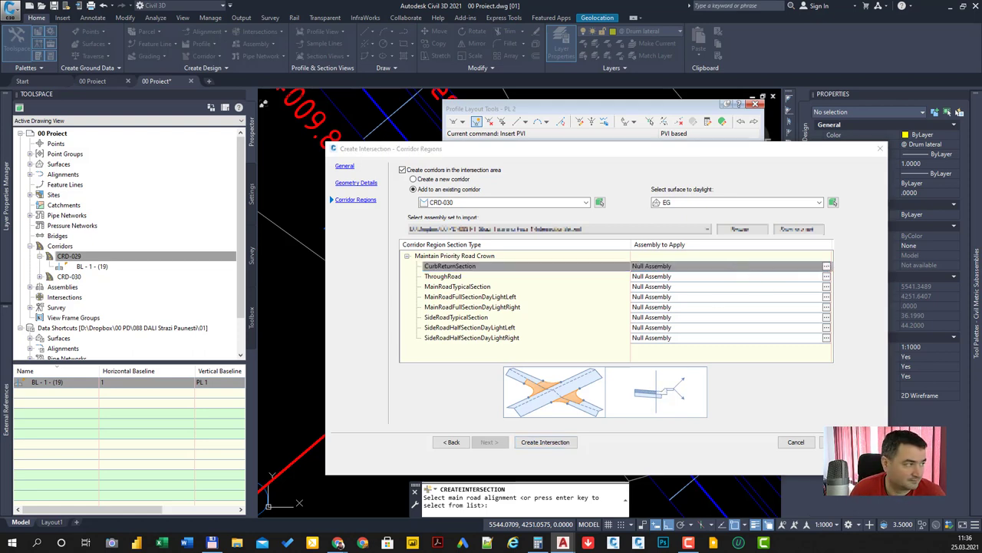
Assign the Racord assembly to CurbReturnSection, leaving the other region types as Null Assembly.
click(522, 241)
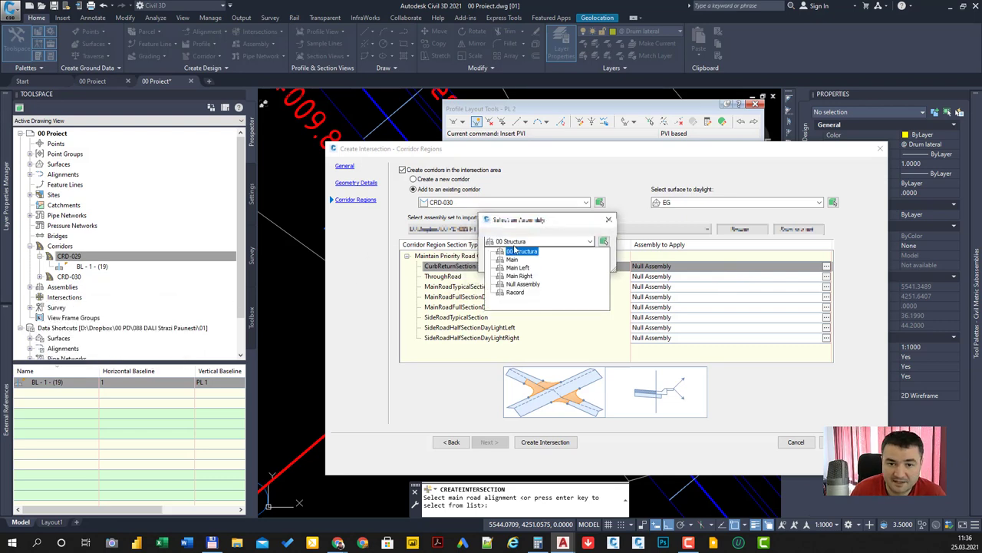
click(520, 293)
click(506, 261)
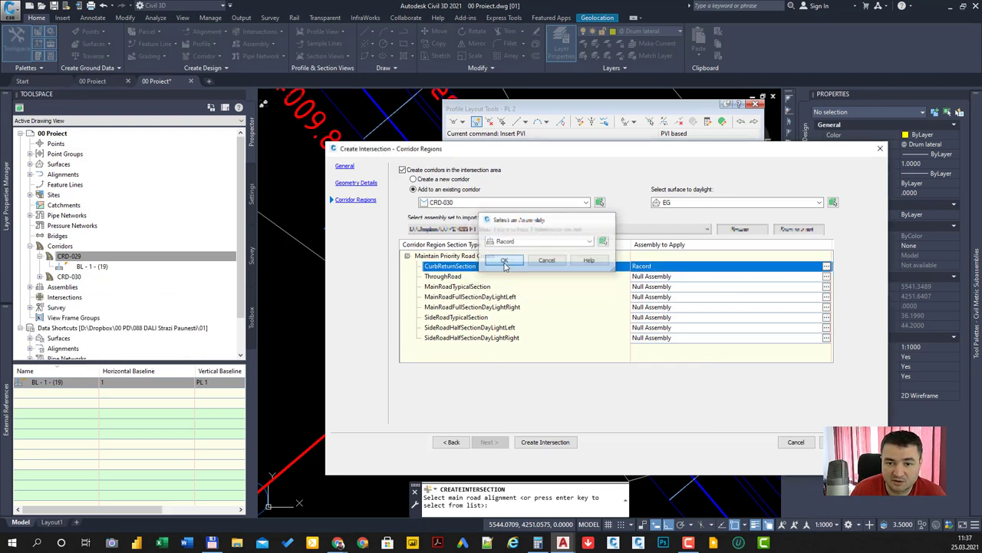
click(463, 278)
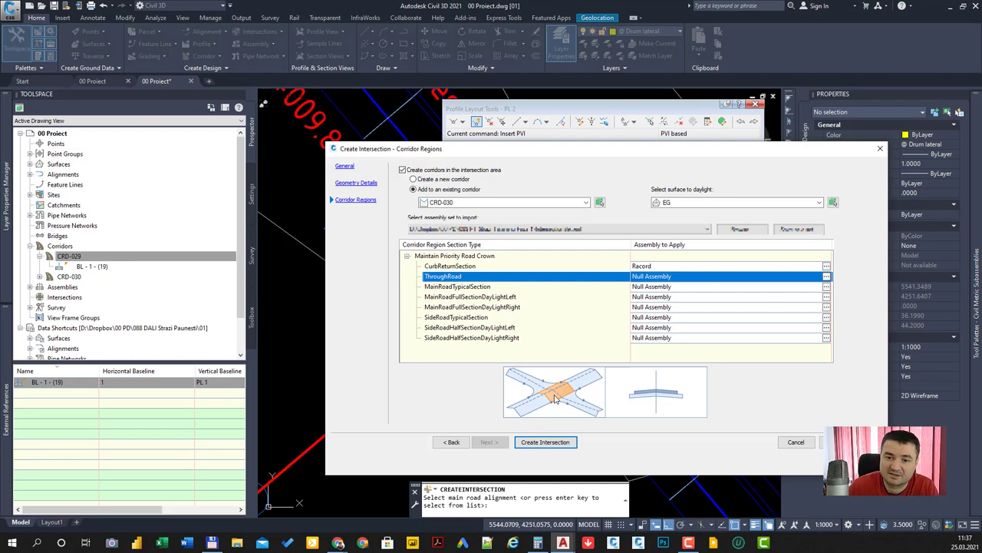
click(485, 287)
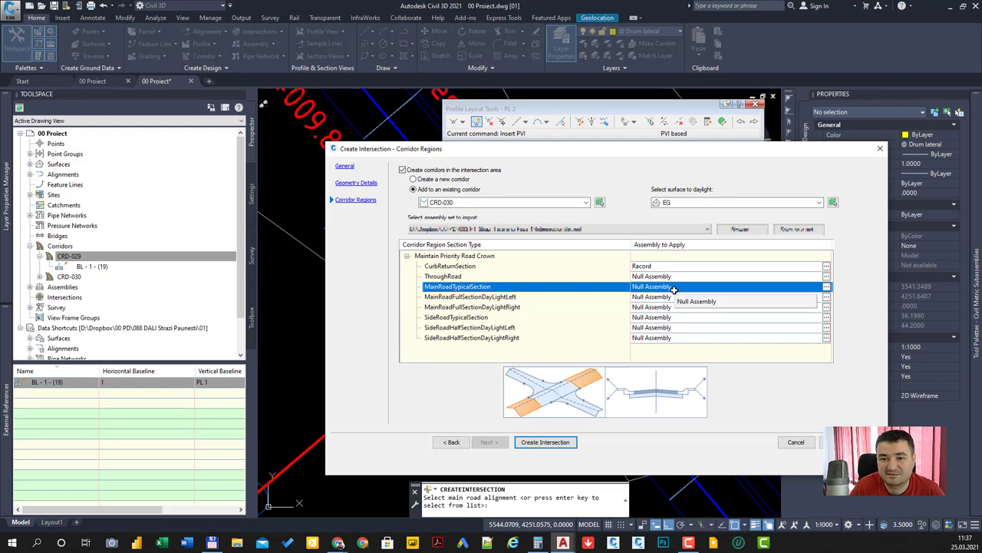
click(537, 297)
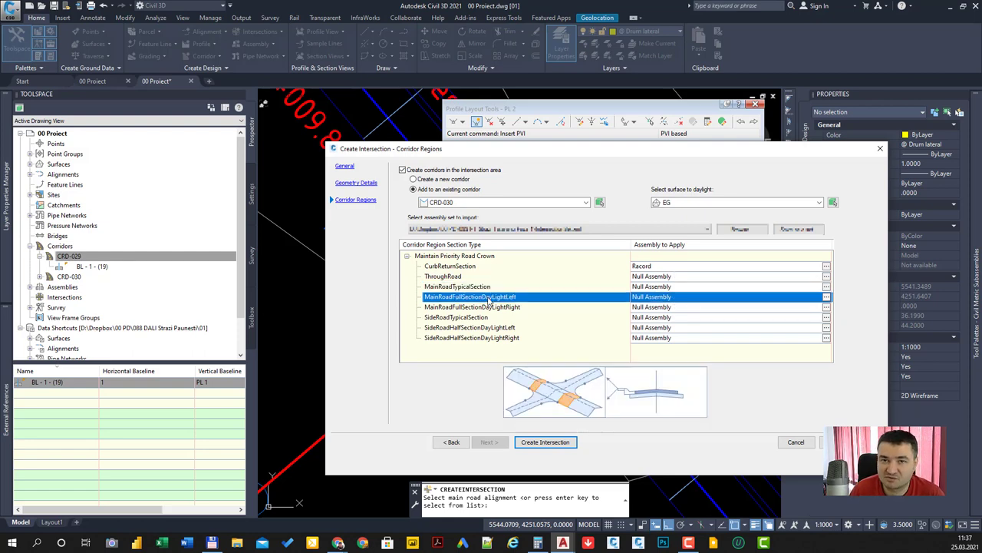
click(501, 309)
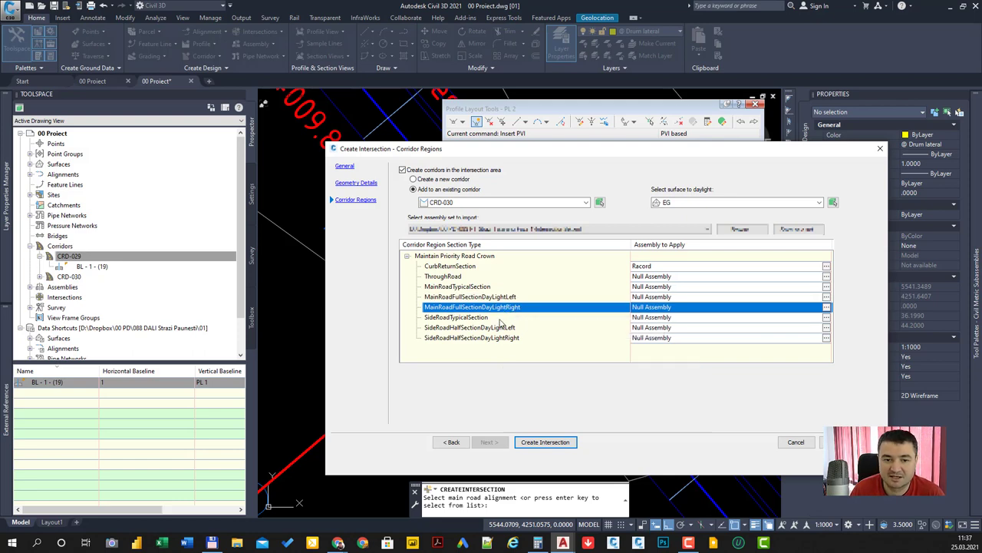
click(500, 318)
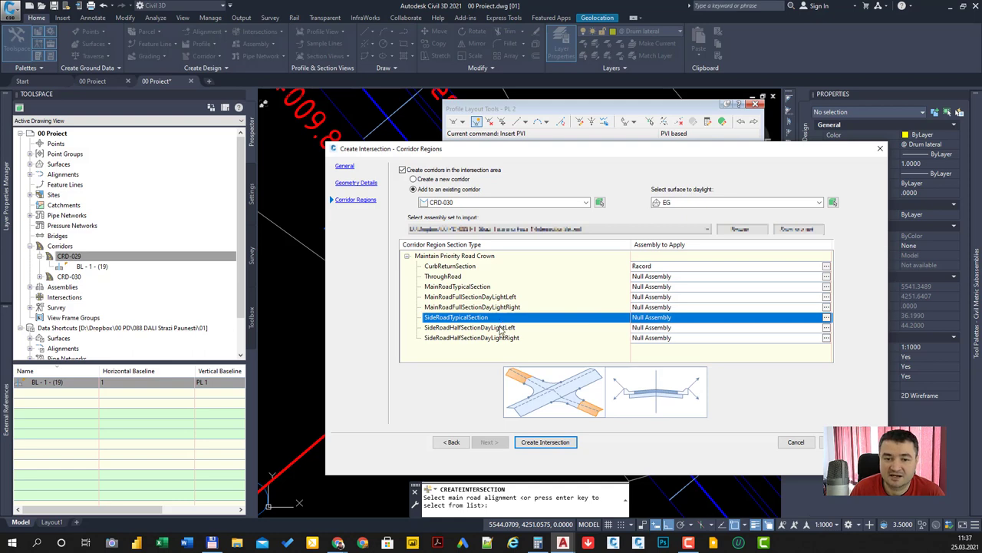
click(500, 329)
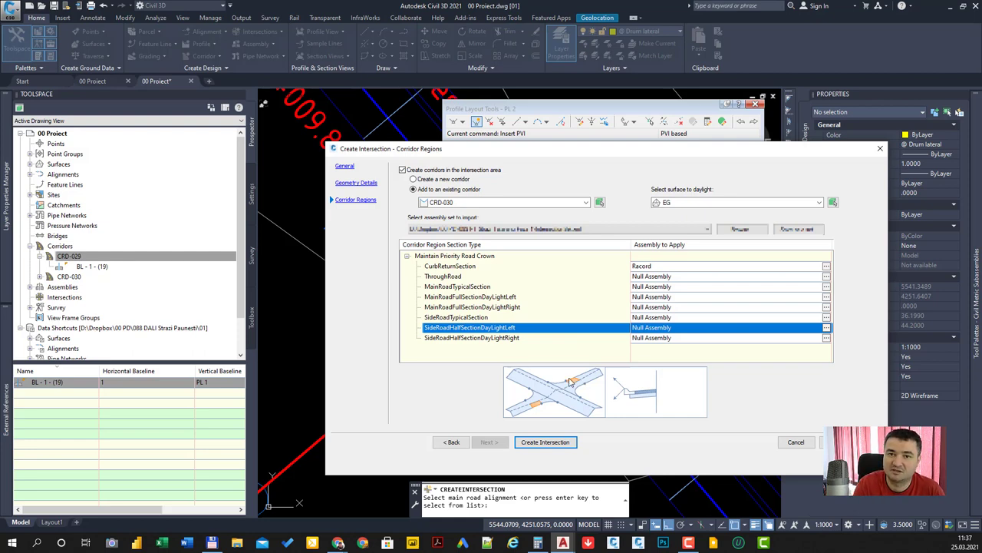
click(518, 338)
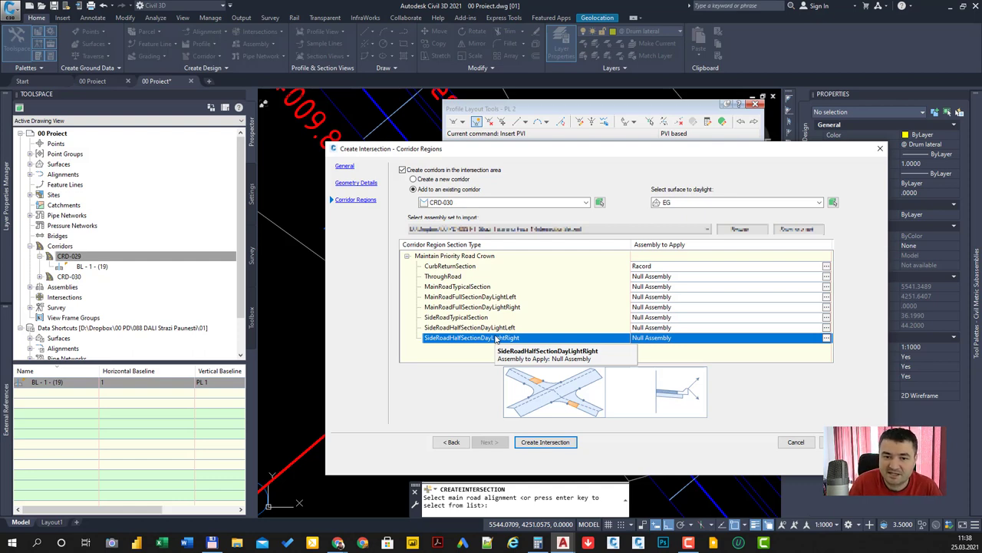
click(460, 286)
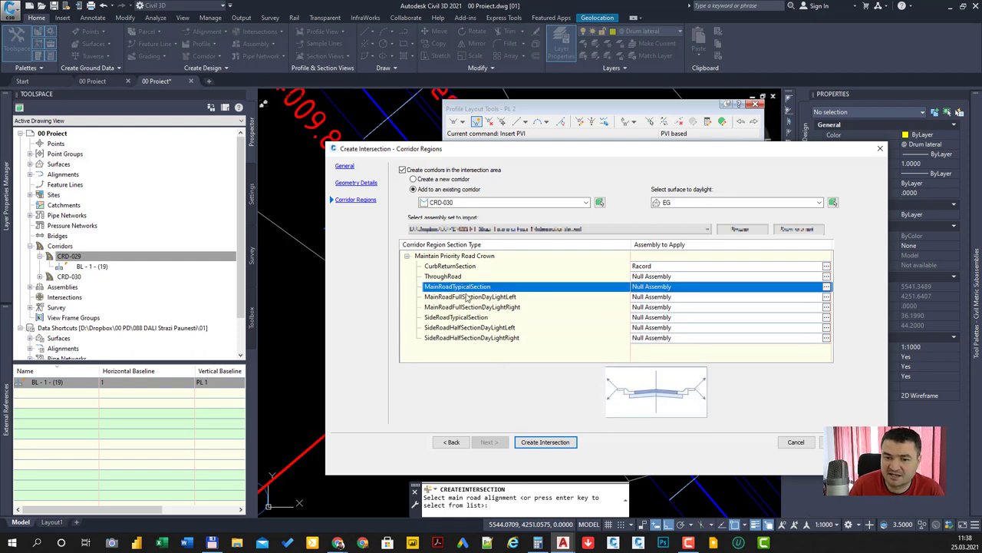
click(464, 306)
click(463, 328)
click(462, 316)
click(462, 297)
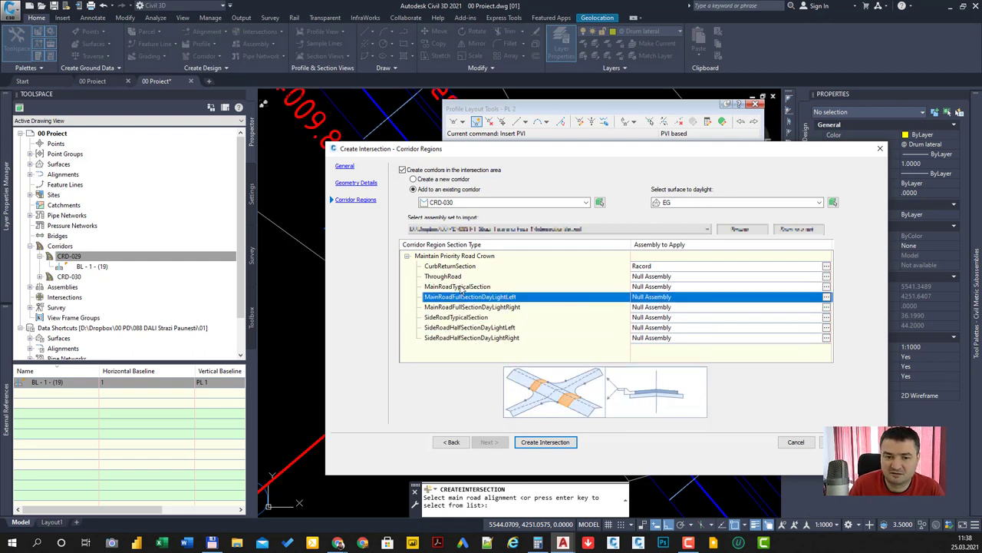
click(459, 287)
click(458, 279)
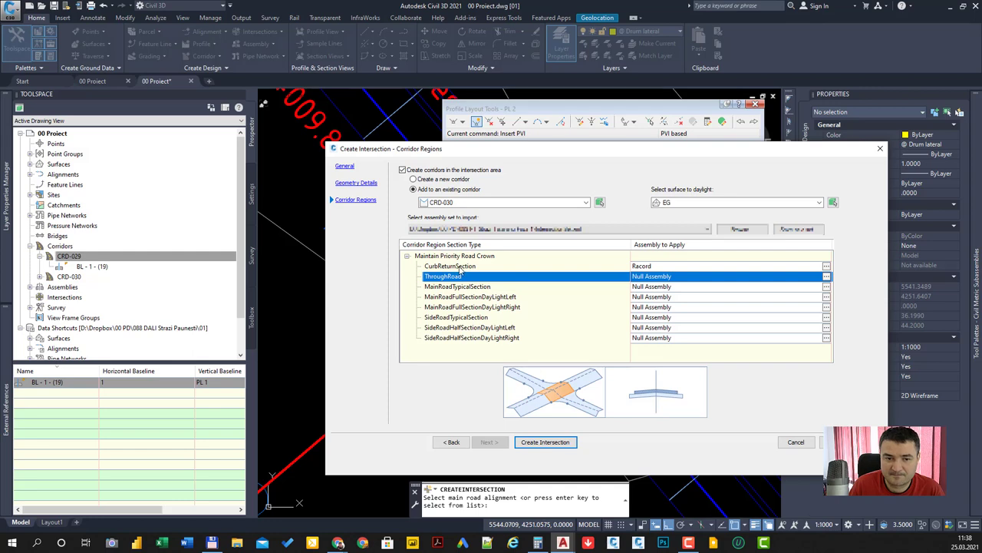
click(460, 266)
click(458, 289)
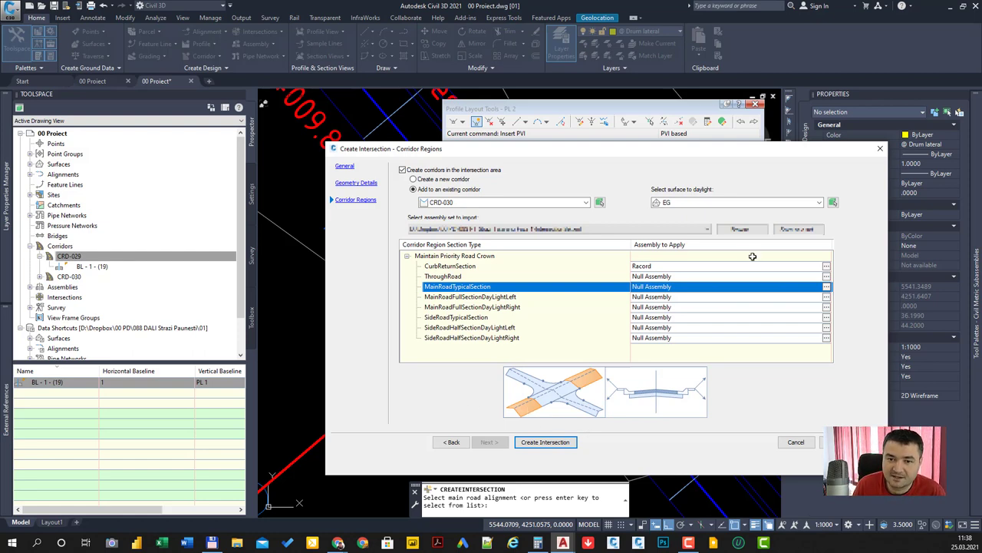
click(660, 203)
click(667, 216)
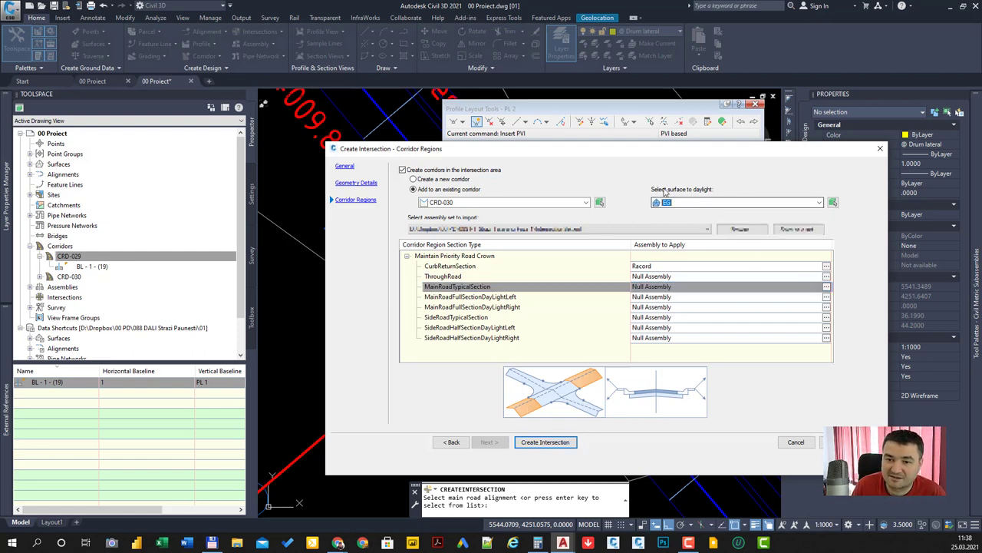
click(542, 444)
click(543, 444)
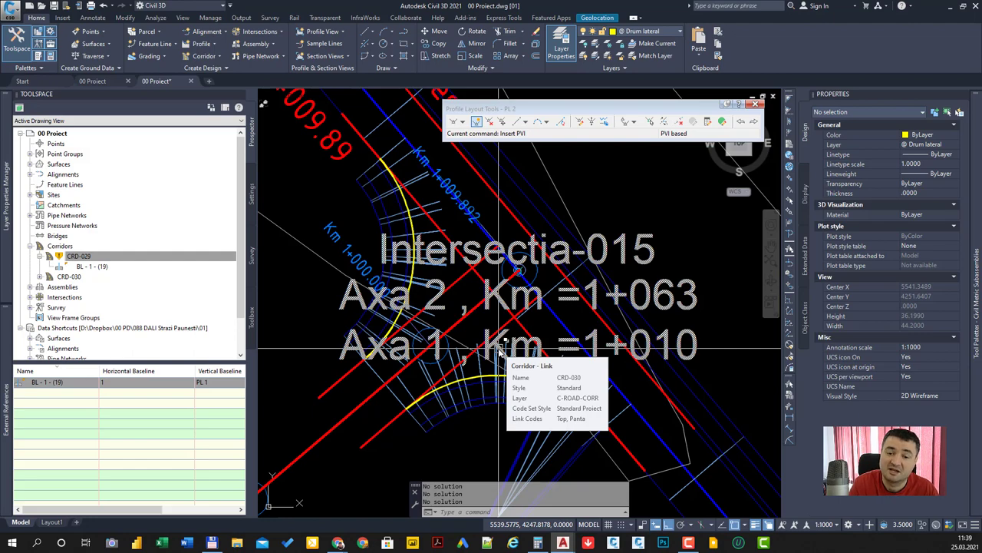
scroll(483, 428, down, 3)
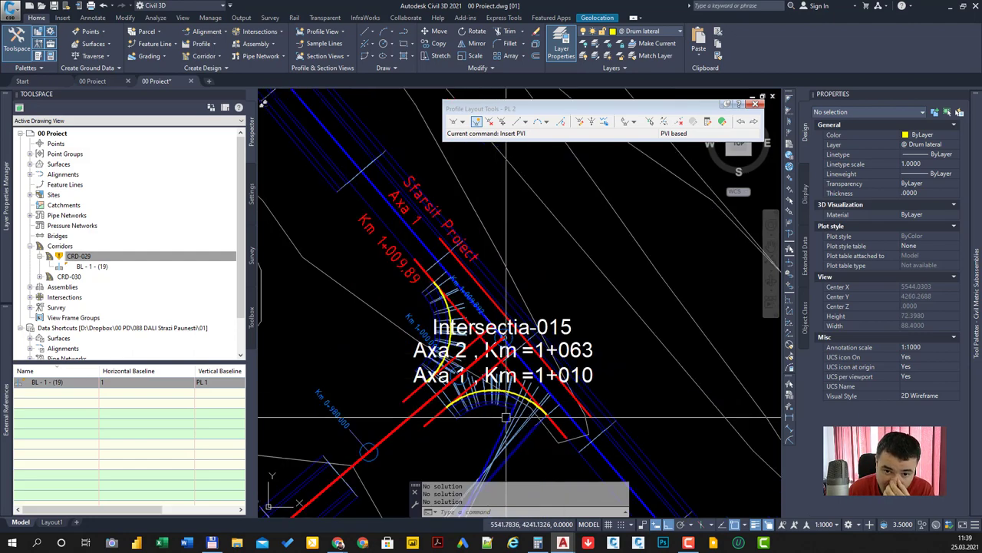
scroll(515, 290, up, 3)
scroll(515, 290, down, 3)
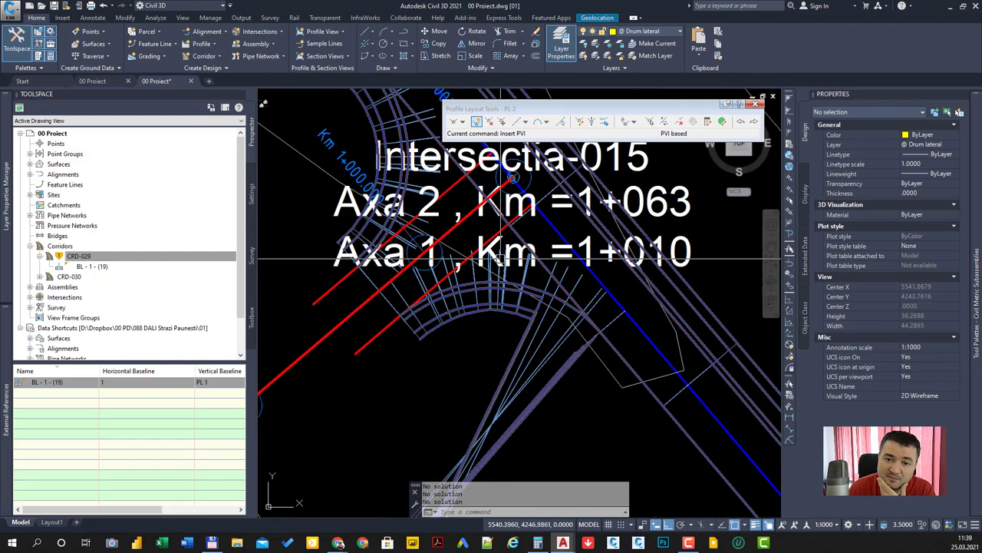
scroll(515, 290, up, 3)
middle_drag(437, 311, 433, 353)
scroll(433, 353, down, 3)
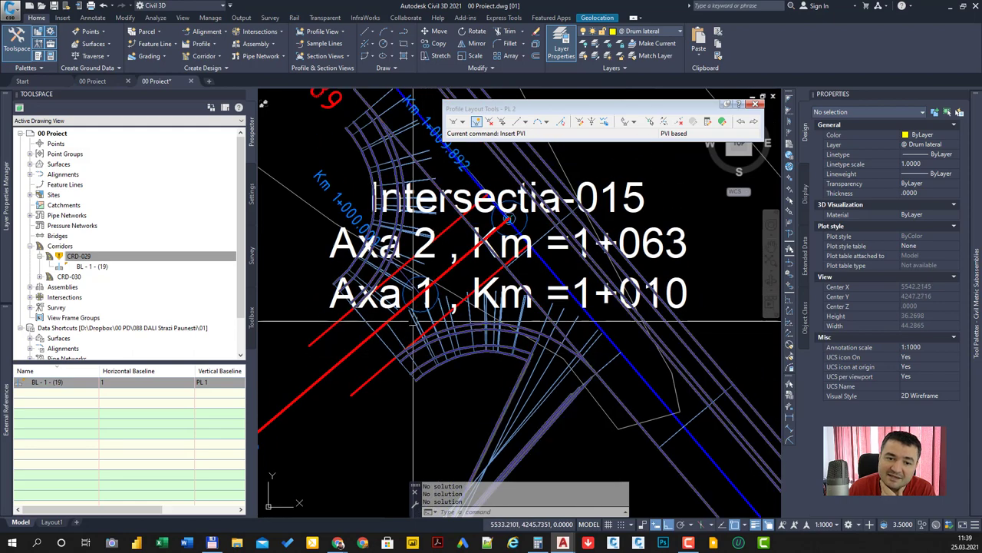
scroll(543, 315, up, 3)
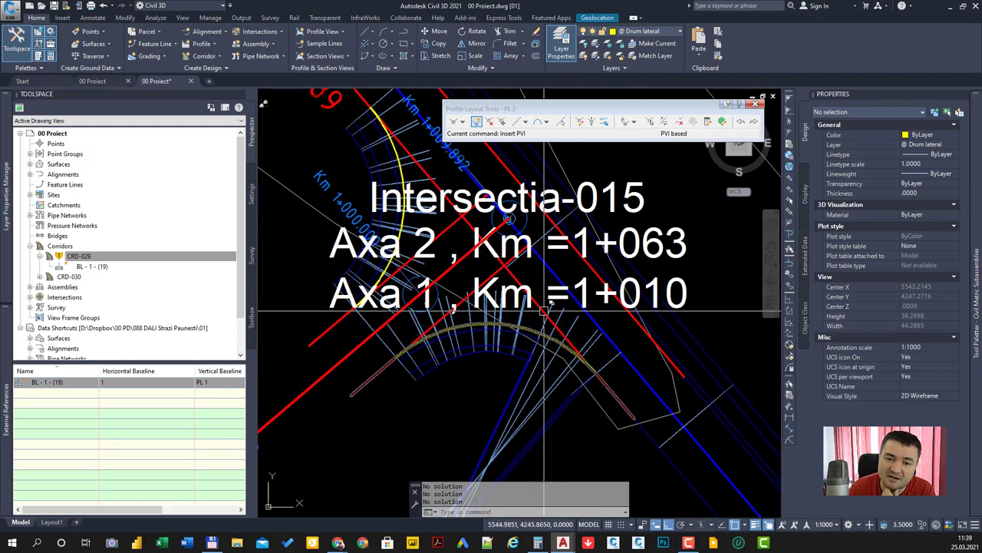
middle_drag(443, 288, 455, 331)
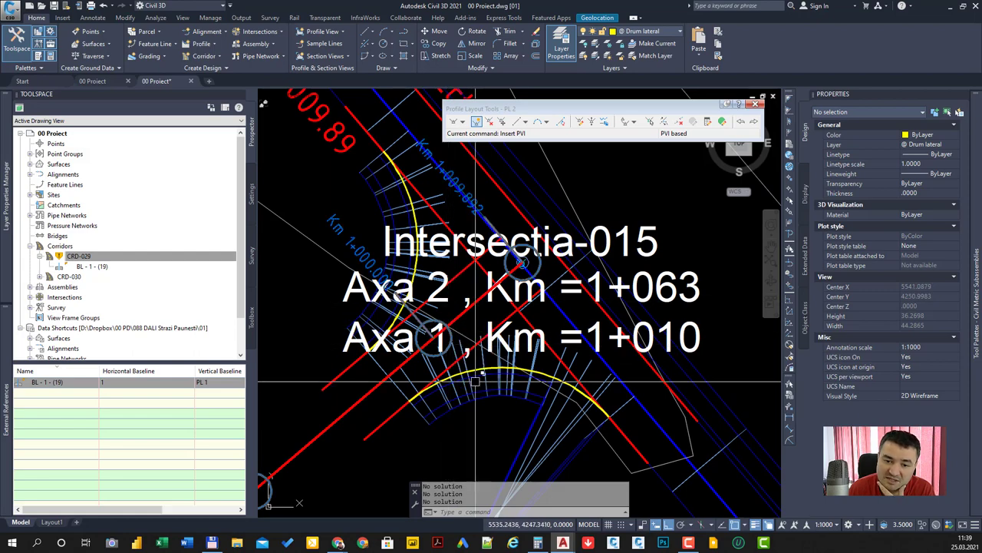
scroll(491, 330, down, 3)
middle_drag(542, 333, 538, 392)
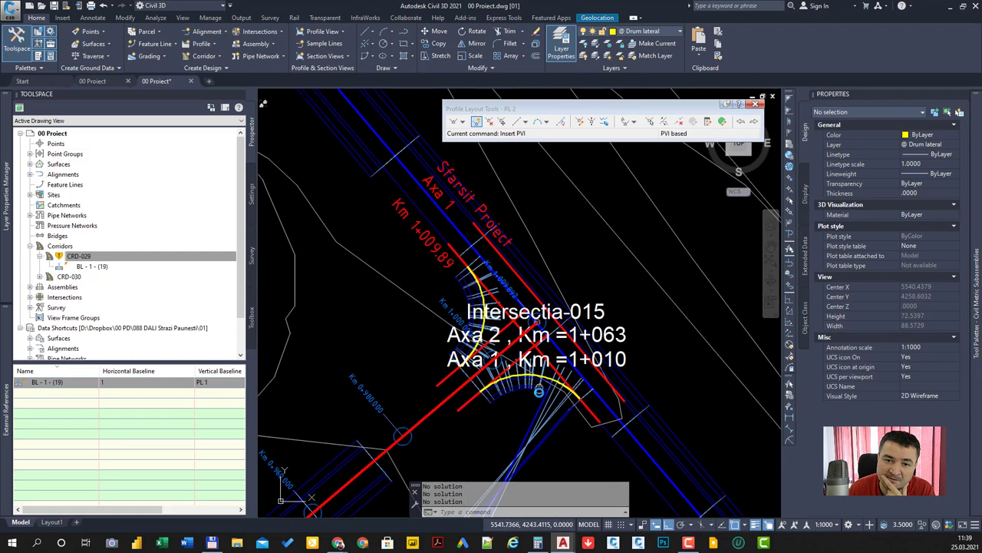
middle_drag(522, 437, 555, 351)
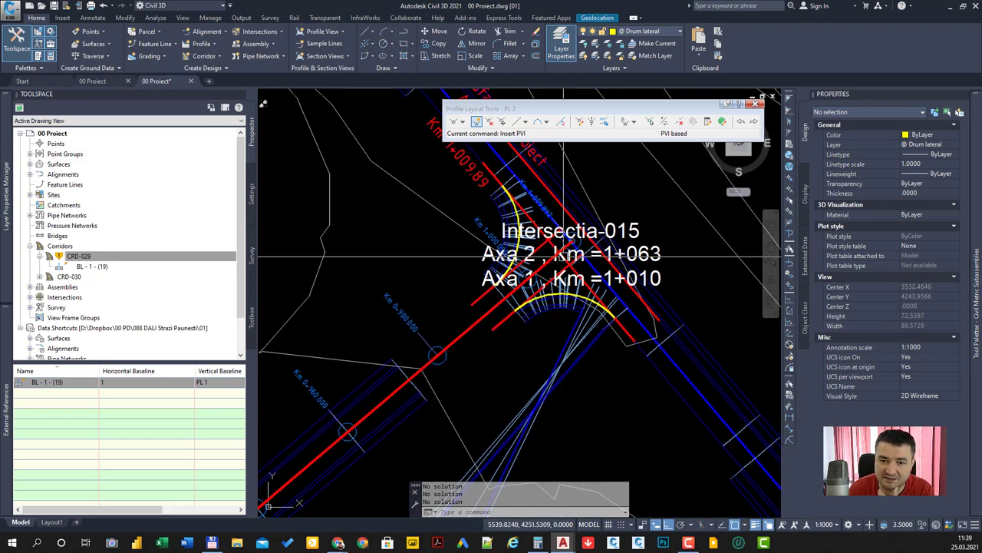
scroll(565, 253, up, 3)
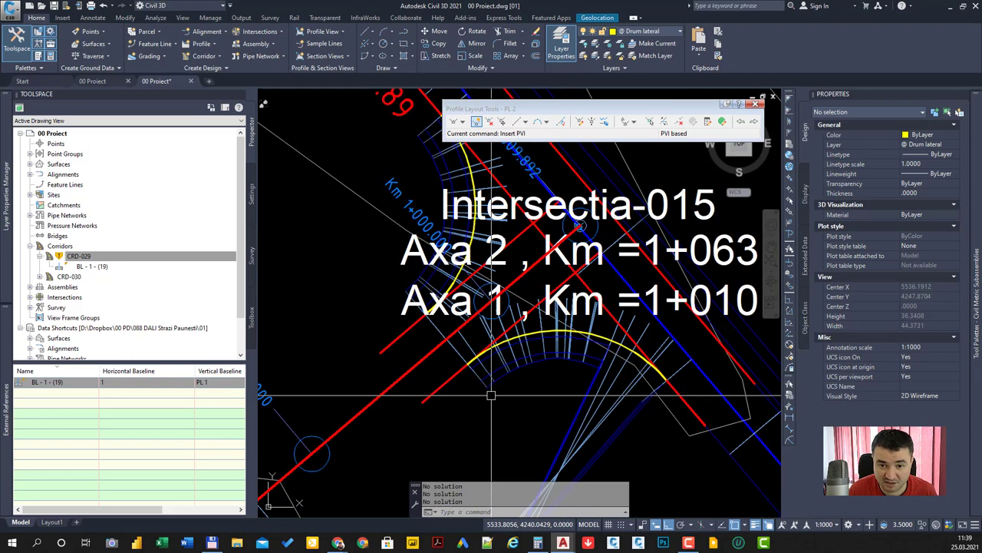
Undo with U twice to remove the created intersection, its curb returns and label.
text(u)
key(Return)
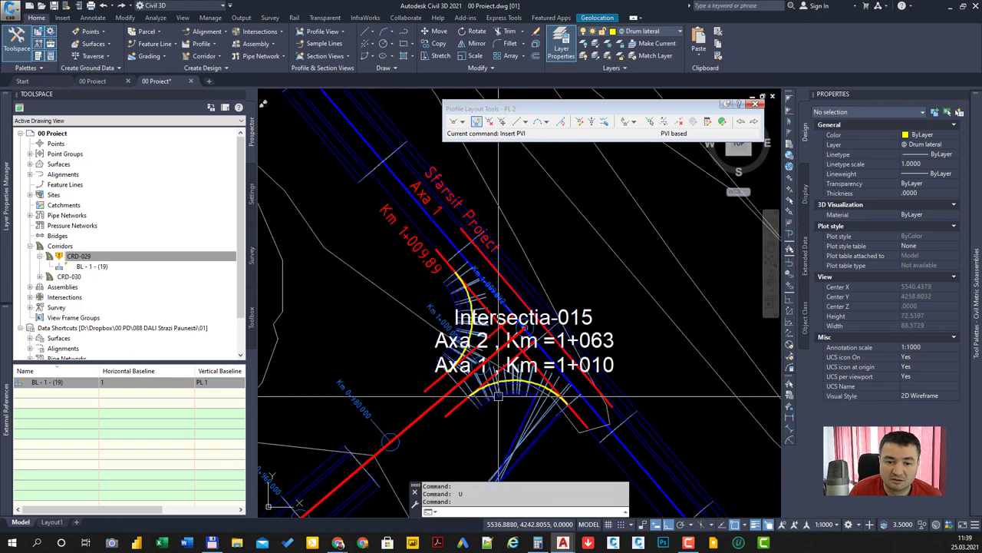
scroll(499, 397, up, 3)
middle_drag(499, 397, 496, 404)
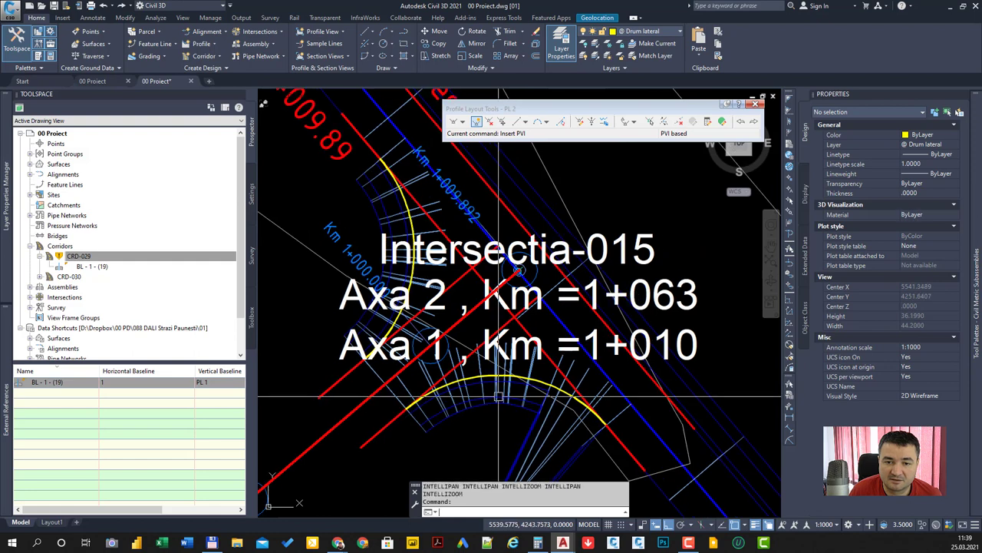
text(u)
key(Return)
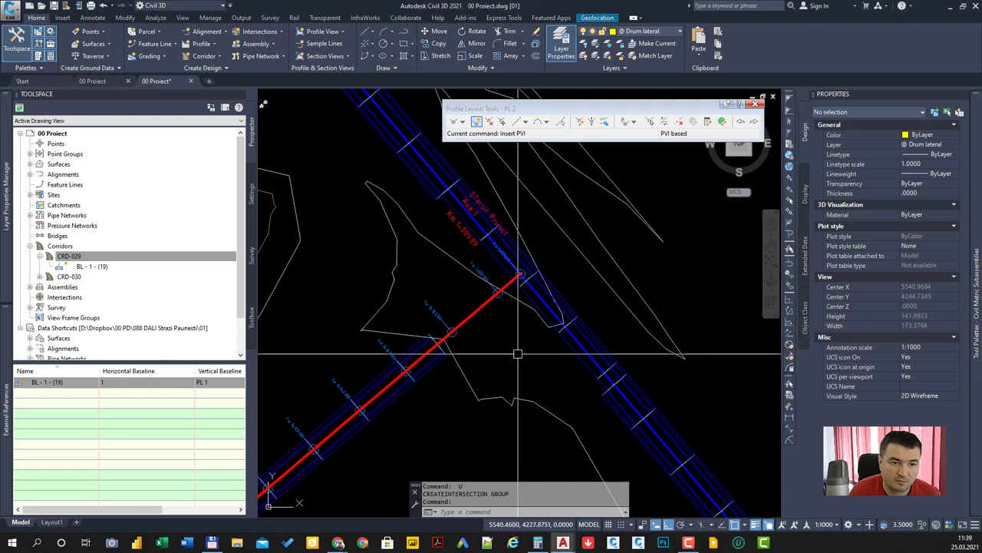
Zoom out and pan over to the assembly cross-sections.
scroll(507, 322, up, 5)
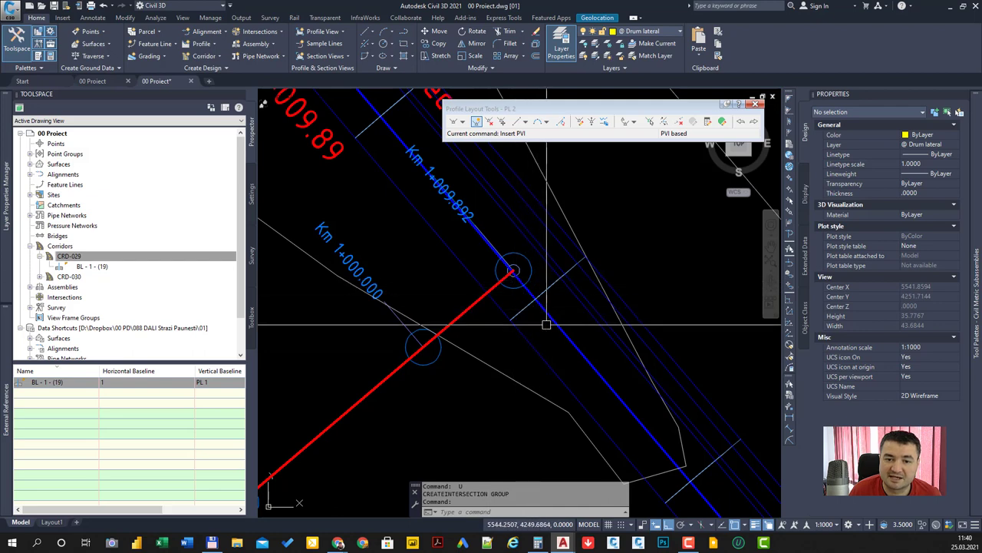
scroll(585, 290, down, 10)
scroll(585, 290, down, 6)
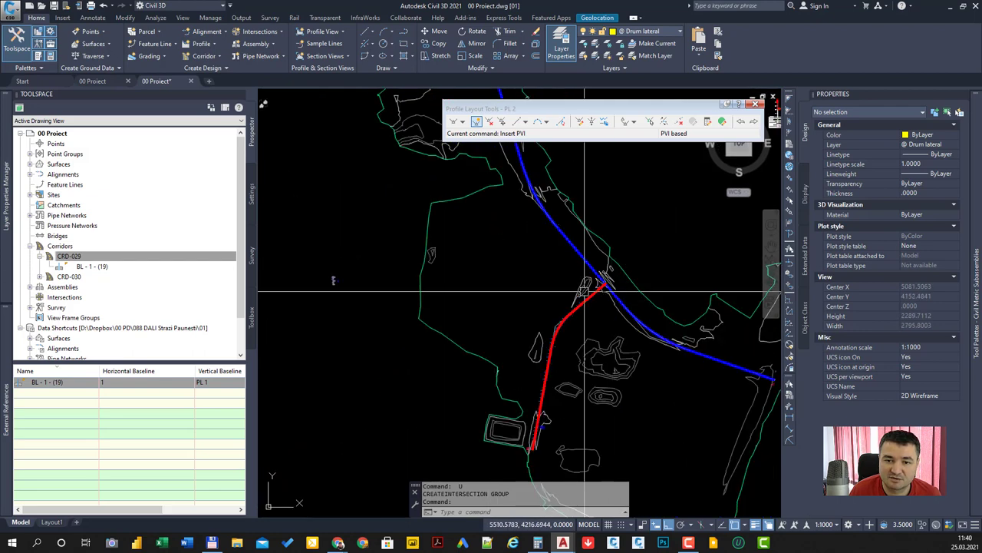
scroll(303, 277, up, 8)
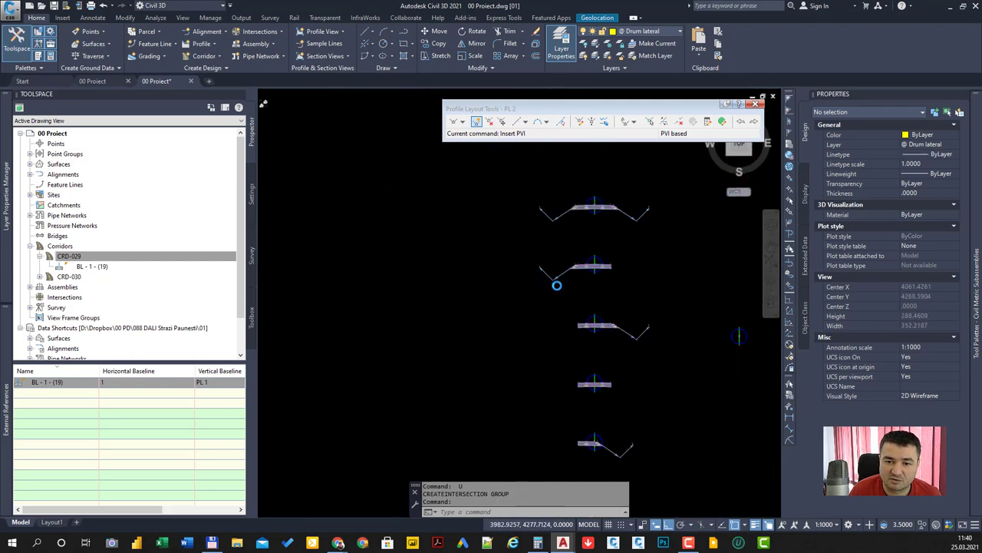
middle_drag(633, 340, 560, 307)
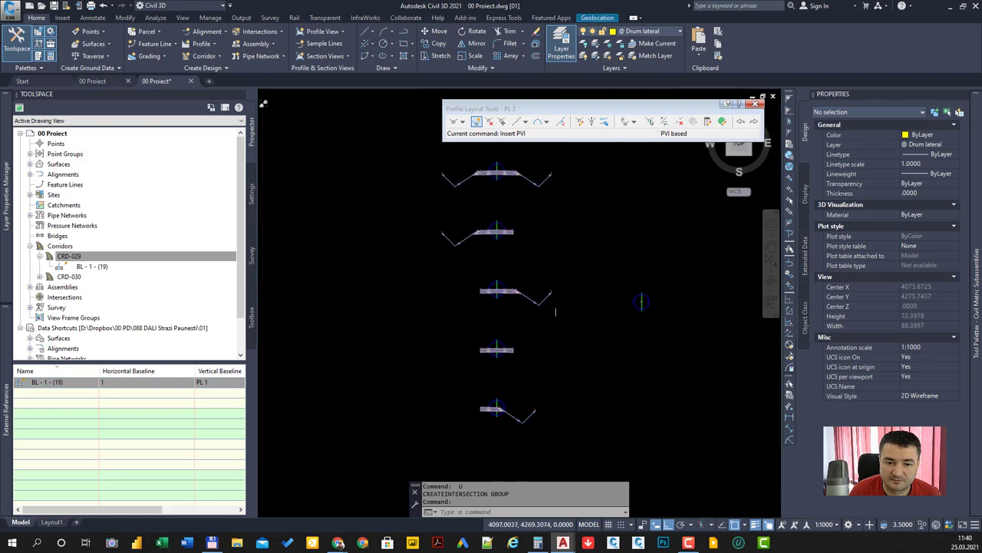
scroll(538, 399, up, 3)
scroll(491, 384, up, 2)
Inspect the Racord assembly's Construction breakdown in its properties, closing without changes.
click(467, 378)
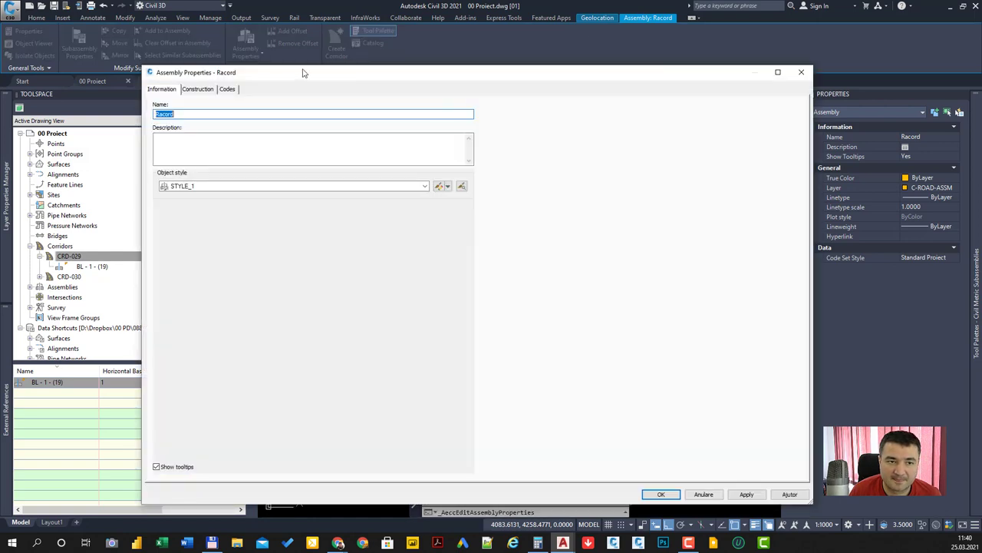
click(214, 89)
drag(290, 76, 355, 63)
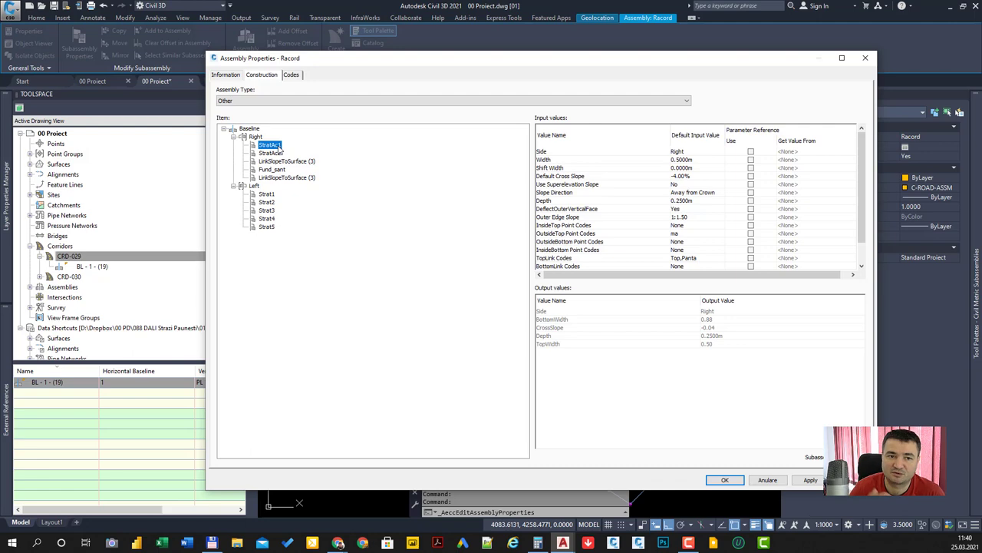
click(768, 481)
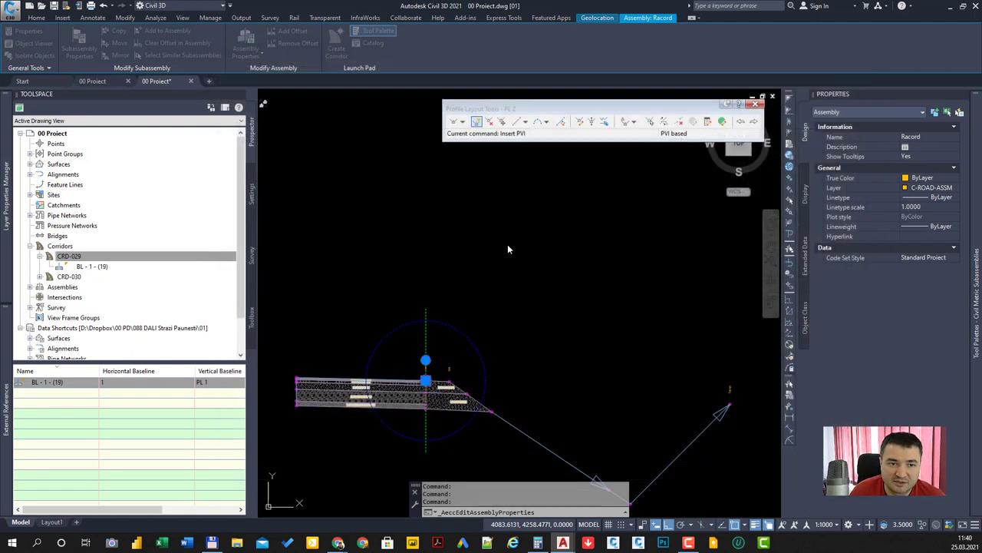
click(548, 250)
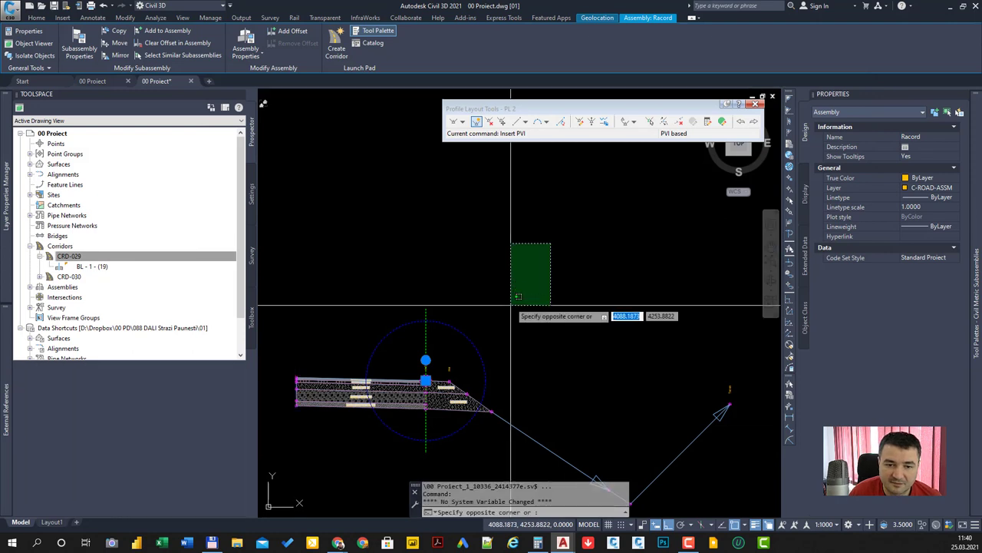
key(Escape)
scroll(515, 285, down, 2)
key(Escape)
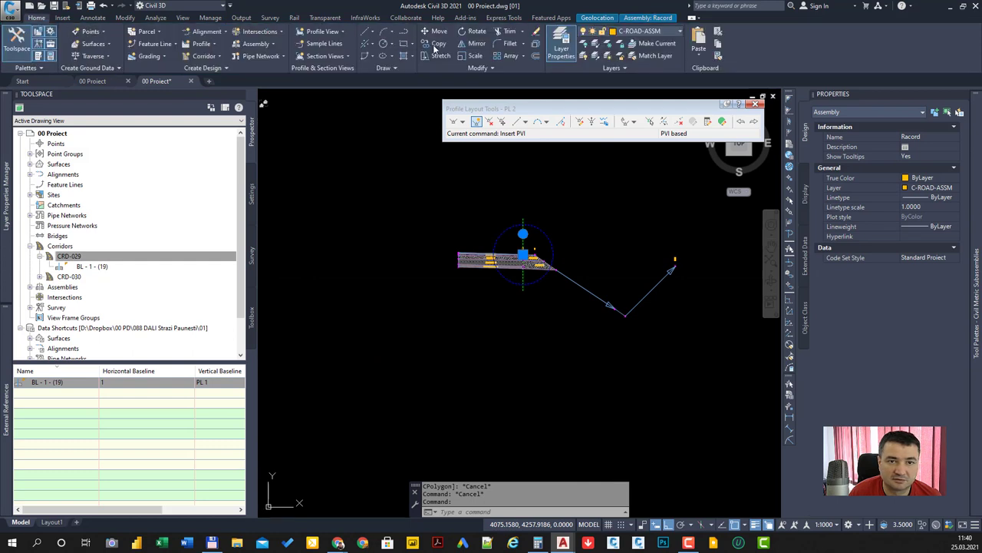
Copy the whole Racord assembly to a spot directly below the original.
click(439, 44)
click(416, 257)
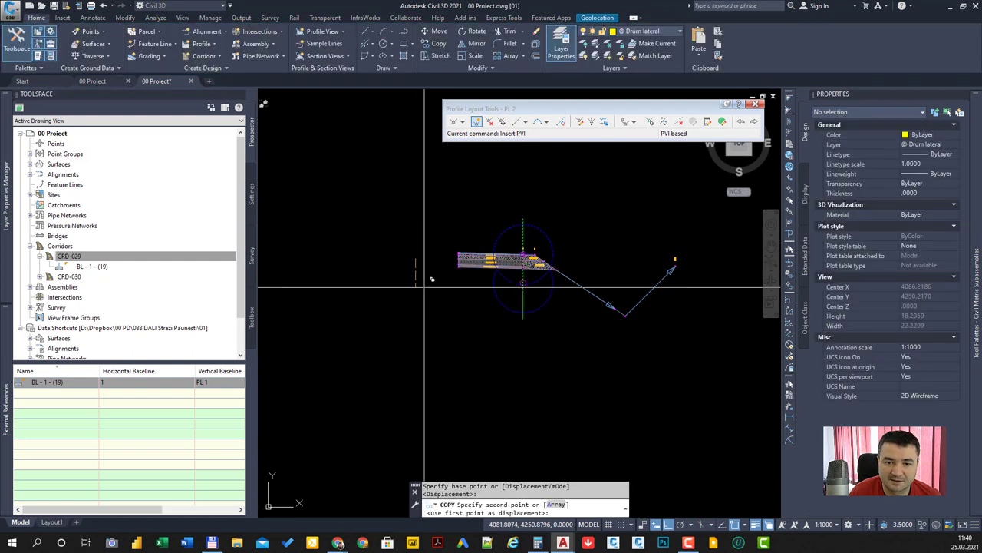
click(416, 422)
key(Escape)
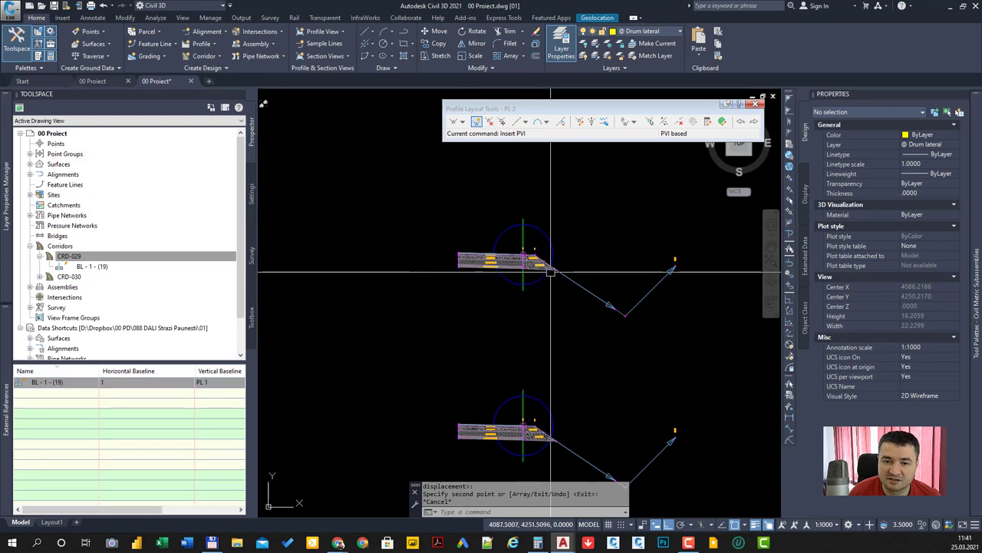
scroll(554, 271, up, 5)
scroll(554, 271, down, 5)
Erase the five right-side subassemblies from Racord, keeping its left side.
click(680, 361)
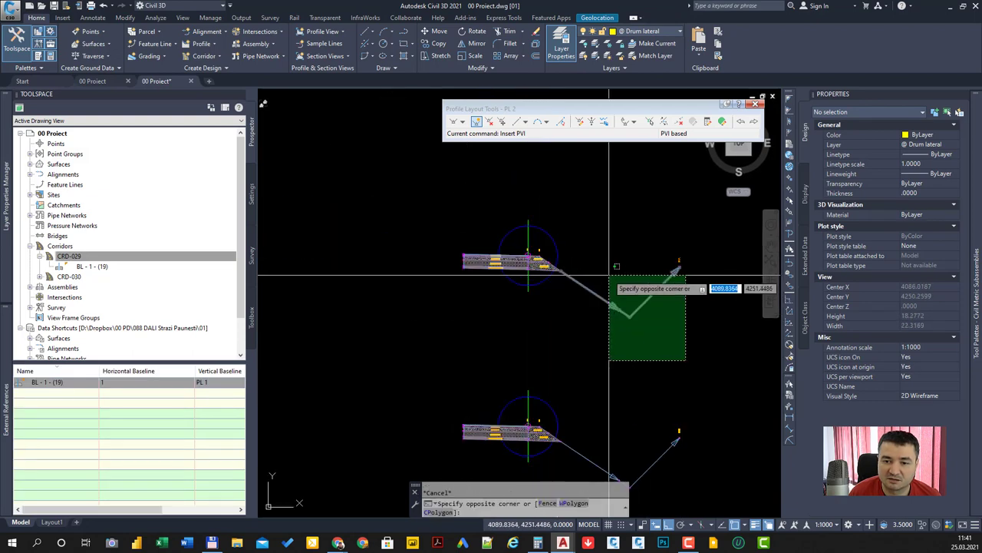
click(609, 274)
key(Delete)
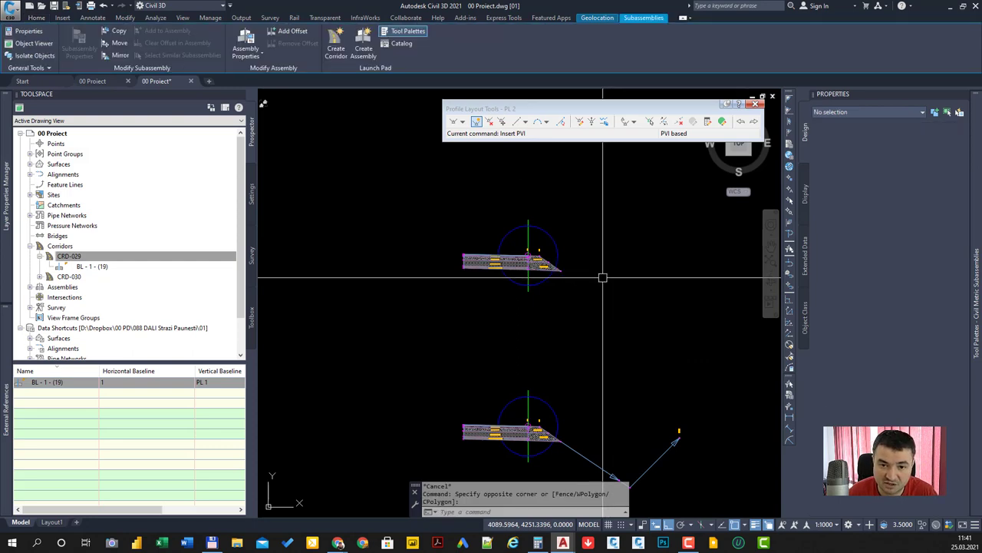
scroll(564, 262, up, 2)
click(526, 265)
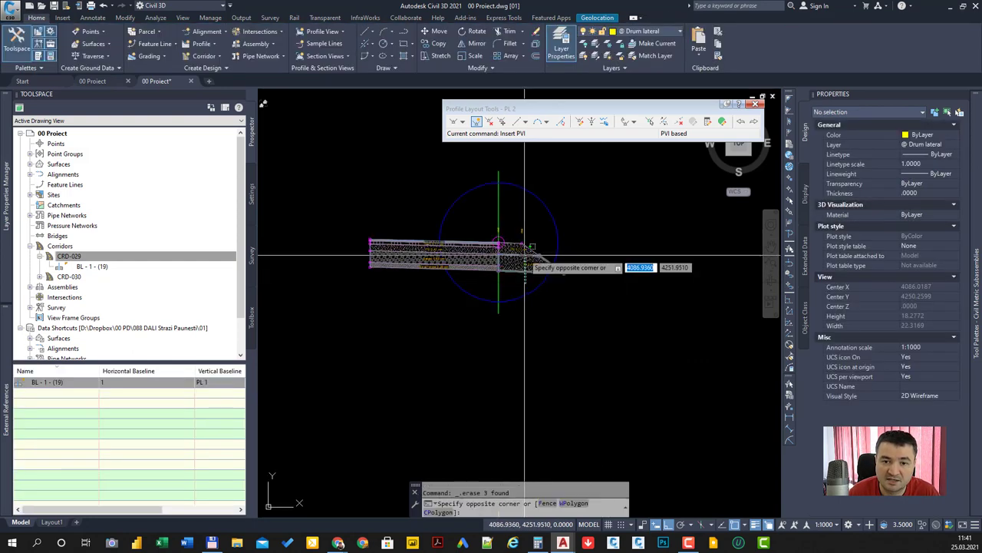
click(525, 251)
key(Delete)
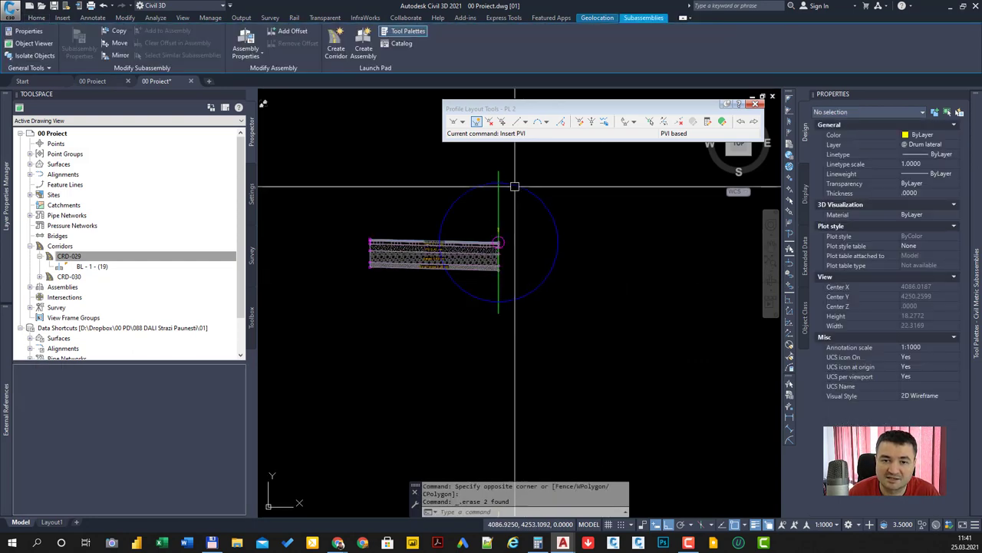
Verify Racord's Construction tree now holds only left-side layers Strat1–Strat5.
click(498, 221)
click(245, 42)
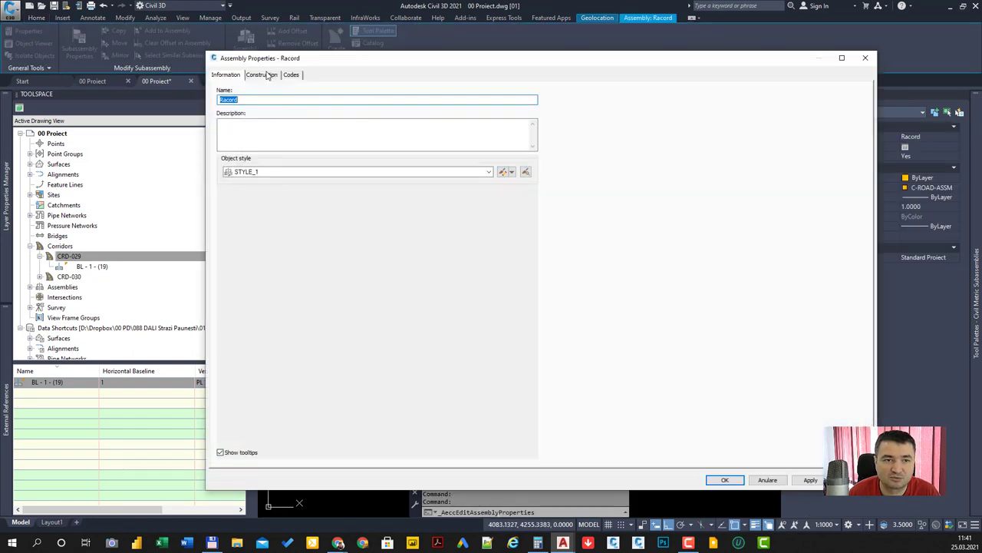
click(262, 74)
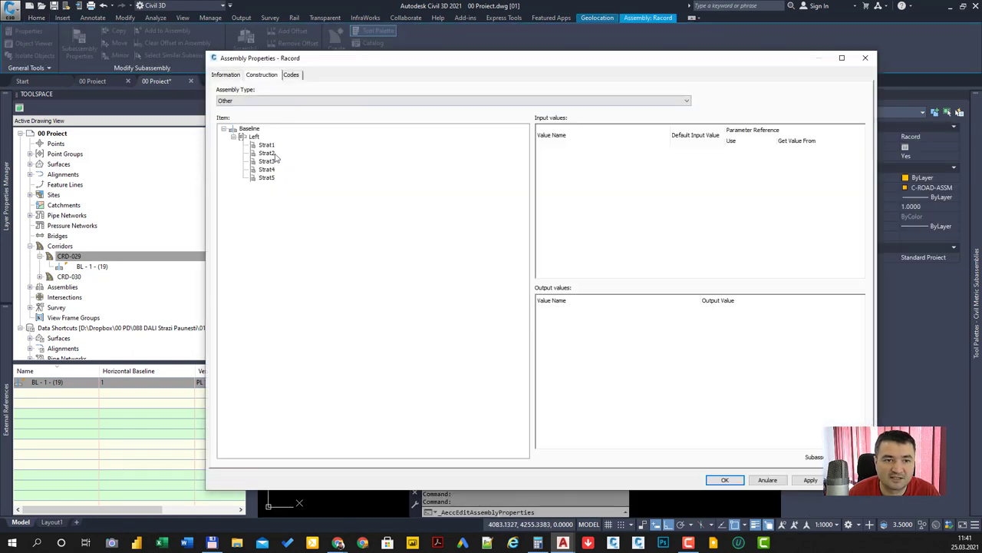
click(266, 144)
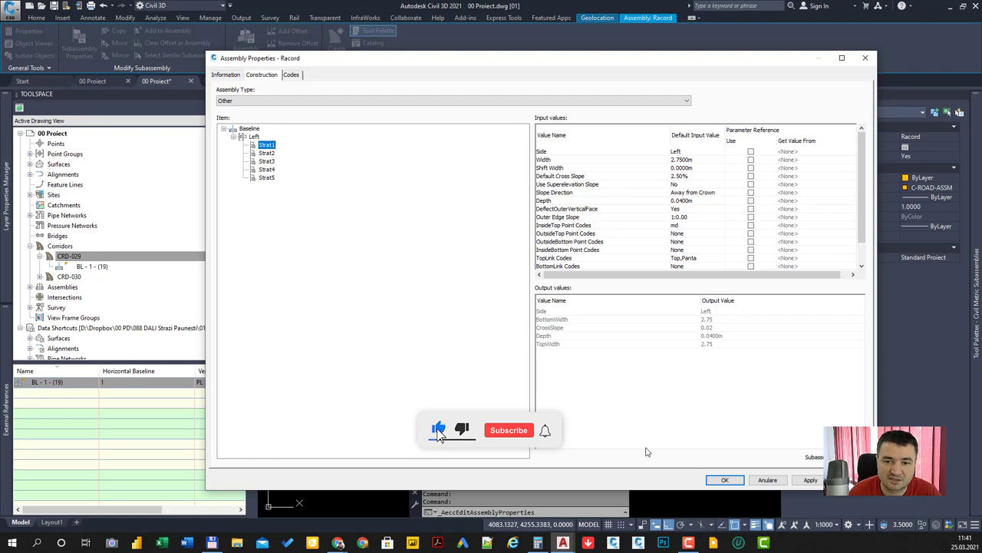
click(722, 480)
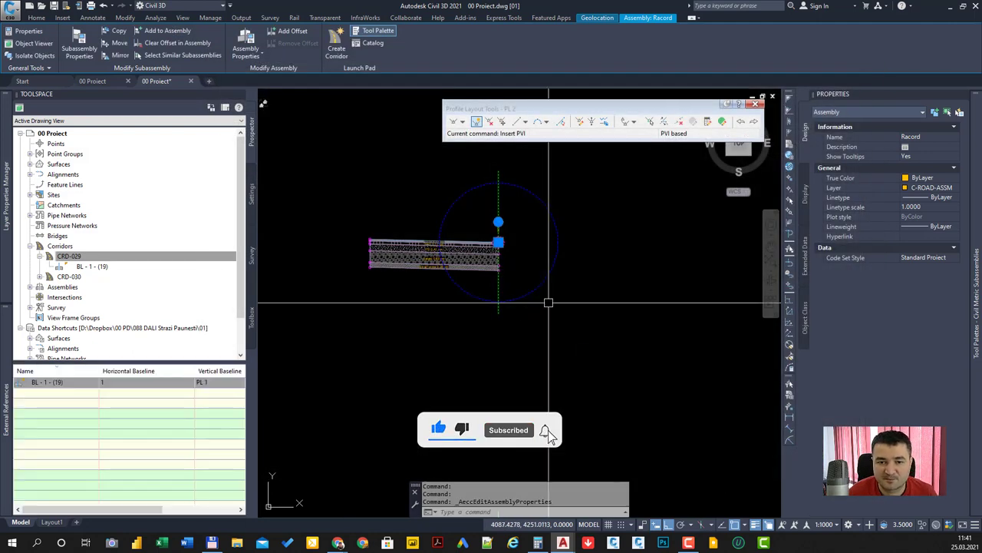
scroll(548, 303, down, 2)
key(Escape)
Copy the lower assembly's right-side subassemblies onto Racord with Copy Subassembly To.
click(658, 465)
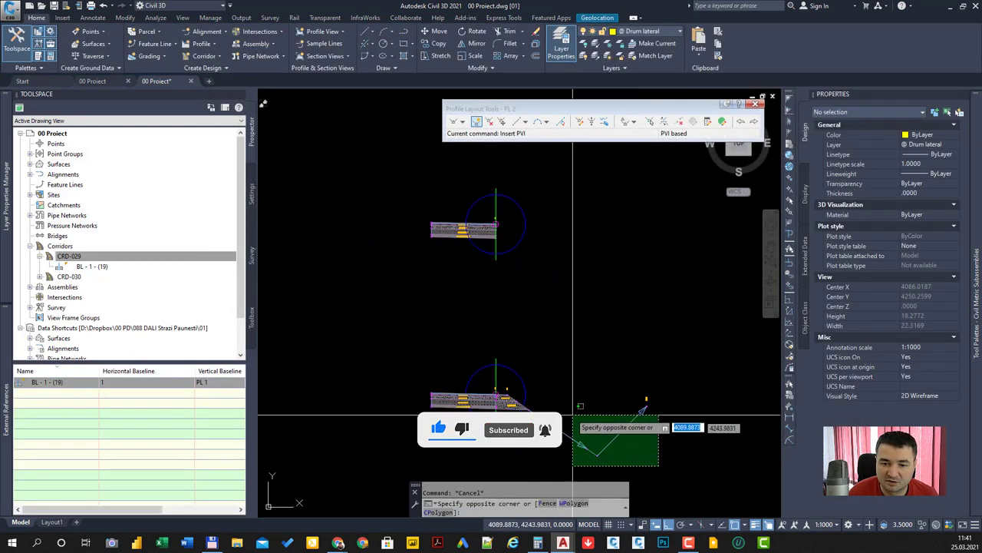
click(566, 412)
scroll(565, 412, up, 3)
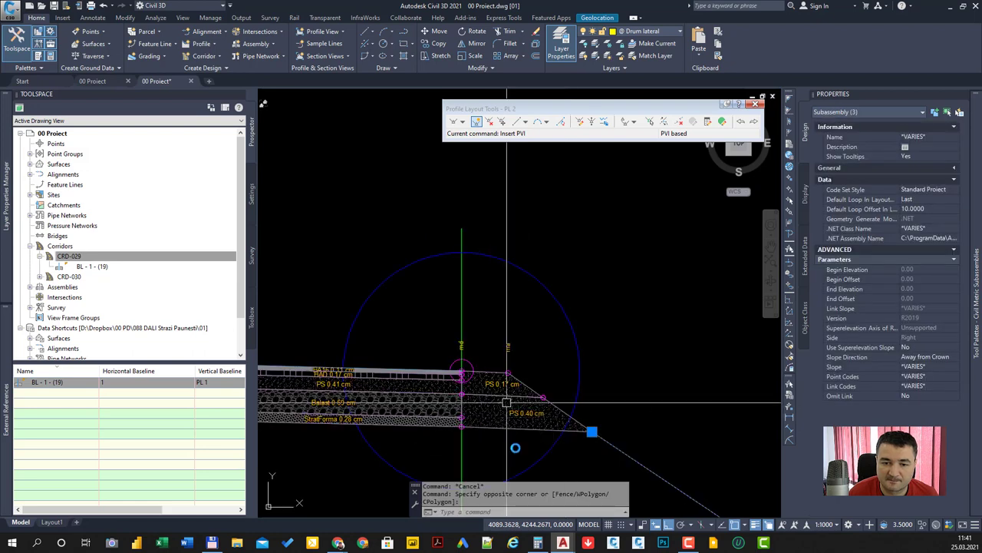
click(508, 372)
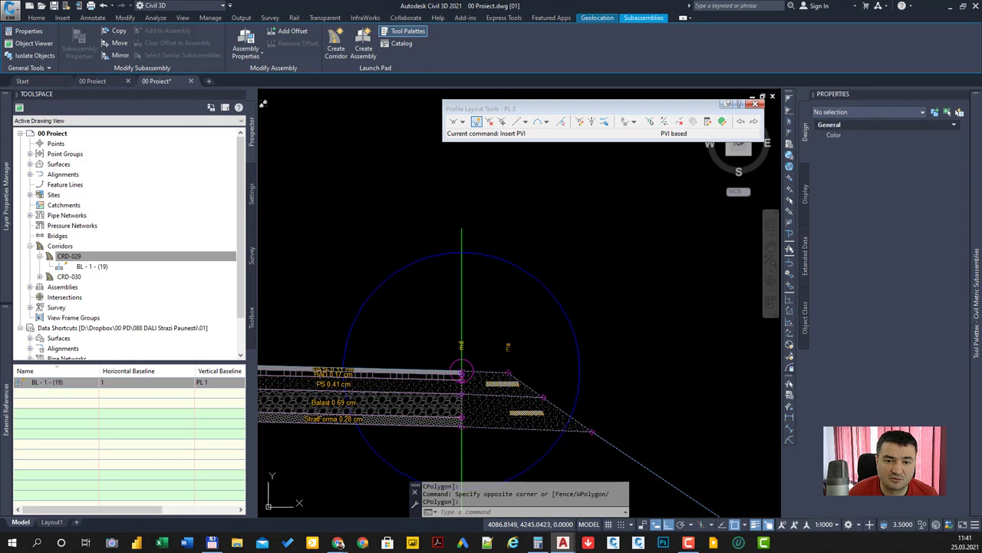
click(115, 31)
scroll(460, 230, up, 2)
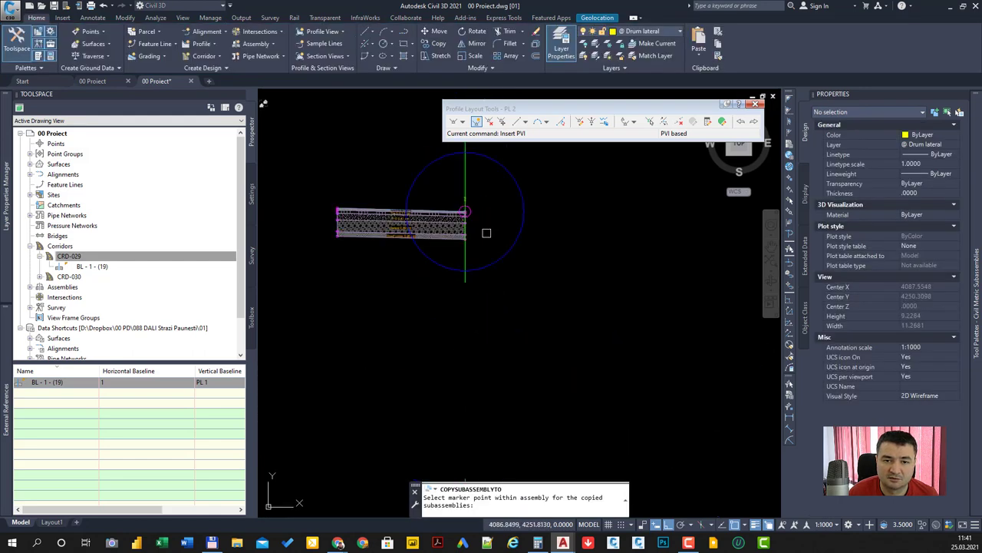
scroll(451, 184, up, 2)
scroll(454, 197, up, 2)
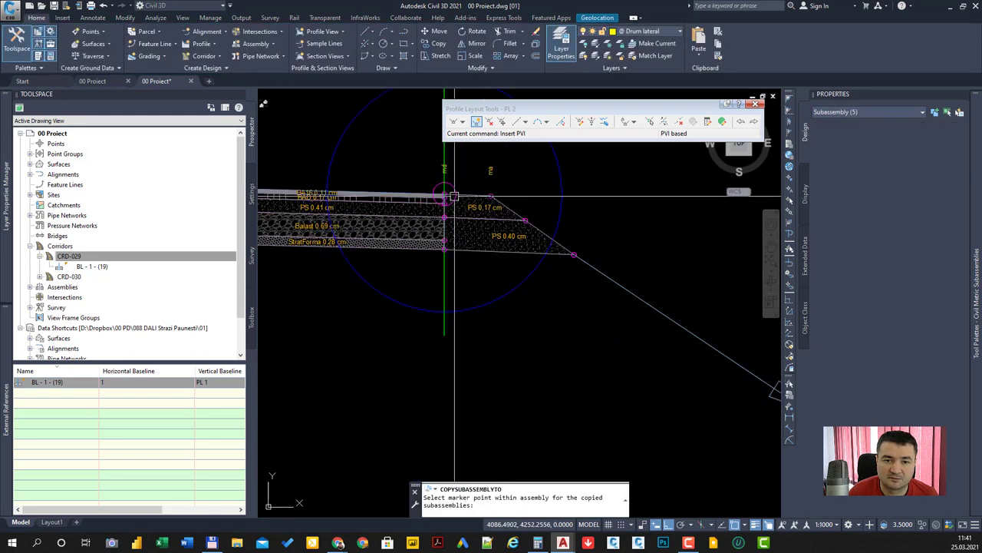
scroll(453, 196, down, 2)
scroll(492, 222, down, 1)
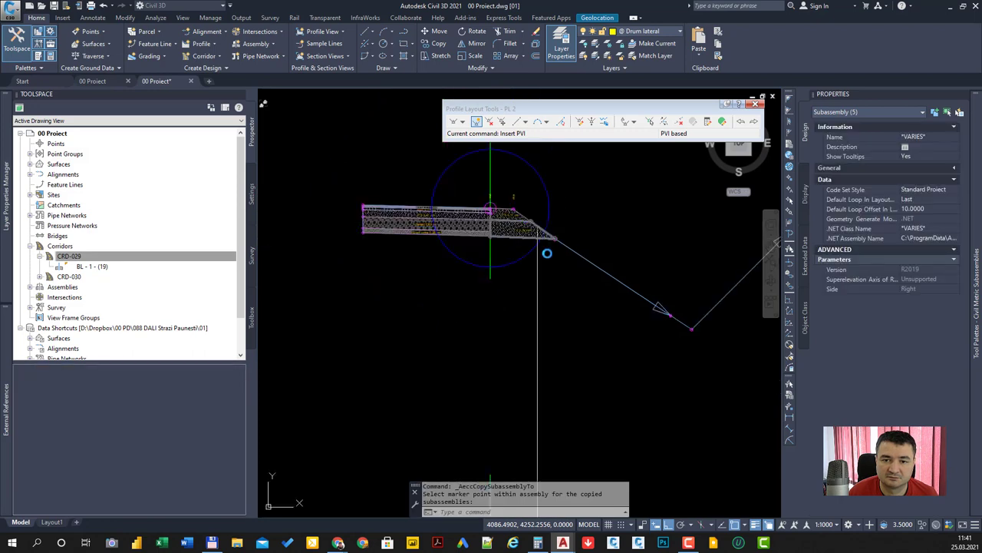
scroll(542, 221, down, 1)
key(Escape)
Erase the lower assembly copy with E.
click(688, 440)
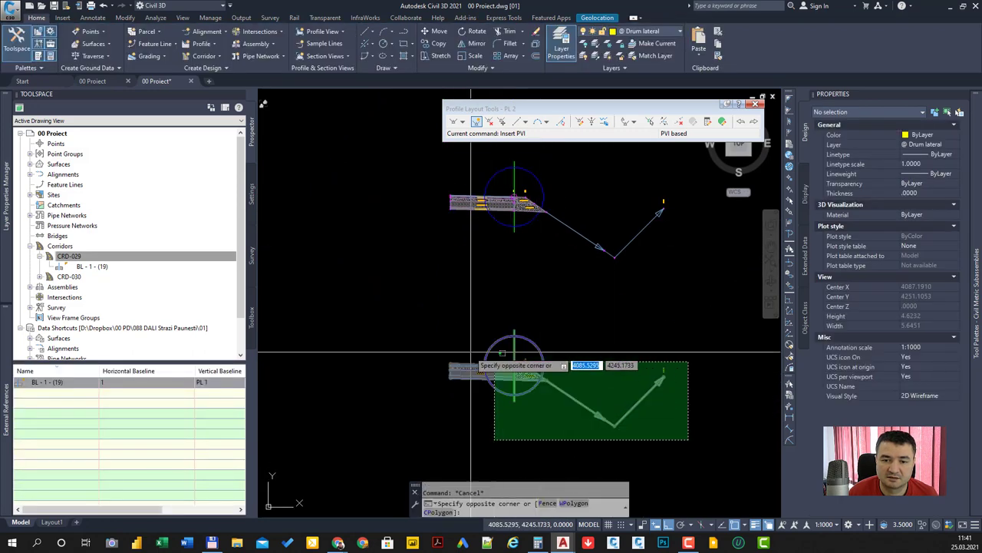
click(460, 346)
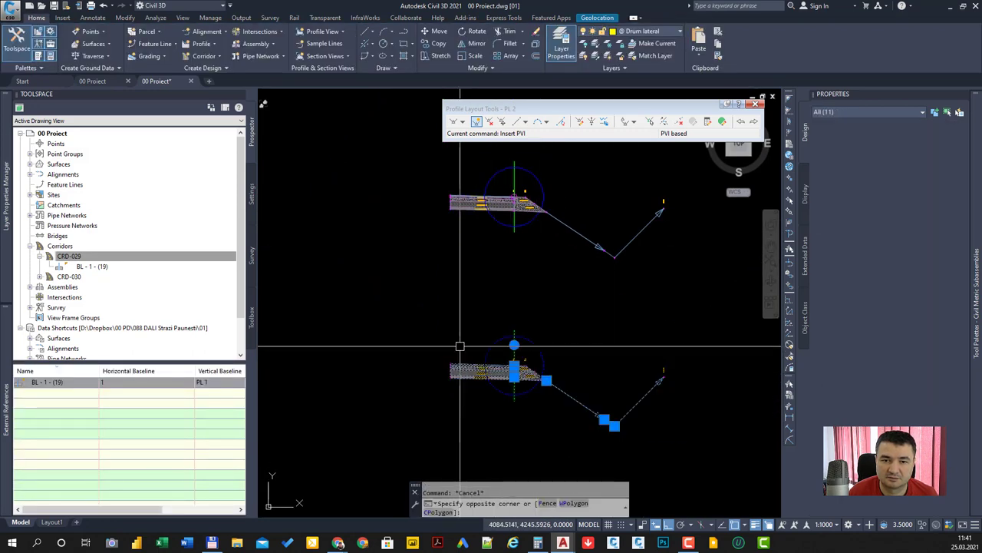
text(e)
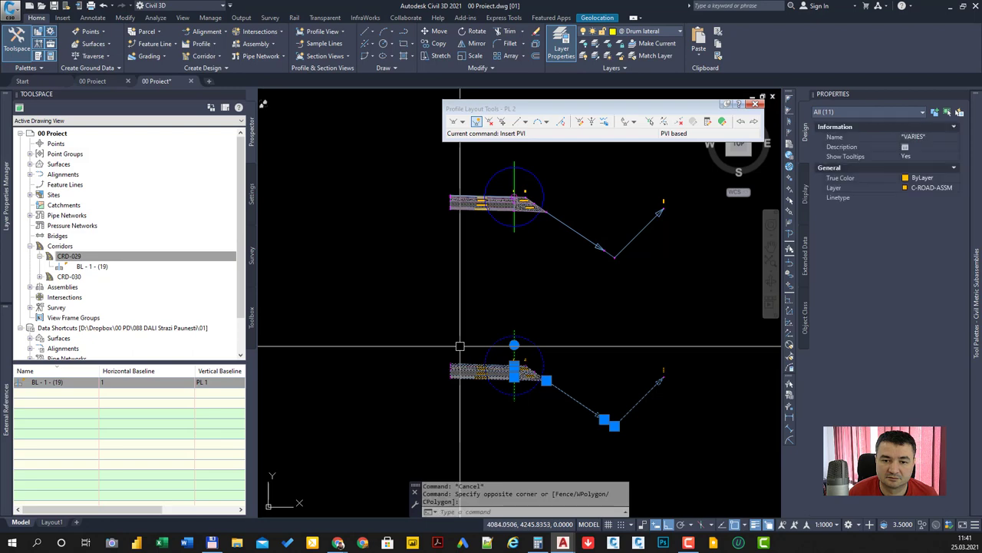
key(Return)
Check Racord's Construction tab now lists both left and right subassemblies.
click(514, 201)
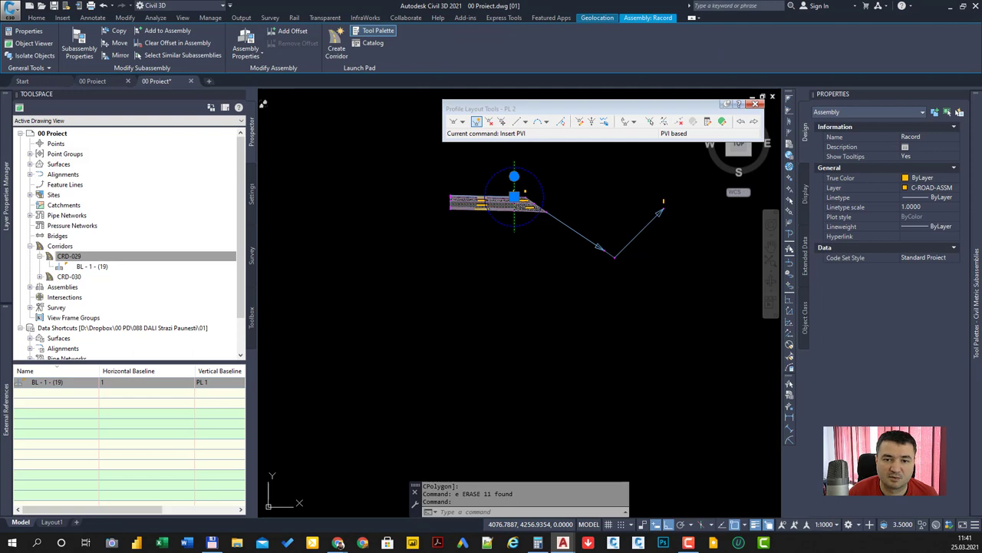
click(246, 43)
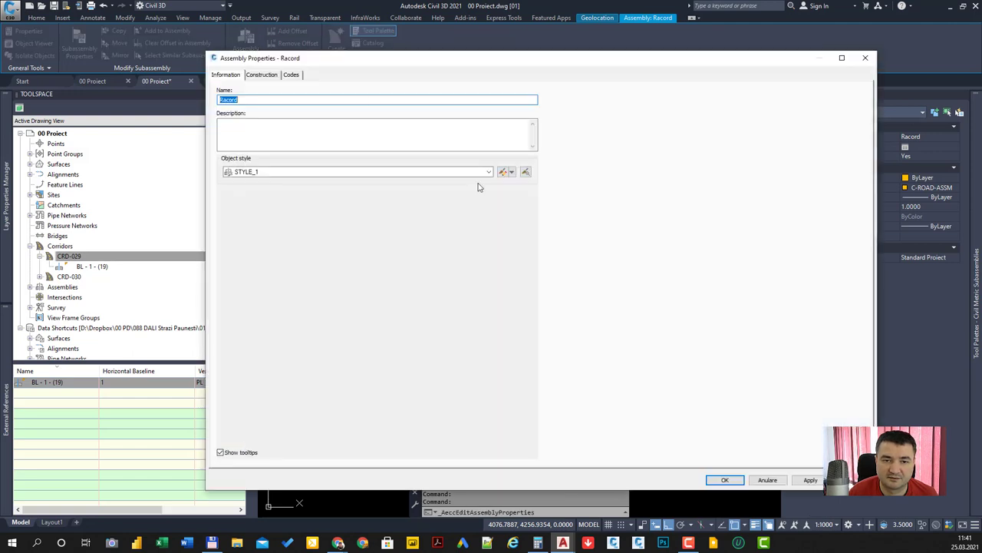
click(265, 74)
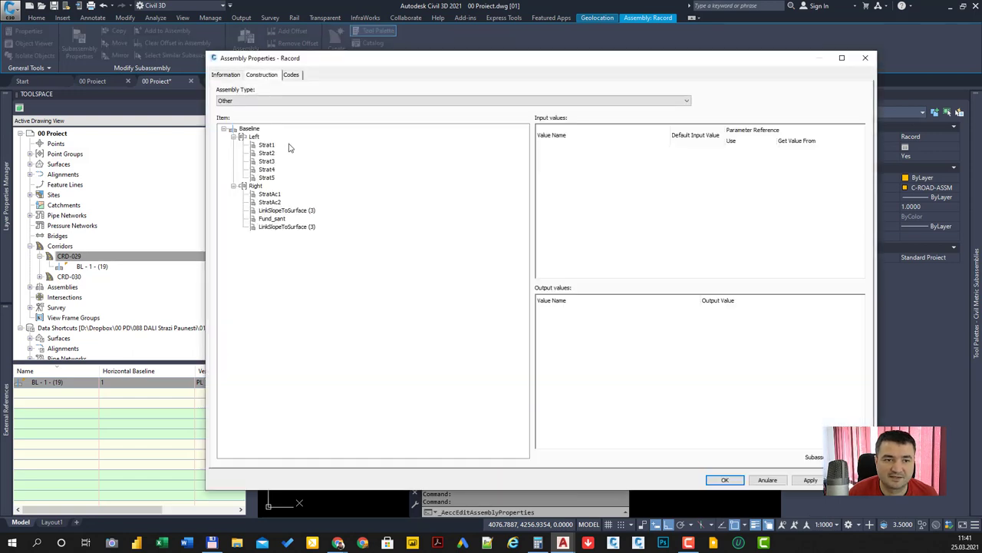
click(873, 59)
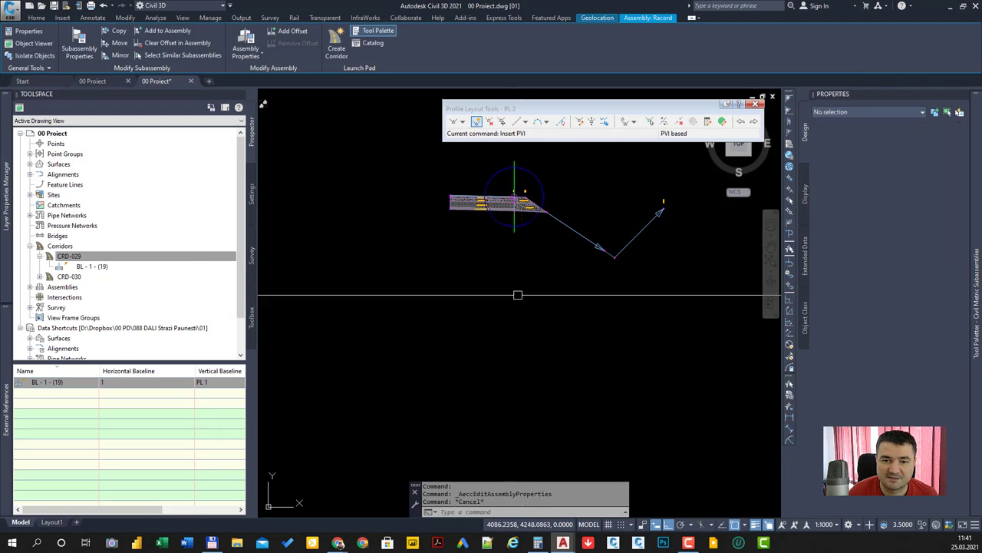
Deselect the assembly and save the drawing with Ctrl+S.
key(Escape)
scroll(471, 285, down, 10)
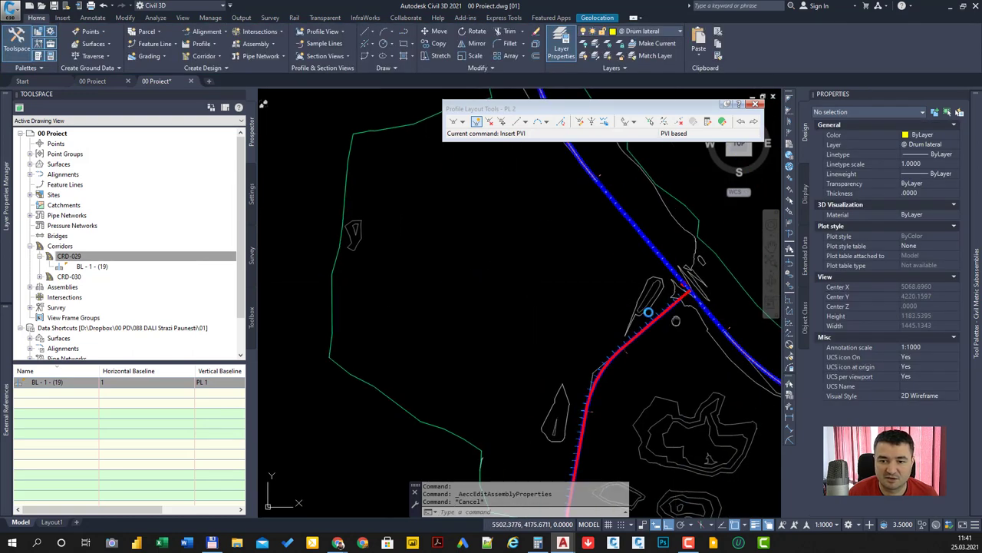
scroll(591, 265, up, 3)
scroll(587, 273, up, 4)
scroll(583, 282, up, 4)
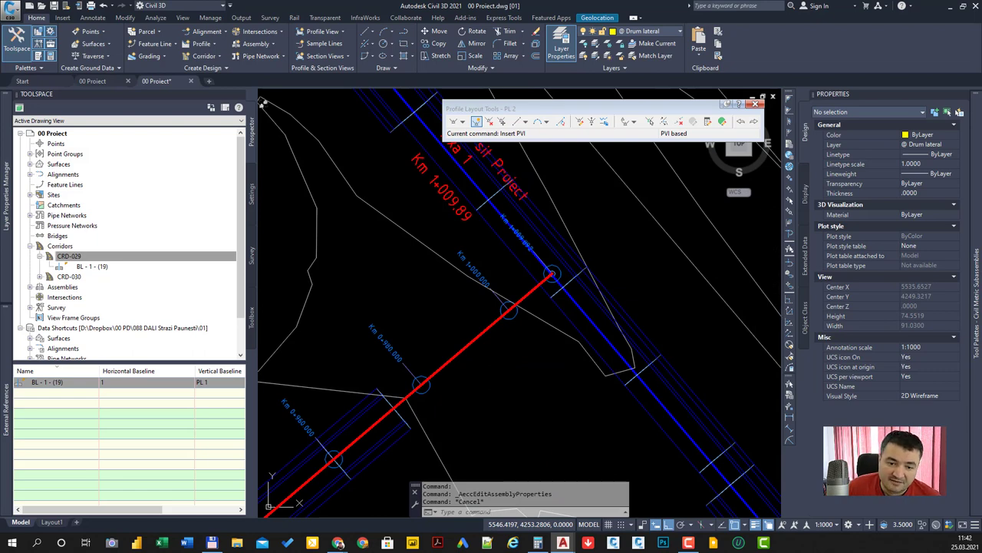
key(ctrl+s)
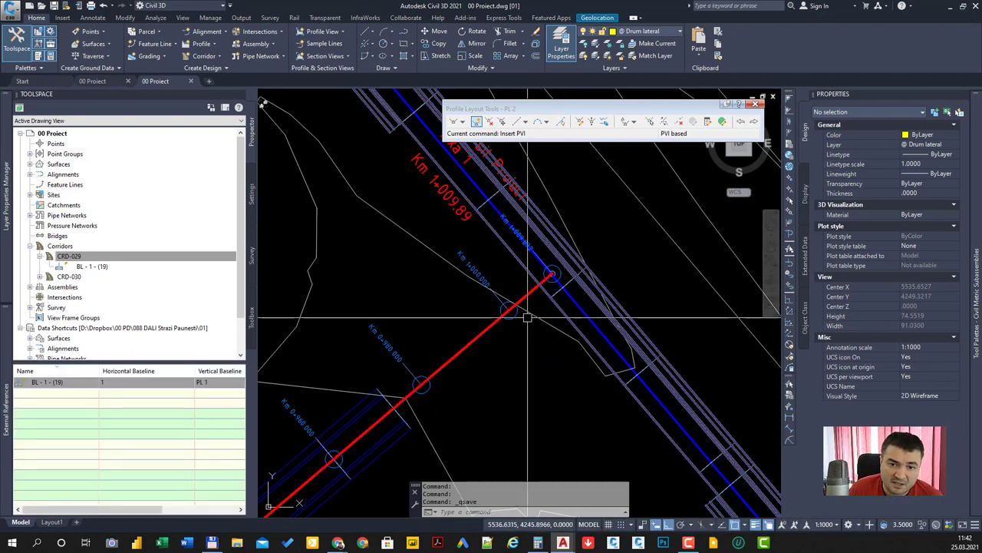
Launch Create Intersection at the alignment crossing and choose the main road from a list.
click(261, 31)
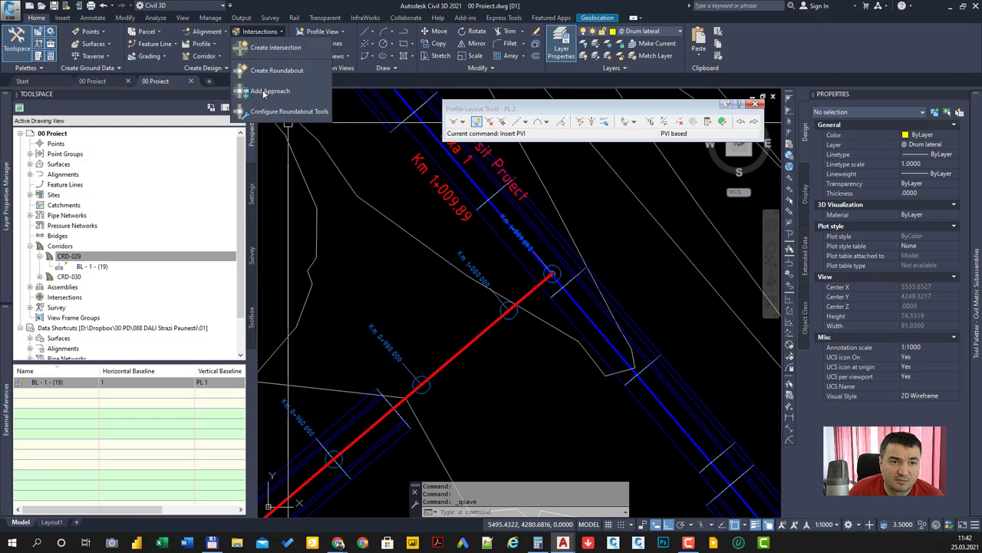
click(267, 47)
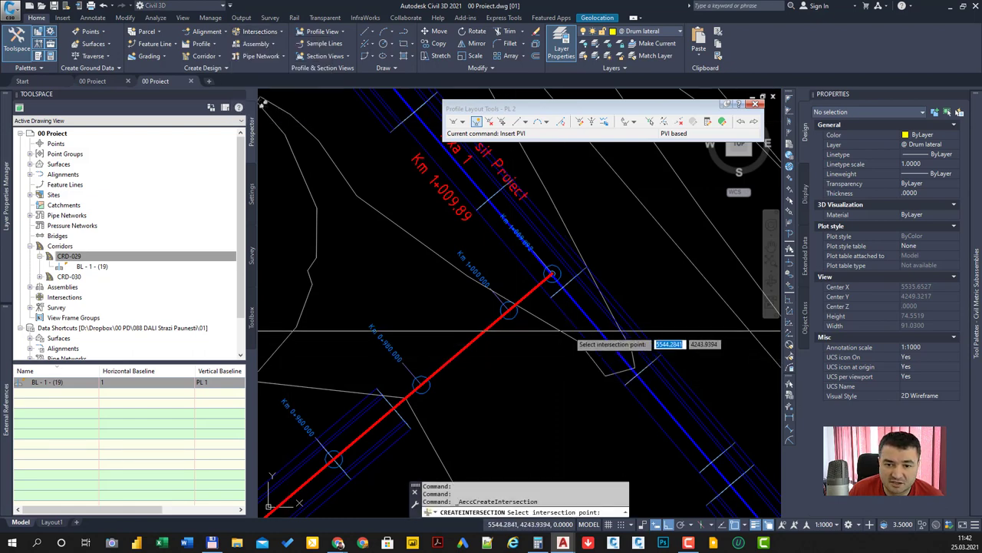
scroll(564, 307, up, 1)
scroll(468, 270, up, 3)
scroll(498, 270, up, 3)
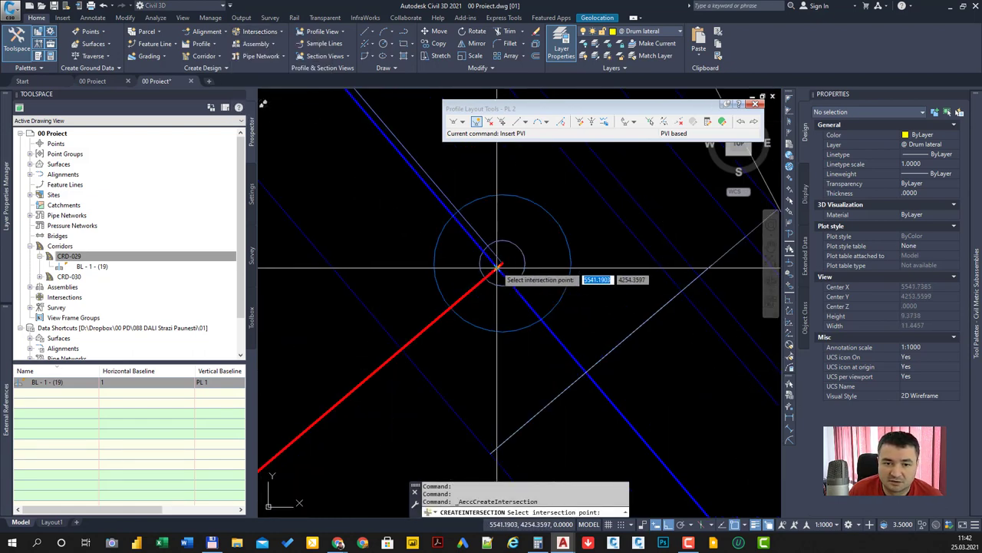
click(499, 268)
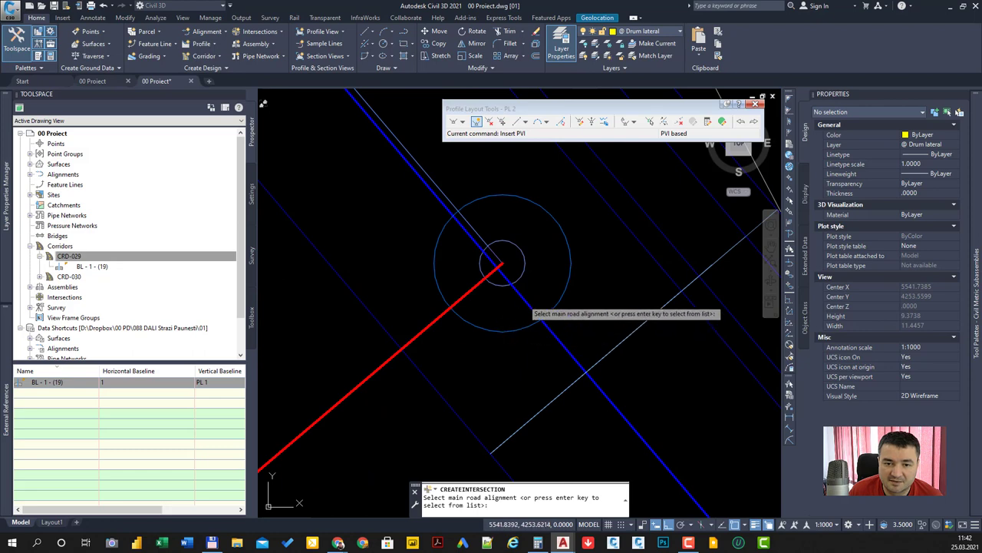
key(Return)
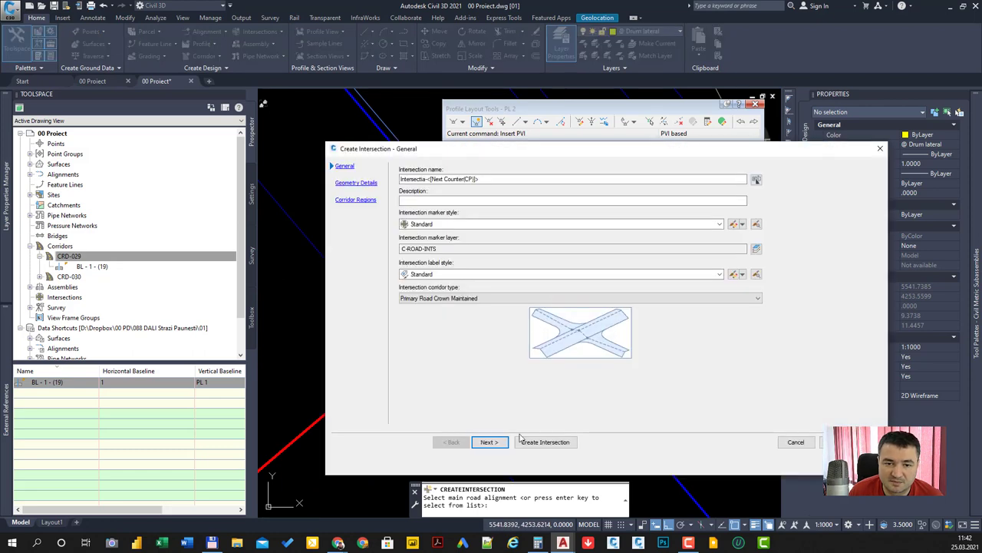
Advance to Corridor Regions and enable adding corridors to existing corridor CRD-030.
click(491, 444)
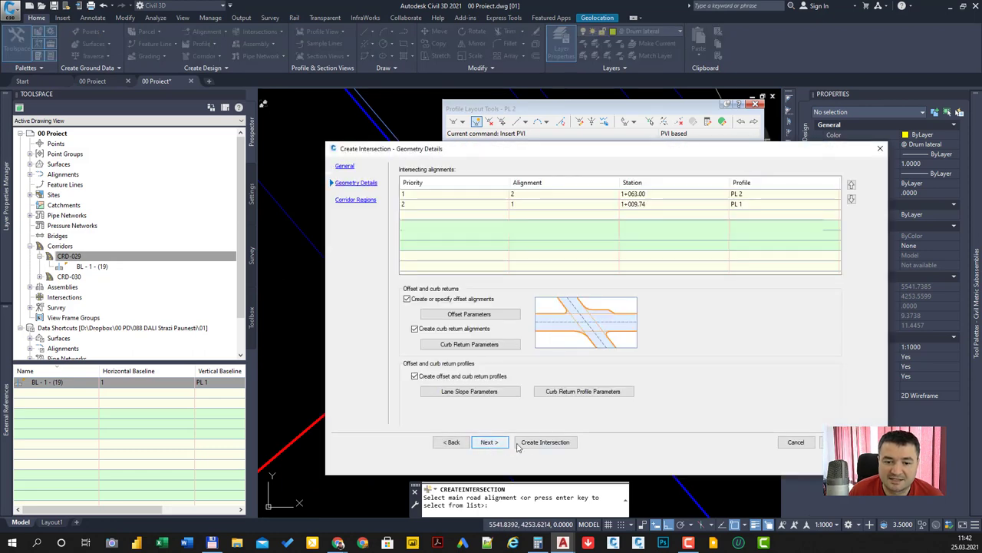
click(500, 445)
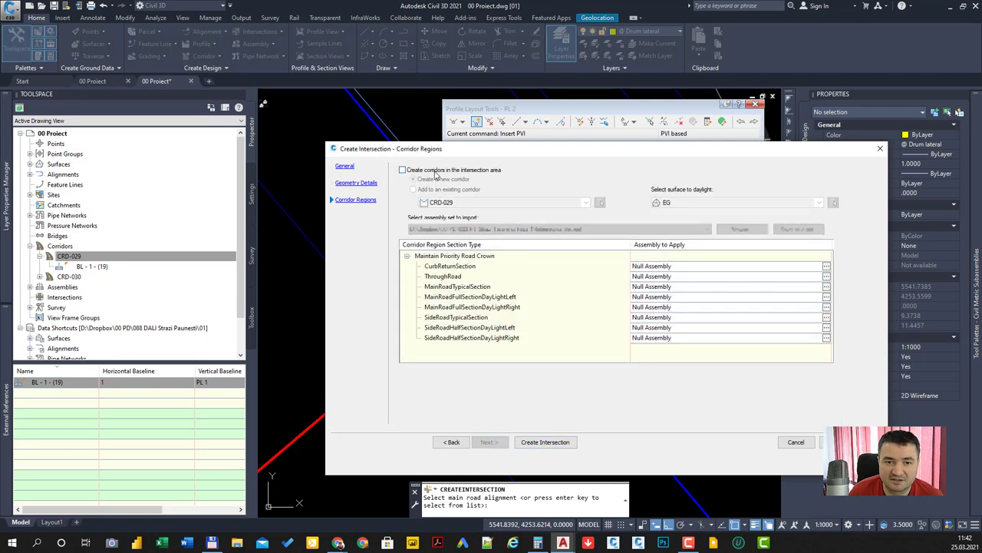
click(435, 170)
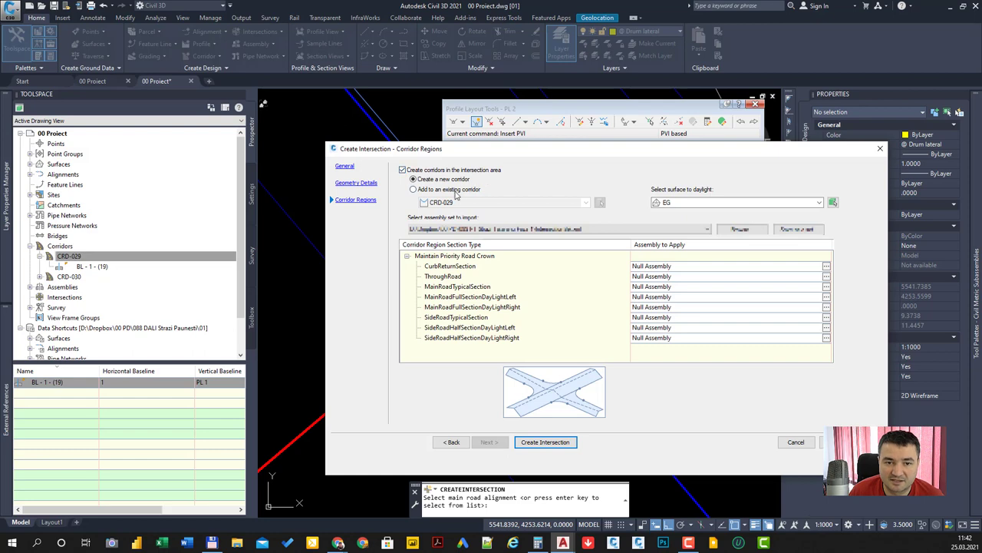
click(451, 189)
click(585, 202)
click(452, 218)
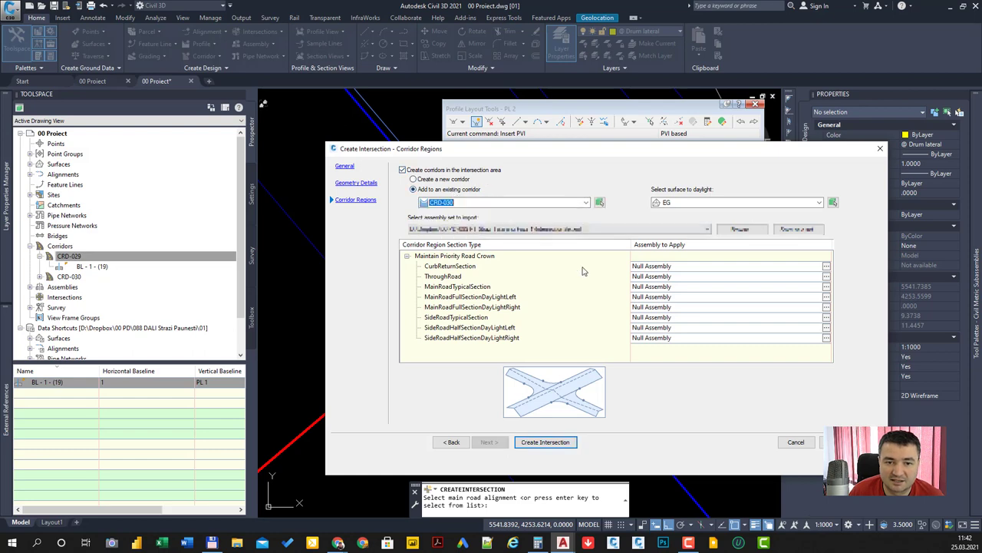
Assign the Racord assembly to CurbReturnSection.
click(826, 266)
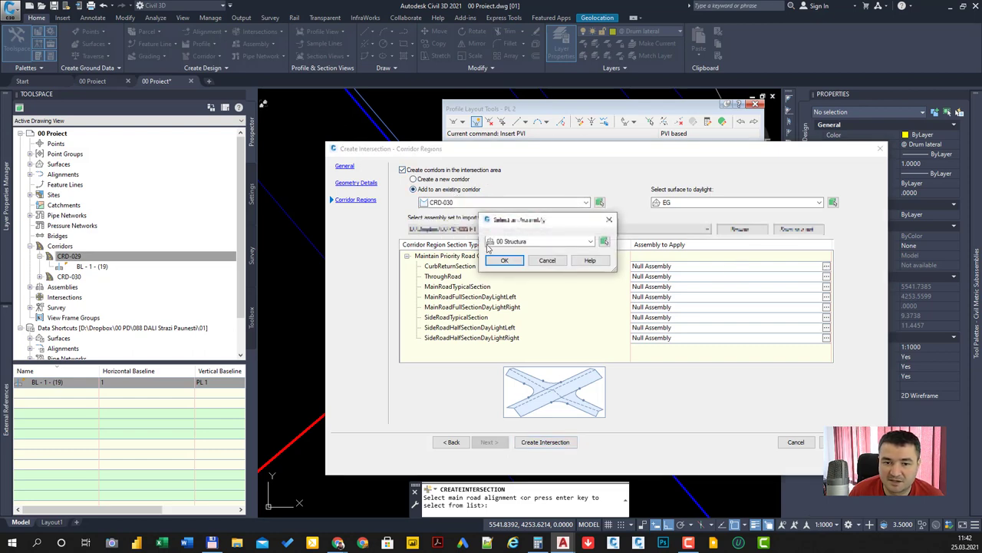
click(590, 241)
click(527, 293)
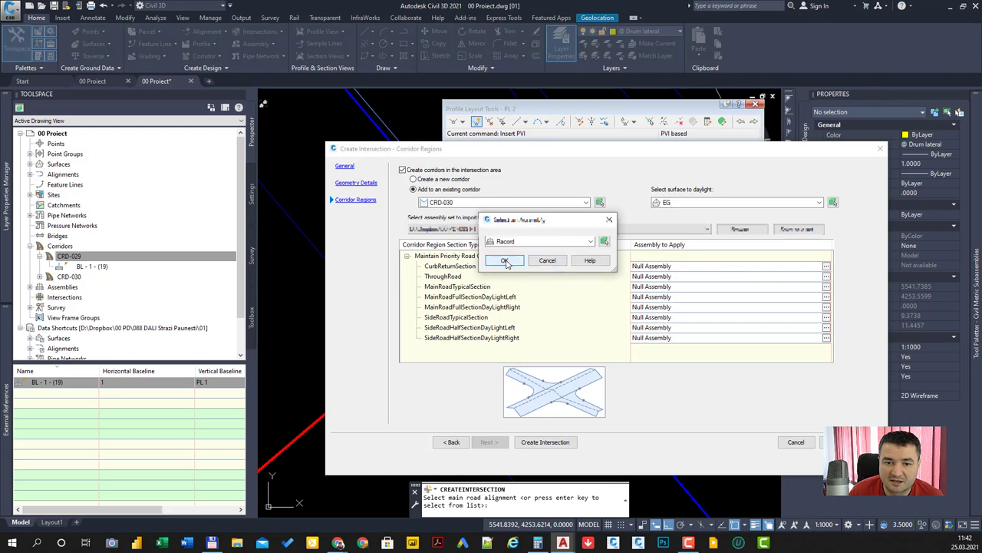
click(505, 262)
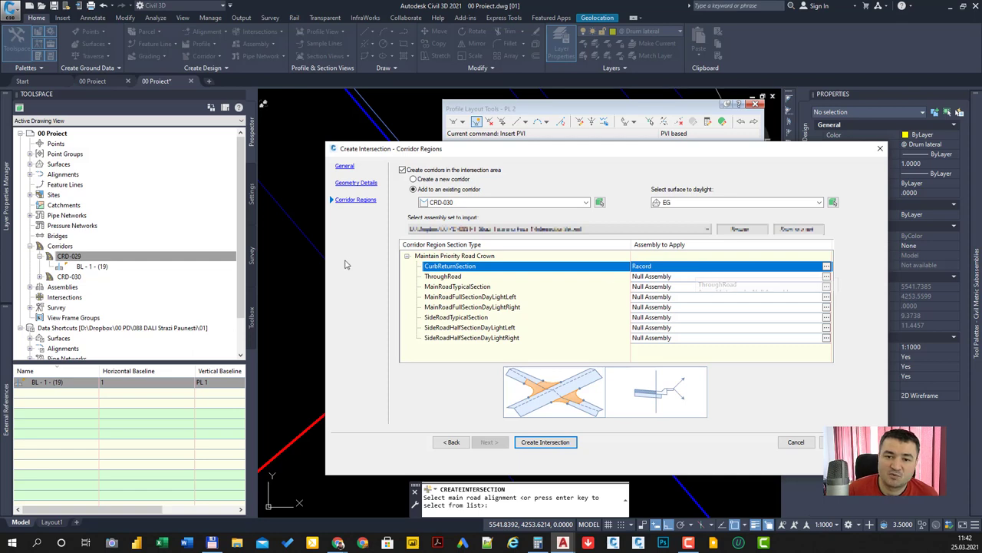
Confirm CRD-030 as the target corridor and create the intersection.
click(476, 203)
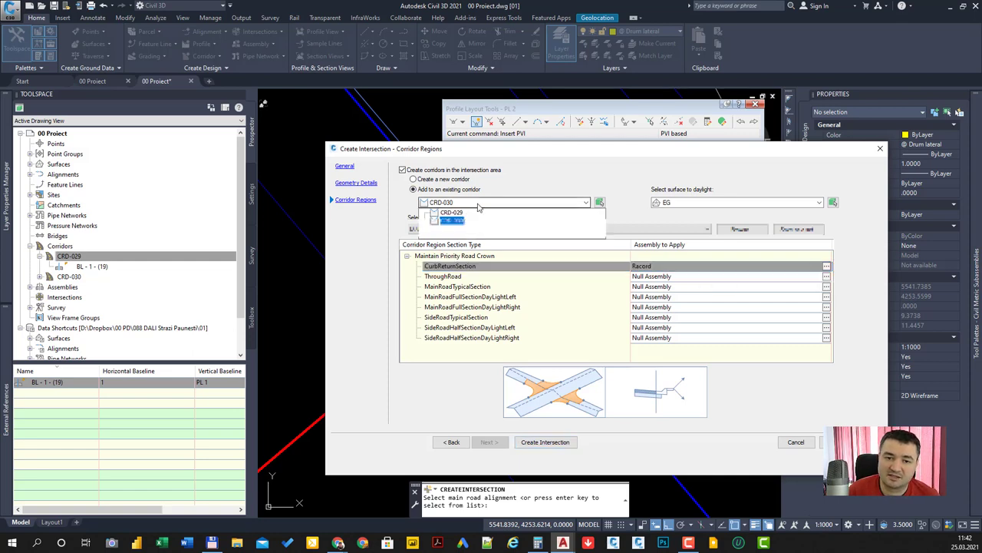
click(522, 187)
click(477, 204)
click(480, 205)
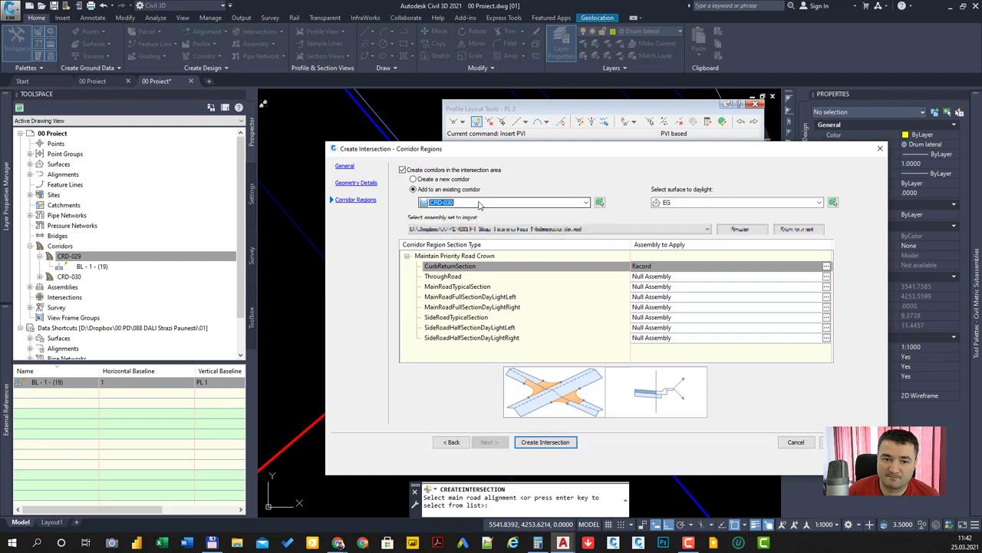
click(563, 445)
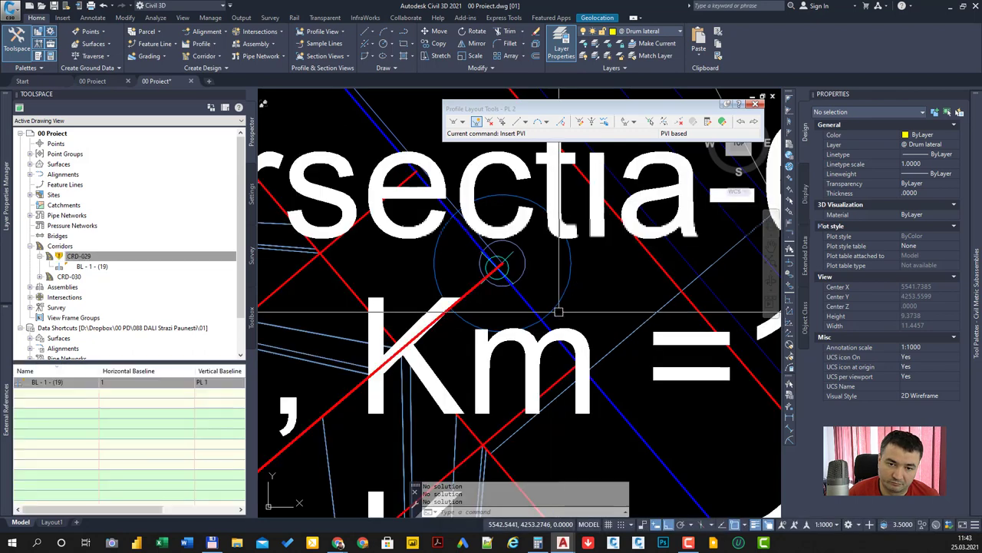
Move the Intersectia-016 label above-left of the junction with Ortho turned off.
scroll(538, 290, down, 5)
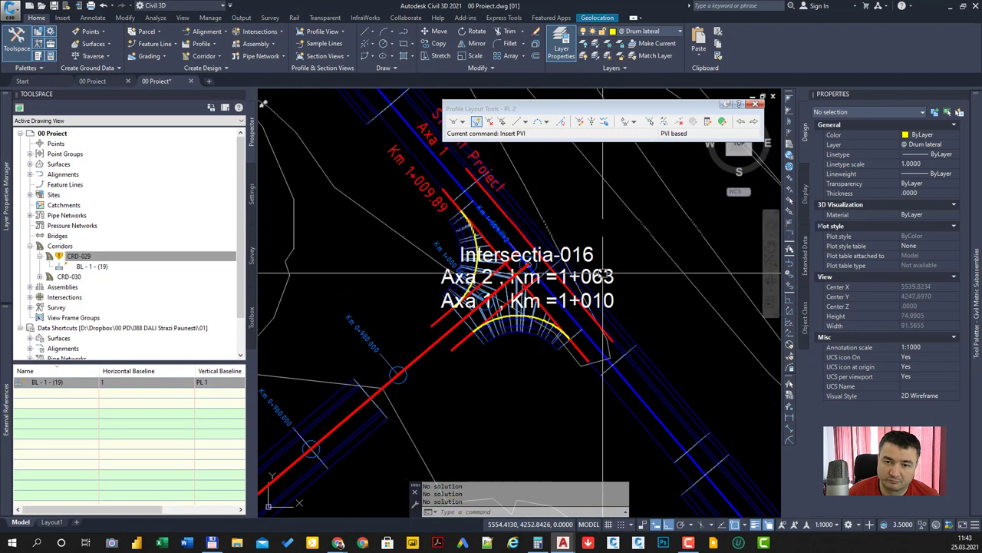
click(528, 264)
click(527, 265)
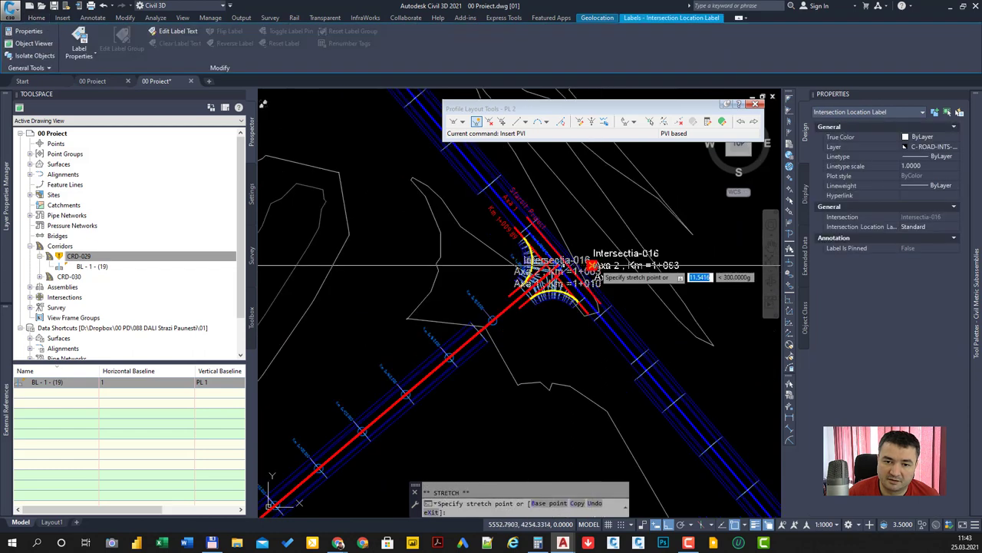
middle_drag(318, 215, 517, 254)
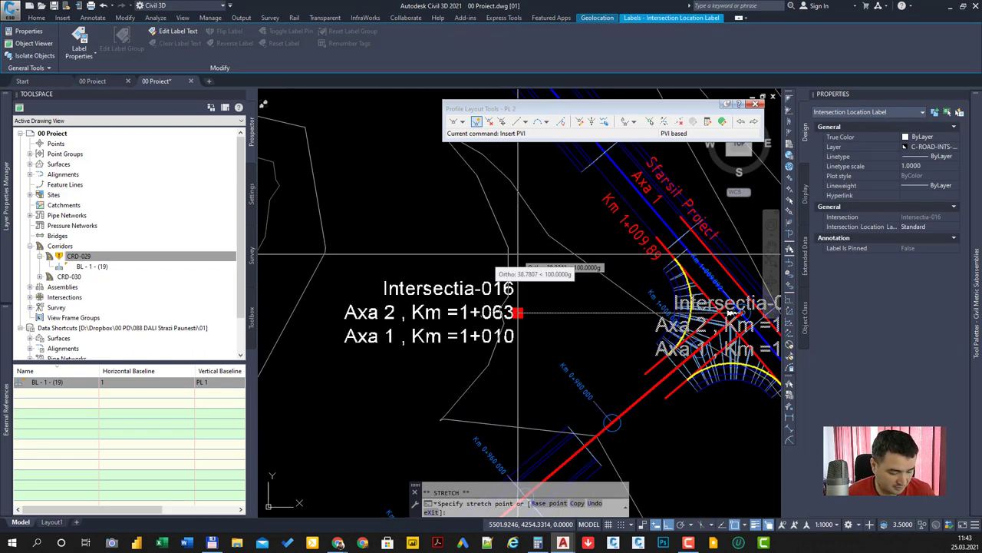
key(F8)
click(520, 240)
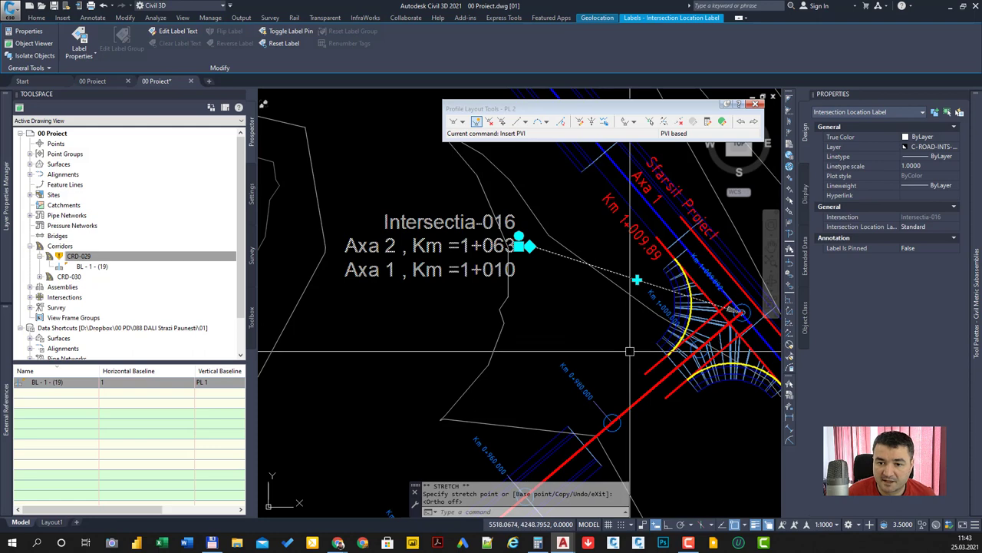
key(Escape)
key(Escape)
Stretch the CRD-030 corridor grip at the curve start to a new position so the corridor rebuilds.
middle_drag(701, 404, 539, 358)
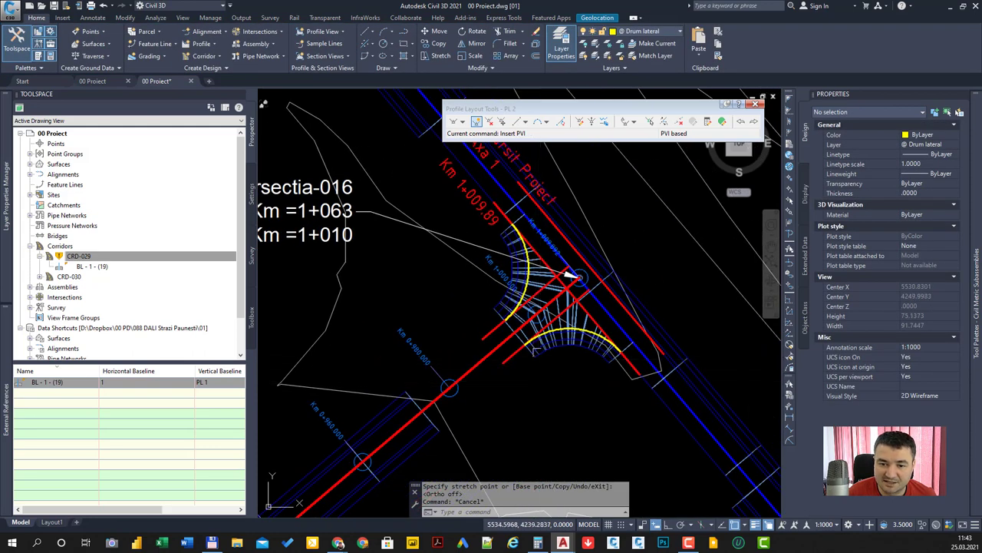
click(579, 339)
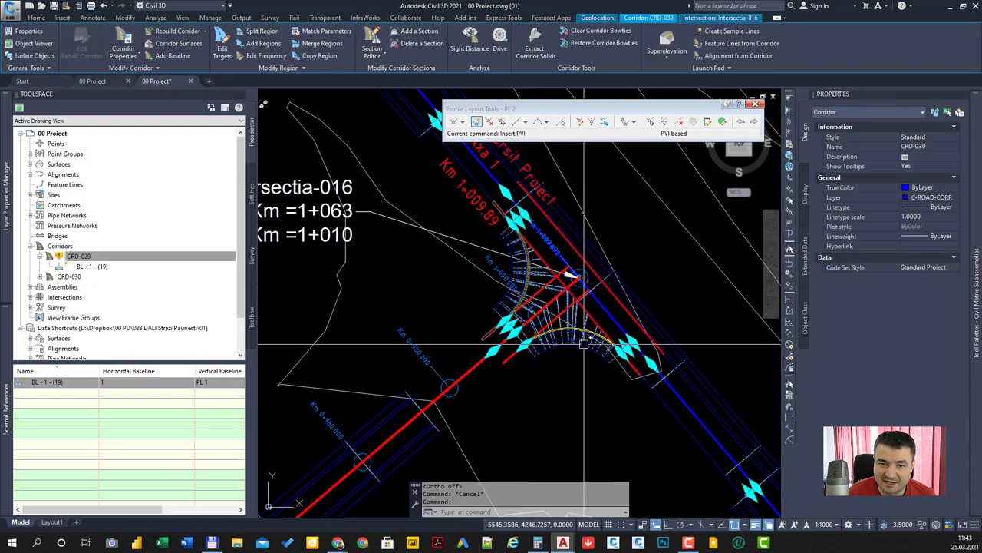
key(Escape)
scroll(537, 349, up, 3)
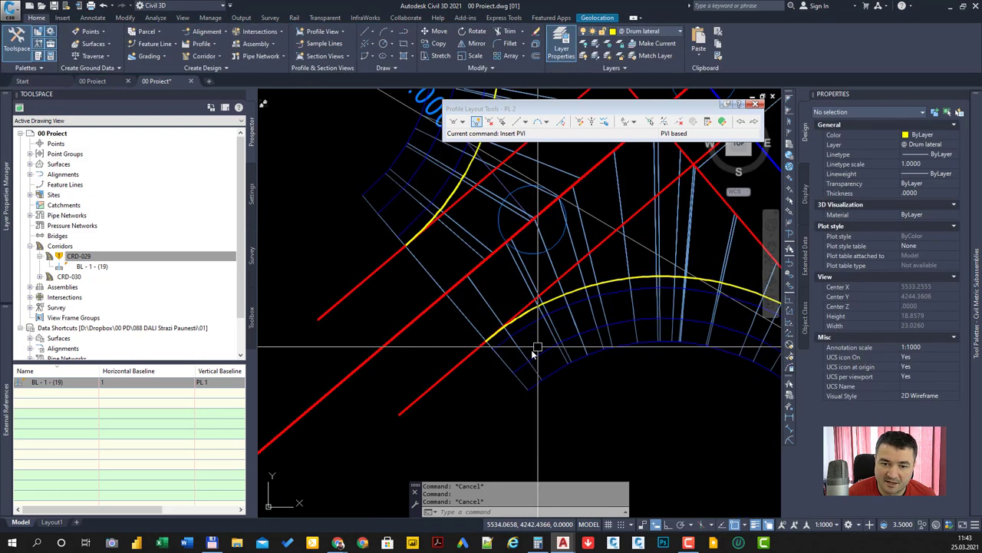
click(537, 350)
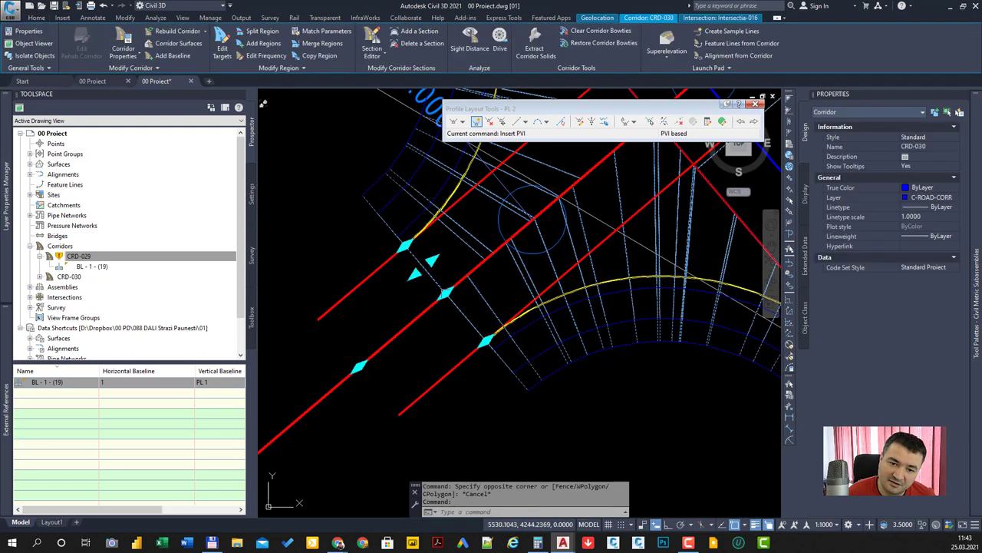
scroll(391, 254, up, 2)
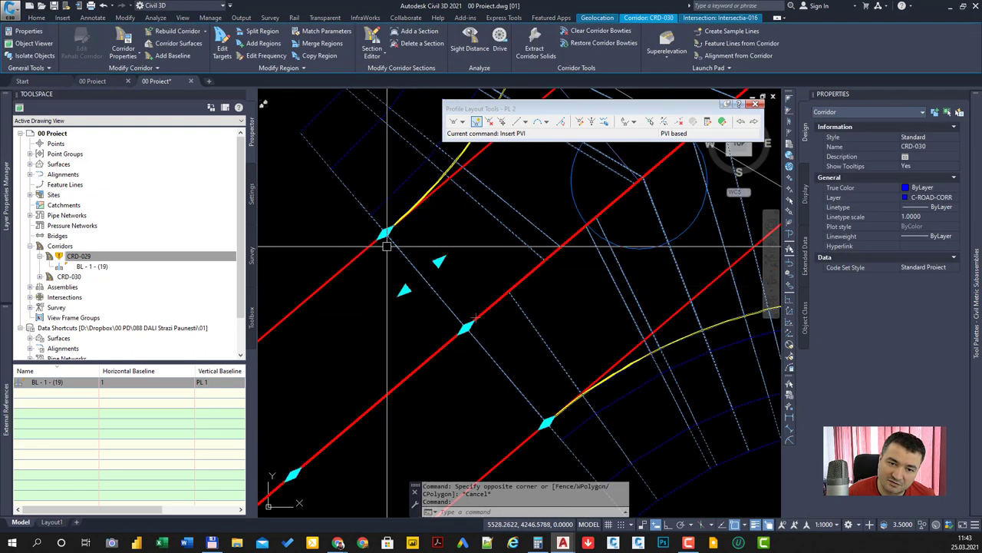
scroll(468, 327, up, 3)
scroll(443, 285, up, 2)
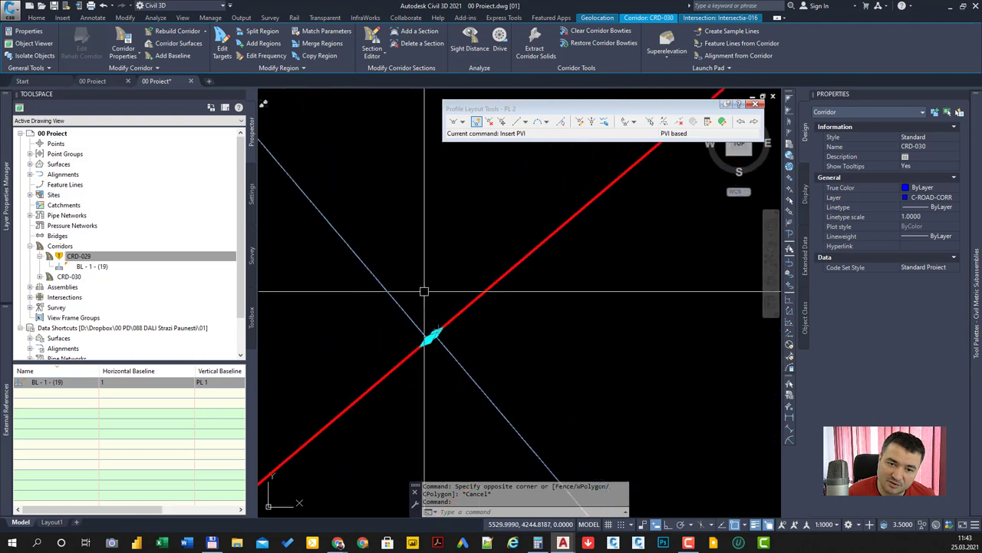
scroll(427, 326, down, 2)
scroll(449, 328, up, 2)
scroll(460, 291, down, 4)
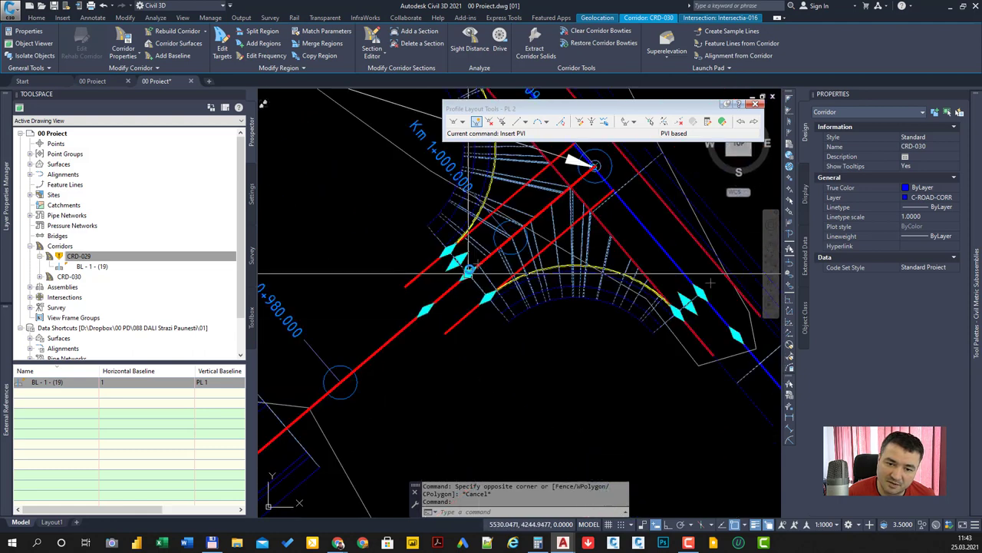
scroll(472, 284, up, 3)
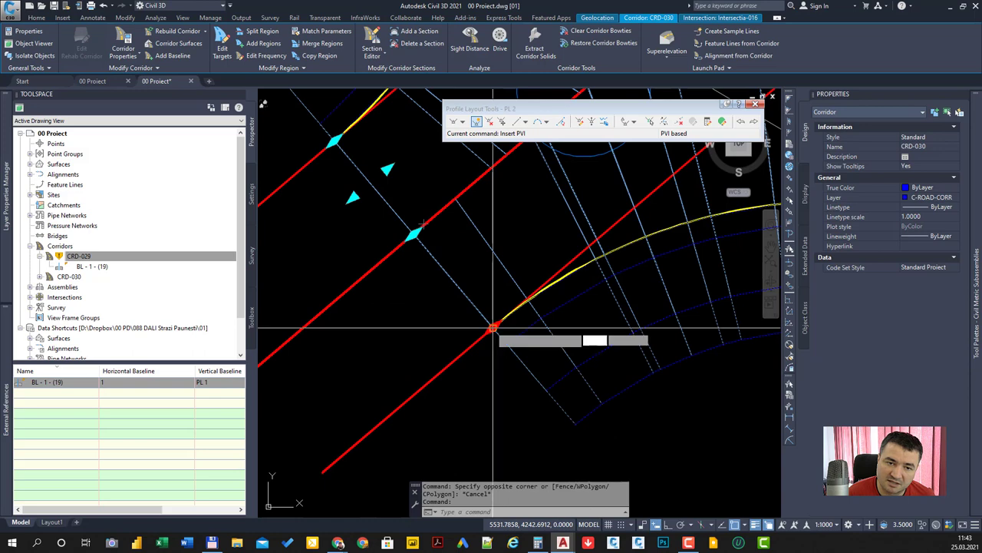
click(493, 327)
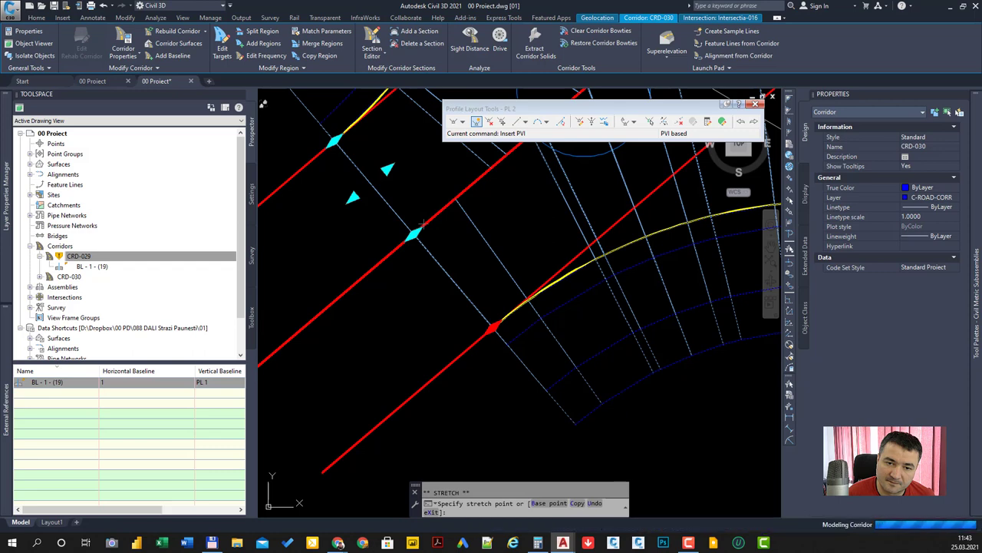
scroll(383, 336, down, 5)
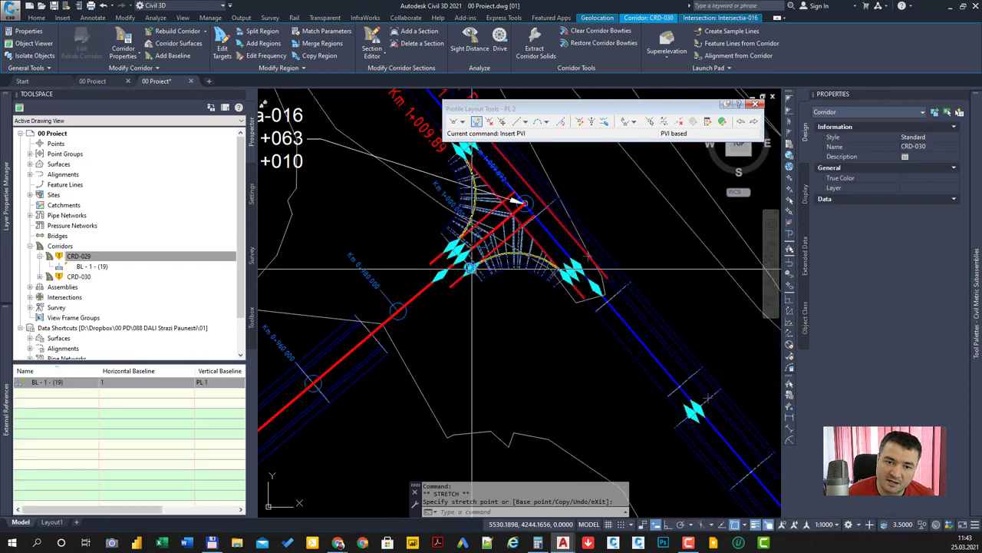
click(368, 347)
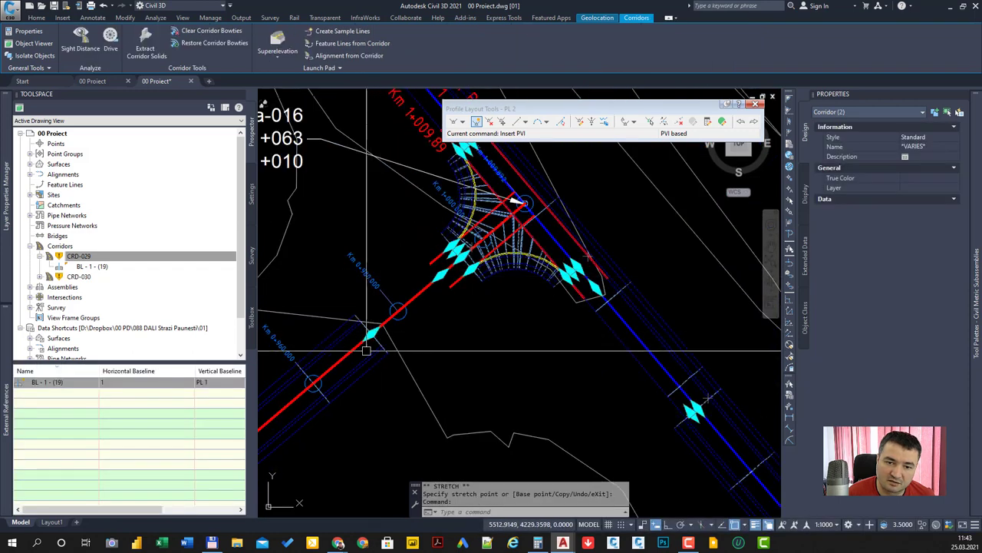
key(Escape)
Reselect corridor CRD-030 to inspect the rebuilt sections around the intersection.
click(497, 271)
scroll(514, 276, down, 3)
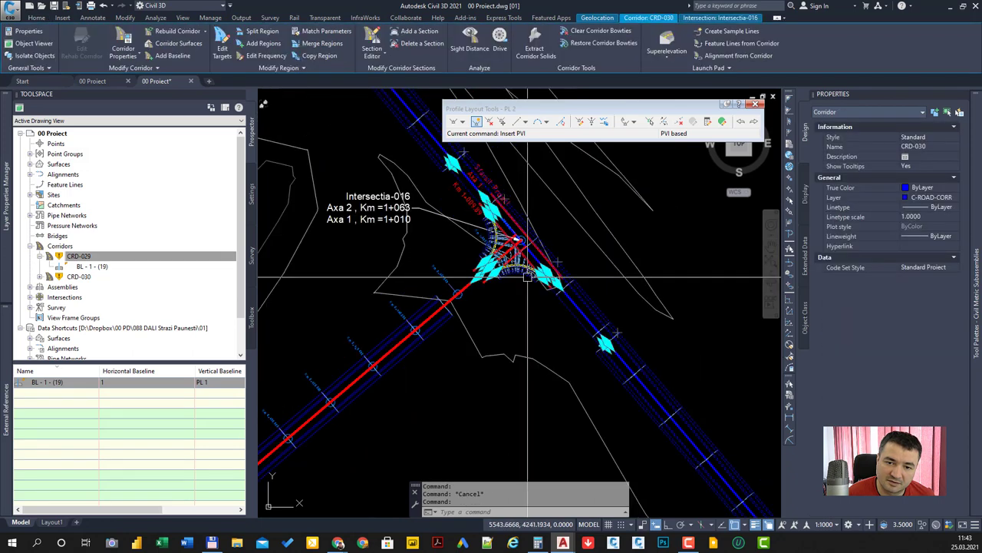
scroll(522, 284, down, 2)
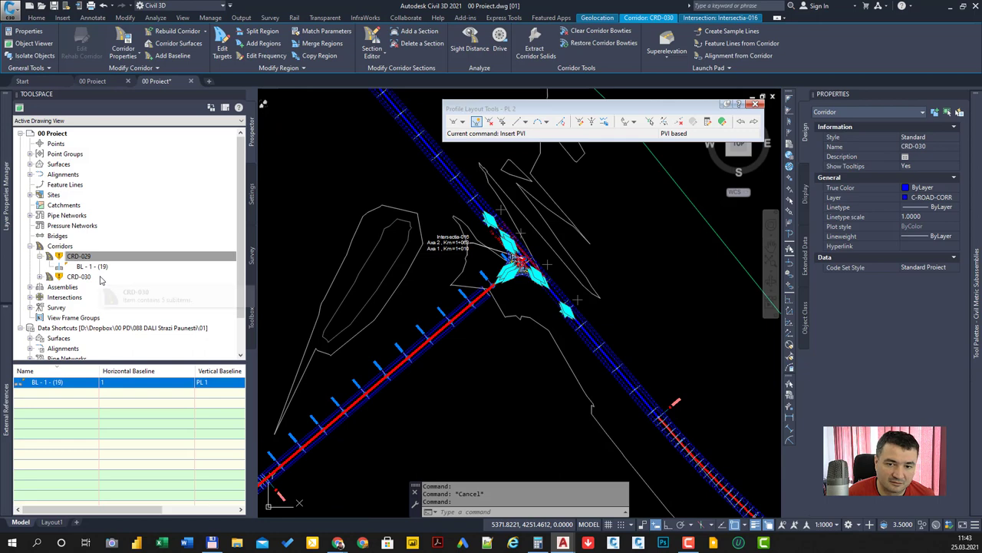
scroll(602, 332, down, 2)
scroll(599, 326, up, 1)
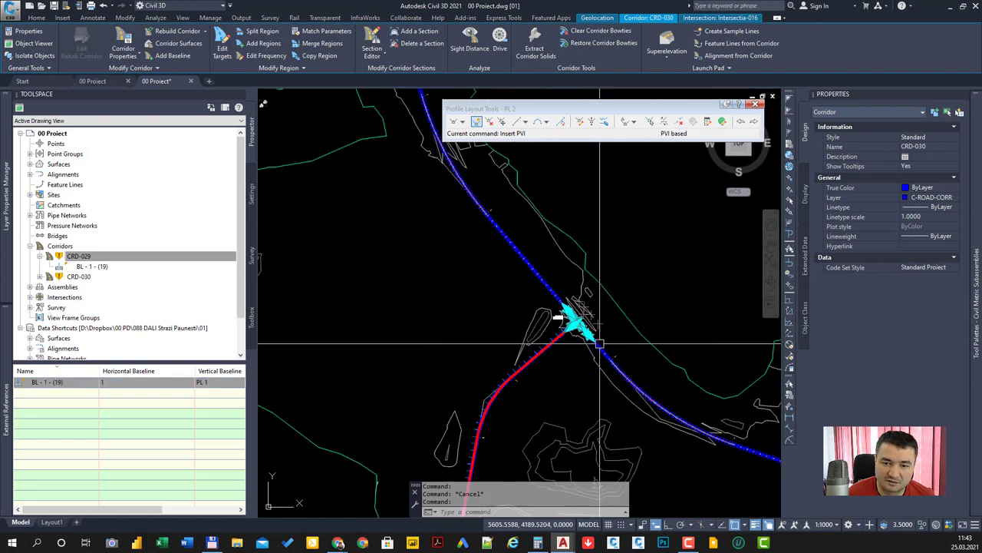
scroll(595, 315, up, 2)
scroll(587, 300, up, 2)
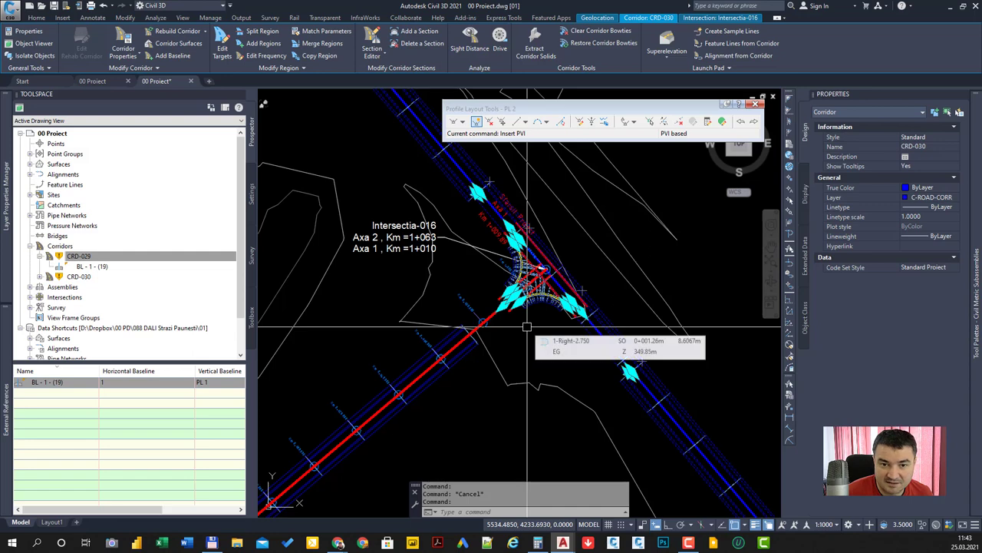
key(Escape)
middle_drag(527, 326, 500, 327)
scroll(500, 328, up, 3)
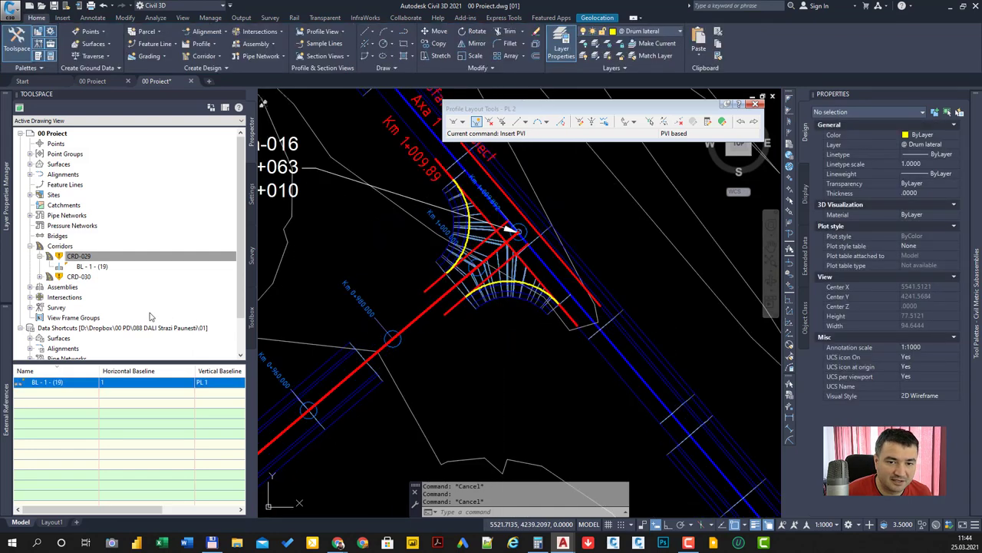
Delete intersection Intersectia-016 via the Prospector Intersections list.
scroll(138, 275, down, 2)
click(135, 281)
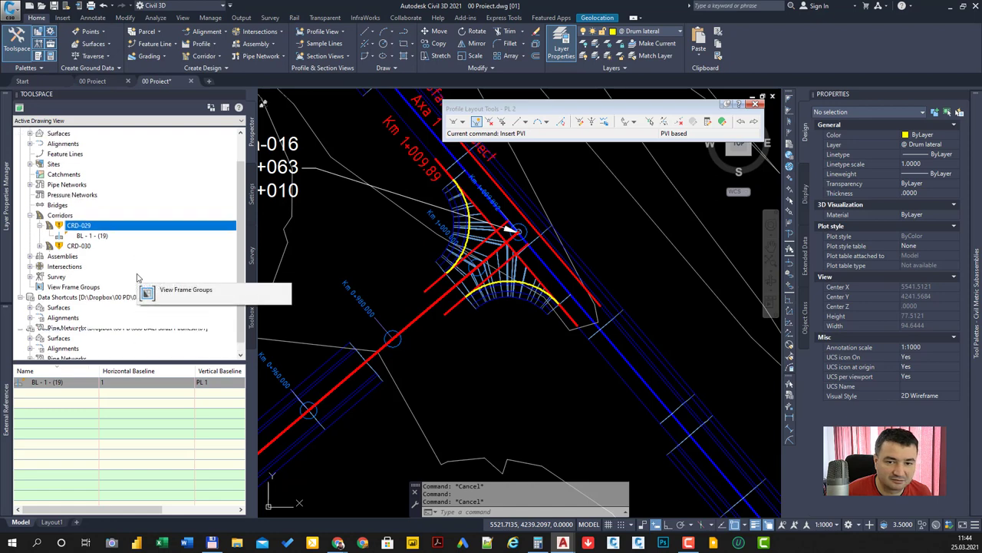
click(76, 256)
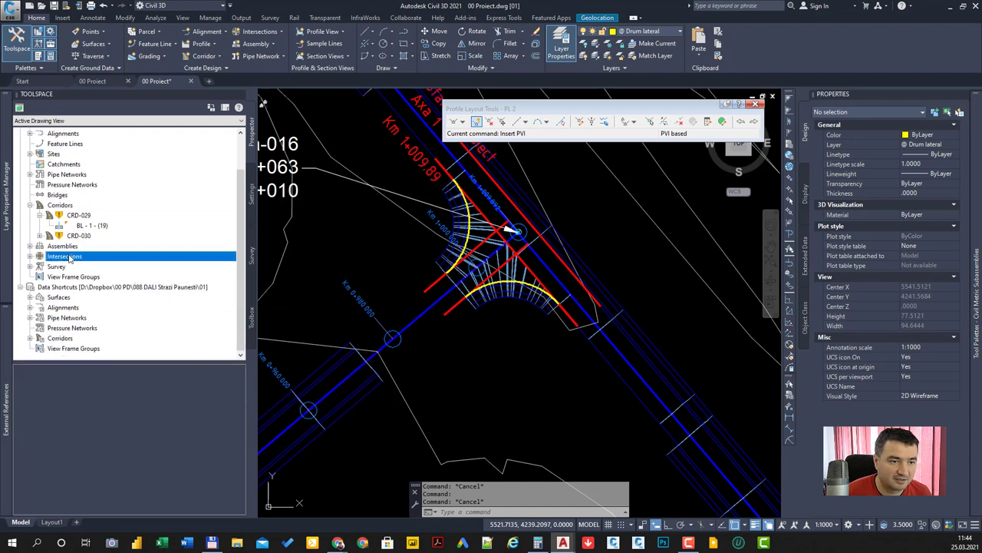
double_click(76, 256)
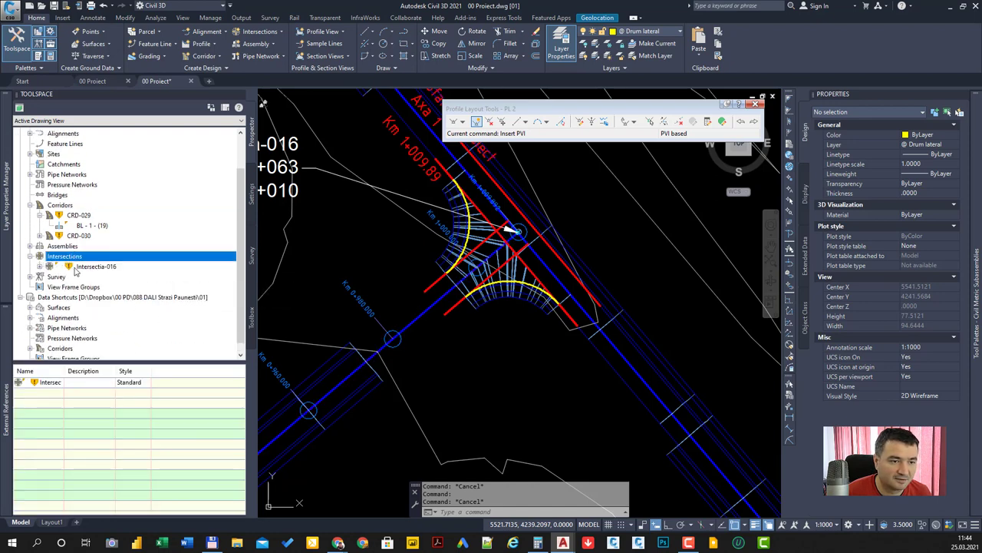
click(88, 267)
right_click(86, 266)
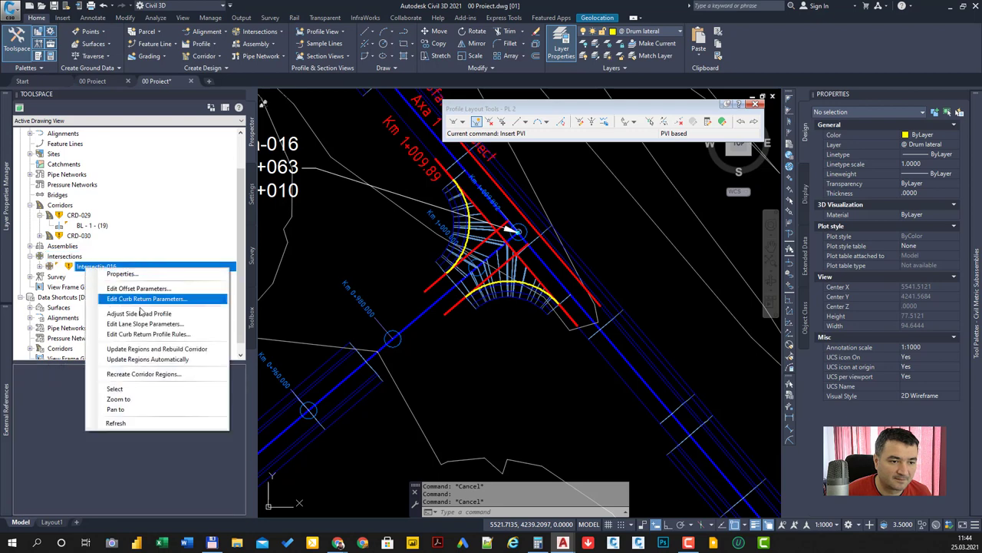
click(140, 388)
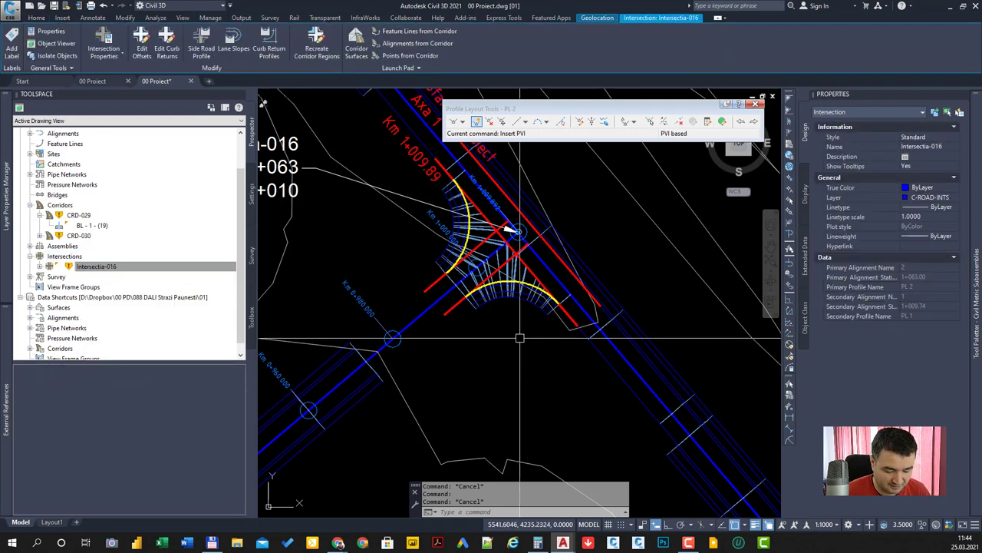
key(Delete)
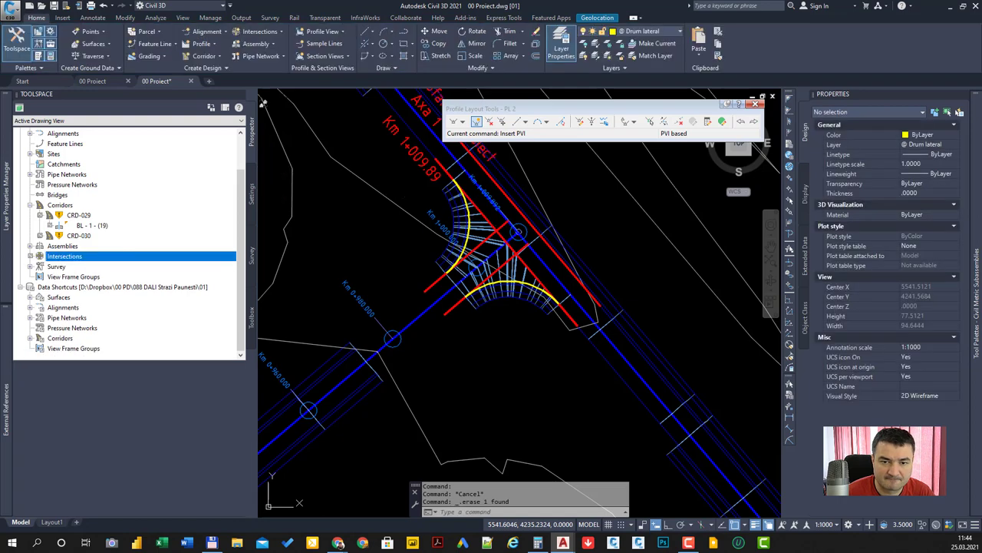
click(507, 322)
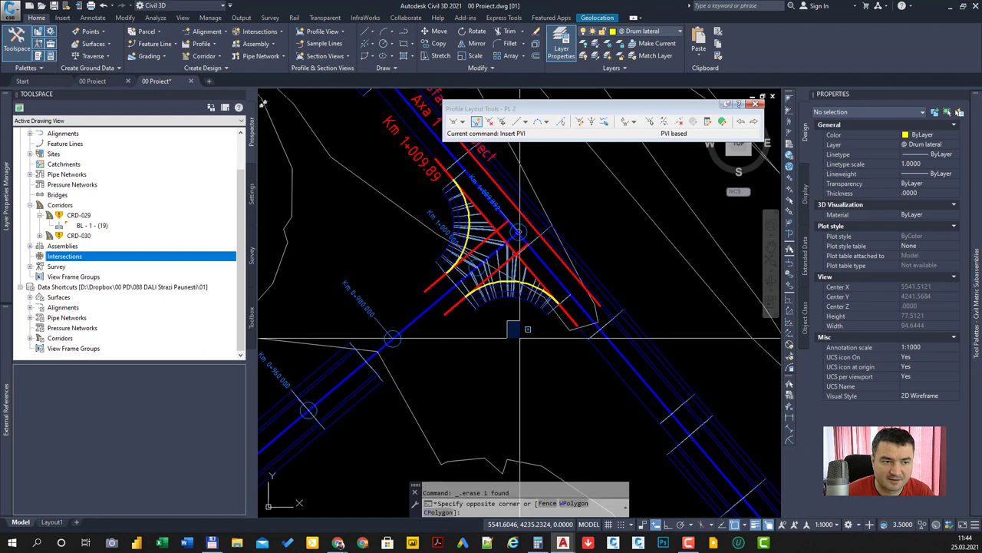
Rebuild corridors CRD-029 and CRD-030 from Prospector.
right_click(87, 219)
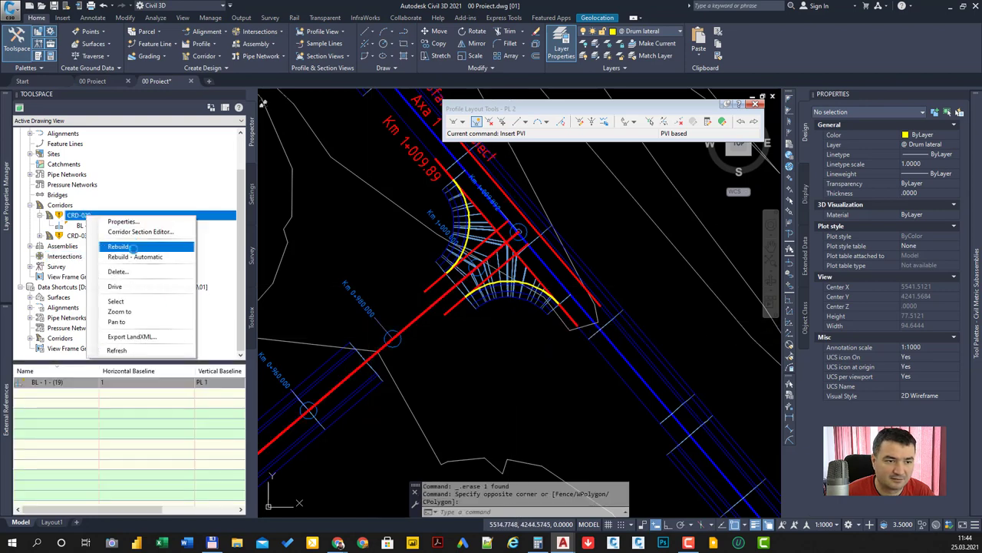
click(127, 287)
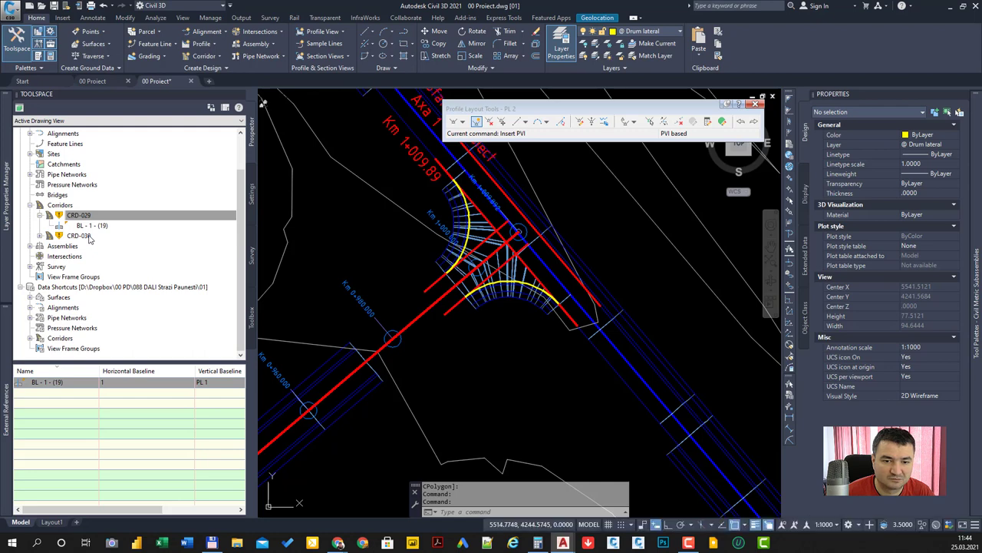
right_click(89, 237)
click(120, 267)
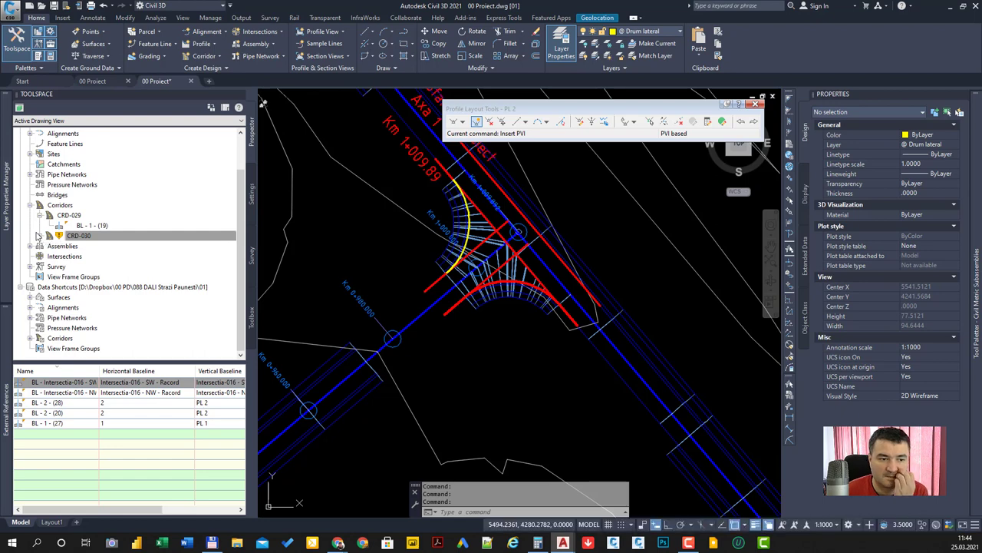
Delete the SW and NW Racord curb-return baselines from corridor CRD-030.
click(39, 236)
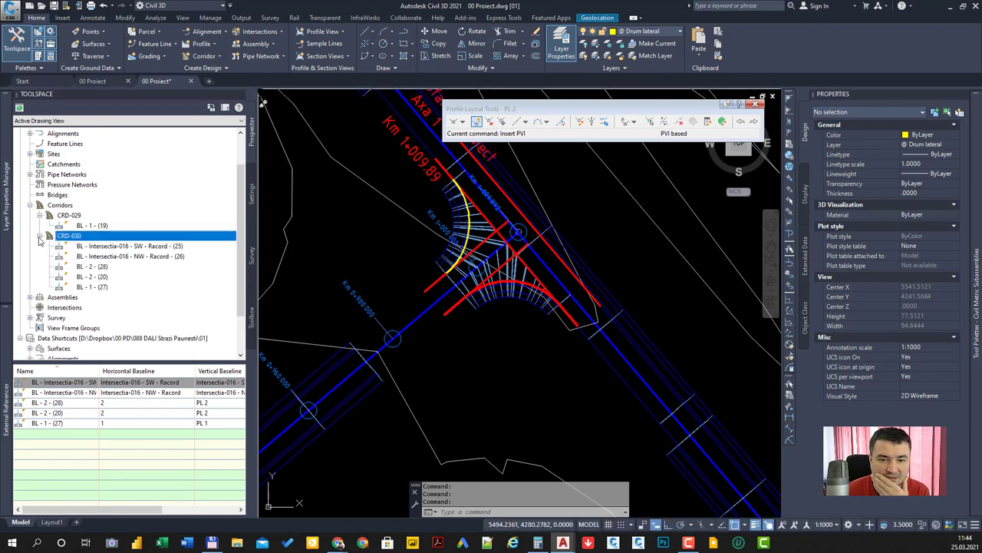
right_click(116, 247)
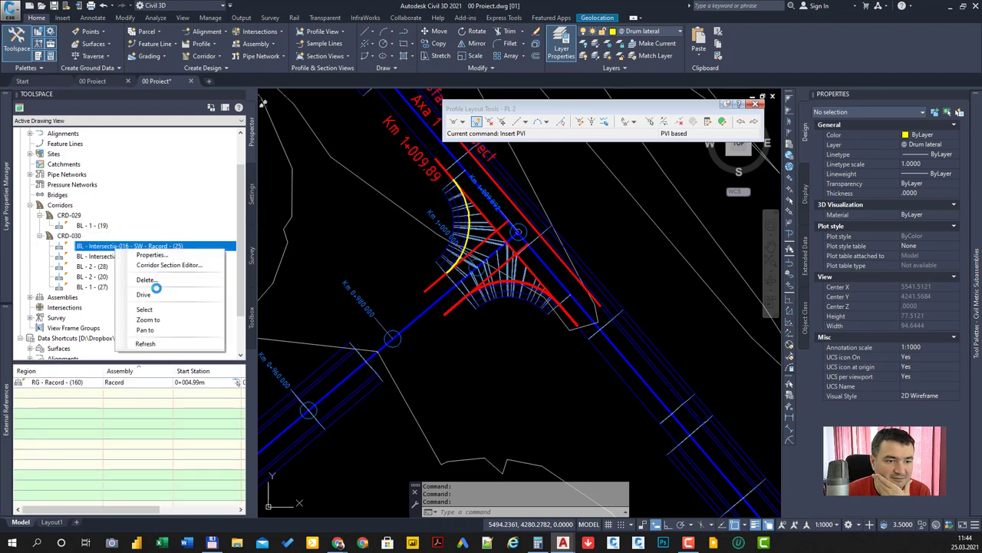
key(Escape)
click(522, 295)
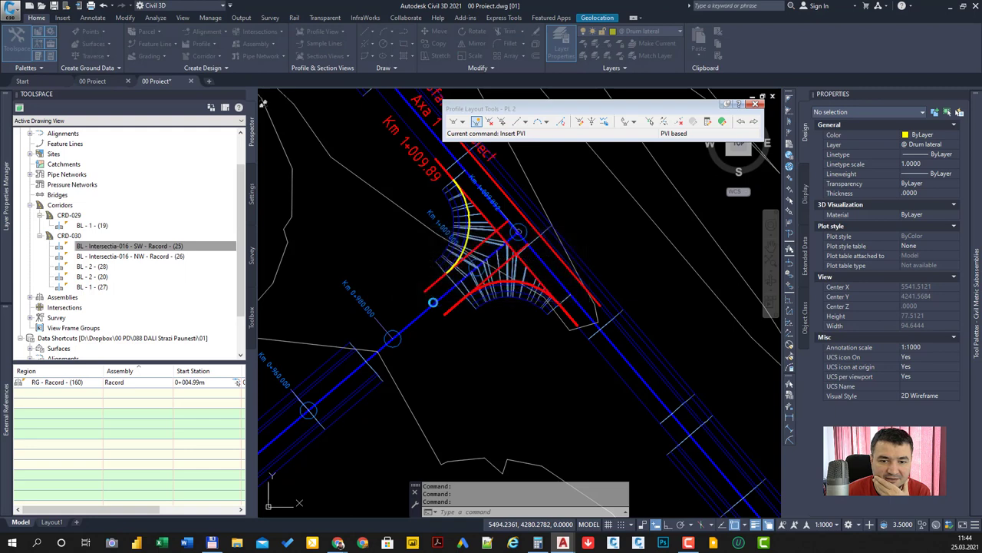
right_click(157, 256)
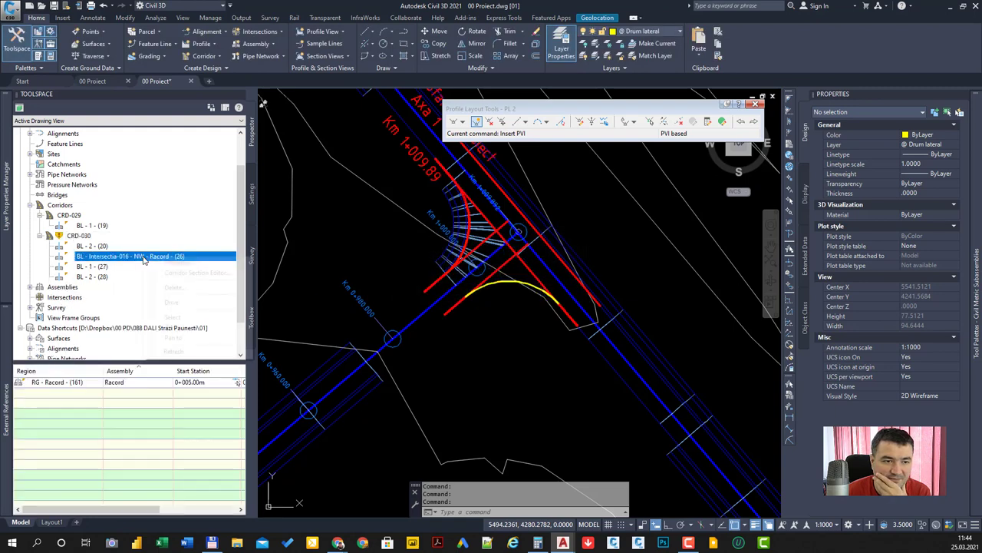
click(184, 290)
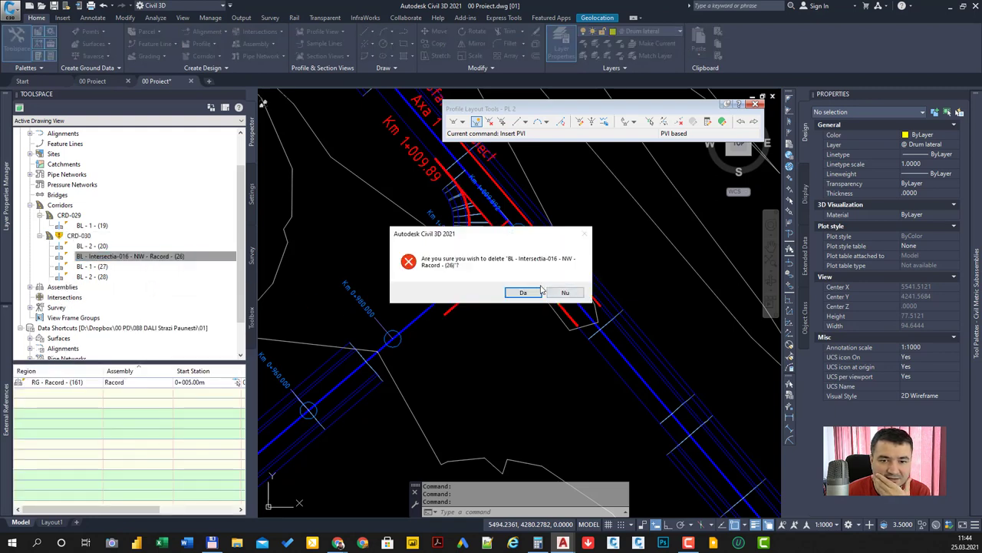
click(522, 294)
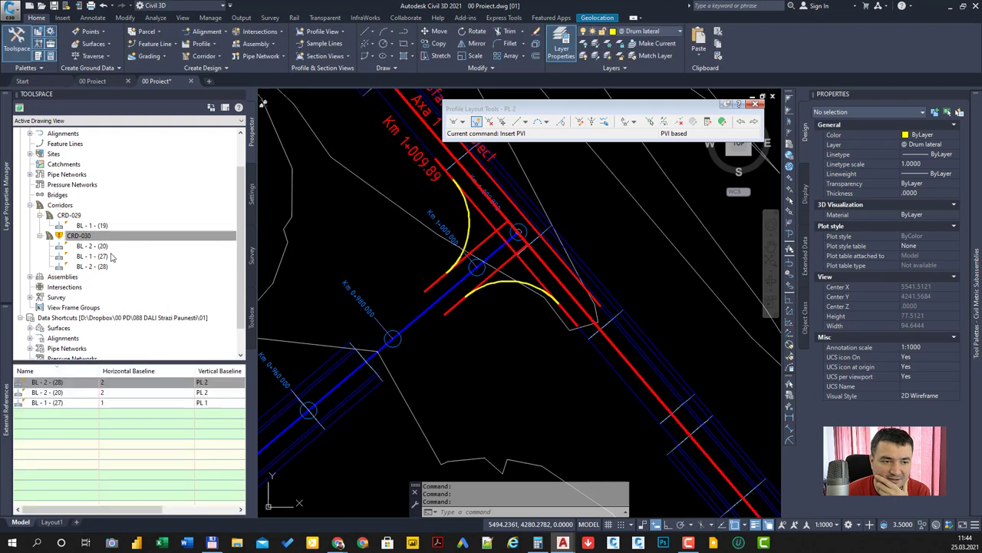
Delete baselines BL - 1 - (27) and BL - 2 - (28), leaving only BL - 2 - (20).
click(112, 258)
right_click(112, 259)
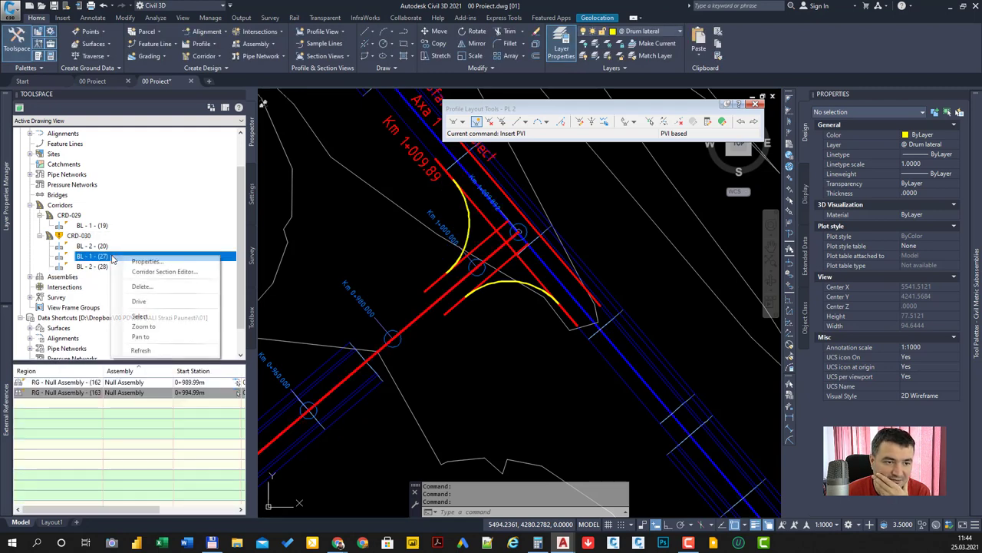
click(158, 291)
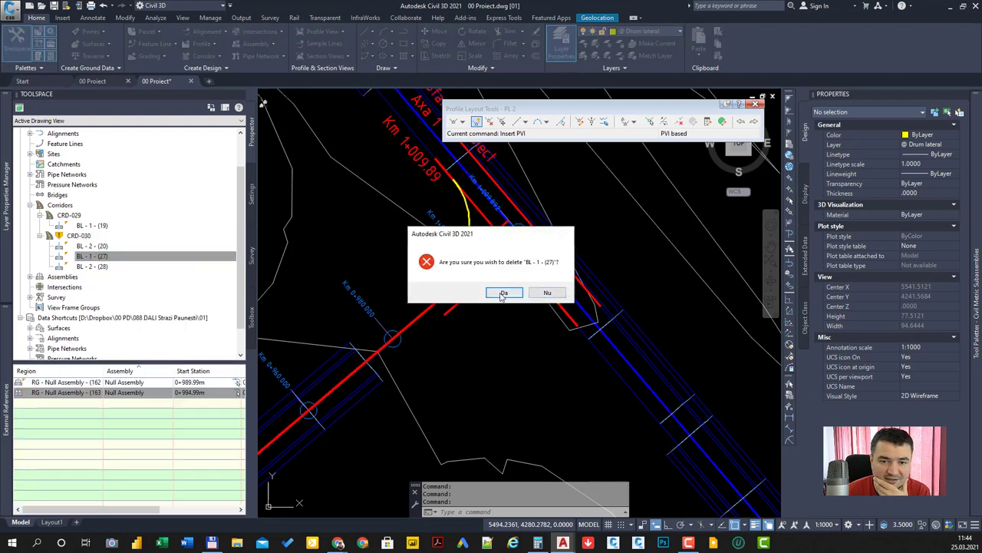
click(505, 293)
click(108, 258)
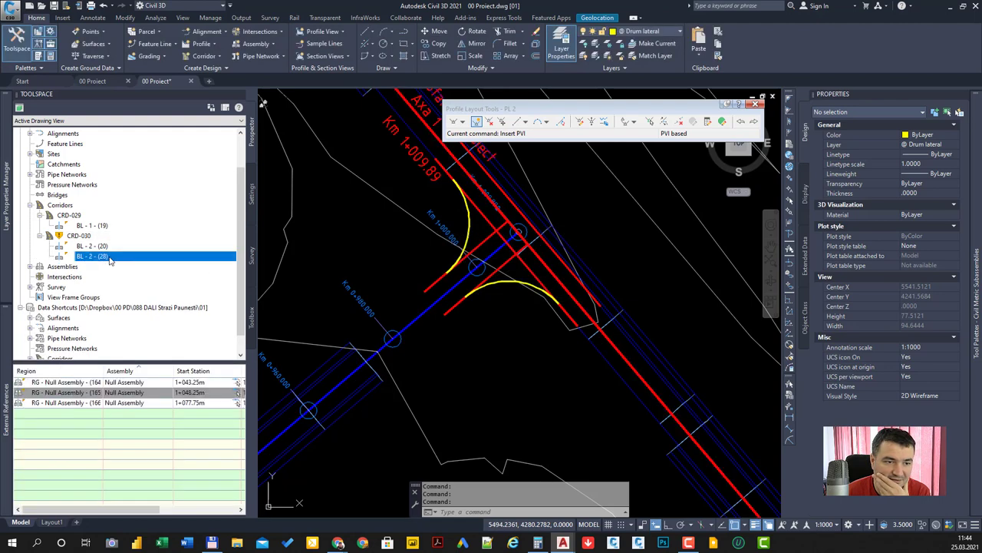
right_click(108, 258)
click(142, 288)
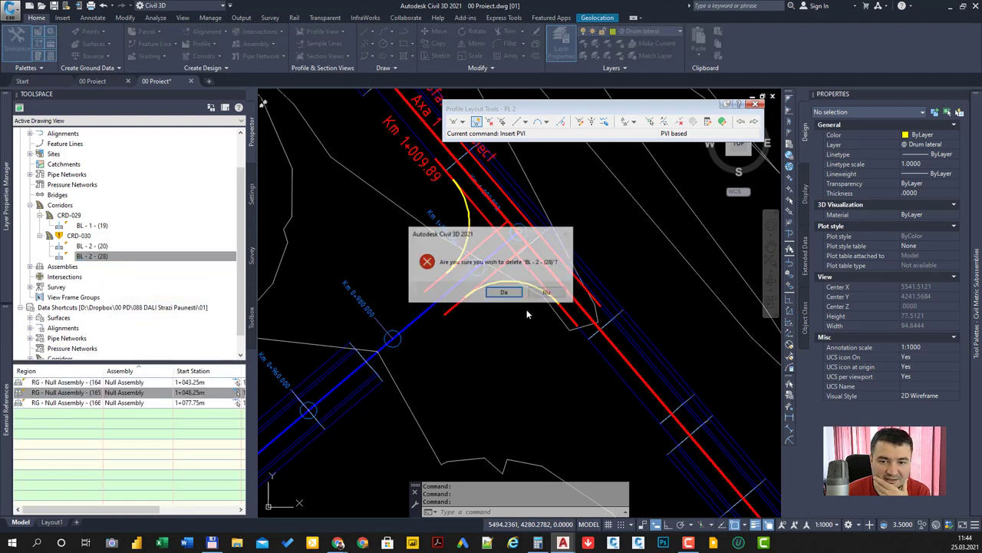
click(505, 293)
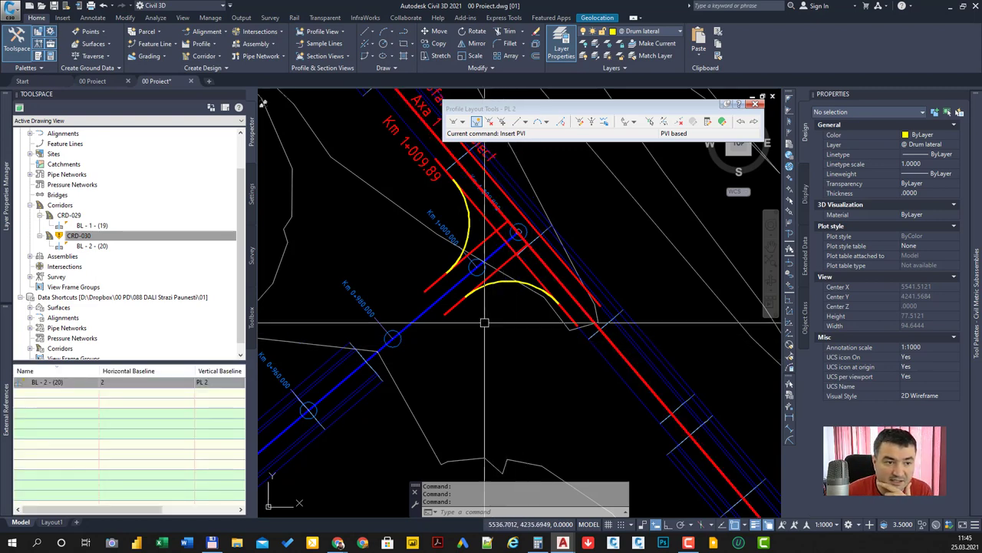
click(260, 32)
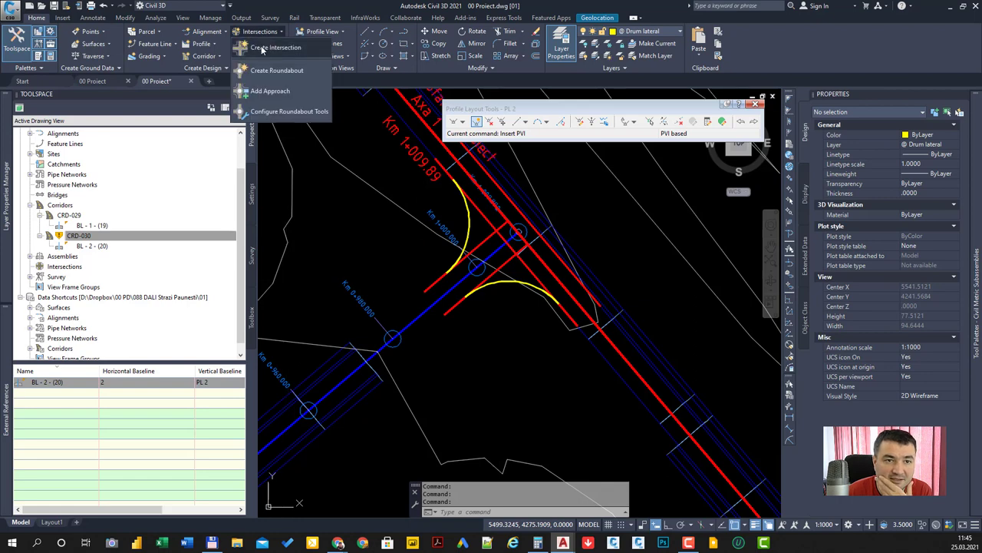
Start a new intersection at the alignment crossing, picking the main road alignment.
click(265, 44)
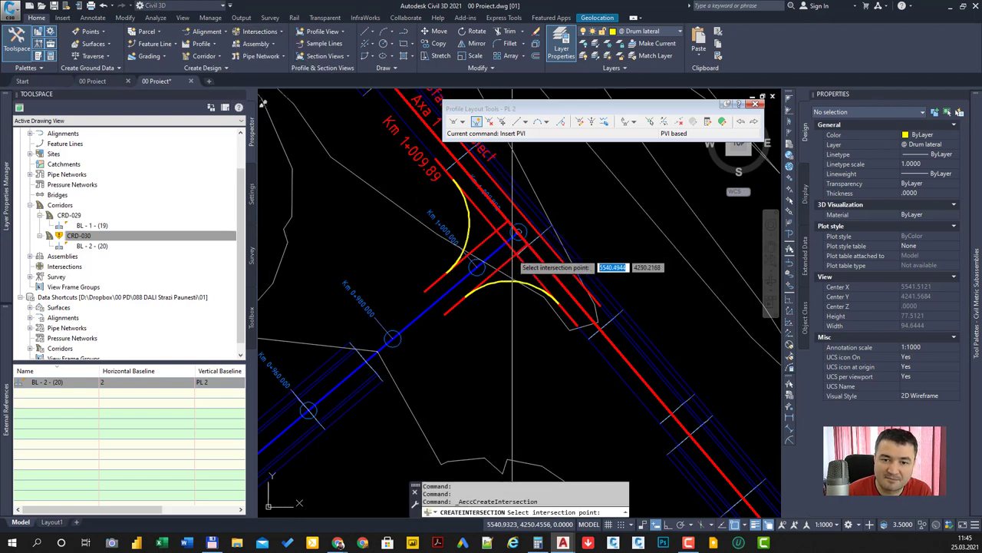
scroll(505, 248, down, 3)
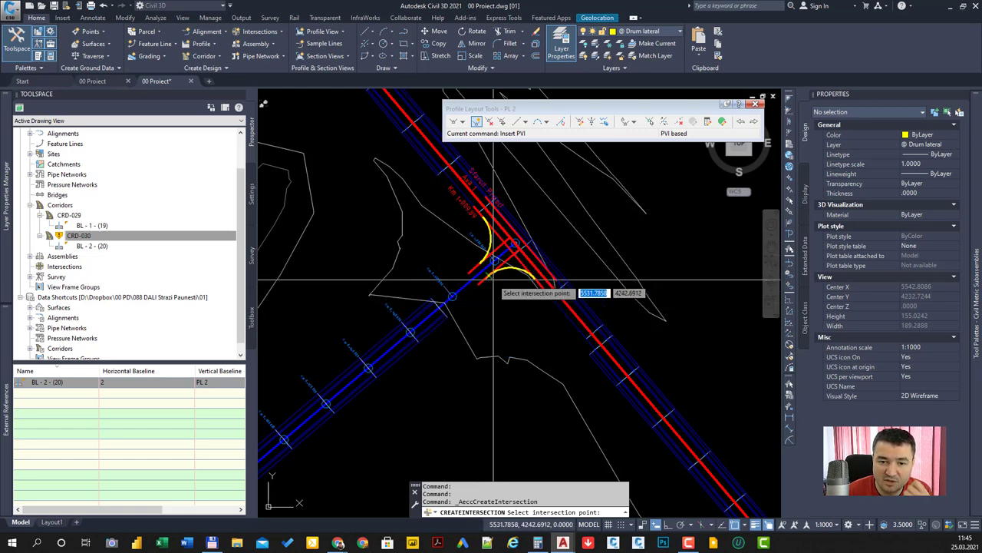
scroll(516, 247, up, 5)
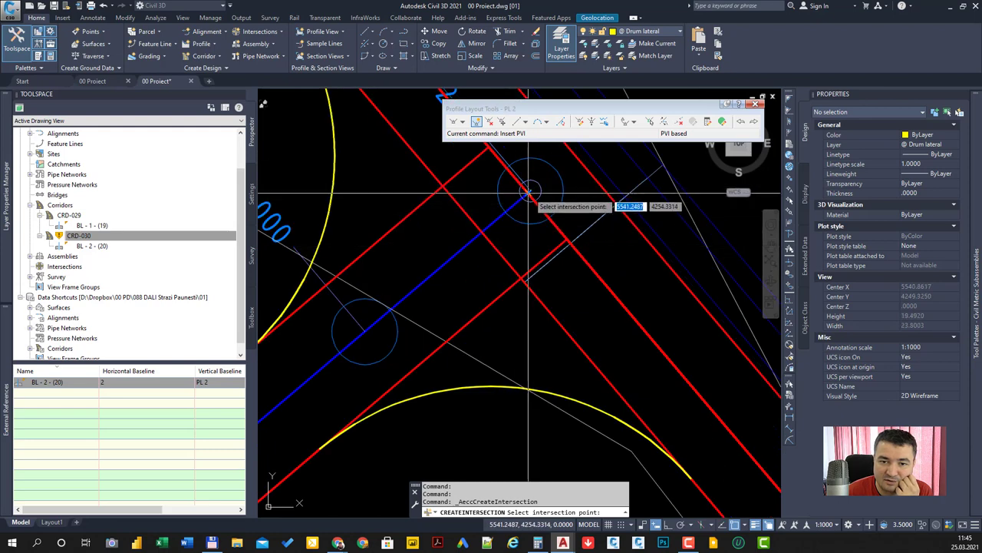
click(531, 192)
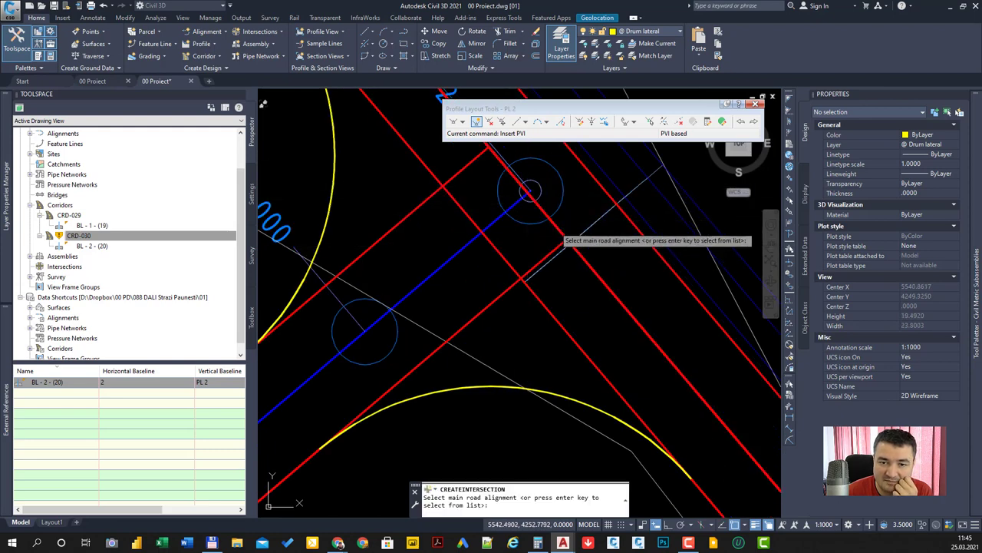
click(559, 260)
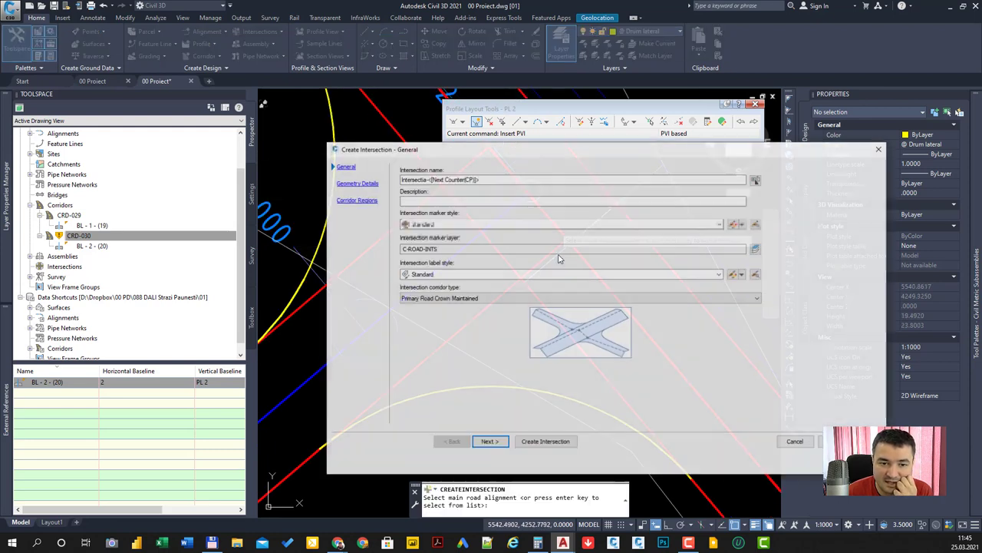
click(489, 442)
click(491, 442)
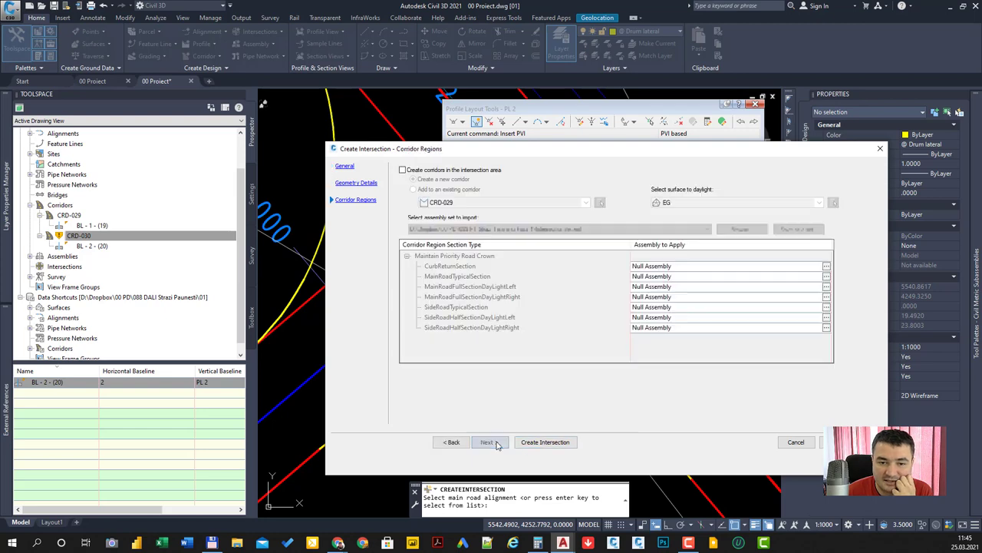
Add intersection regions to corridor CRD-029 with Racord as the curb return assembly, saved as a set.
click(441, 171)
click(445, 190)
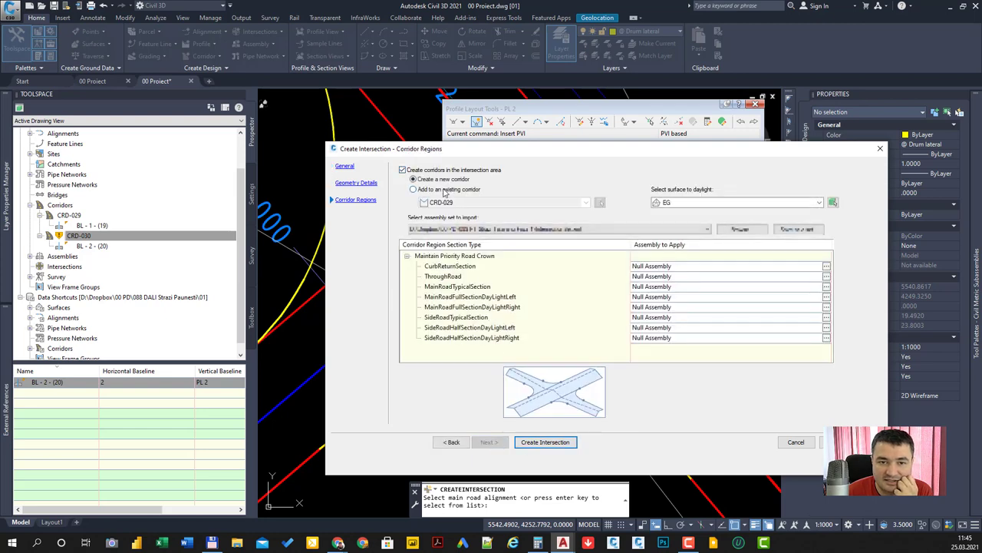
click(458, 203)
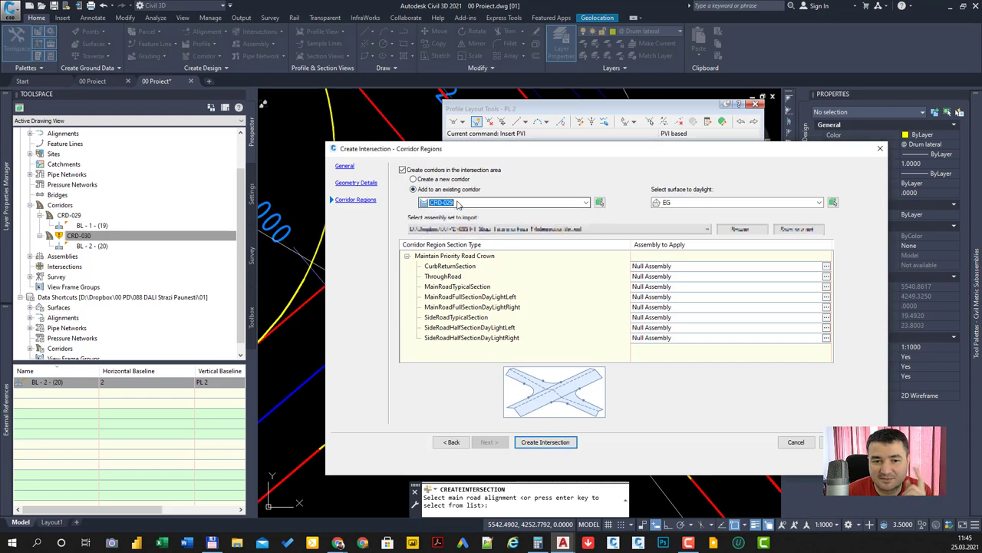
click(827, 265)
click(537, 241)
click(518, 286)
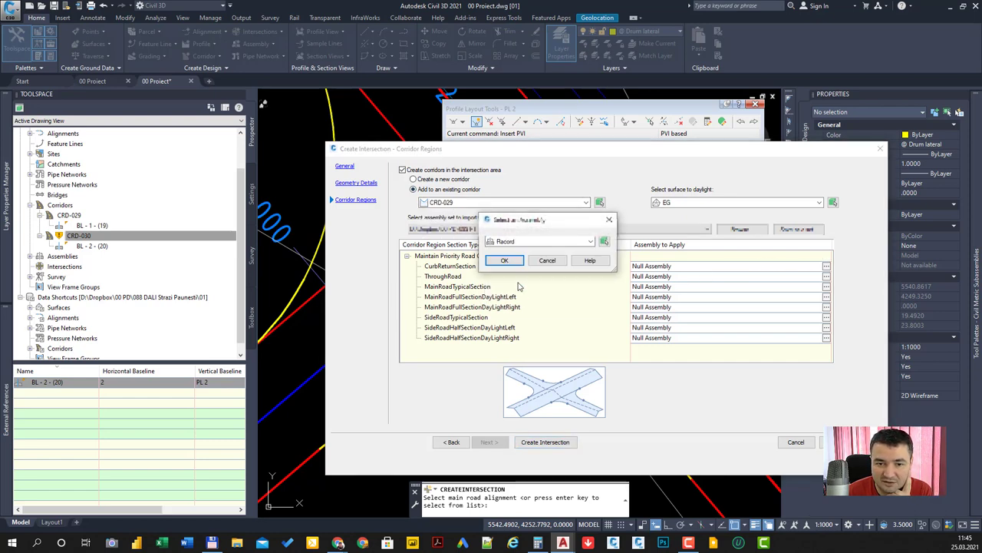
click(503, 261)
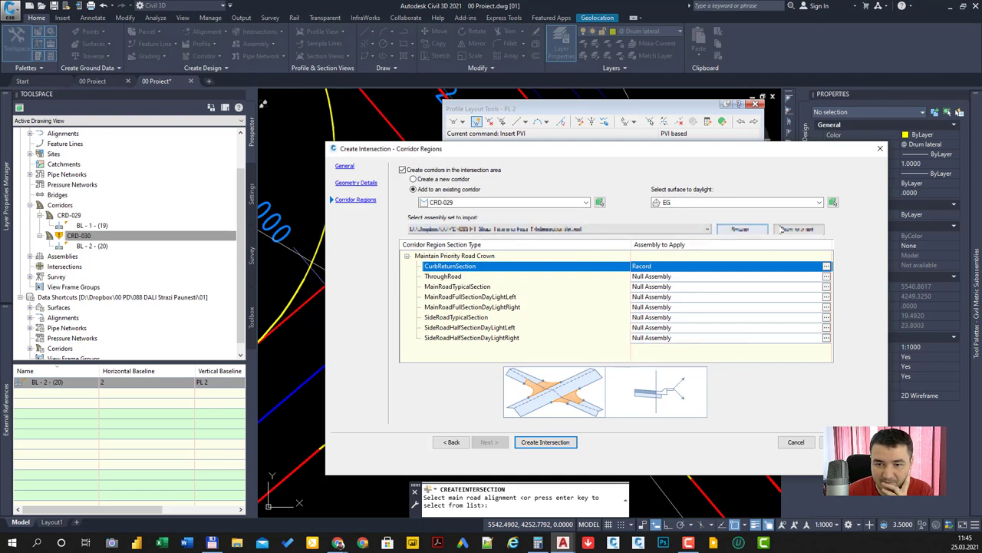
click(806, 232)
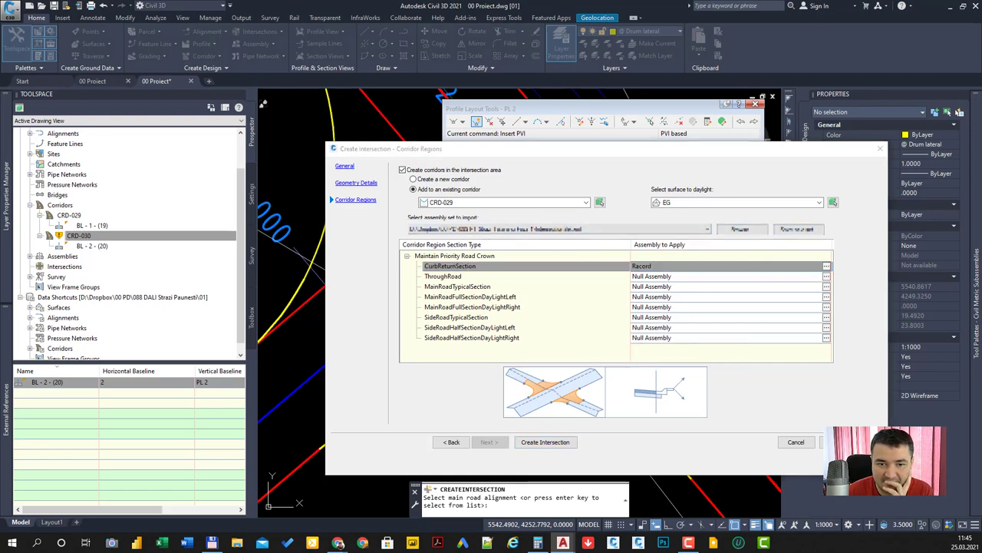
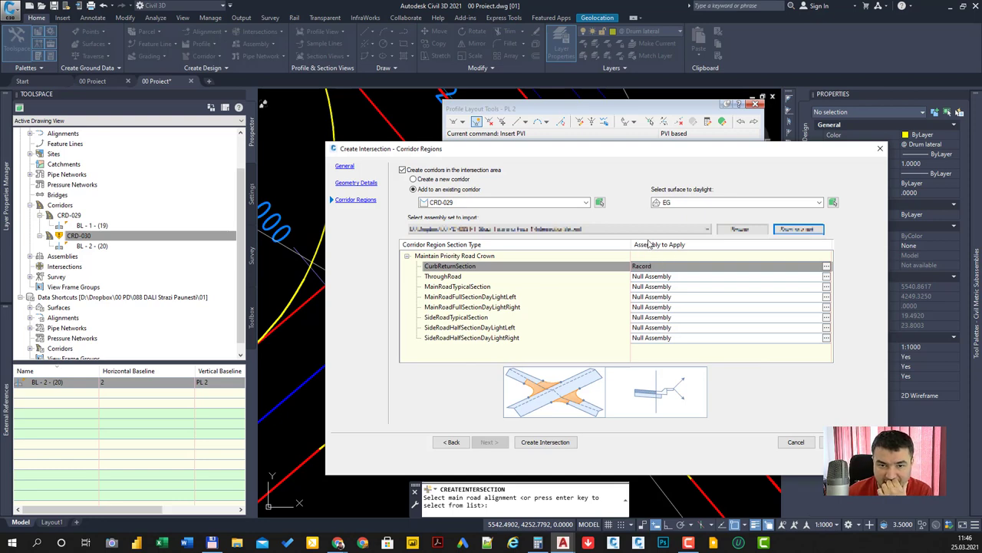
Create the intersection with the current settings, picking the main road alignment for corridor CRD-029.
click(543, 443)
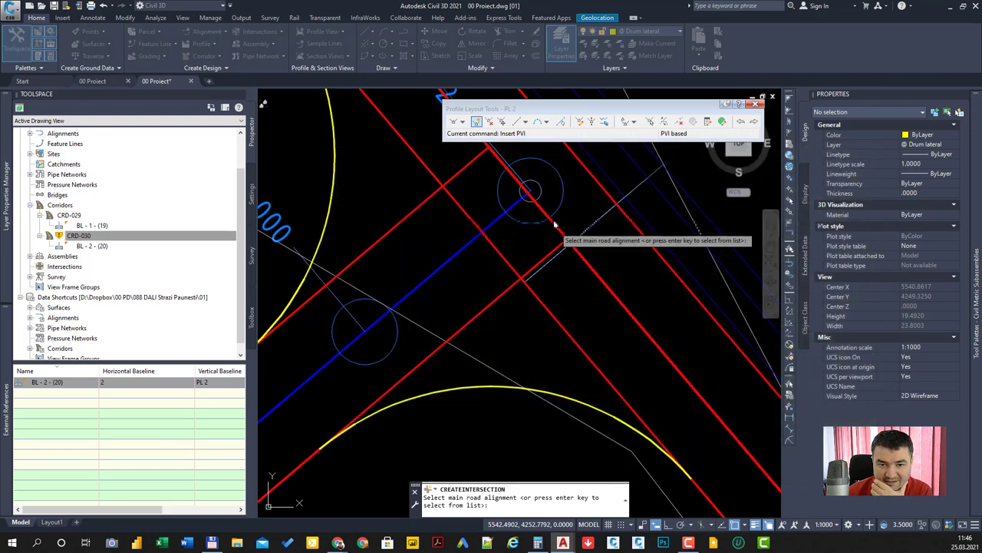
click(539, 311)
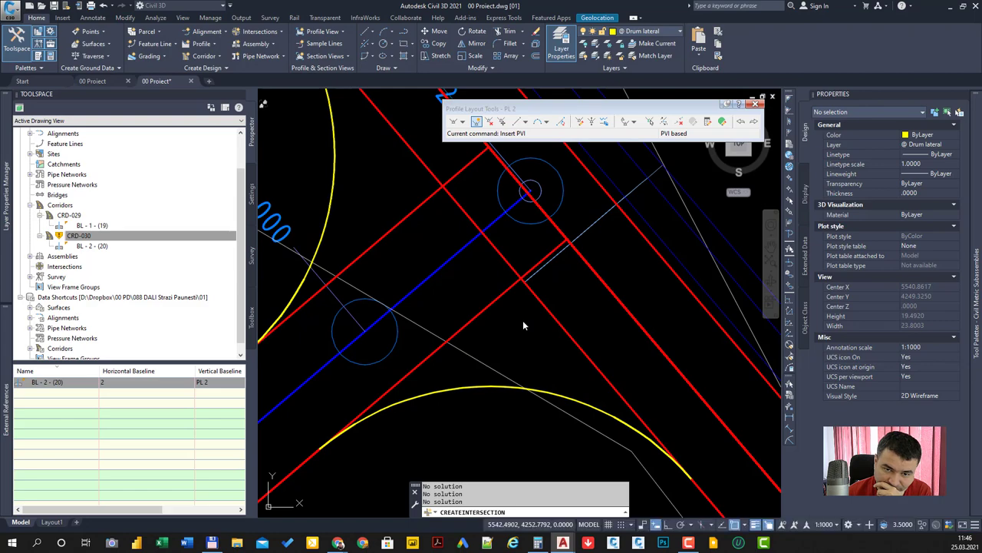
Select corridor CRD-029, abandoning an accidental move of the intersection label.
scroll(548, 328, down, 5)
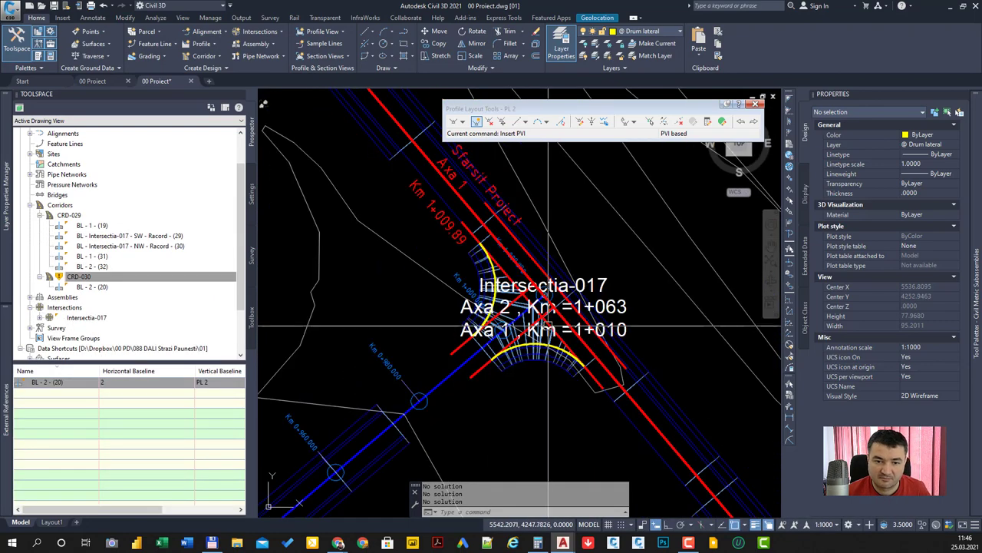
click(544, 295)
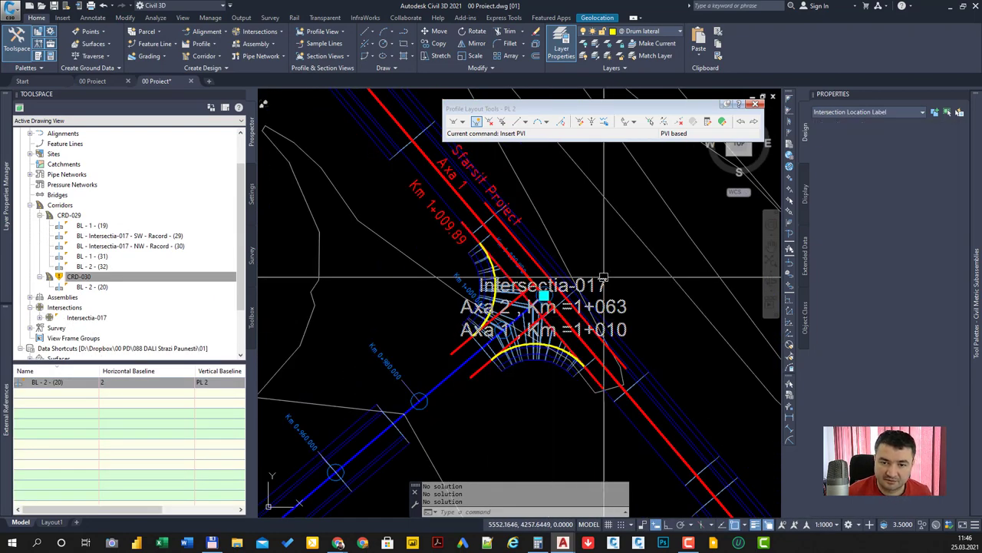
click(544, 294)
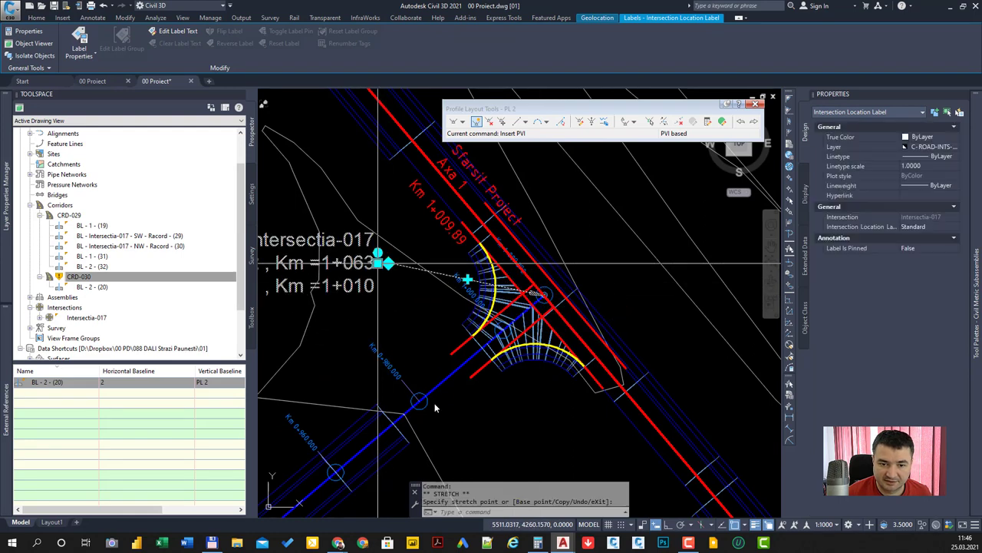
key(Escape)
key(Escape)
scroll(506, 361, up, 2)
scroll(506, 361, up, 1)
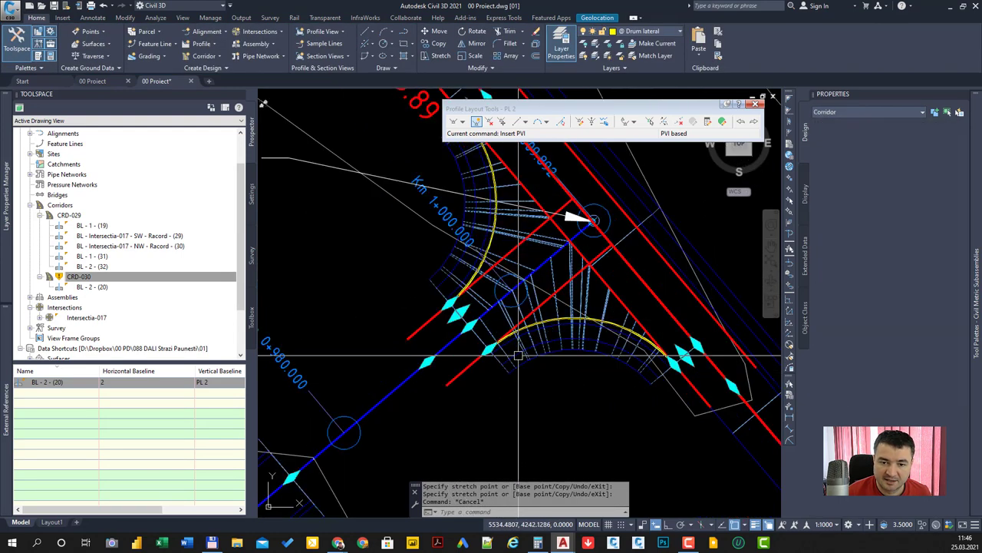
click(519, 355)
Grip-stretch the offset alignment end to its new point so CRD-029 rebuilds.
scroll(471, 346, up, 2)
scroll(504, 351, up, 2)
scroll(489, 346, up, 1)
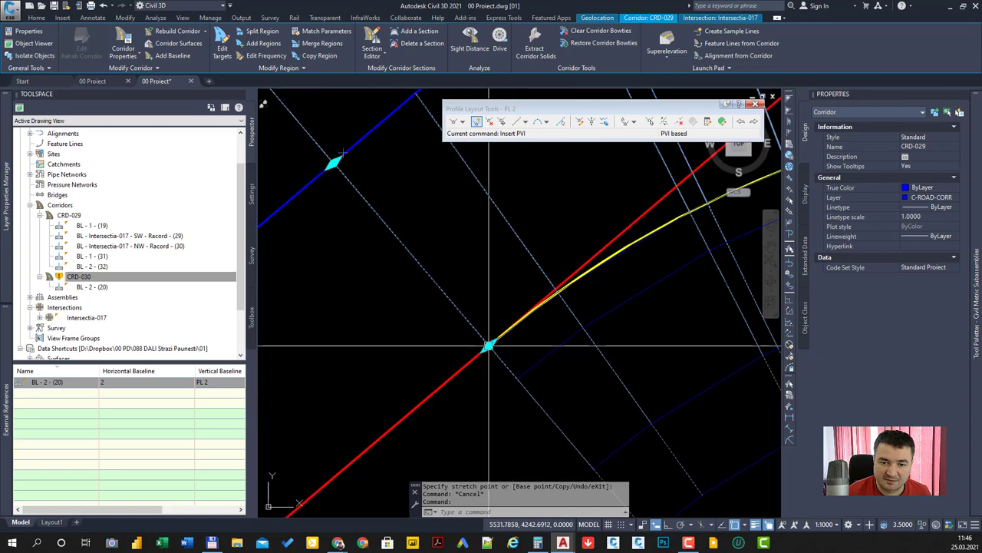
click(489, 346)
middle_drag(311, 126, 483, 241)
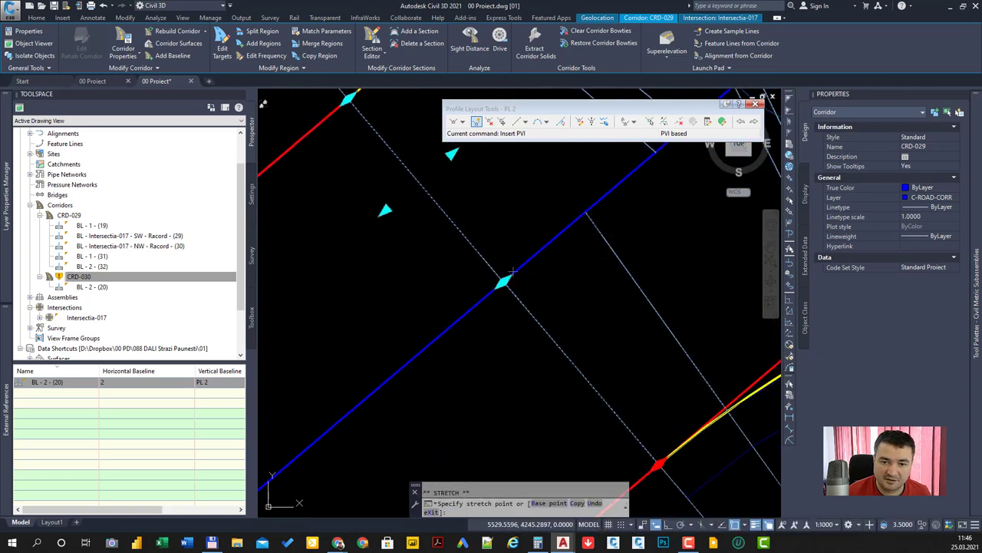
scroll(510, 268, down, 1)
scroll(484, 288, down, 2)
scroll(463, 322, down, 1)
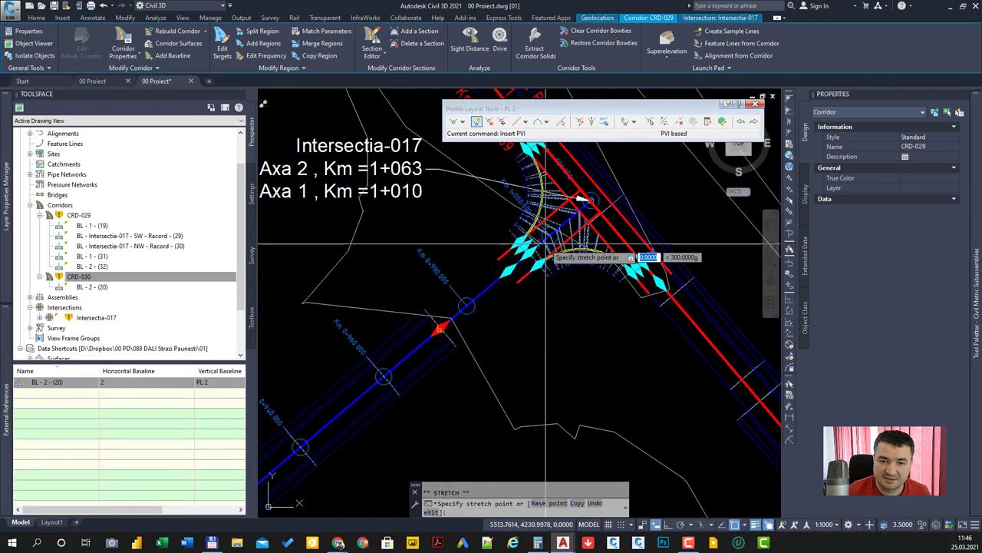
scroll(546, 245, up, 2)
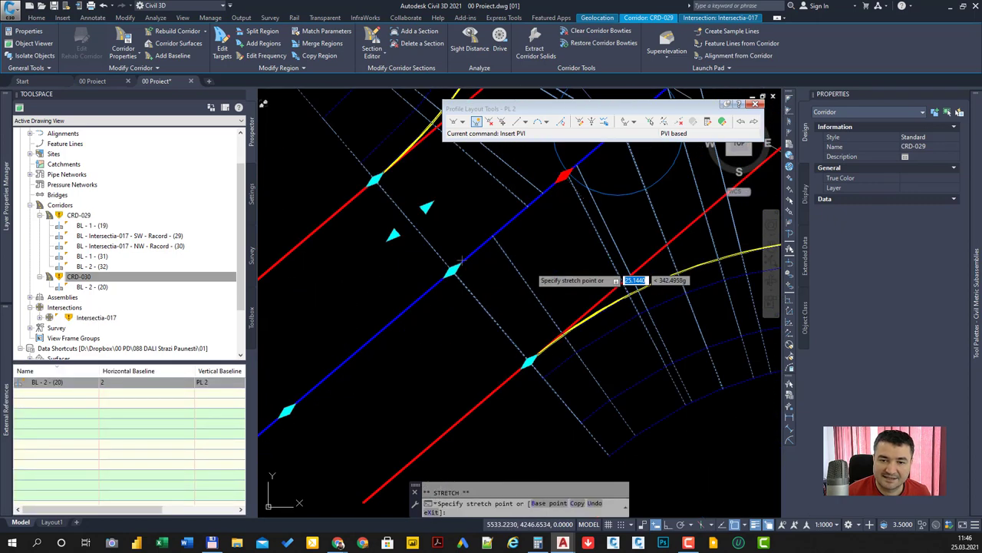
click(480, 306)
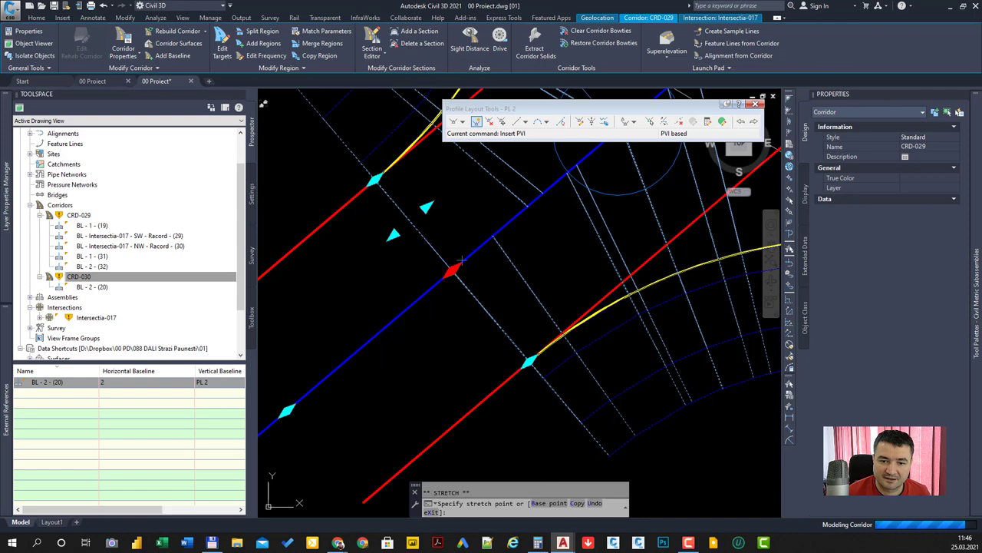
scroll(491, 307, down, 3)
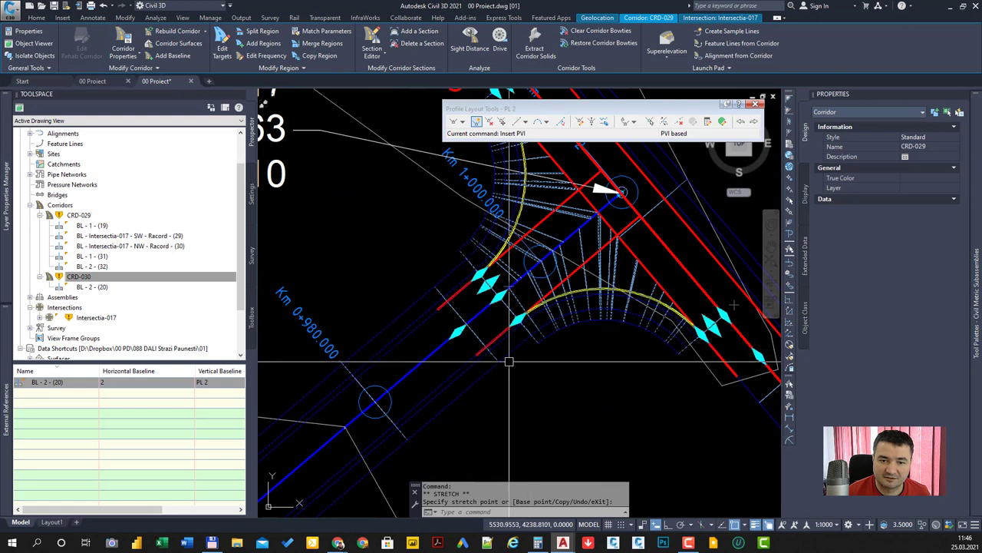
click(222, 49)
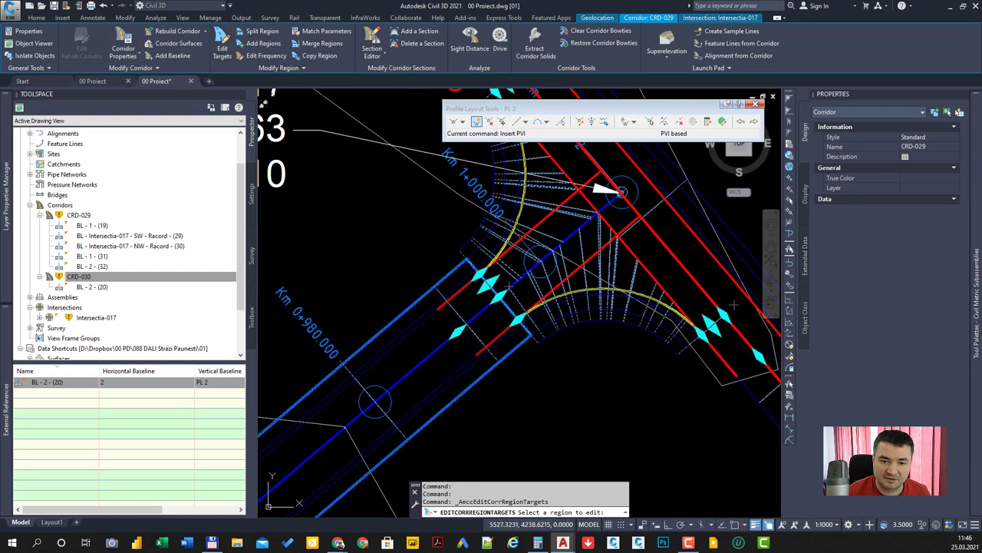
Point the four LinkSlopeToSurface targets of the picked CRD-029 region to surface EG, then exit.
click(378, 152)
click(429, 160)
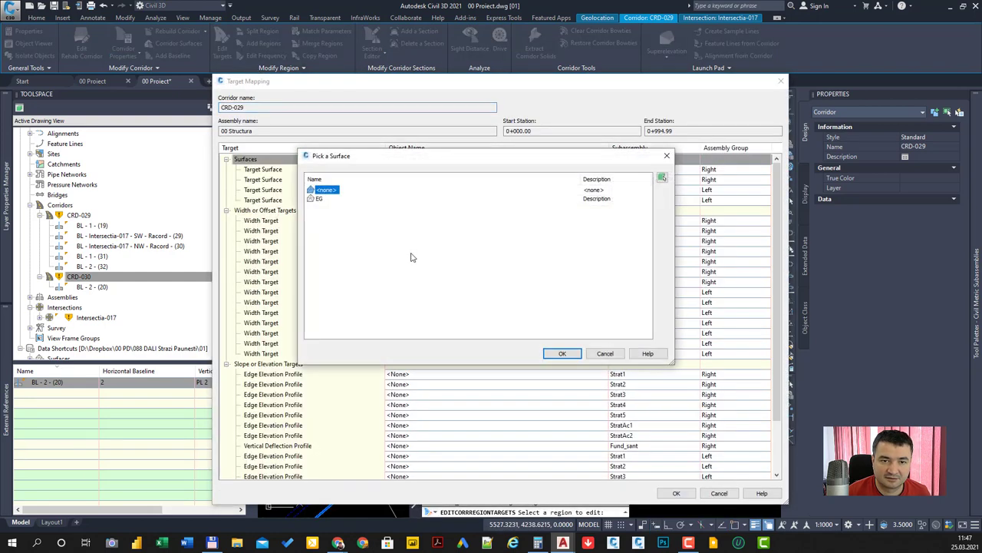
click(562, 354)
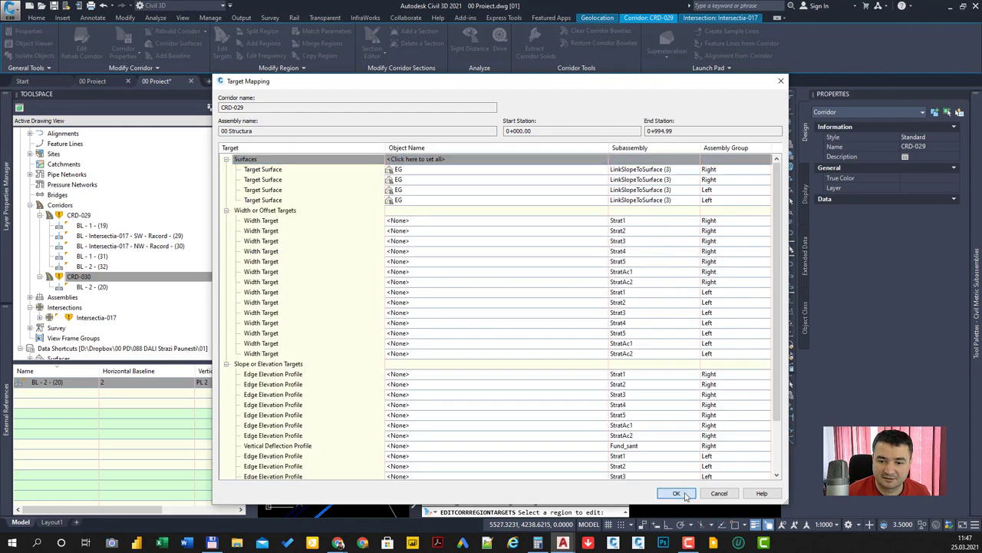
key(Return)
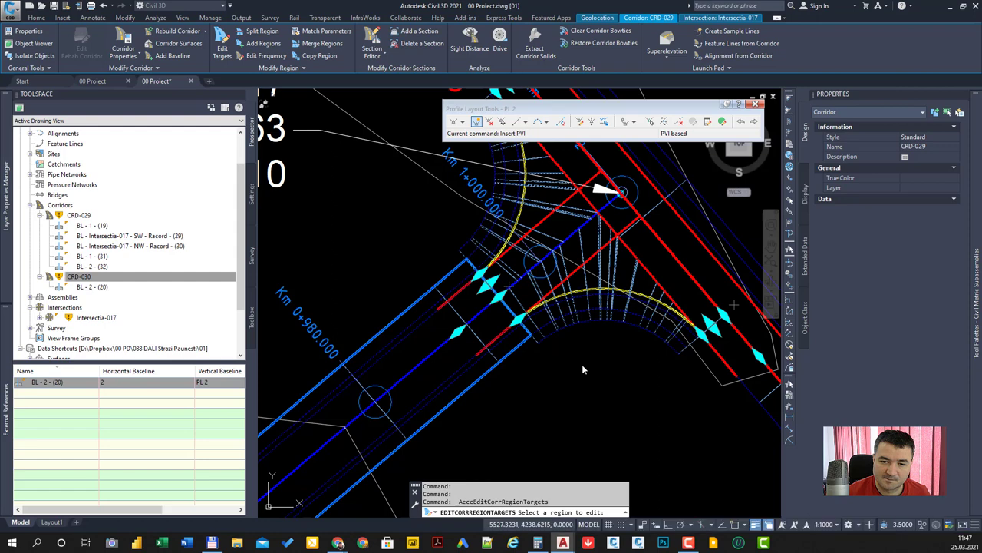
key(Escape)
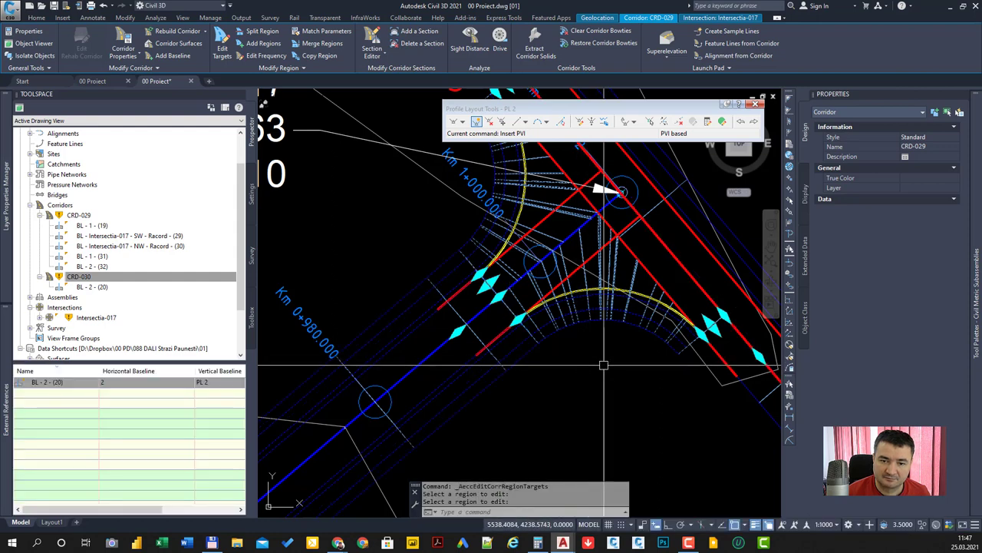
middle_drag(604, 361, 462, 319)
key(Escape)
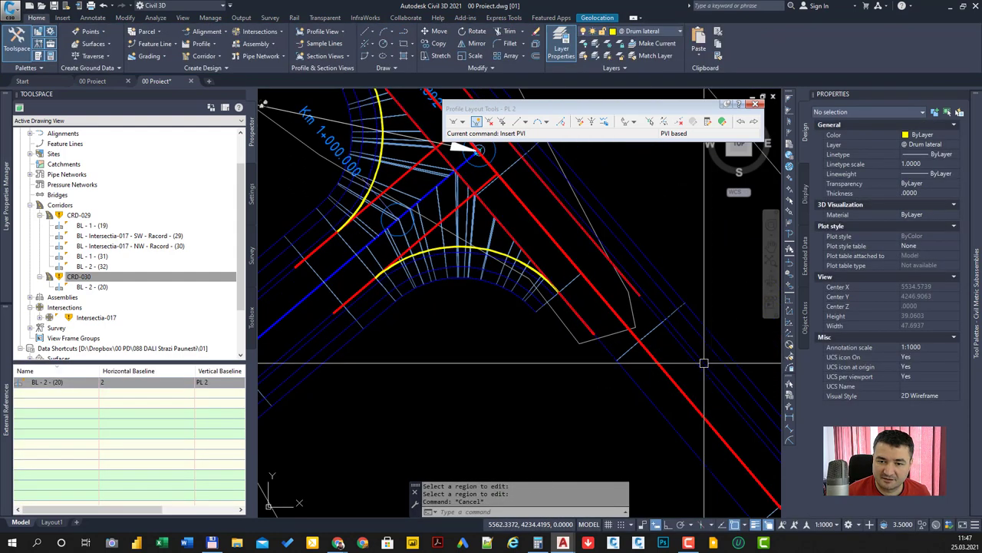
Stretch corridor CRD-030's edge grip beside the second curb return to a new point.
scroll(603, 307, up, 3)
middle_drag(603, 318, 600, 351)
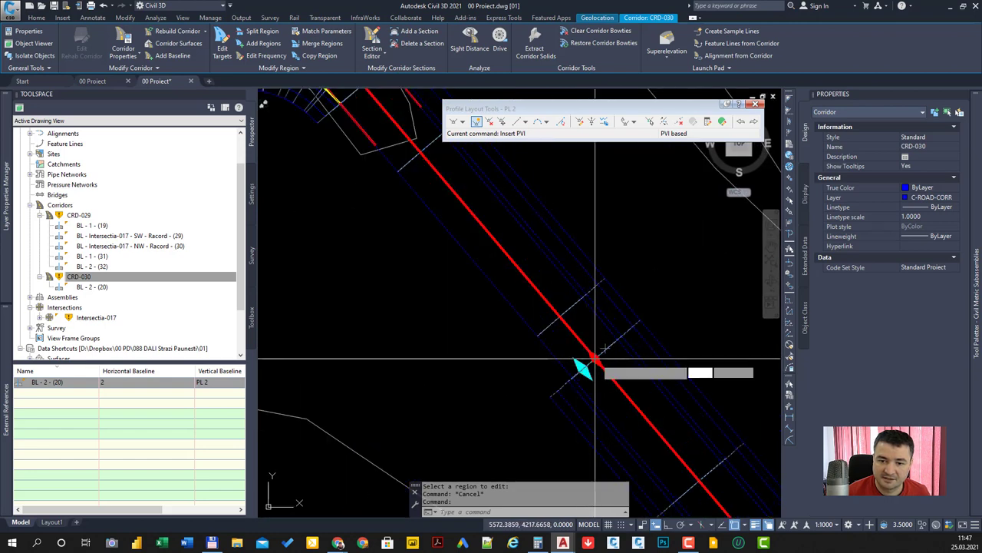
click(595, 358)
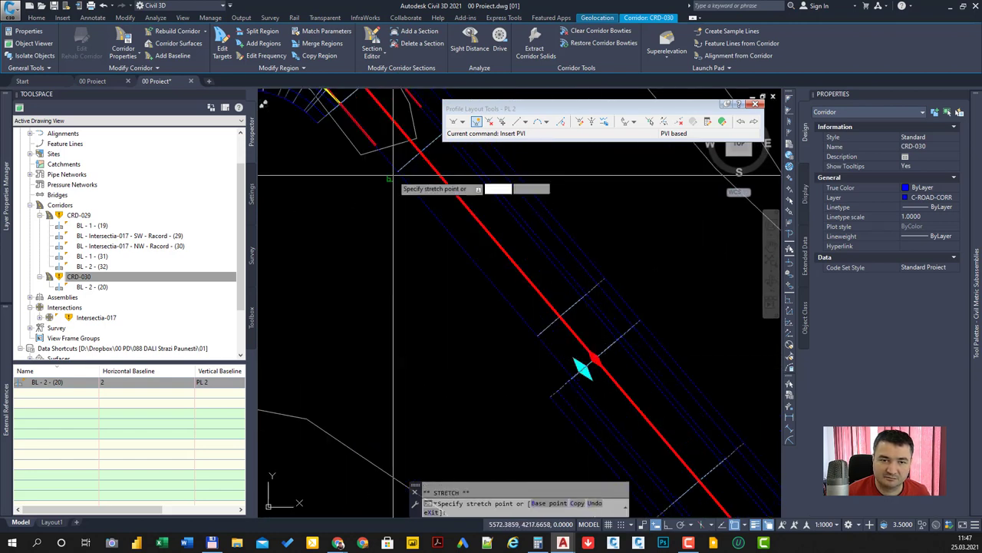
scroll(390, 178, up, 3)
middle_drag(390, 178, 404, 191)
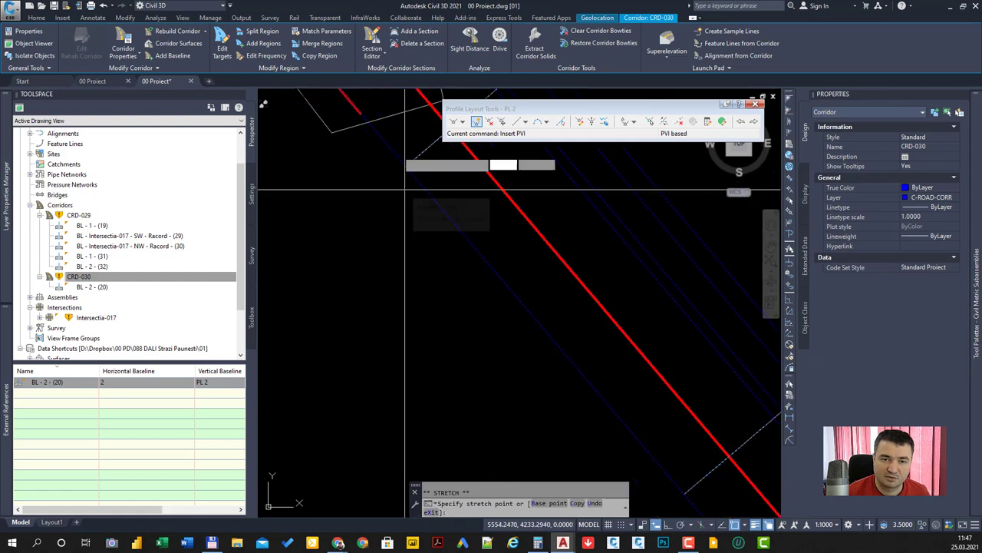
scroll(405, 188, down, 3)
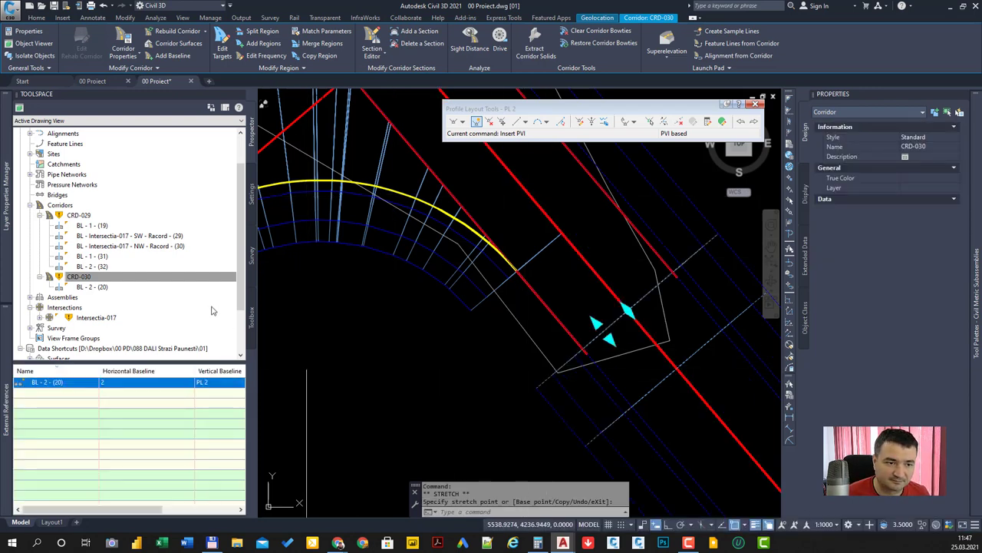
Shorten region RG - Racord (167) on the SW curb return baseline by editing its end station.
click(138, 235)
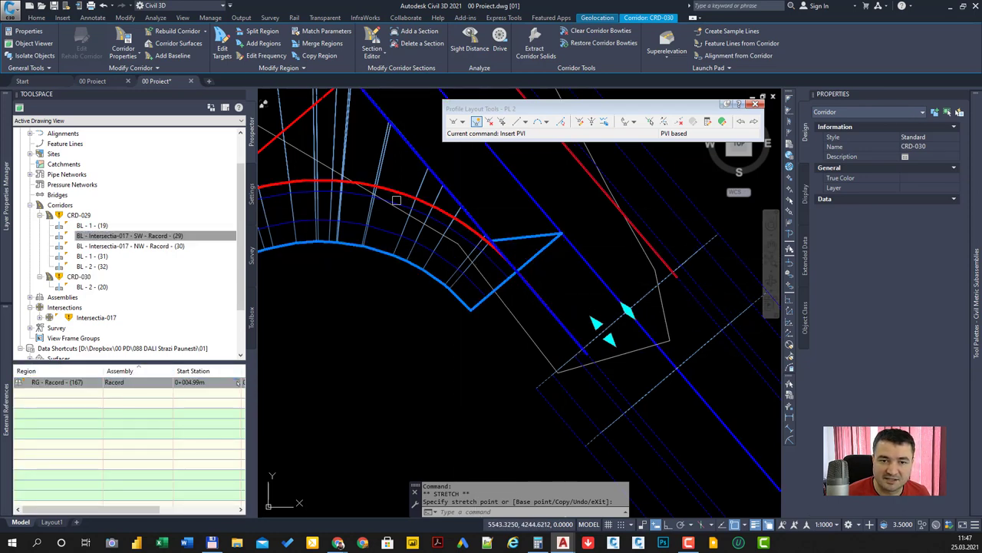
scroll(461, 253, down, 3)
scroll(379, 231, up, 2)
scroll(379, 230, up, 2)
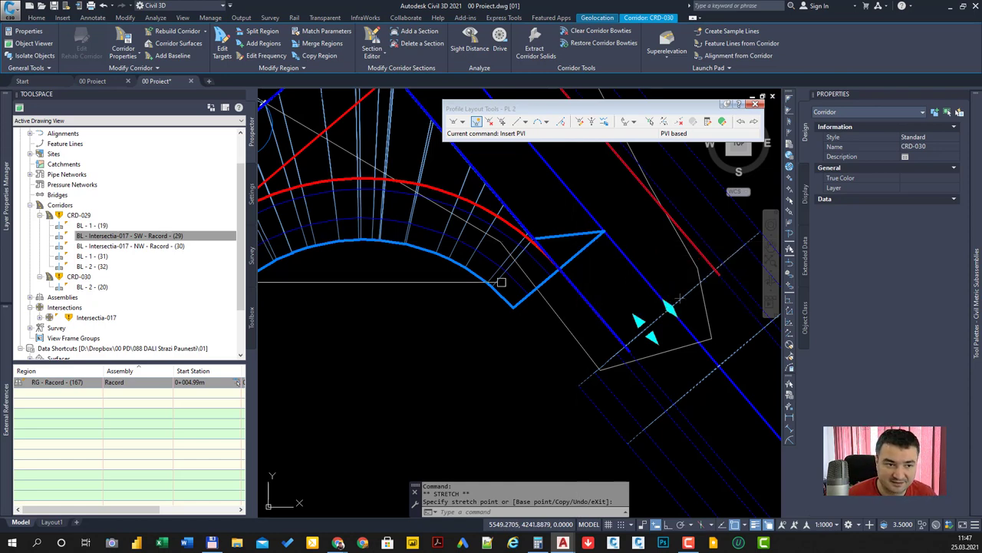
click(136, 382)
scroll(153, 387, right, 3)
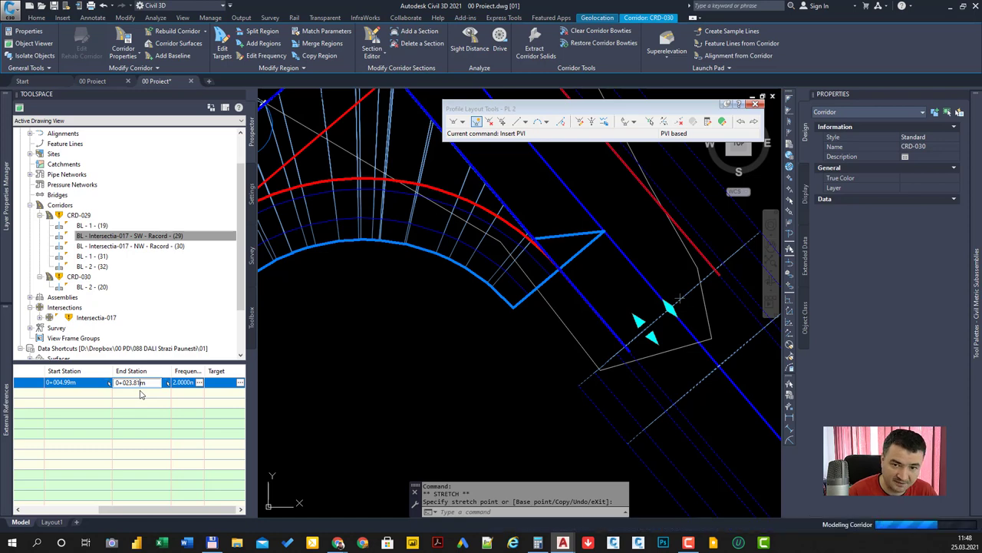
key(Return)
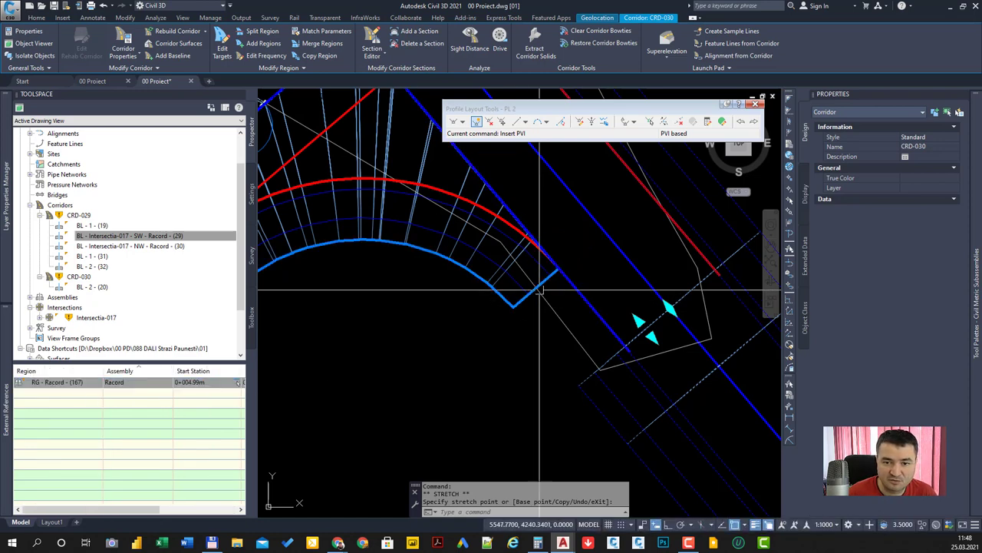
scroll(618, 230, down, 3)
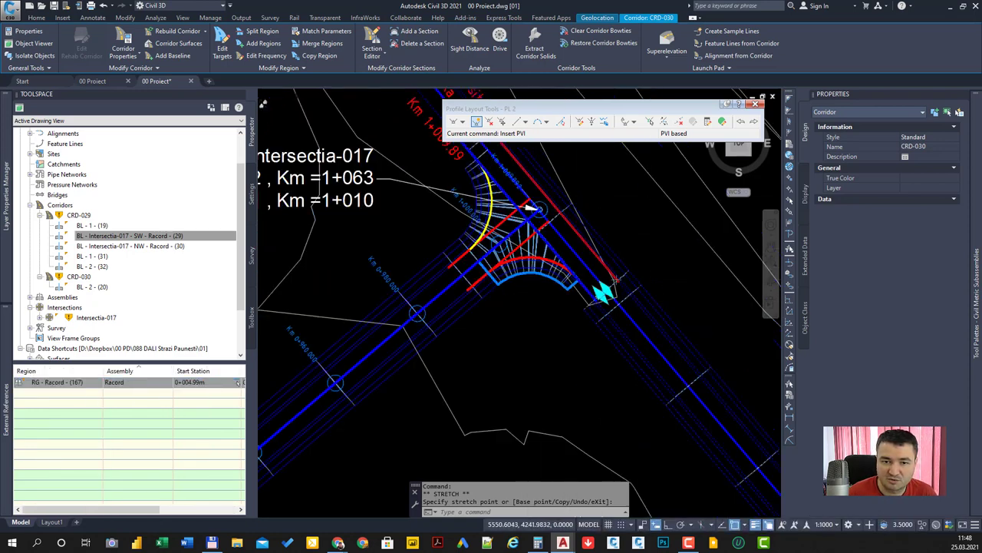
scroll(499, 245, down, 2)
scroll(430, 246, up, 4)
scroll(420, 238, up, 2)
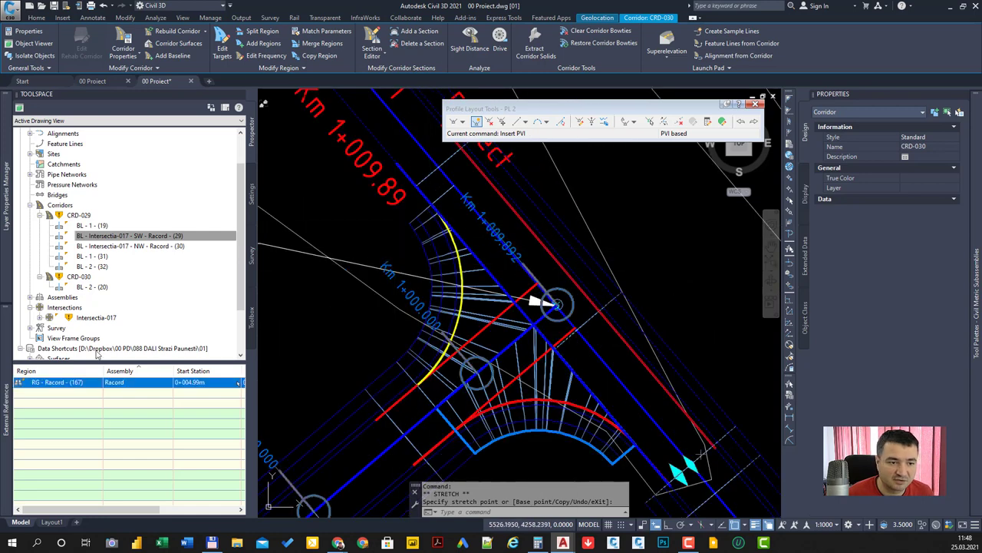
Set the NW curb-return region RG - Racord (168) start station to 0+005.01m.
click(117, 246)
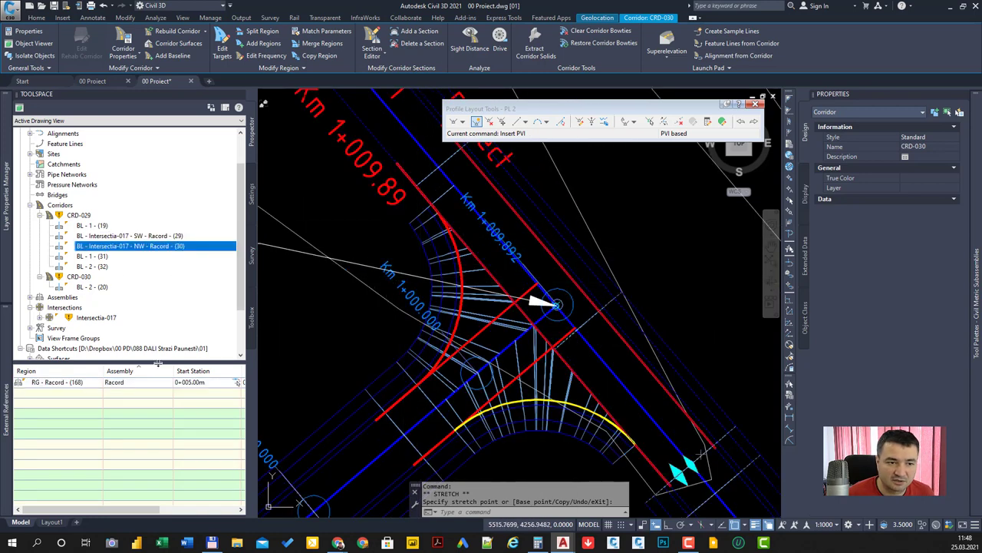
scroll(418, 192, up, 3)
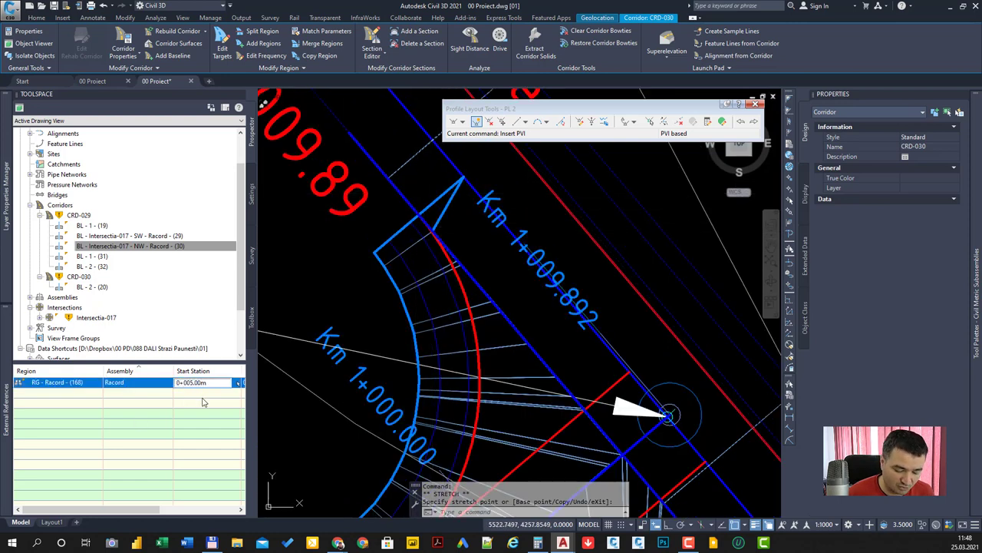
click(205, 381)
text(1)
key(Return)
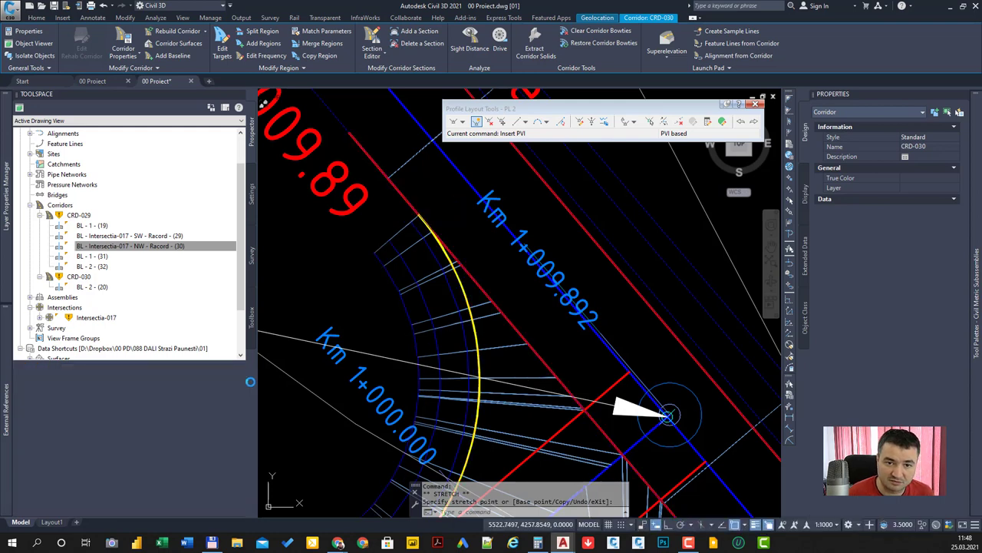
scroll(465, 224, down, 3)
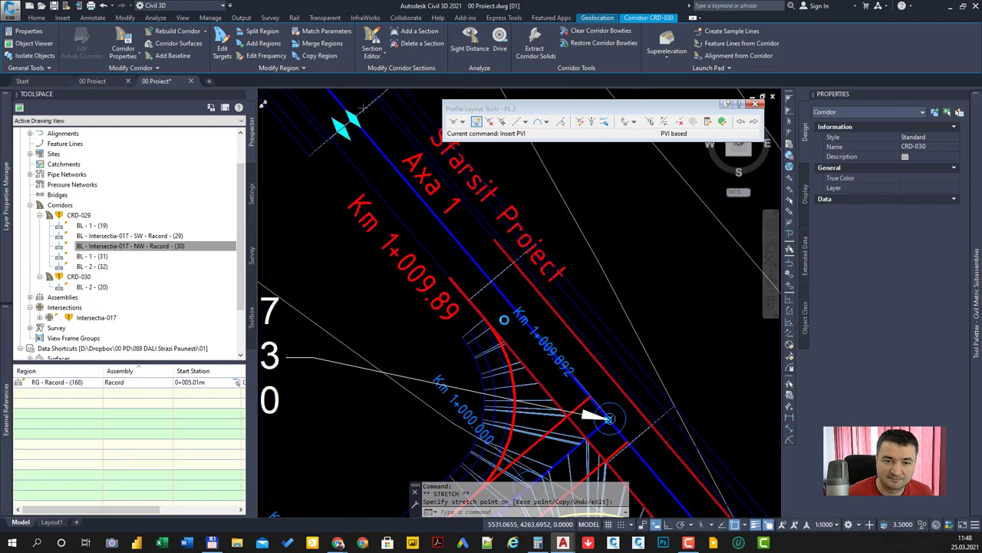
scroll(424, 203, up, 2)
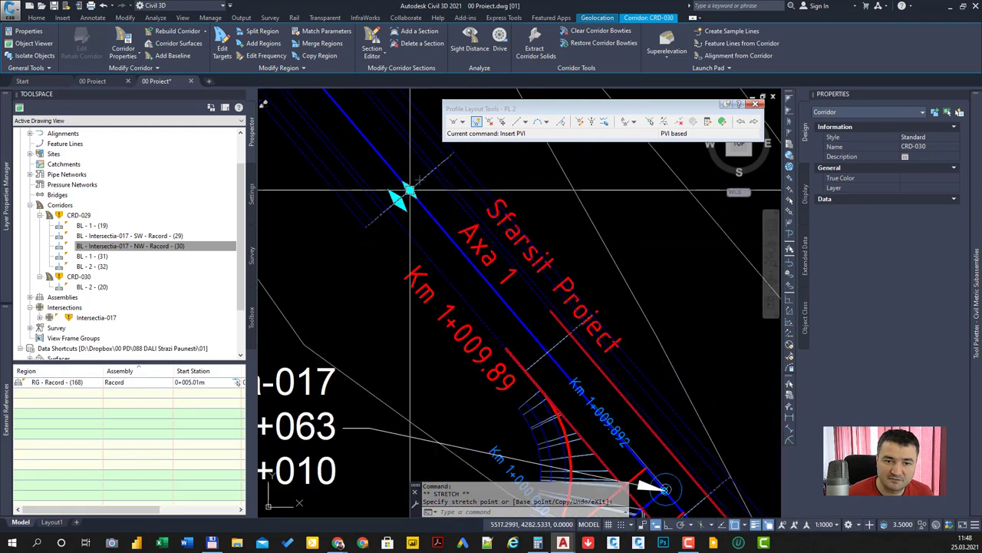
Stretch the offset alignment's end grip along the main alignment to a new point, rebuilding the corridor.
click(410, 189)
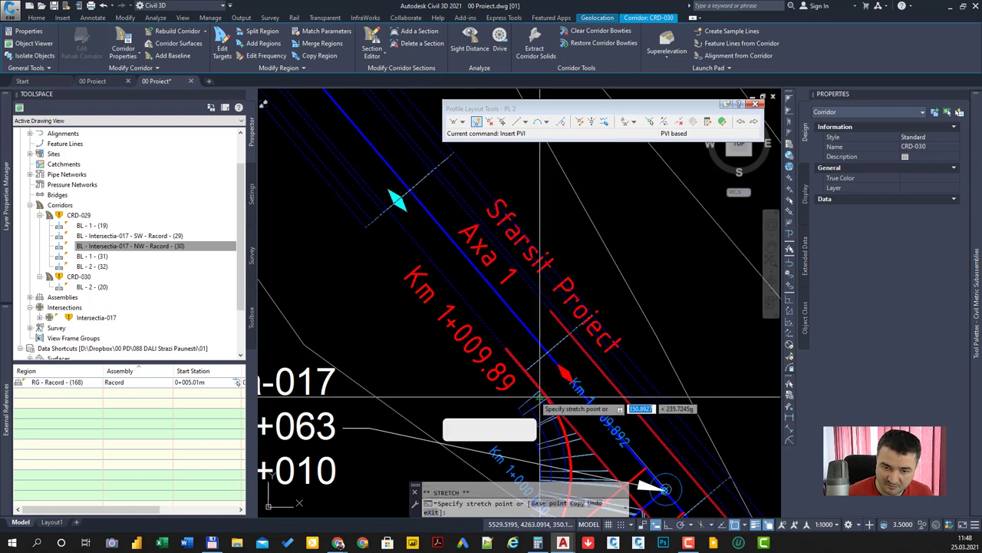
click(537, 397)
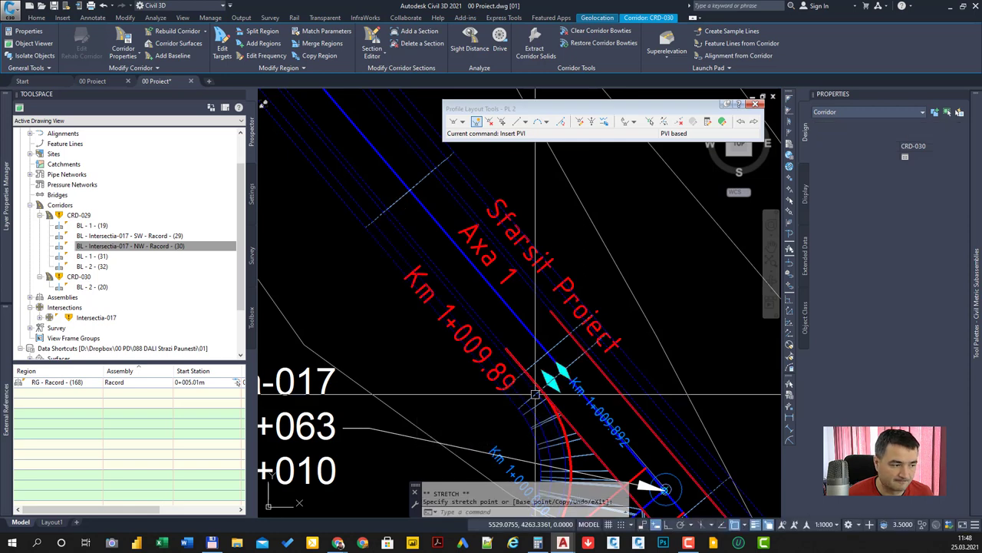
scroll(426, 242, down, 2)
scroll(531, 336, up, 1)
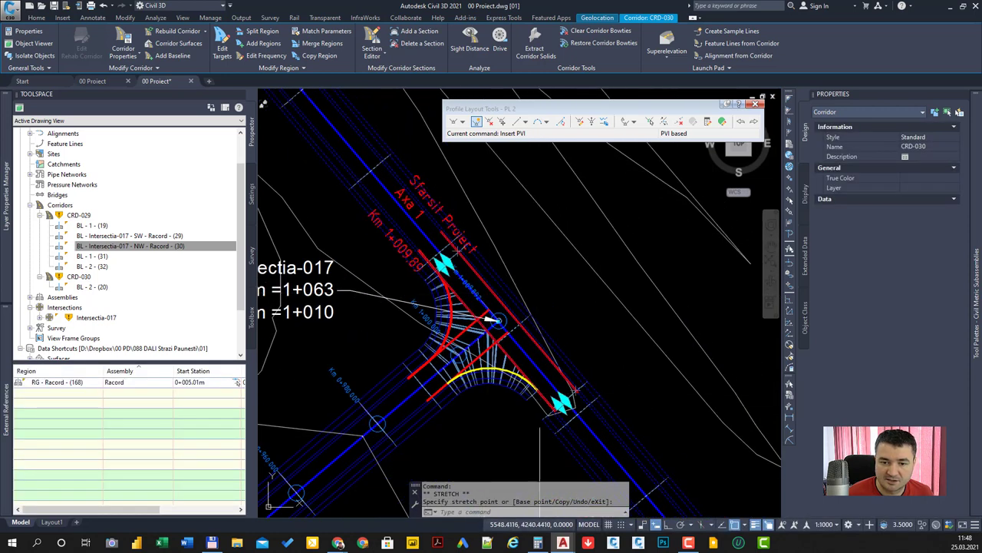
scroll(575, 307, up, 4)
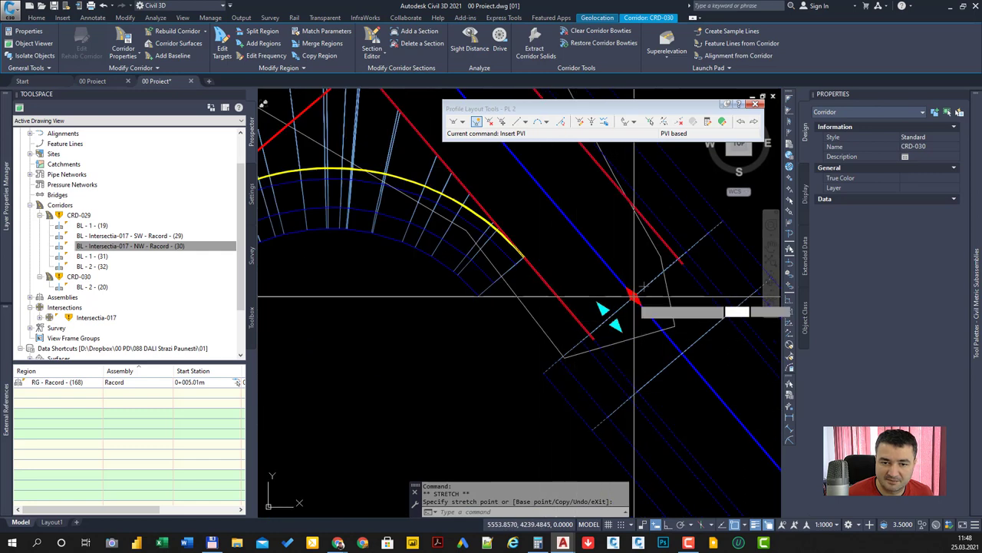
click(510, 269)
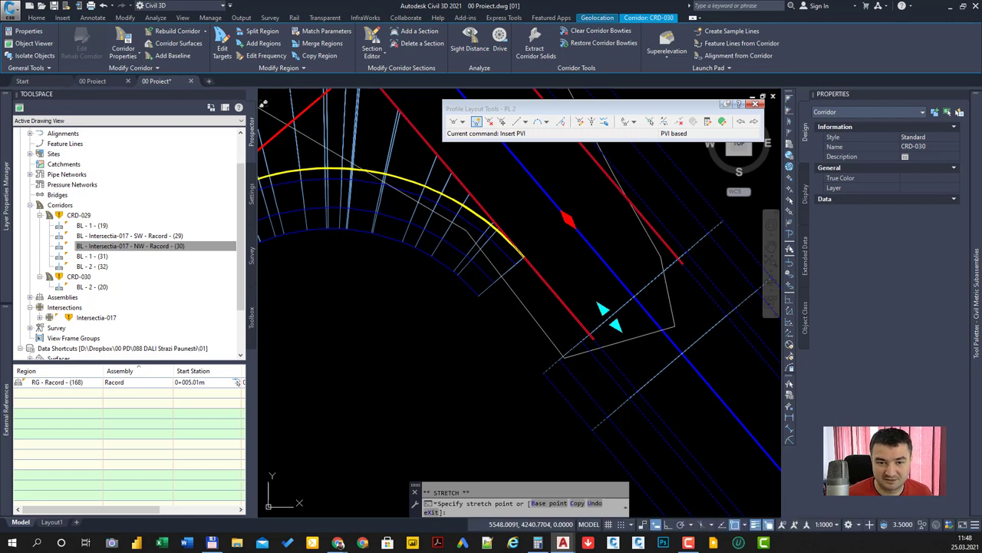
scroll(566, 229, down, 3)
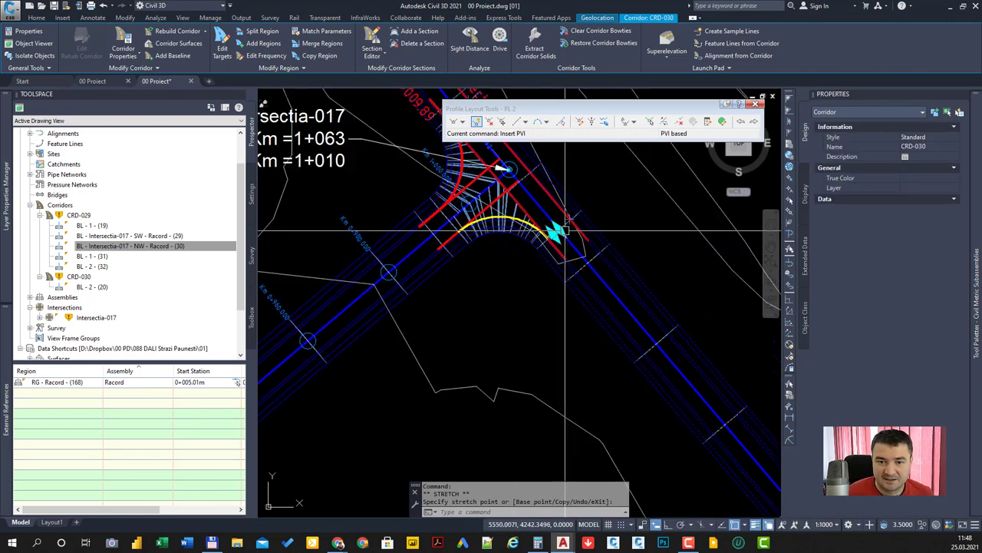
middle_drag(565, 229, 591, 321)
key(Escape)
key(Escape)
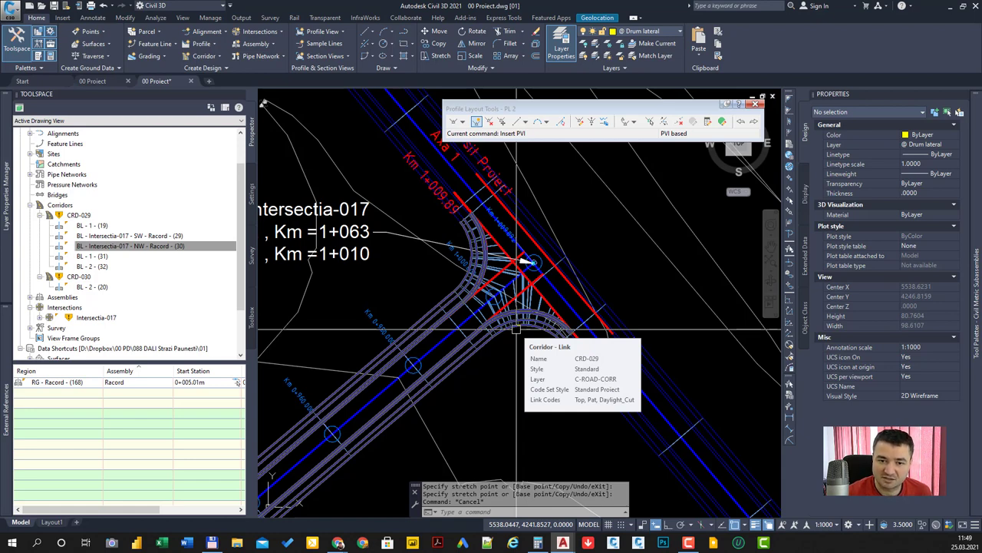
key(Escape)
scroll(517, 330, up, 2)
scroll(516, 330, up, 4)
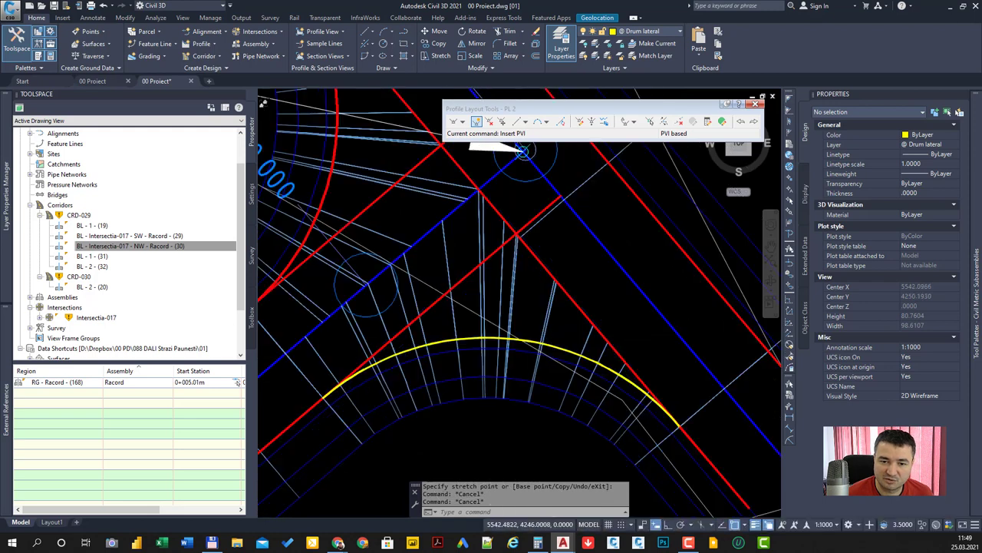
click(511, 322)
scroll(511, 323, down, 3)
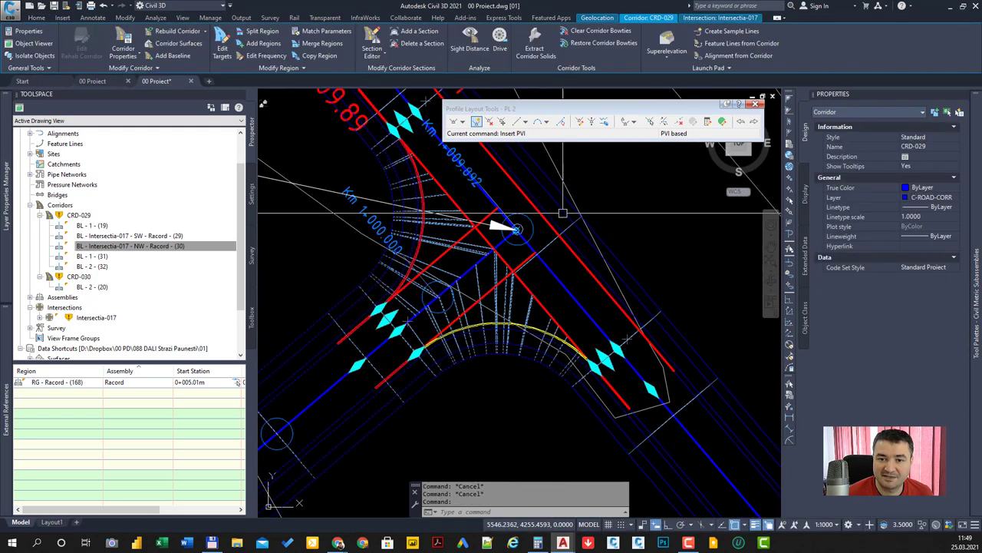
click(516, 228)
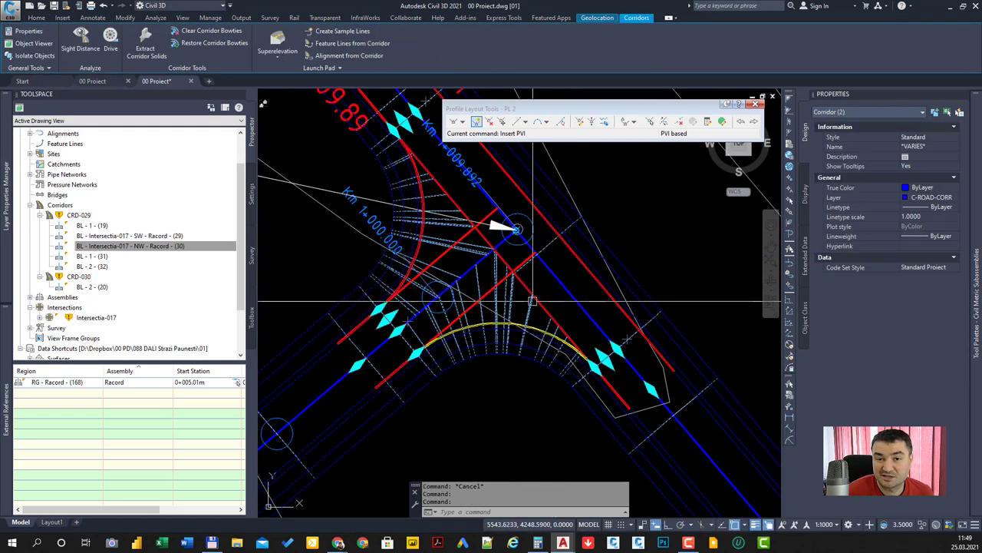
right_click(530, 345)
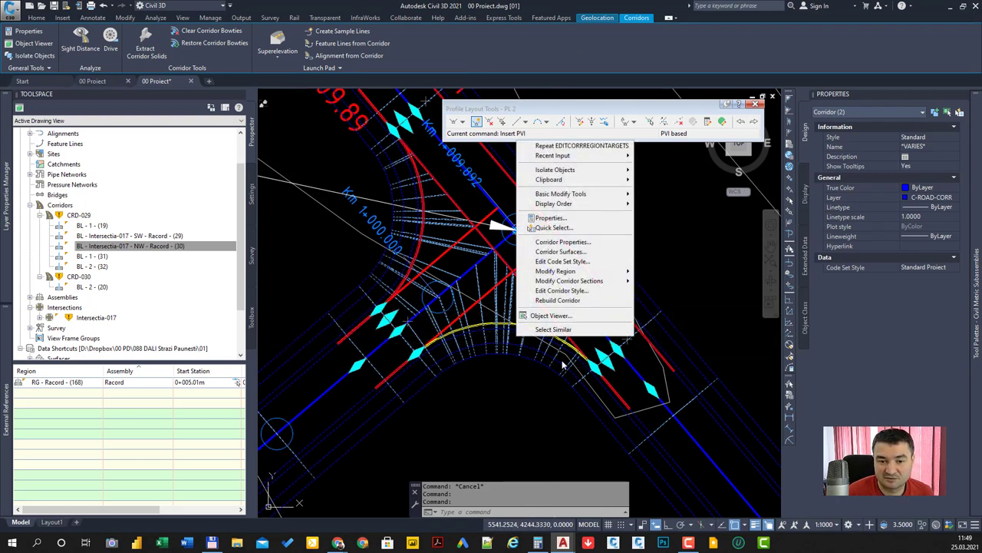
click(560, 315)
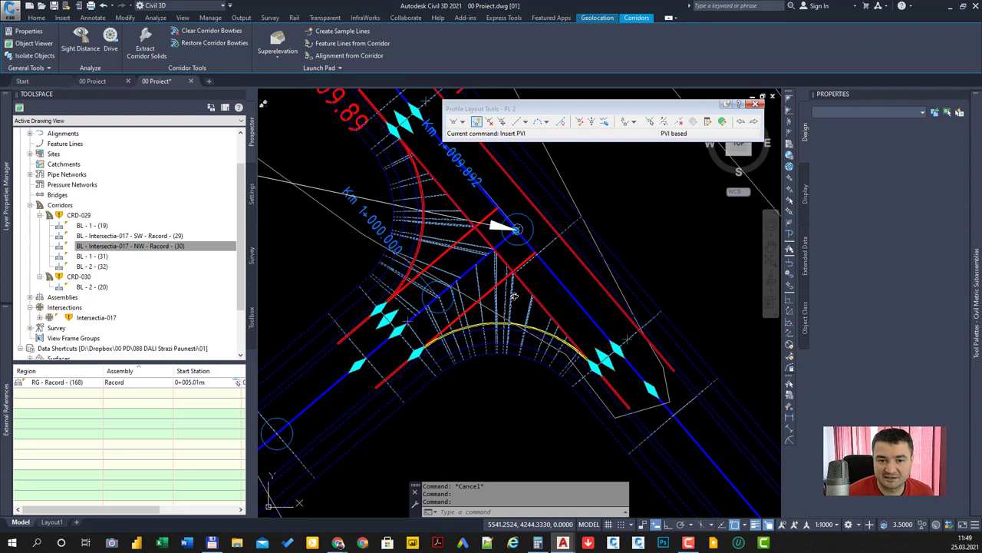
click(34, 43)
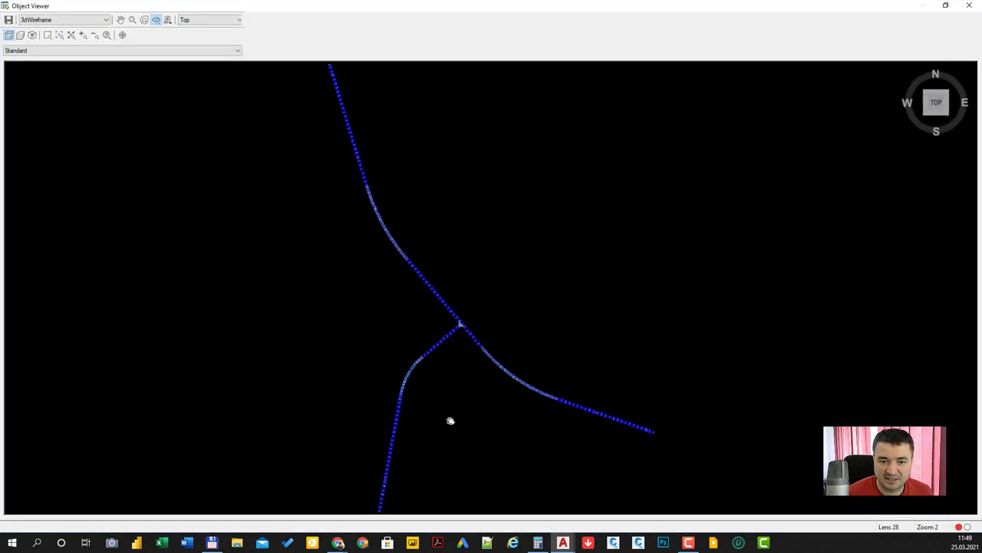
scroll(462, 292, up, 1)
scroll(463, 292, up, 2)
scroll(377, 299, up, 3)
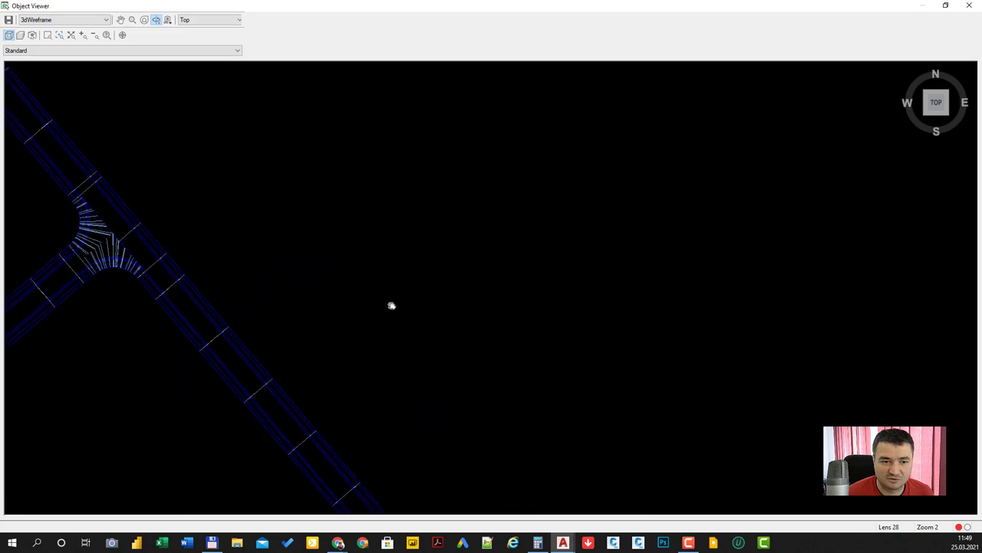
middle_drag(392, 306, 629, 258)
scroll(620, 379, up, 2)
mouse_move(713, 364)
mouse_down()
mouse_move(710, 296)
mouse_move(601, 302)
mouse_move(567, 322)
mouse_up()
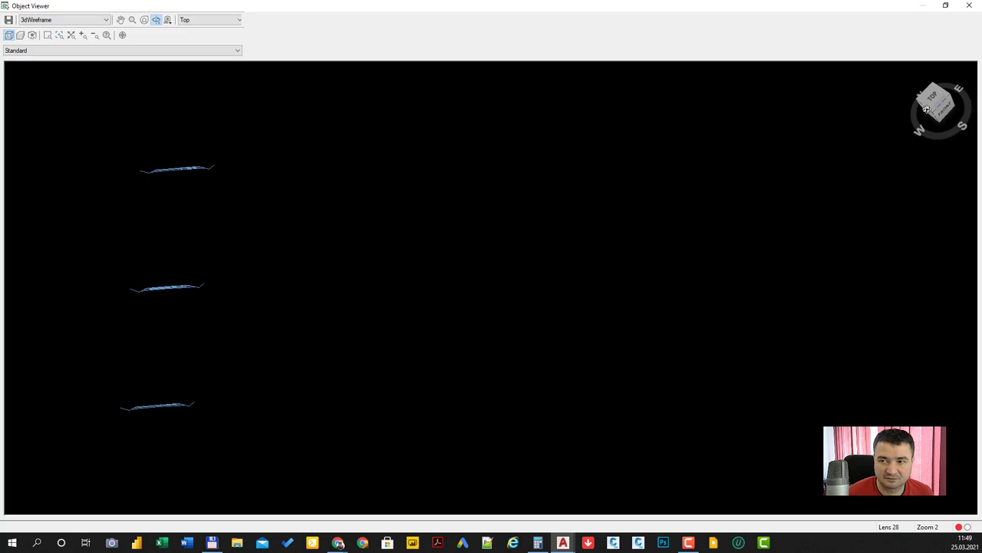
drag(930, 110, 736, 200)
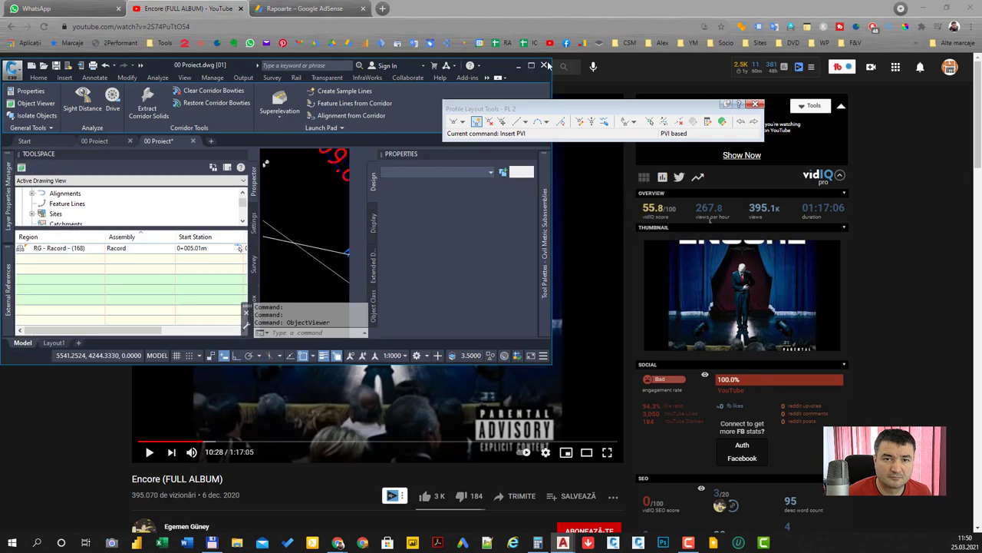
click(533, 68)
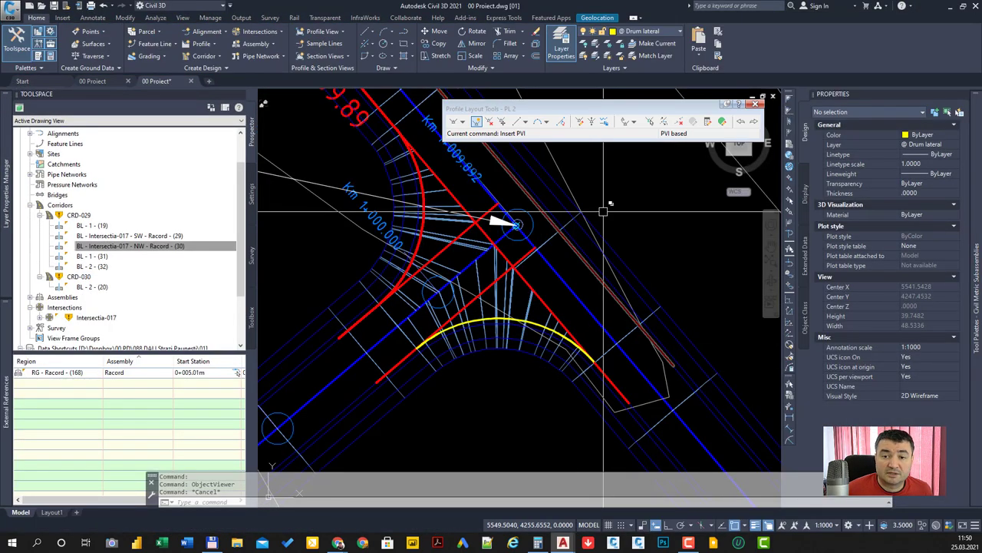
Put away the profile editing tools and select the corridor at the road junction.
click(755, 105)
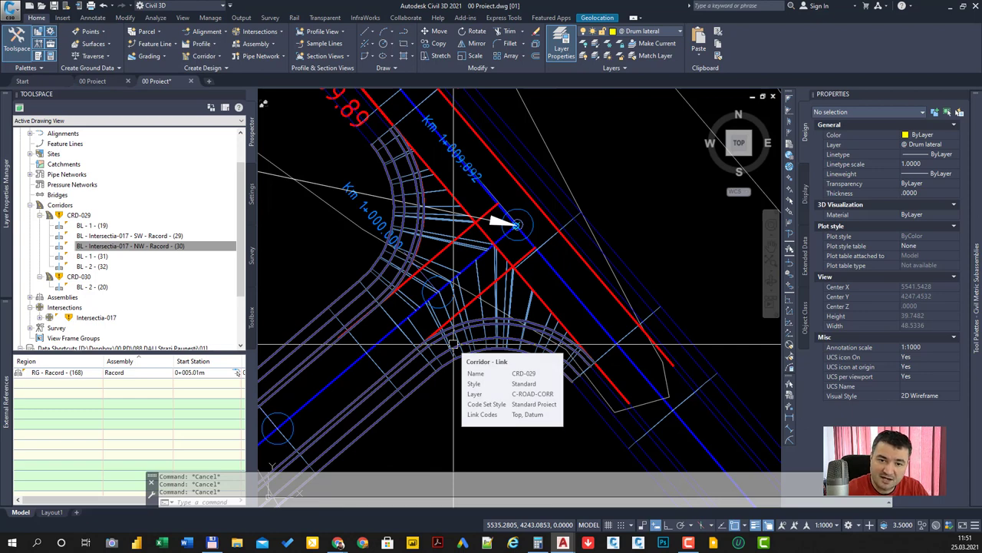
scroll(467, 307, down, 10)
scroll(609, 315, down, 5)
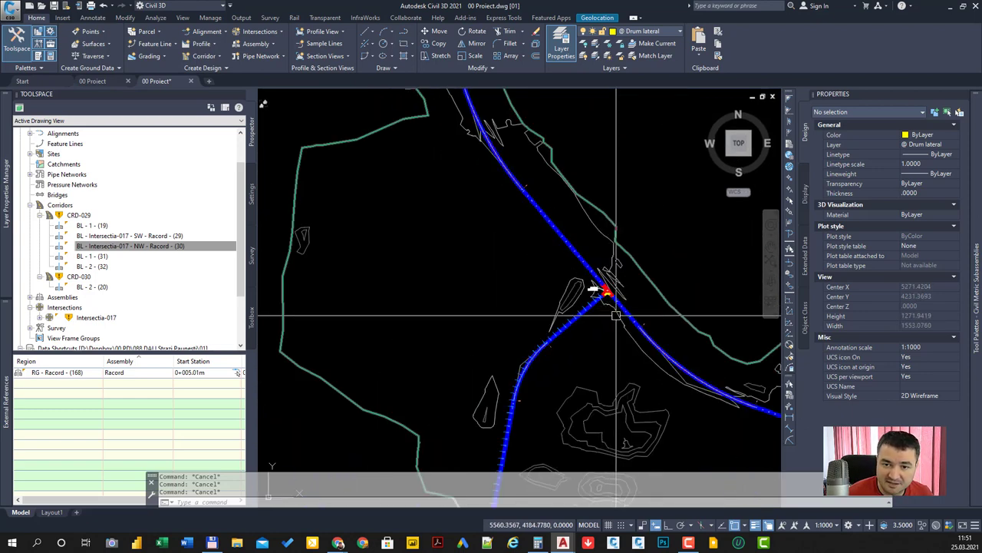
mouse_move(616, 315)
middle_down()
mouse_move(481, 213)
mouse_move(469, 303)
middle_up()
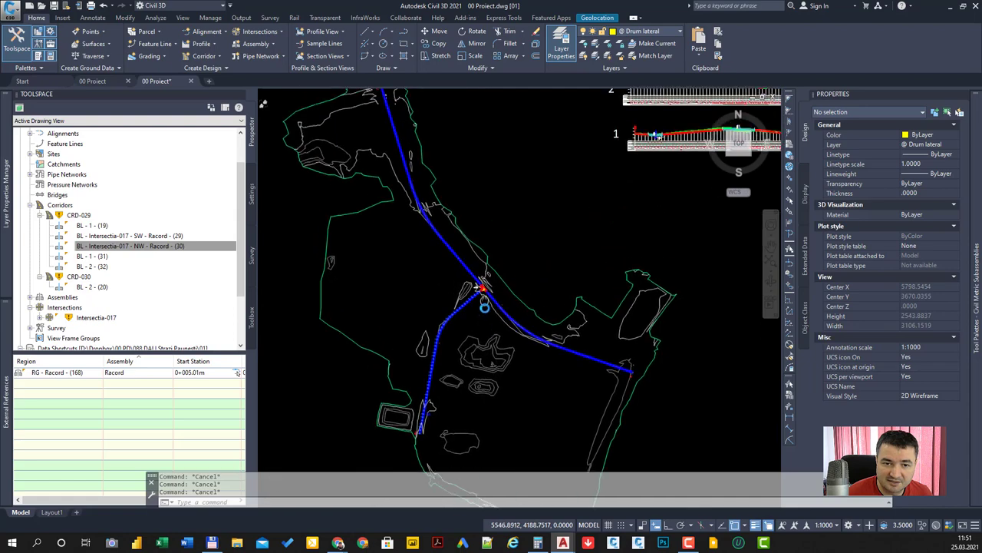
scroll(467, 306, up, 2)
scroll(467, 307, up, 1)
scroll(466, 307, up, 1)
scroll(466, 307, up, 8)
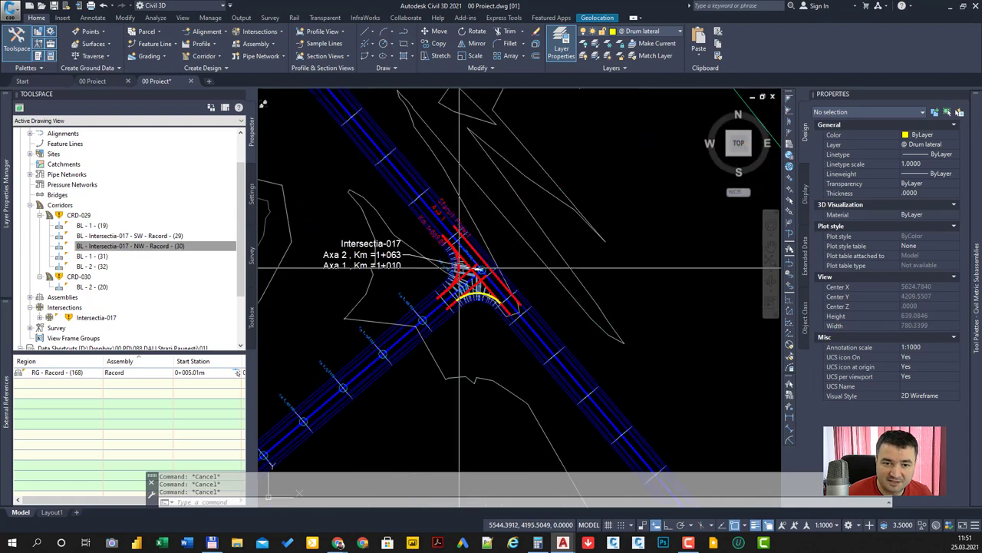
scroll(469, 307, up, 6)
scroll(510, 307, up, 3)
middle_drag(514, 307, 526, 318)
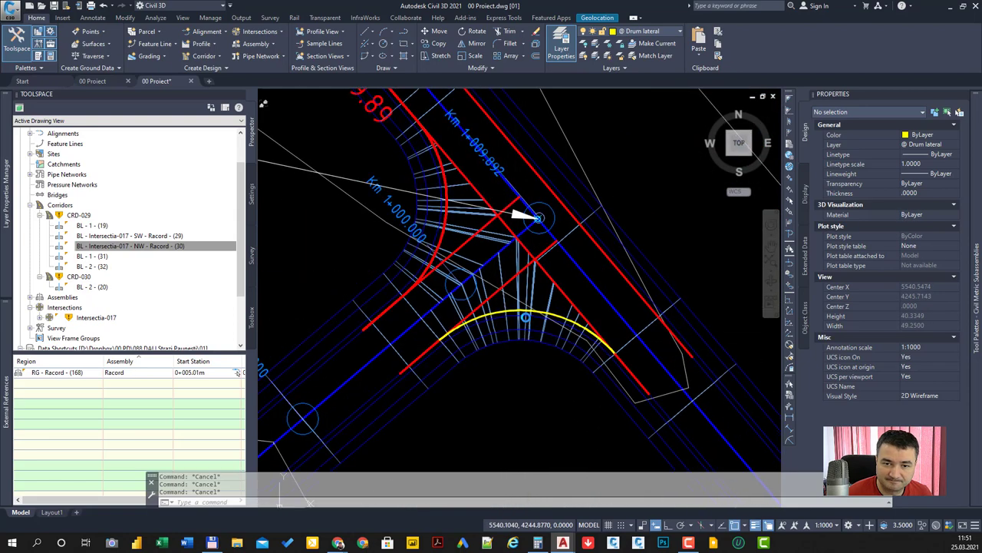
click(530, 285)
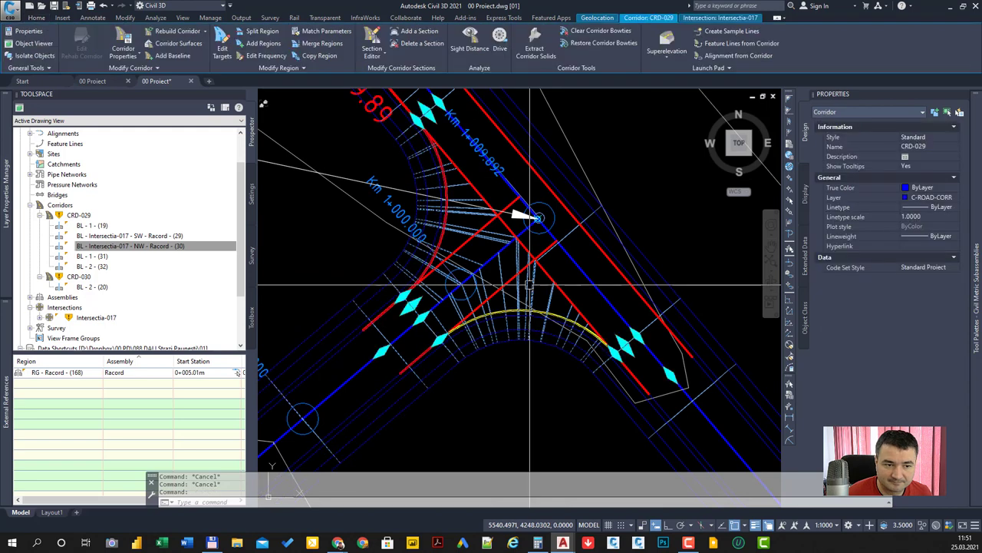
Delete the SW and NW Racord curb-return baselines from the corridor tree.
click(188, 244)
ctrl+click(136, 236)
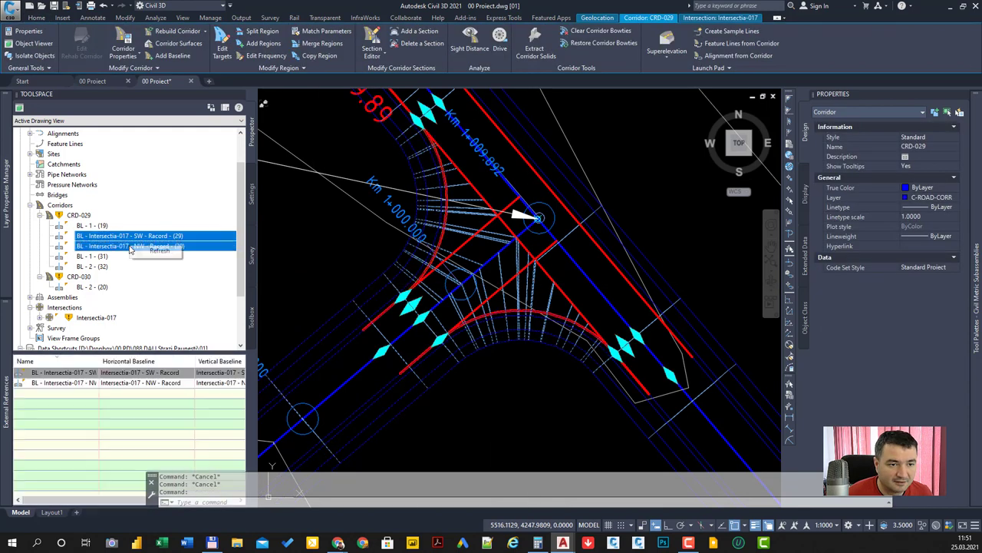
click(135, 237)
right_click(139, 238)
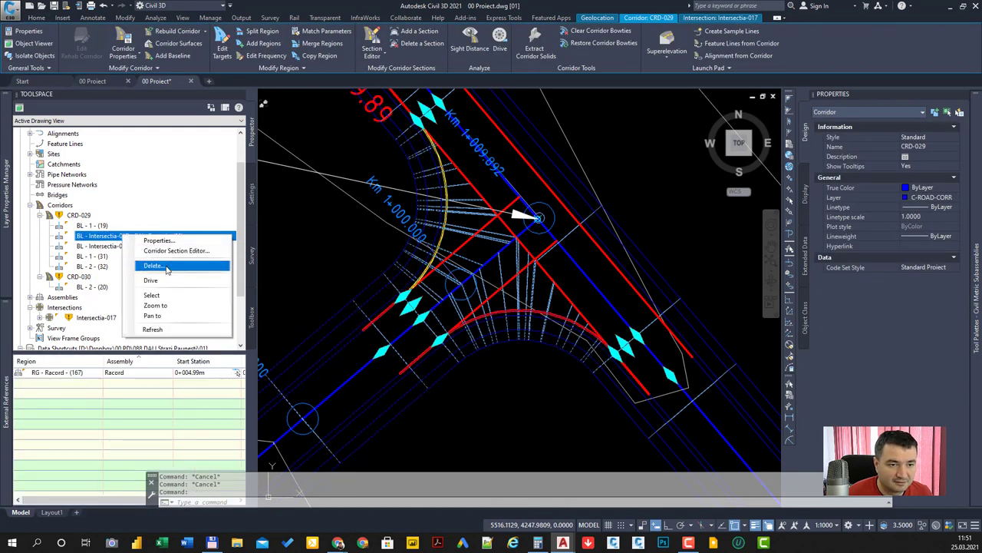
click(166, 267)
click(521, 293)
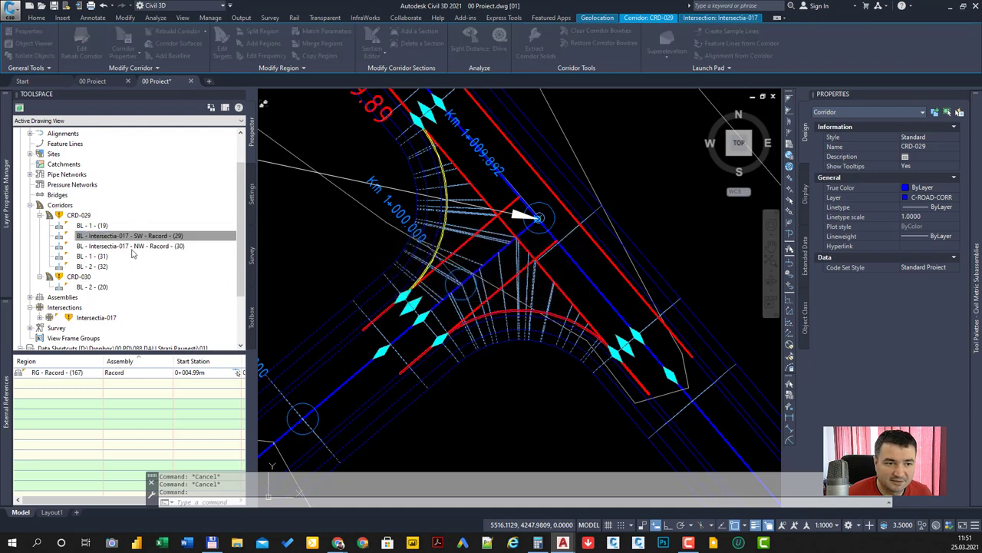
click(132, 238)
right_click(131, 238)
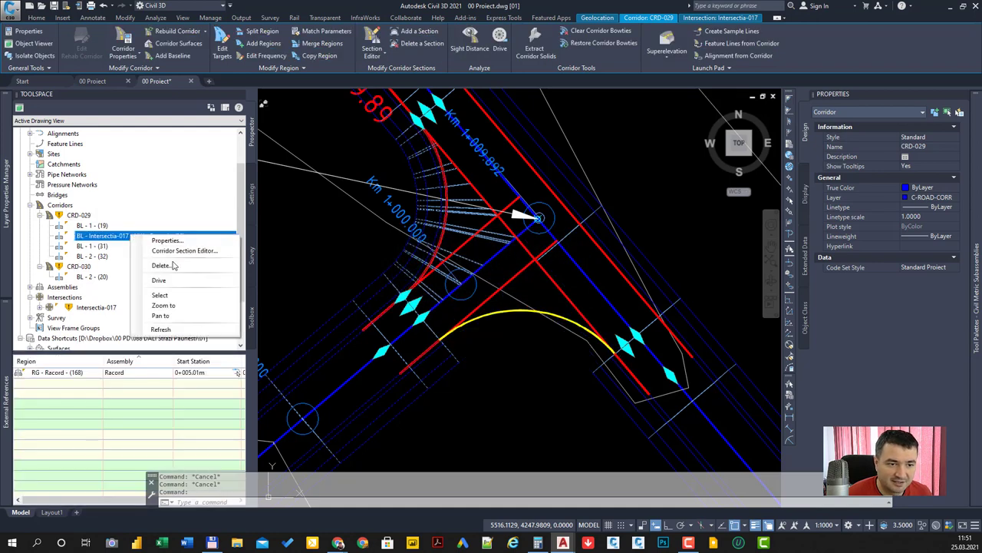
click(167, 266)
click(515, 294)
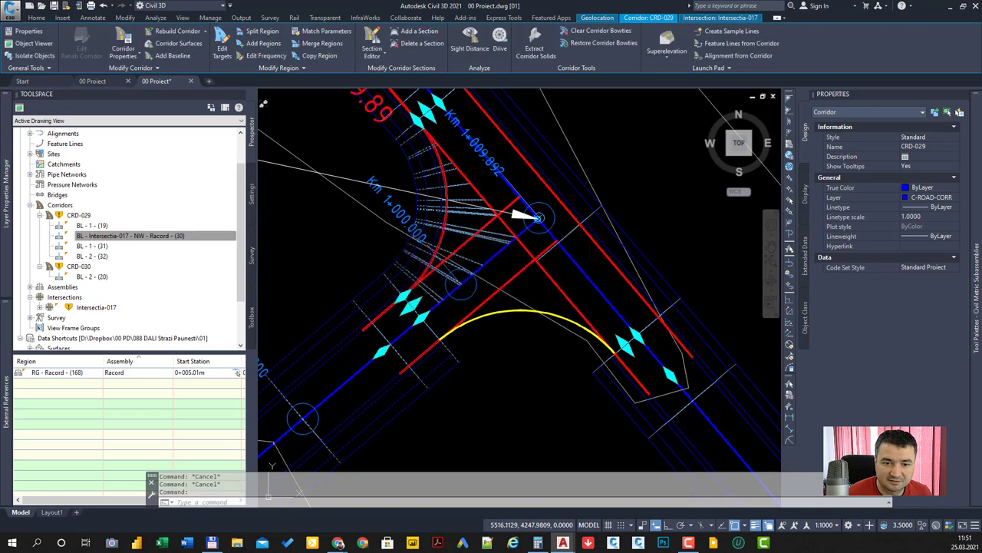
click(101, 238)
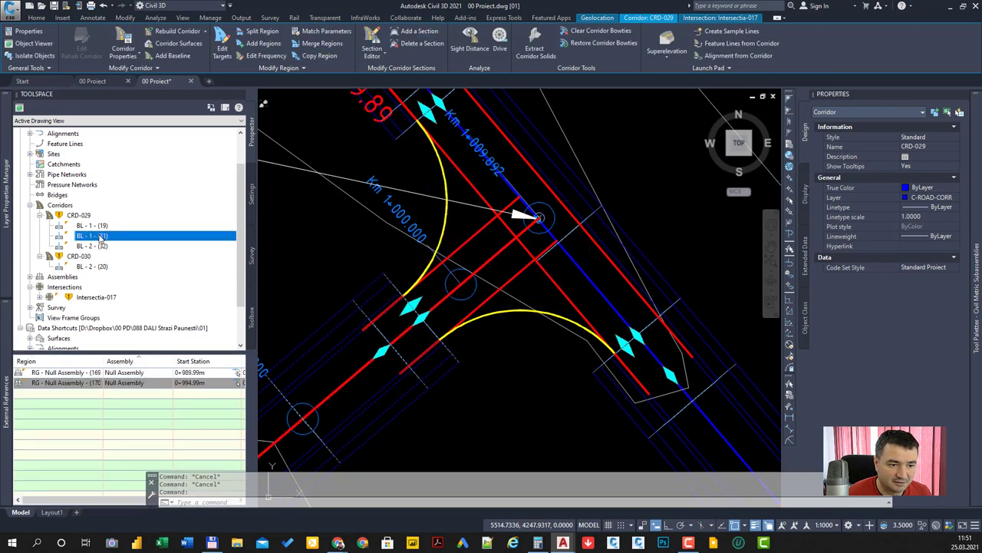
Delete baselines BL - 1 - (31) and BL - 2 - (32), then check BL - 1 - (19) and BL - 2 - (20).
right_click(113, 237)
click(132, 266)
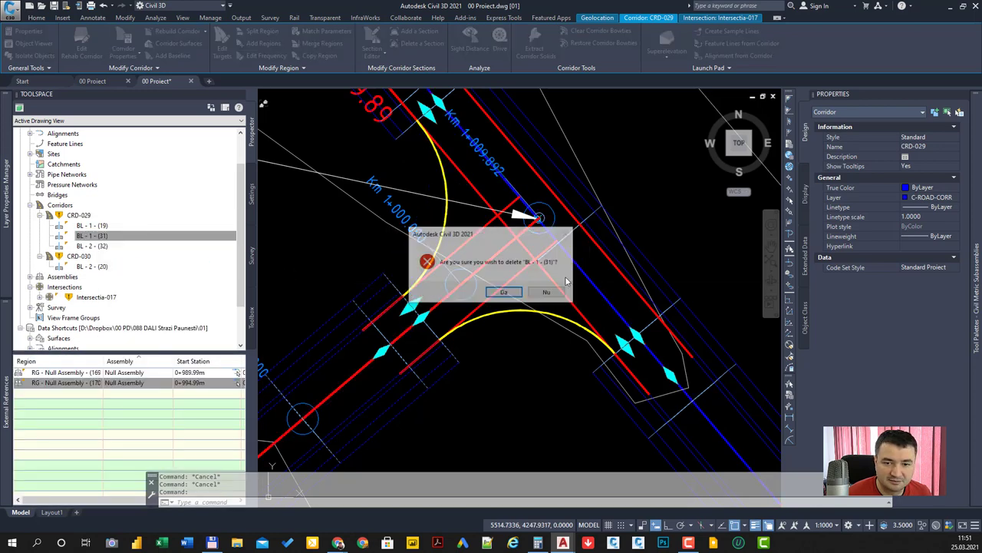
click(507, 294)
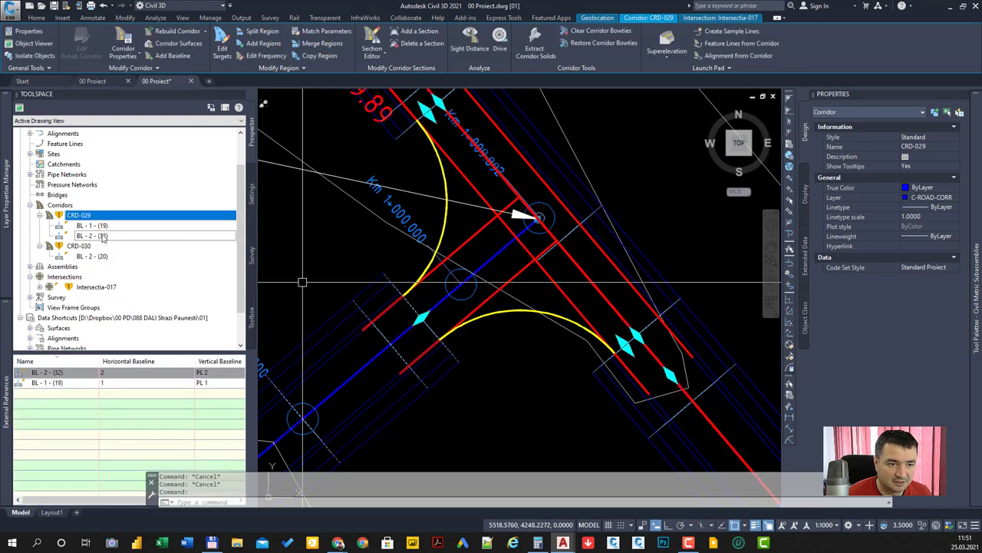
click(138, 236)
click(77, 374)
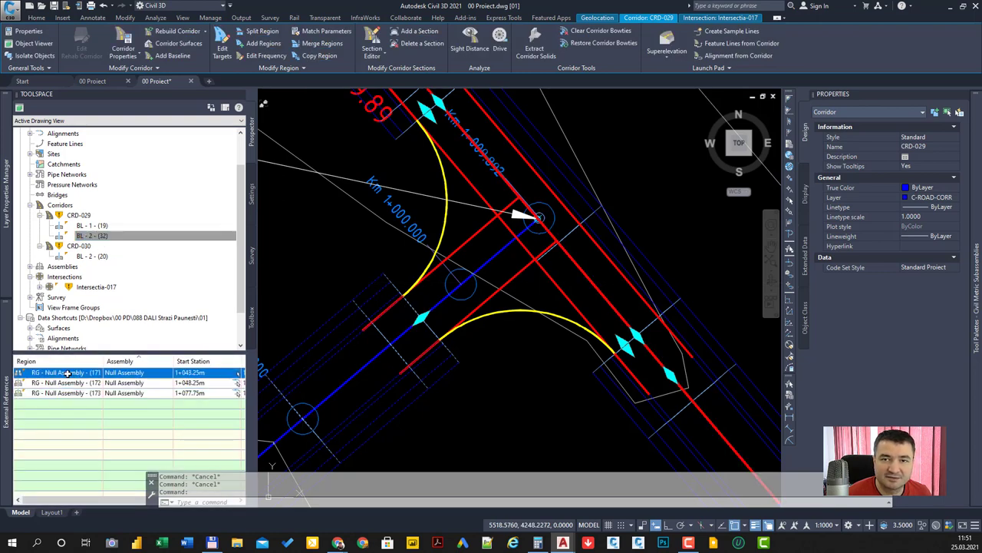
right_click(111, 238)
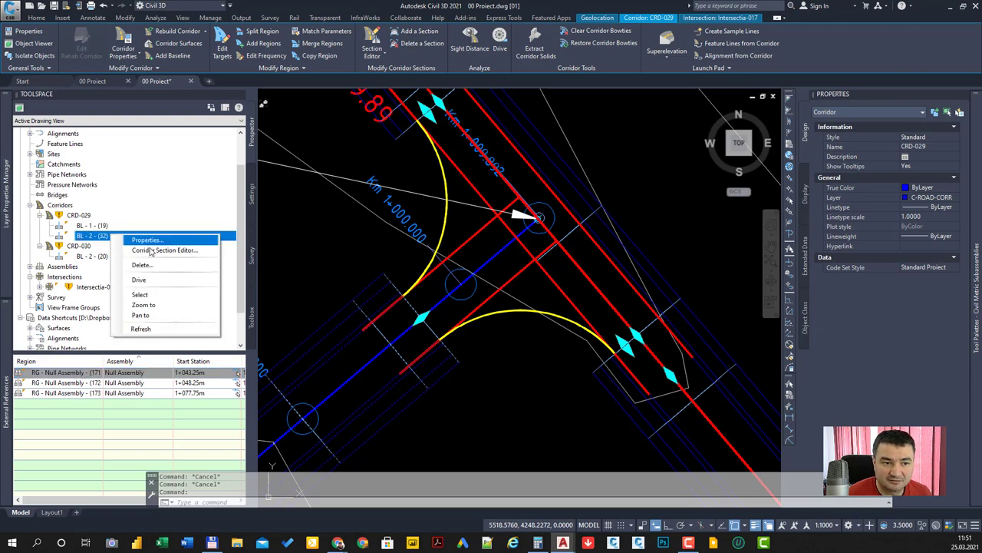
click(134, 266)
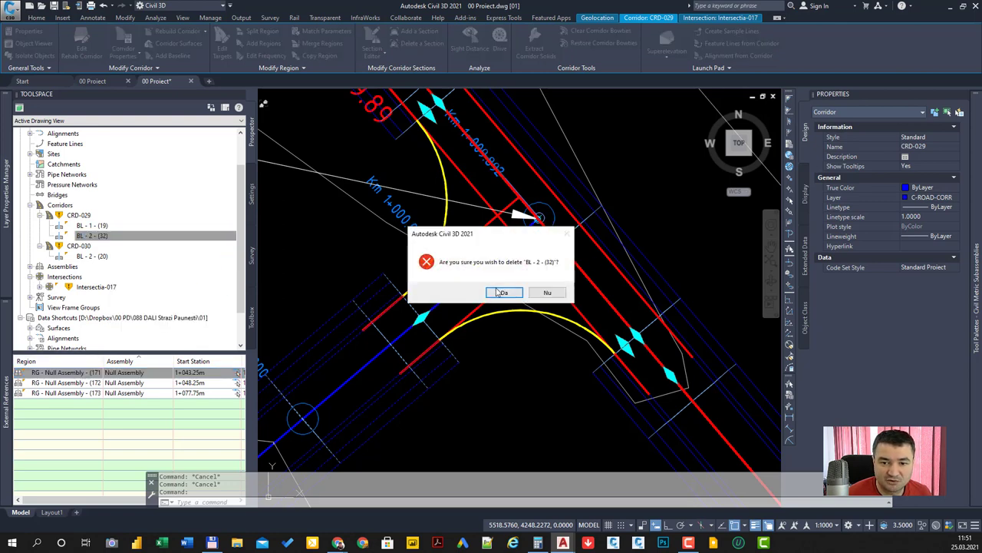
click(499, 293)
click(114, 227)
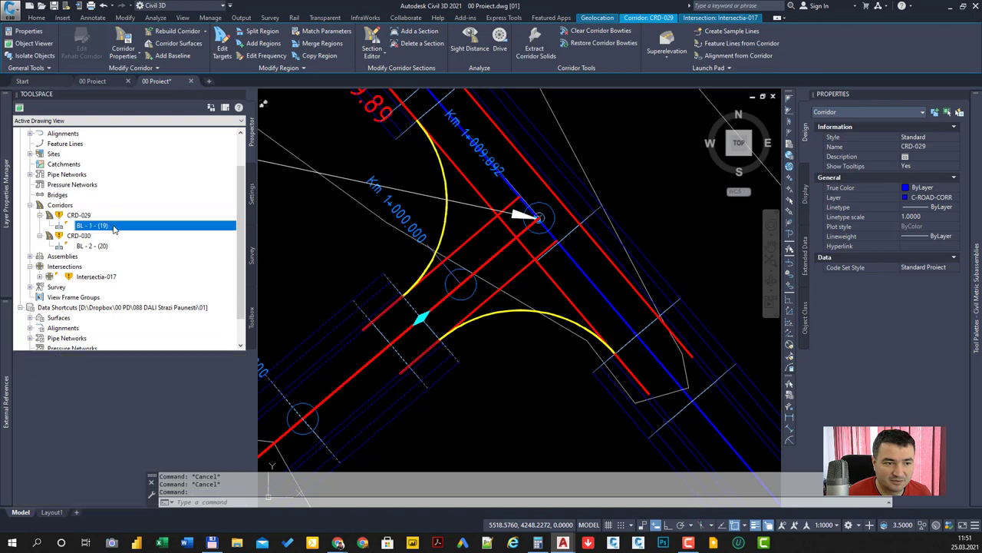
click(109, 247)
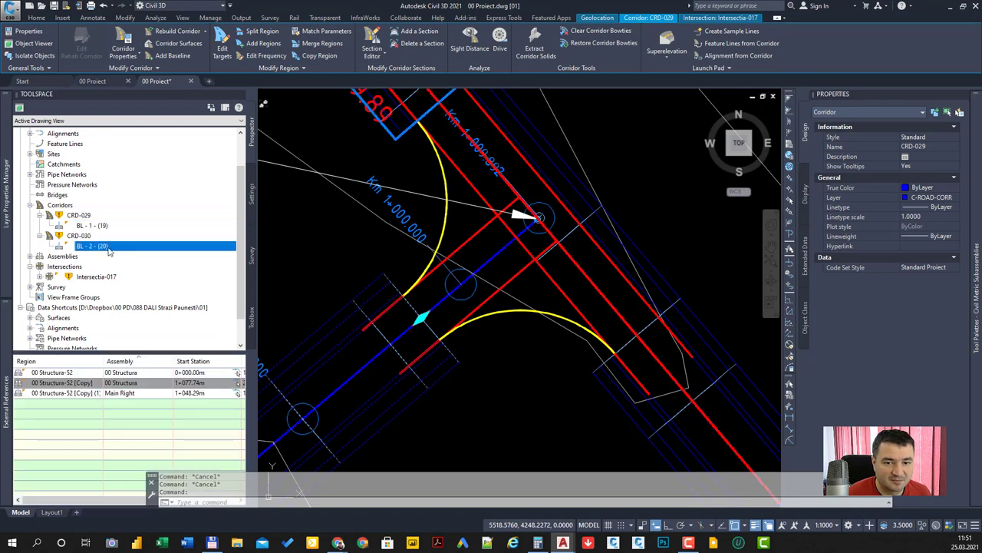
Erase the old intersection Intersectia-017 from the drawing.
scroll(510, 192, up, 3)
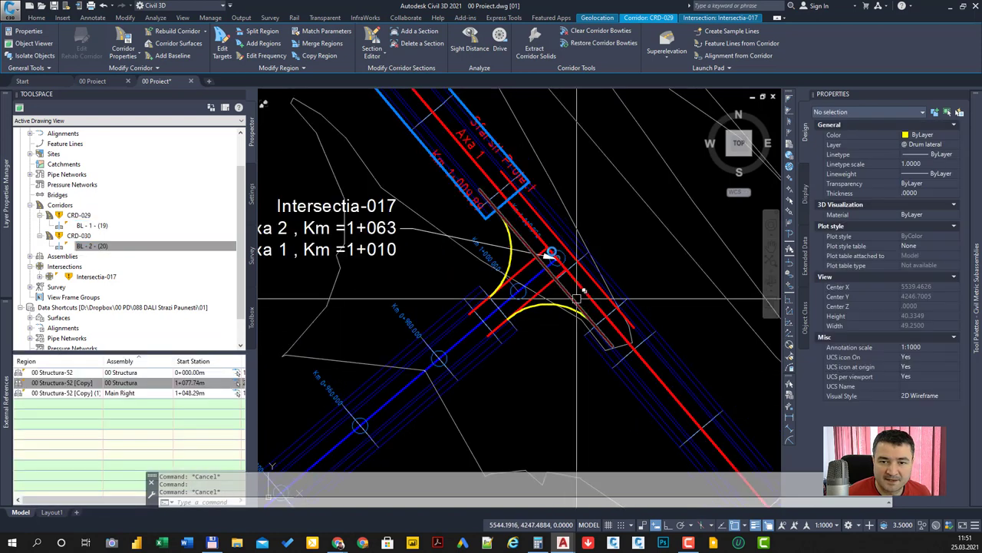
key(Escape)
right_click(104, 278)
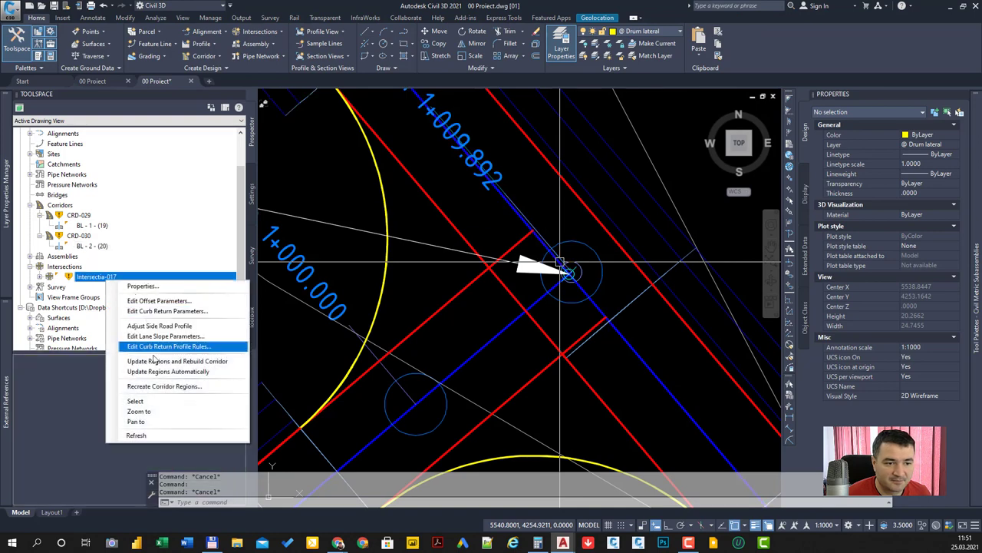
click(152, 402)
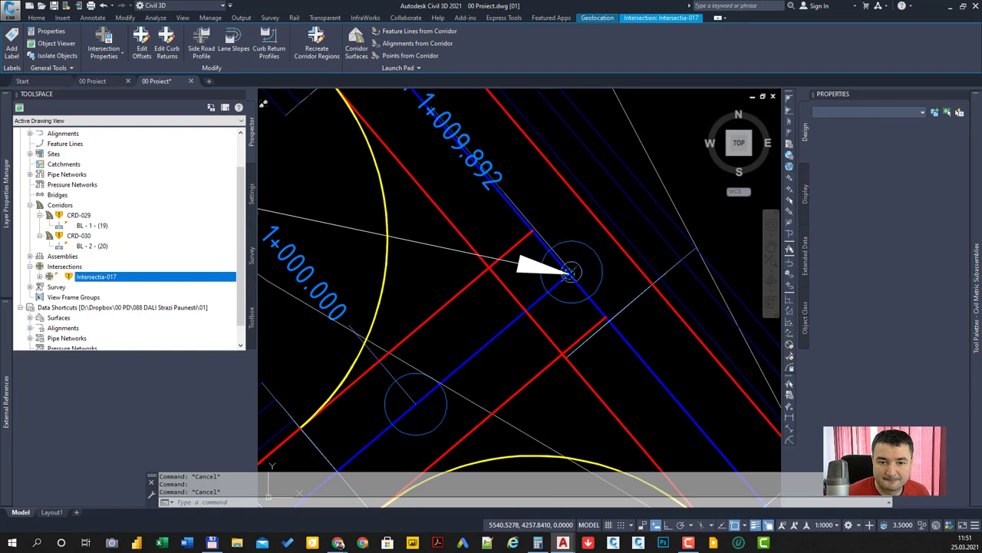
key(Delete)
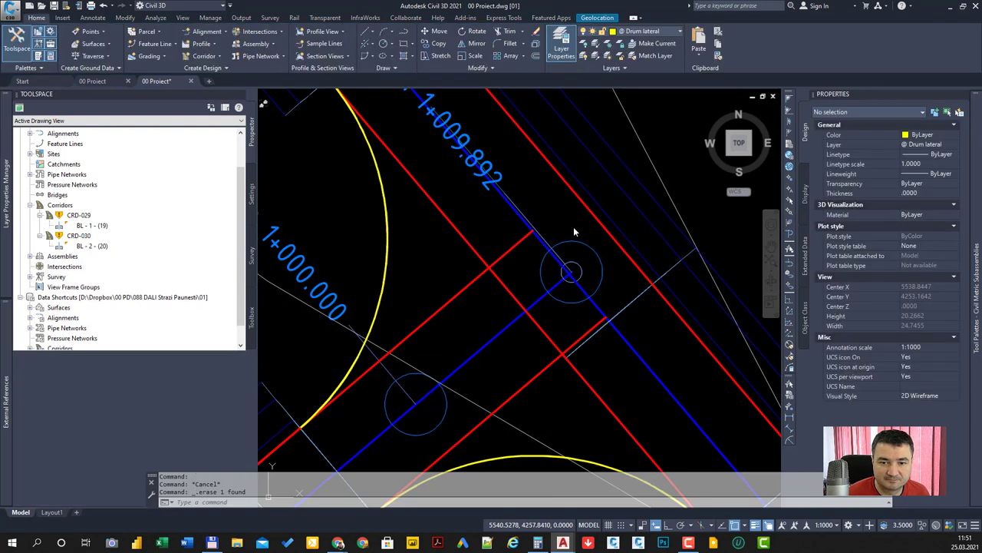
Start a new intersection by picking the alignments' crossing point and the main road alignment.
scroll(563, 213, down, 3)
scroll(561, 214, down, 2)
middle_drag(562, 215, 558, 221)
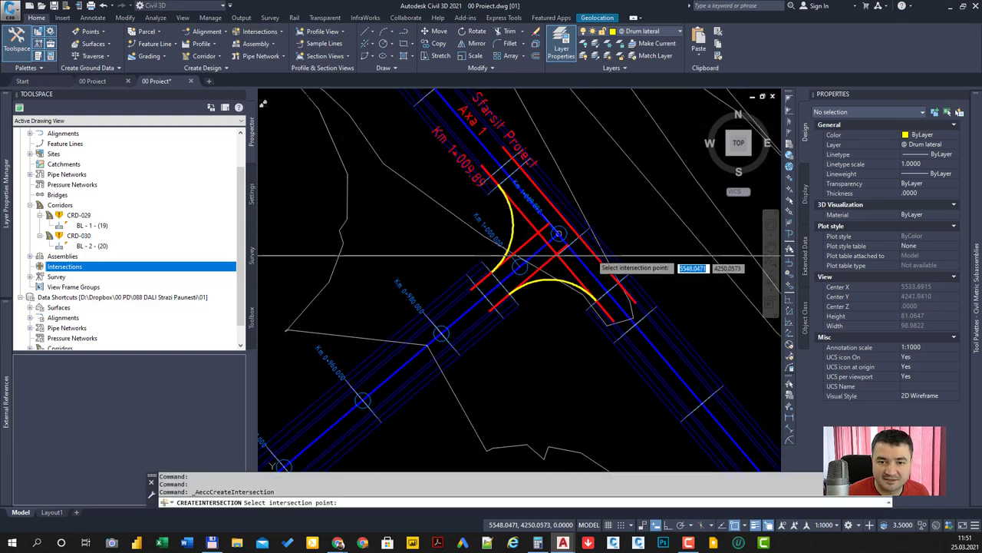
scroll(566, 257, up, 4)
scroll(537, 257, up, 3)
scroll(527, 230, up, 2)
click(524, 228)
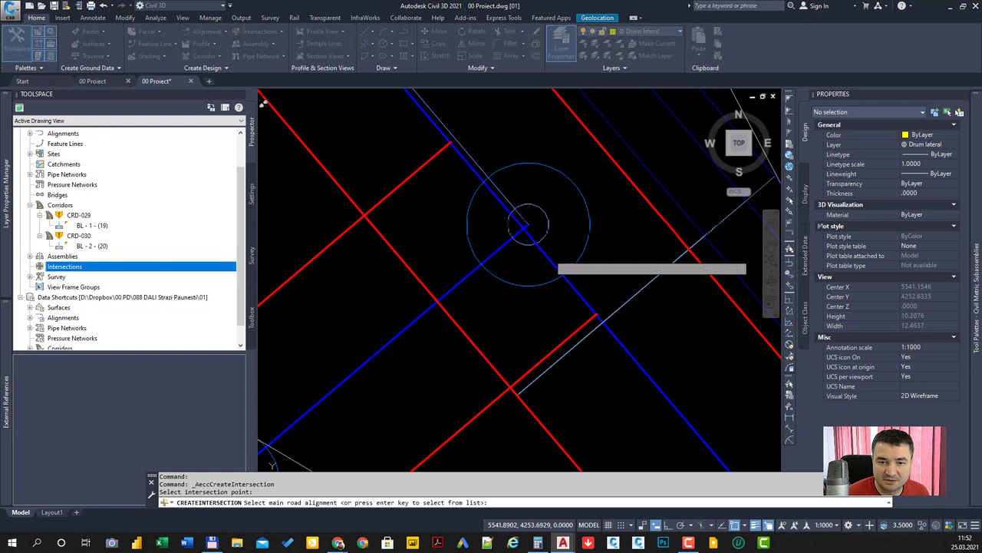
click(581, 134)
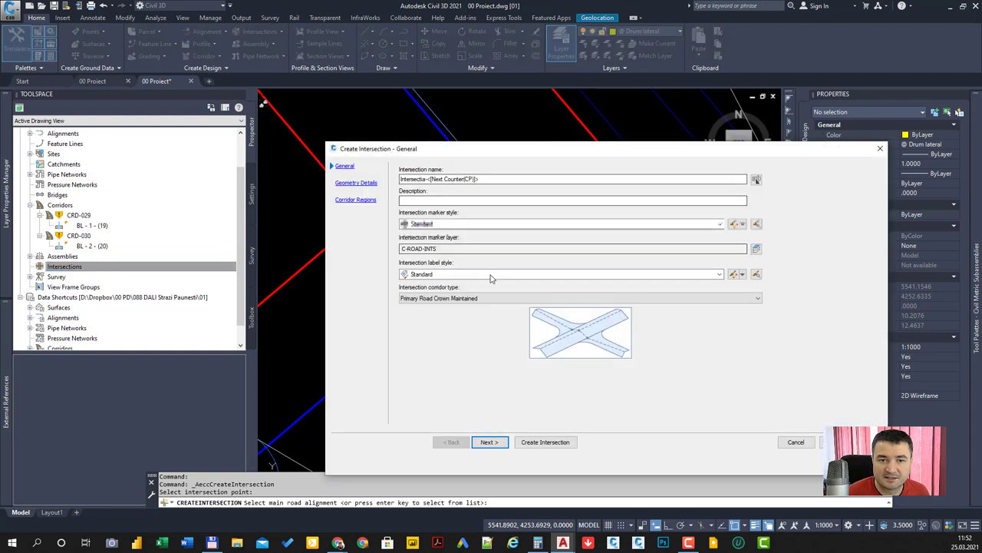
Enable corridor creation into CRD-029 with an imported assembly set, then create the intersection.
click(499, 445)
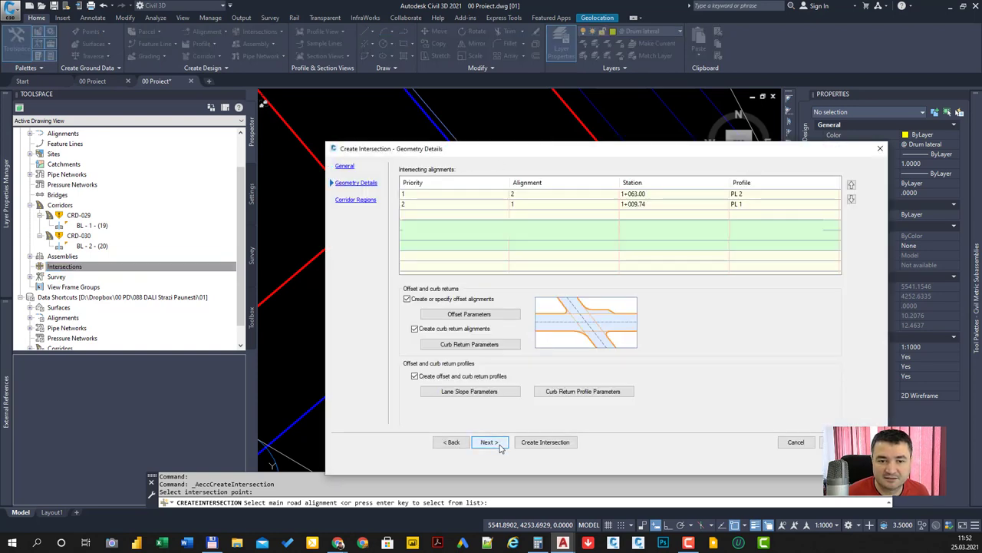
click(500, 444)
click(445, 171)
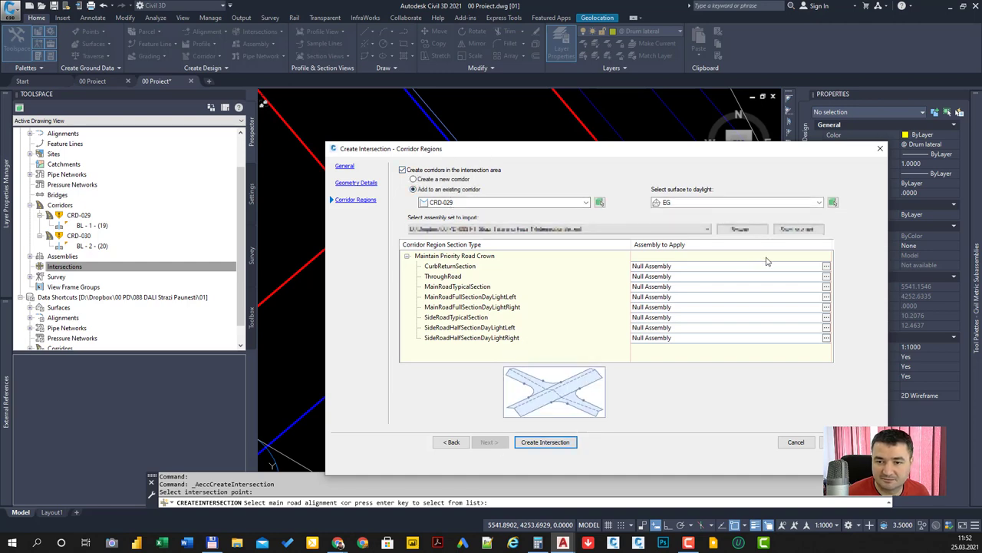
click(738, 230)
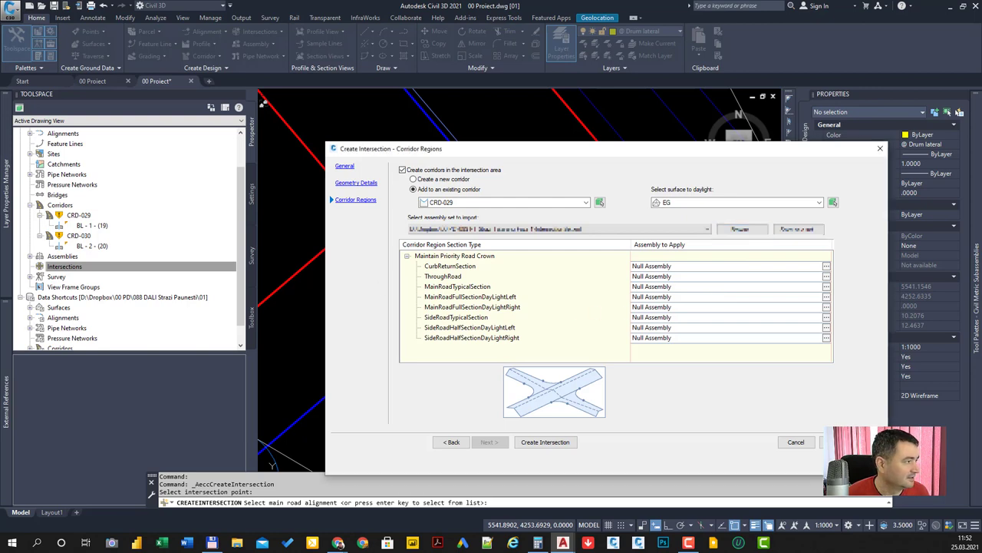
click(553, 286)
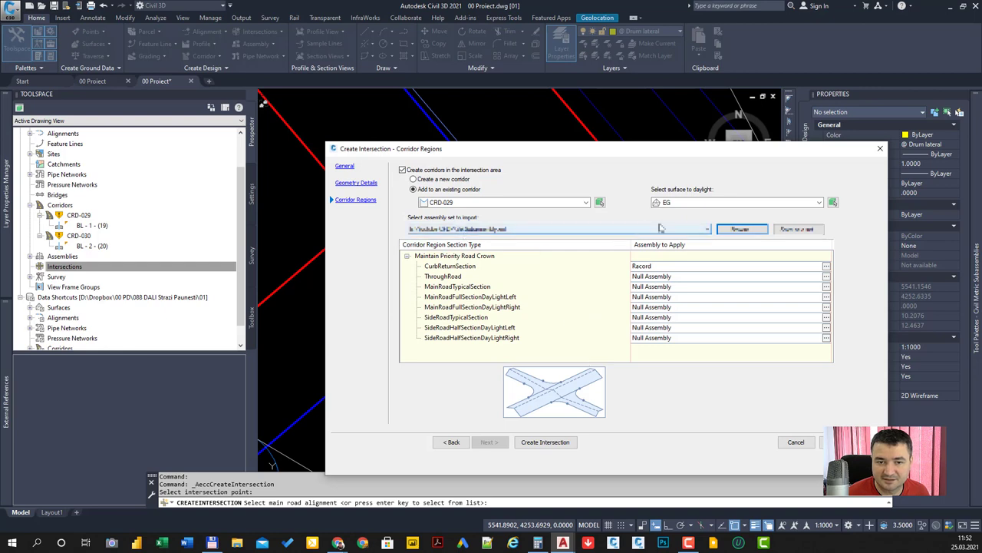
click(545, 442)
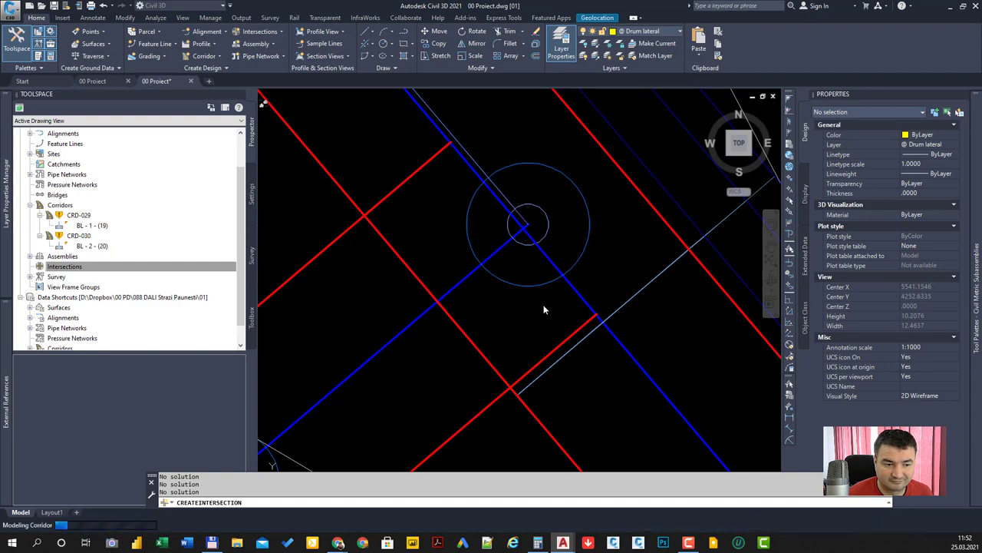
Move the Intersectia-018 location label beside the junction and review the rebuilt CRD-029 corners.
scroll(545, 307, down, 6)
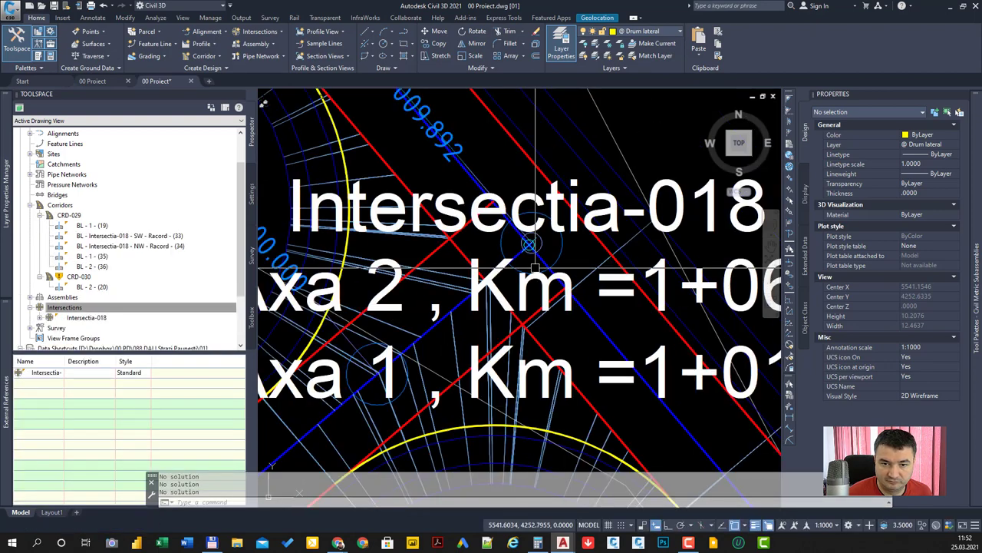
click(604, 286)
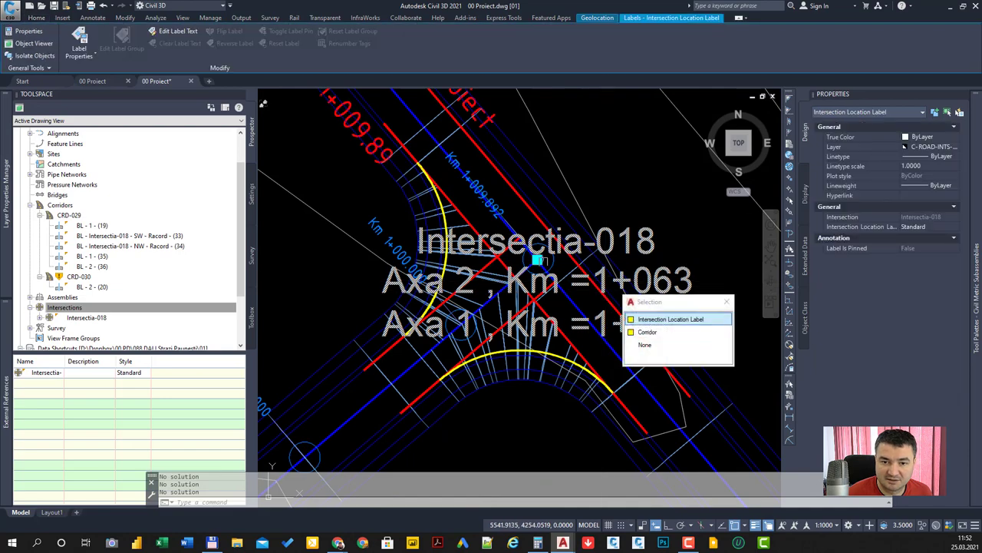
click(537, 258)
scroll(645, 199, down, 6)
scroll(491, 245, up, 3)
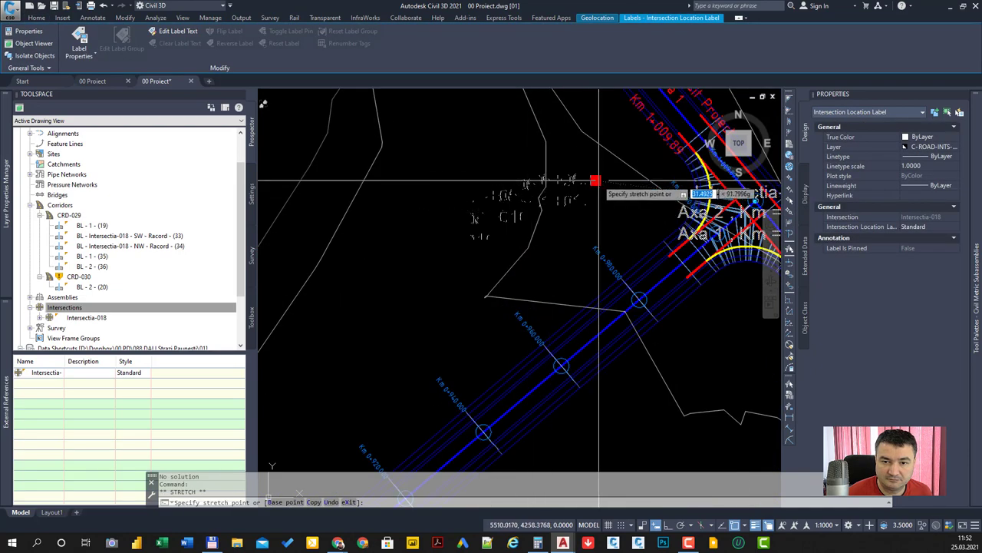
click(596, 176)
key(Escape)
middle_drag(706, 237, 546, 243)
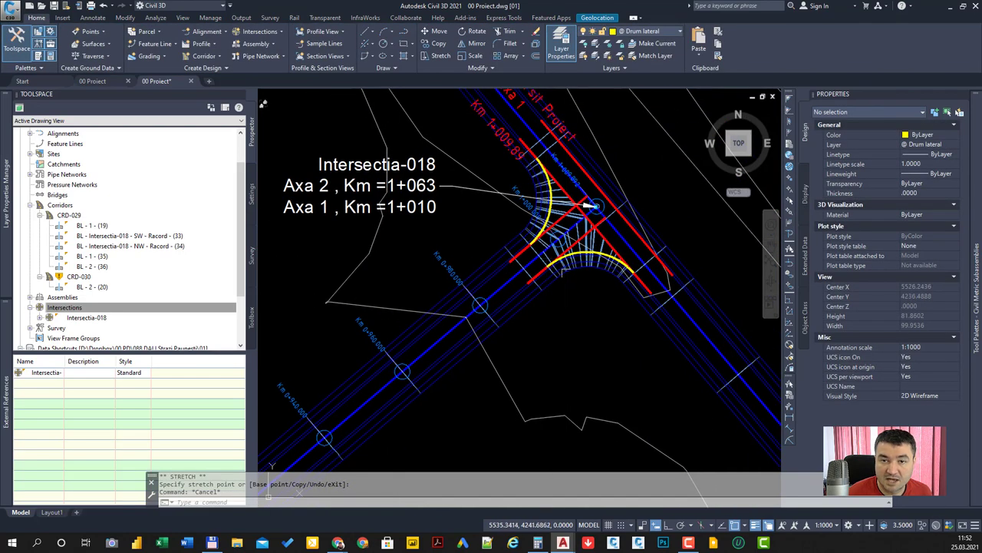
mouse_move(567, 267)
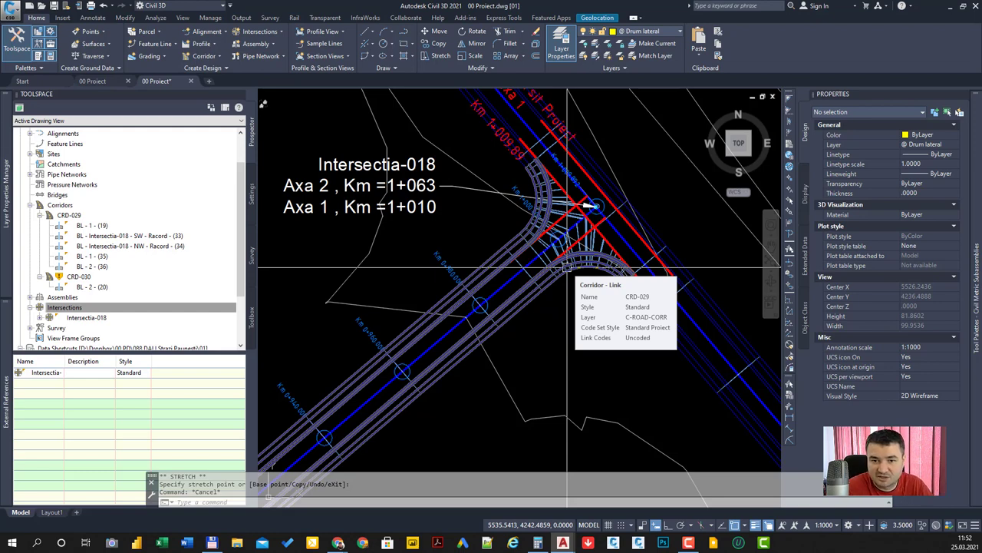
middle_drag(568, 268, 557, 316)
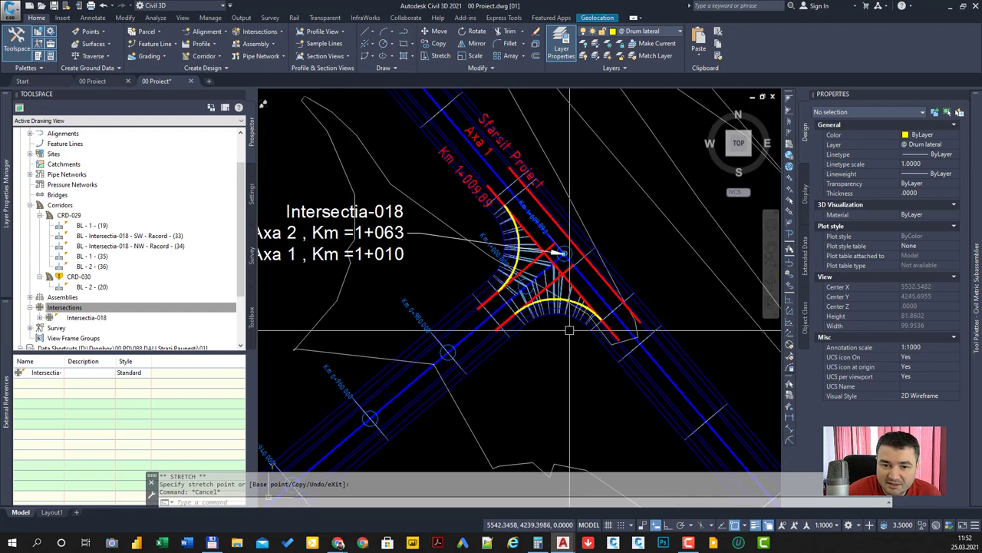
scroll(558, 317, up, 3)
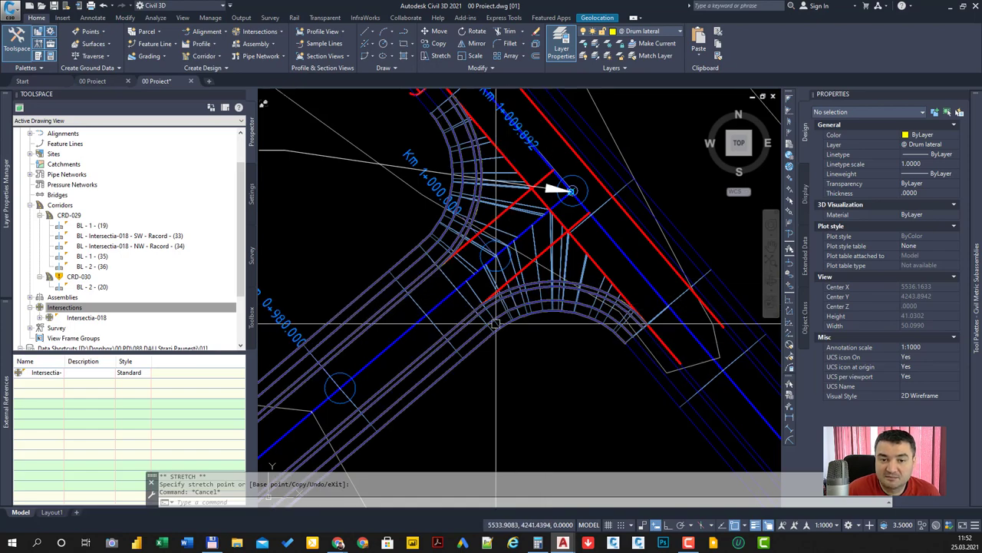
Zoom out and pan to the profile view, then select its V-shaped grade line.
scroll(519, 334, down, 3)
scroll(519, 334, down, 3)
scroll(519, 334, down, 3)
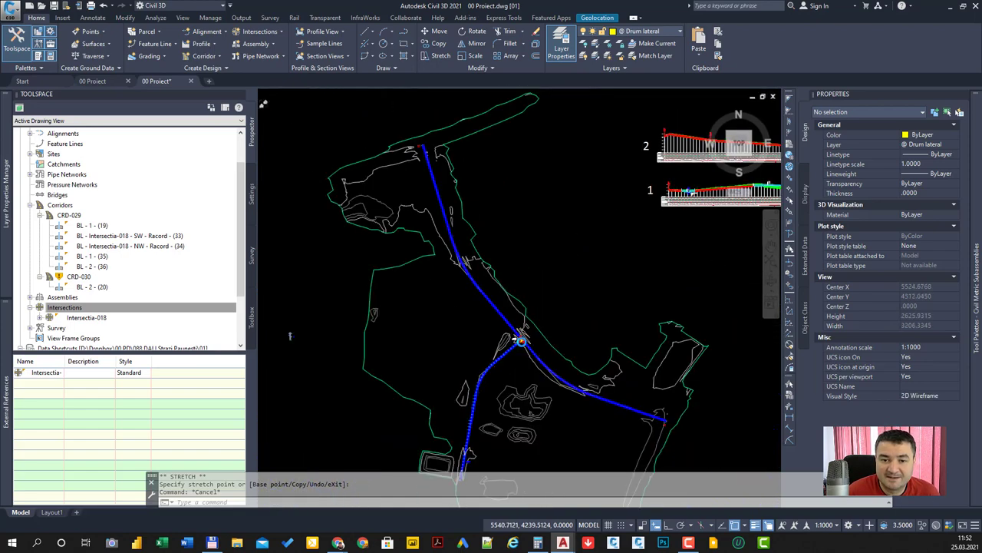
scroll(622, 267, down, 2)
scroll(621, 266, up, 2)
scroll(566, 267, up, 3)
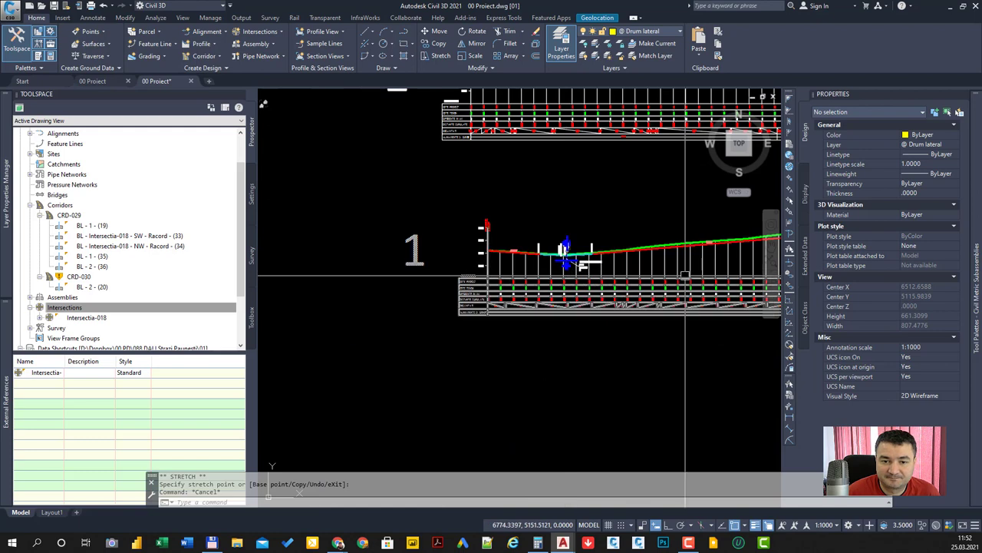
scroll(558, 230, up, 2)
scroll(476, 278, up, 2)
scroll(369, 257, up, 3)
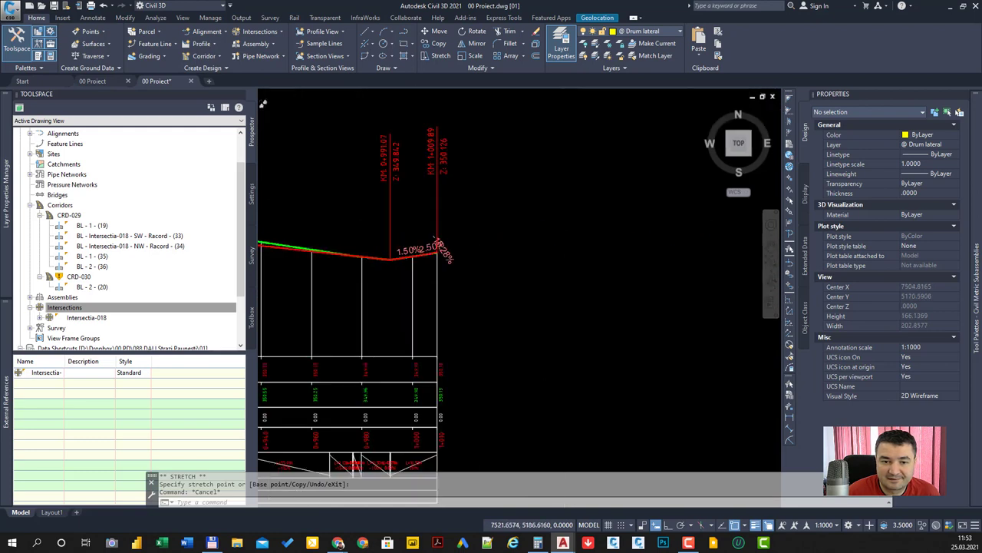
scroll(369, 257, up, 2)
middle_drag(368, 257, 668, 275)
click(533, 281)
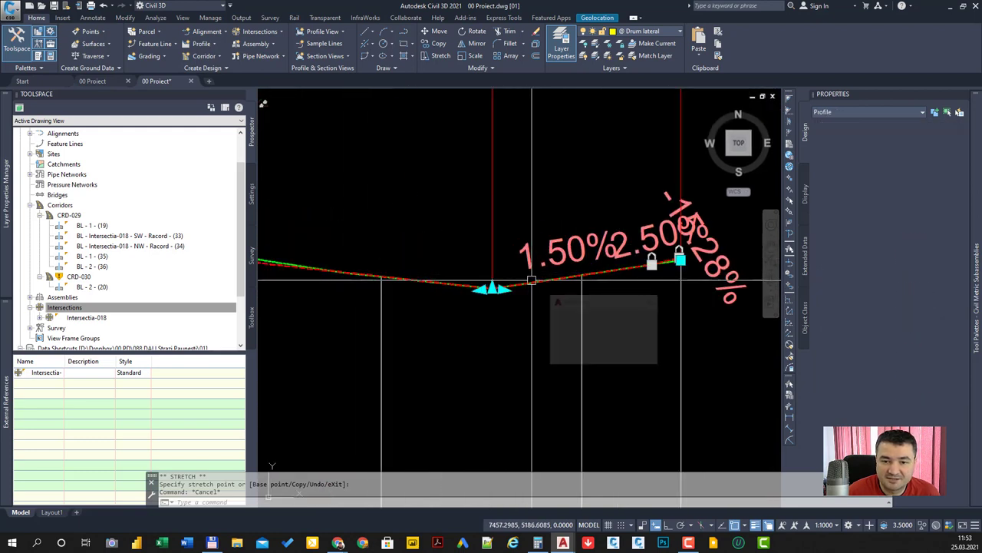
Zoom and pan to center the Intersectia-018 junction in plan.
scroll(677, 264, up, 3)
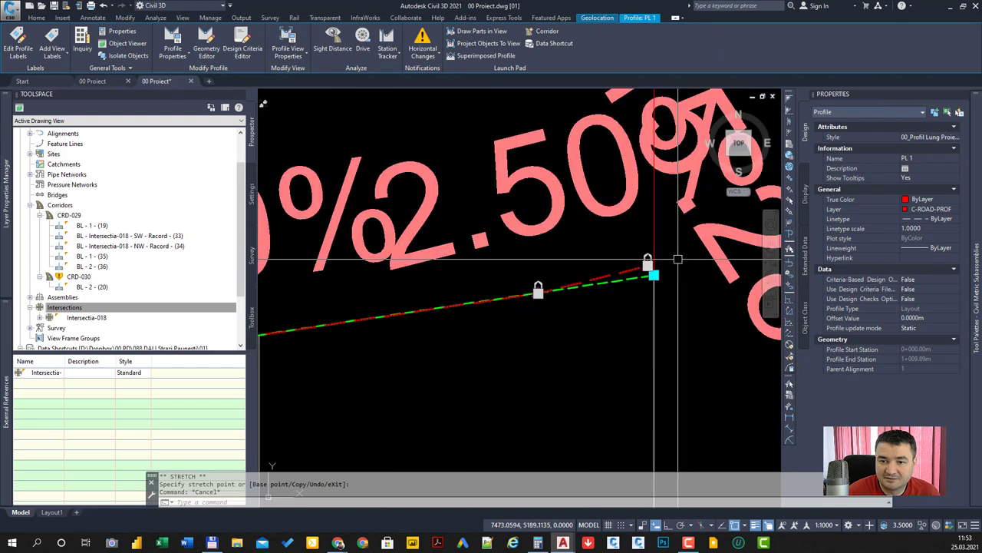
scroll(644, 281, up, 2)
scroll(638, 286, up, 2)
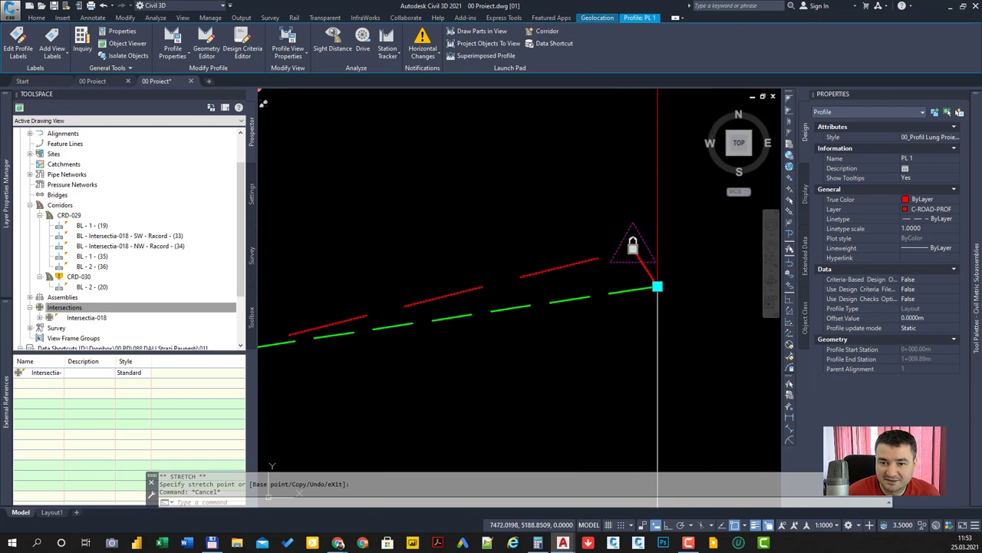
scroll(658, 281, down, 3)
scroll(672, 261, down, 3)
scroll(677, 251, down, 3)
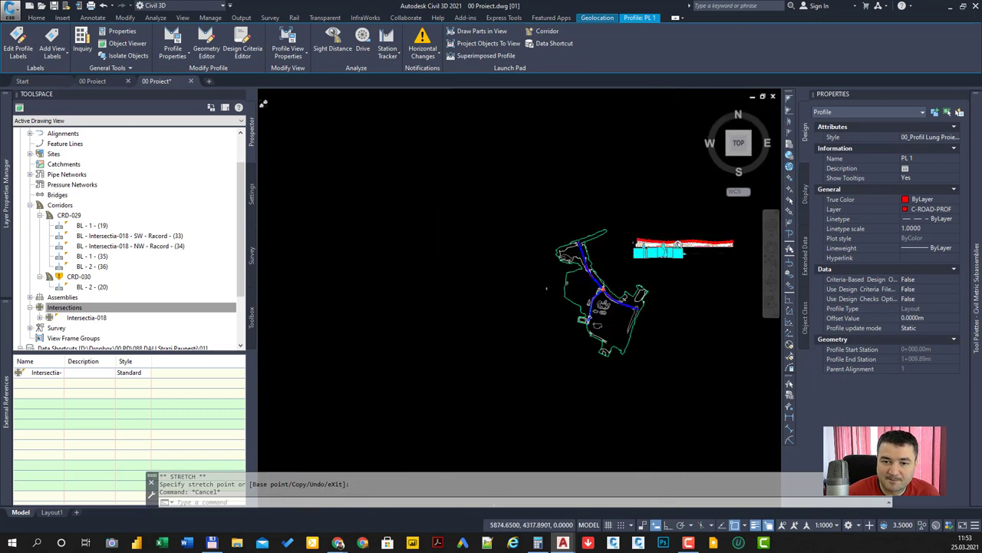
scroll(591, 291, up, 5)
scroll(429, 284, up, 5)
scroll(398, 269, up, 3)
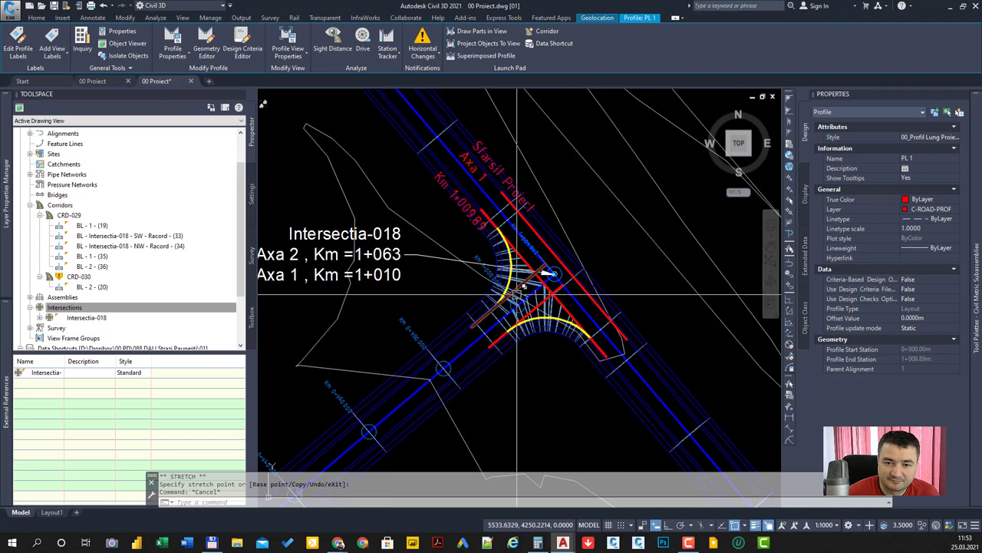
scroll(550, 272, up, 4)
middle_drag(574, 254, 610, 240)
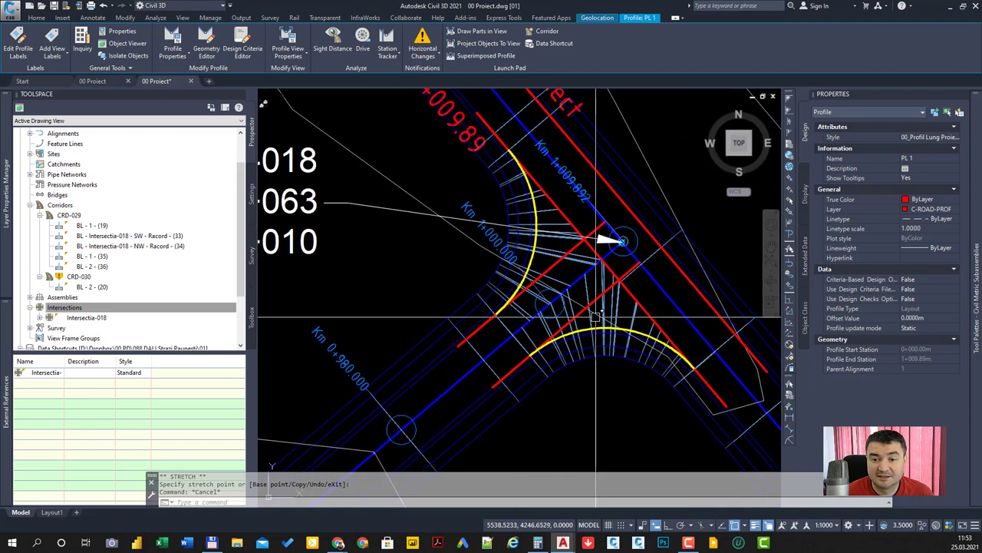
Attempt an intersection at the junction point, then cancel the failed command.
click(34, 16)
key(Escape)
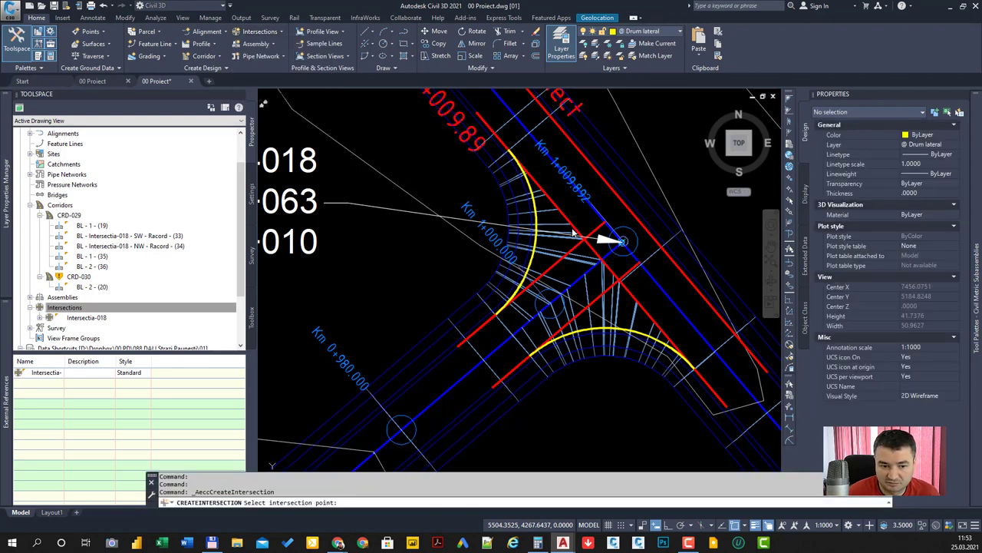
click(622, 241)
scroll(622, 242, up, 5)
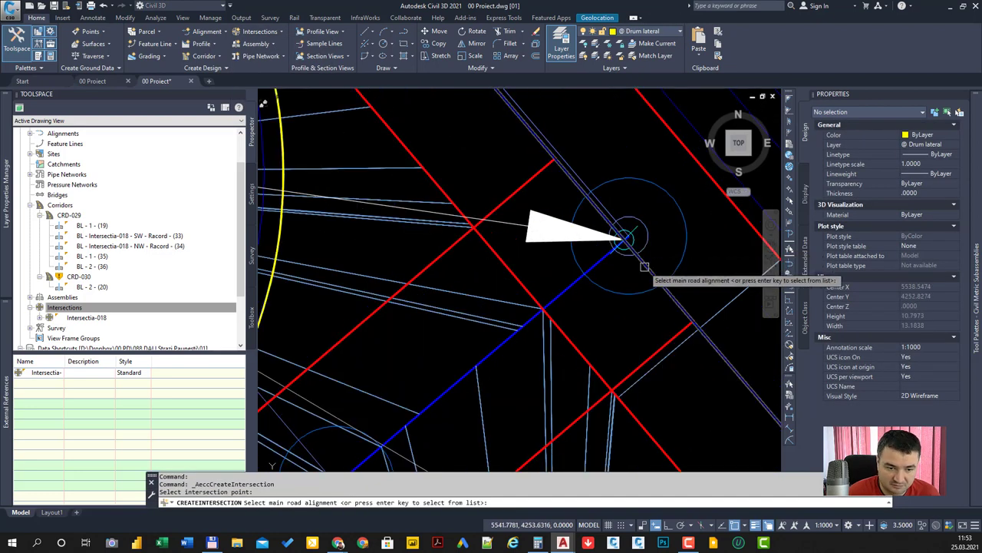
click(672, 310)
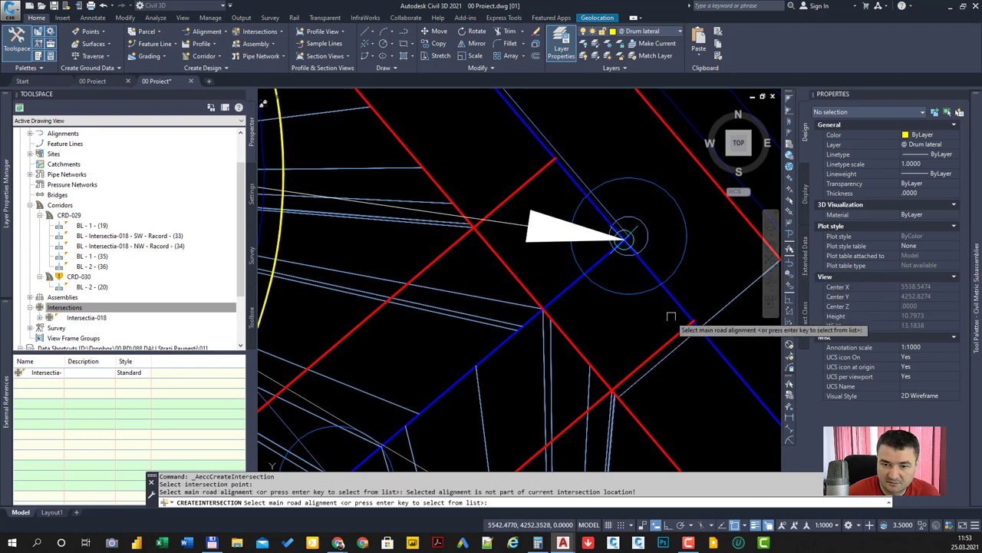
key(Escape)
scroll(671, 313, down, 5)
scroll(621, 242, up, 1)
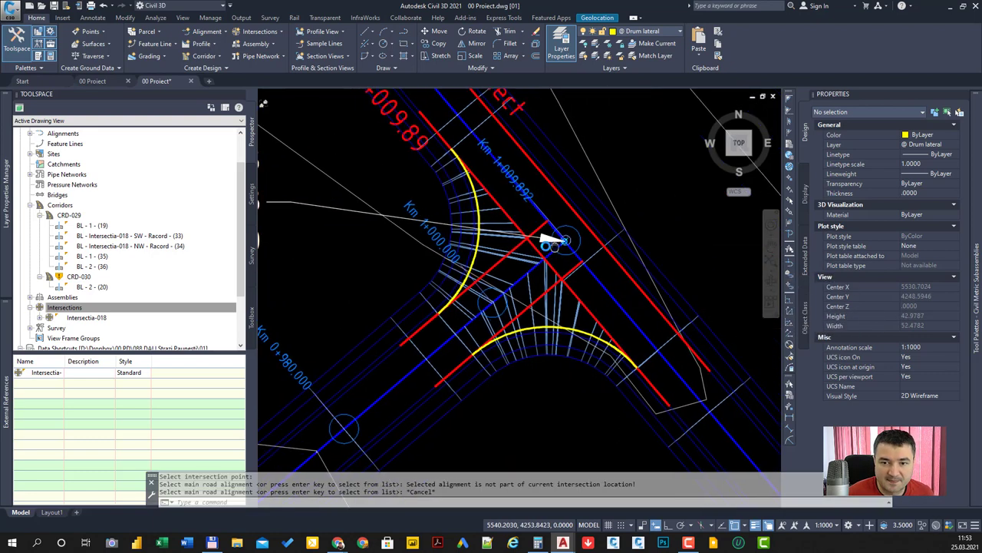
key(Escape)
scroll(622, 241, up, 1)
scroll(558, 240, up, 1)
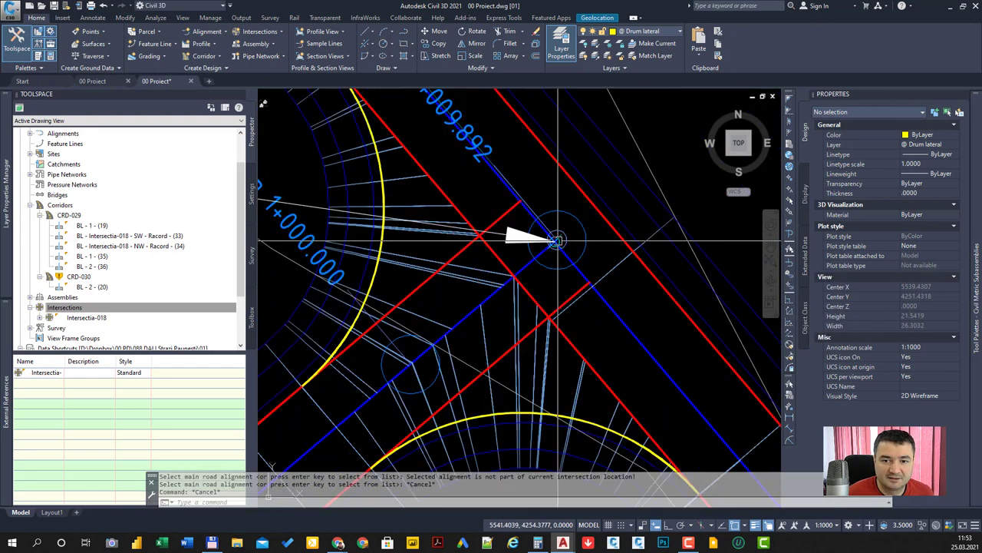
Start Create Intersection at the junction, choosing the main road Alignment among overlapping objects.
click(236, 32)
click(264, 44)
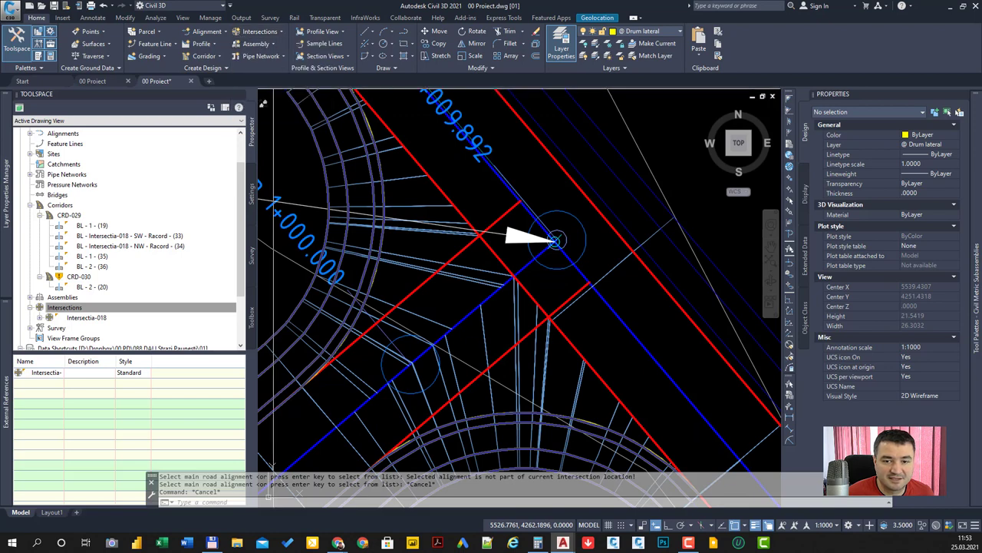
click(558, 241)
click(569, 261)
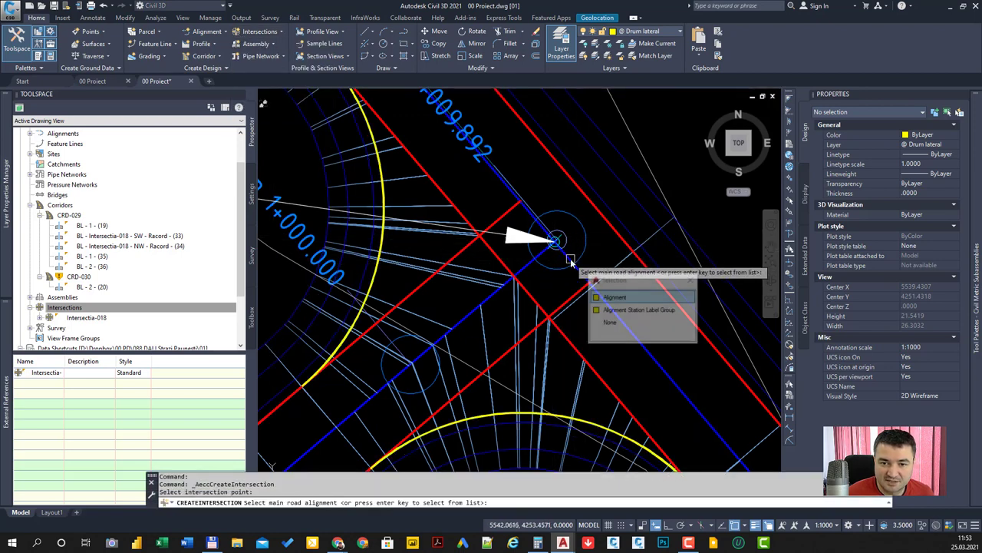
click(623, 300)
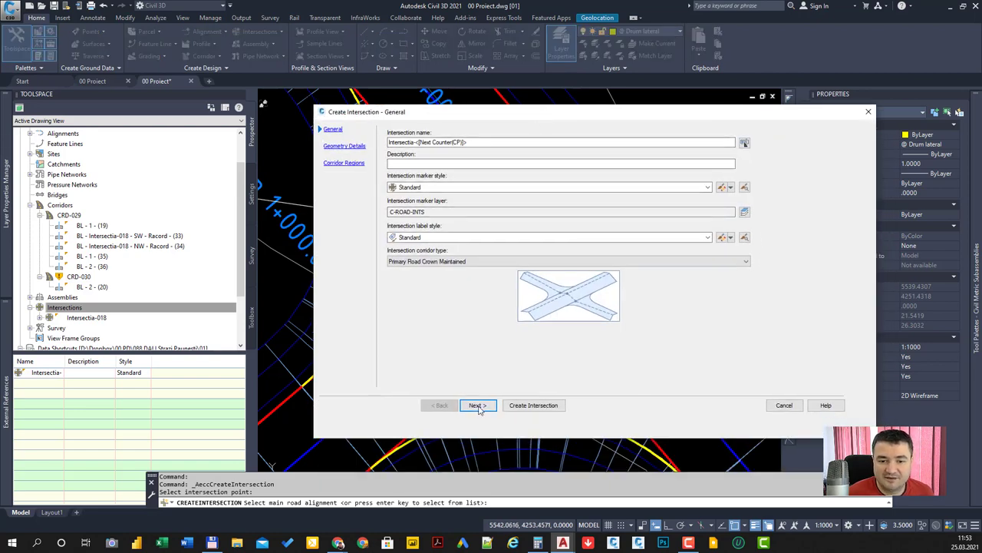
On Geometry Details, review the offset and curb return parameters without changes.
click(480, 409)
click(457, 277)
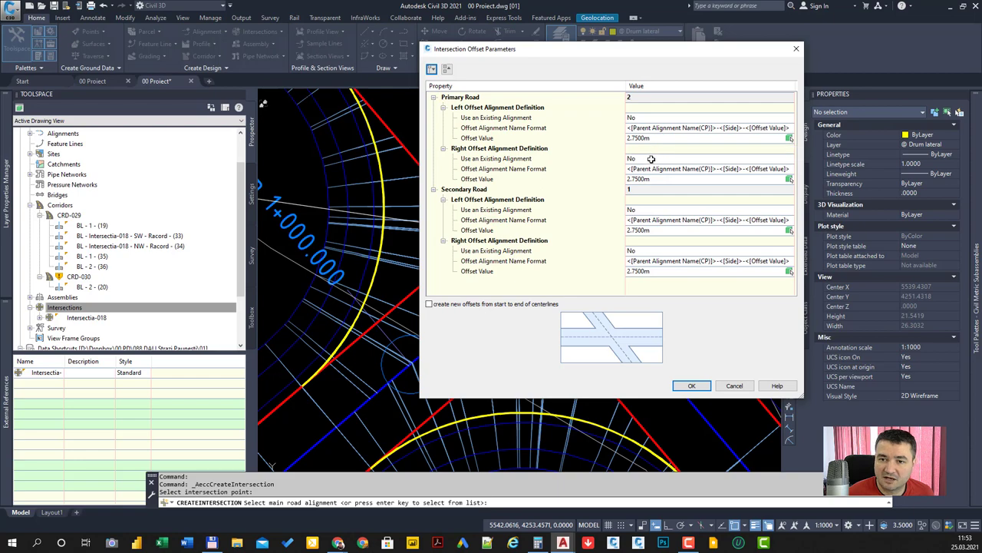
click(686, 386)
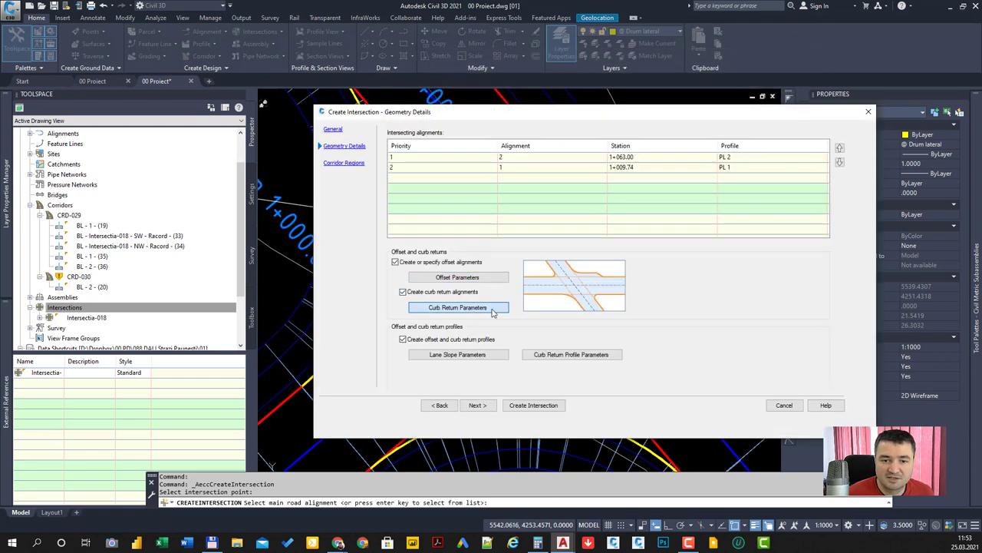
click(493, 310)
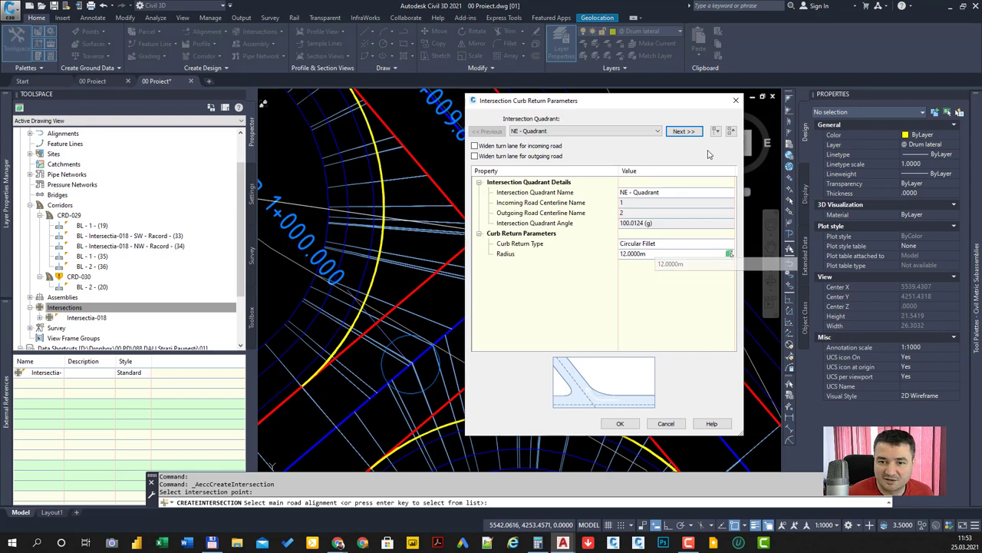
click(735, 99)
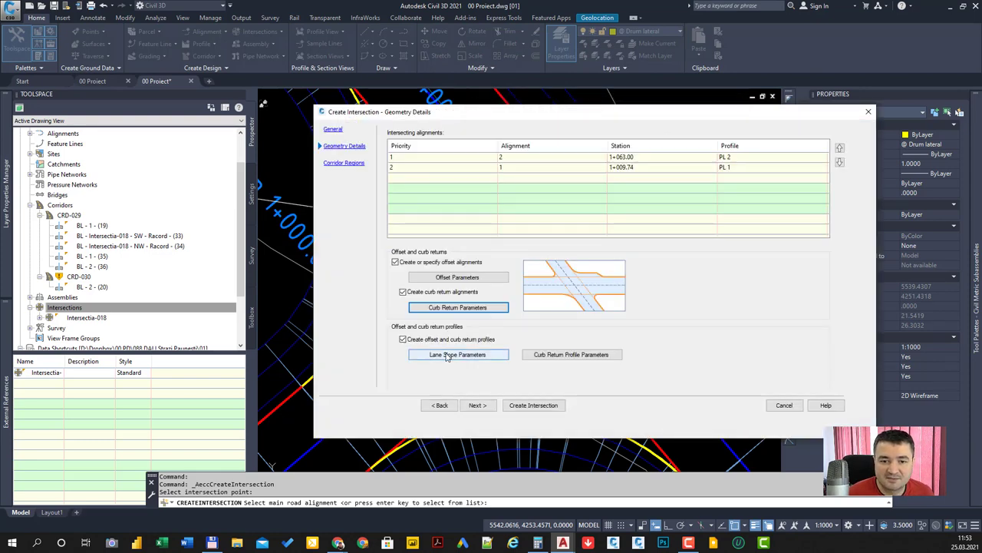
In Lane Slope Parameters, set the left edge to use an existing profile and browse the profiles.
click(471, 353)
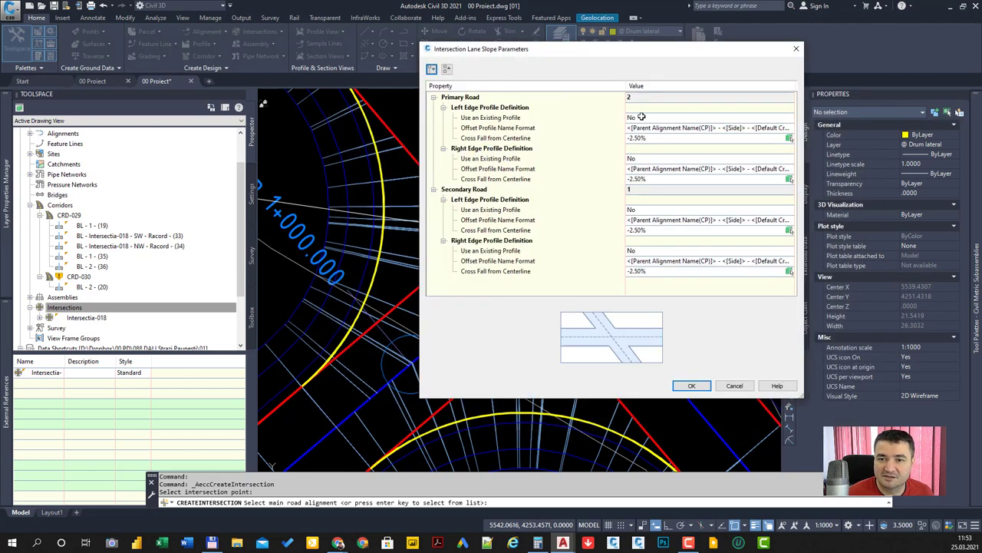
click(638, 117)
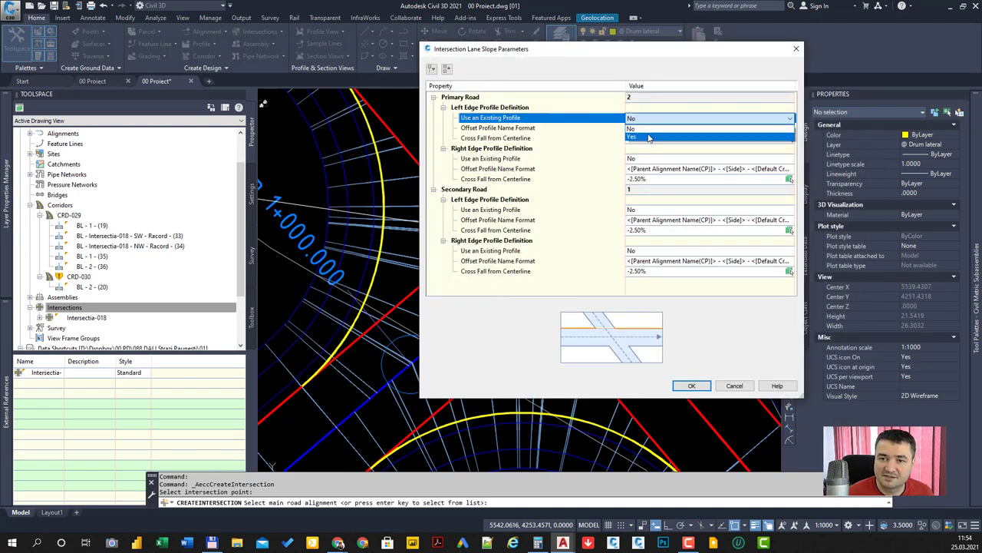
click(648, 138)
click(666, 129)
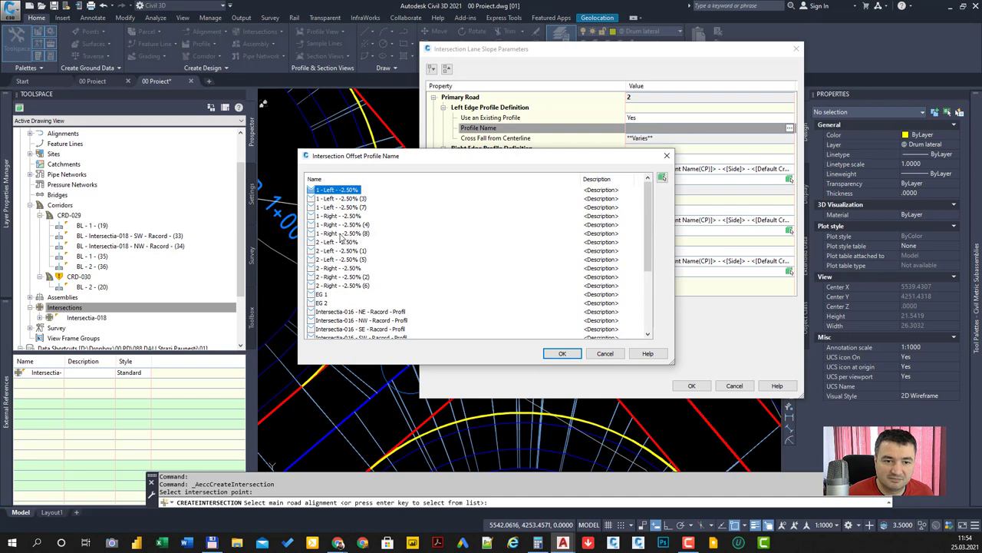
scroll(340, 236, down, 1)
scroll(349, 223, up, 1)
scroll(365, 204, down, 4)
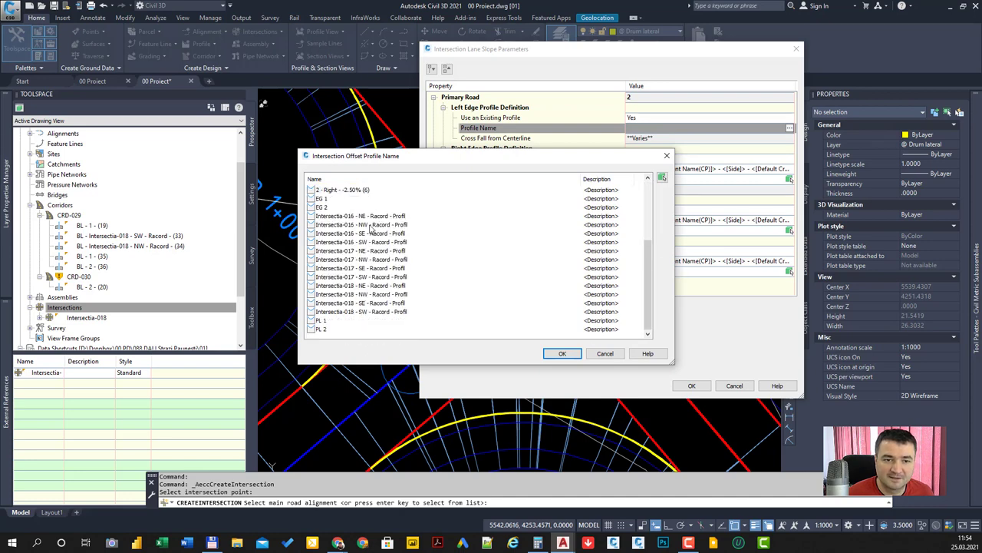
scroll(372, 244, up, 4)
scroll(380, 256, down, 4)
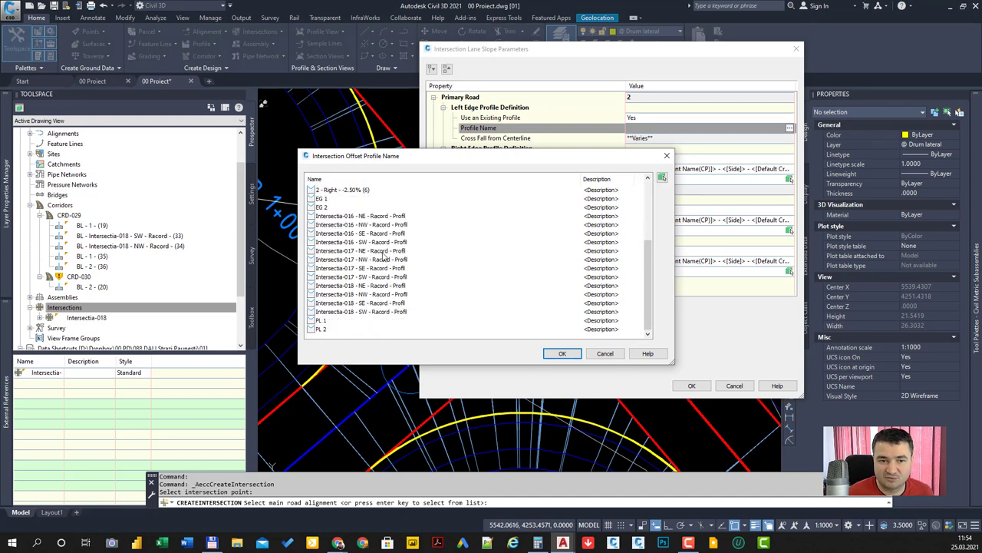
scroll(514, 322, up, 4)
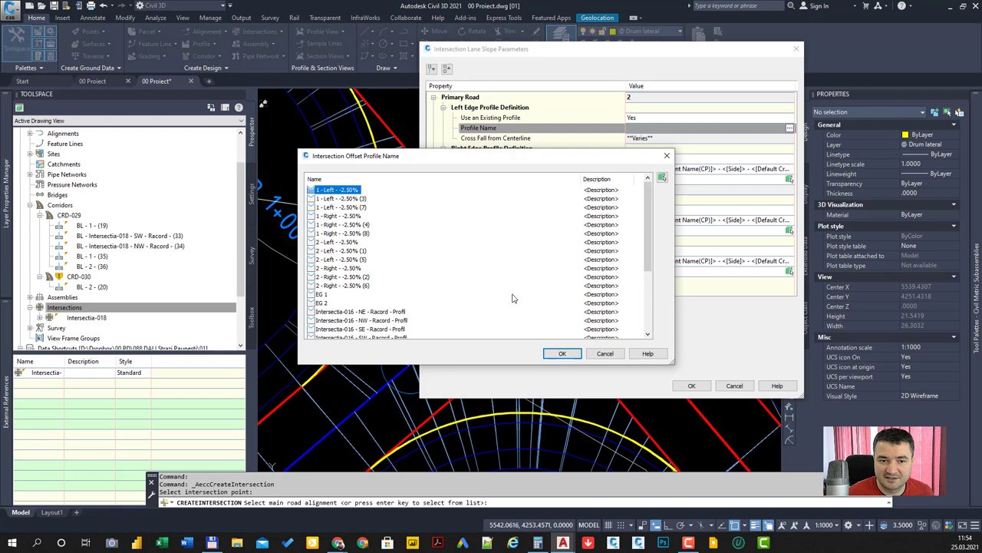
Try picking the edge profile in the drawing, then dismiss the profile list without choosing.
click(662, 178)
click(463, 253)
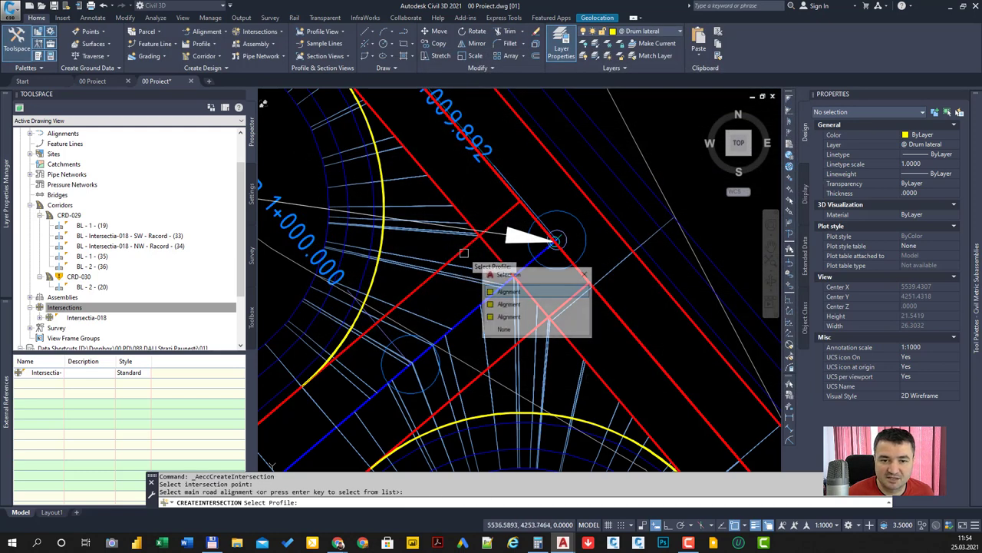
click(512, 292)
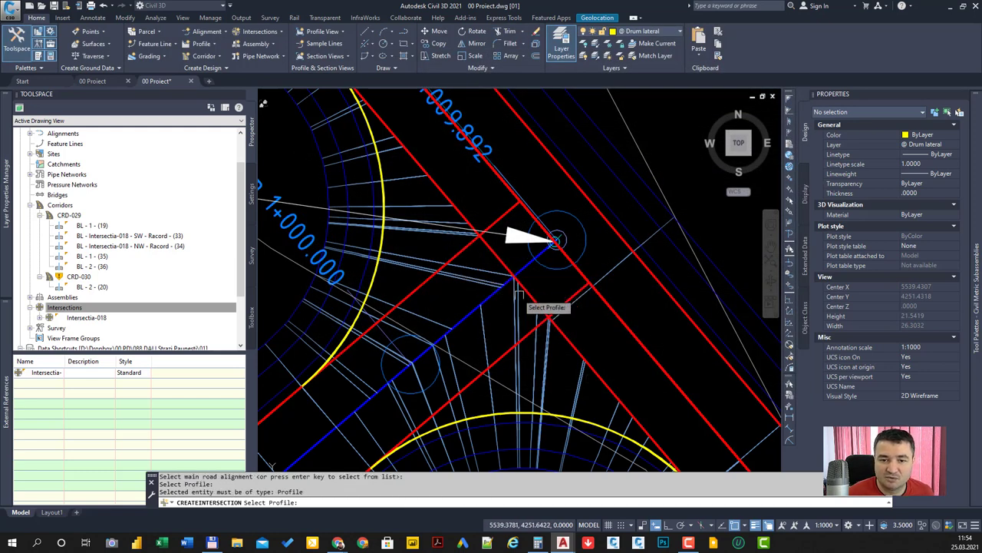
click(470, 246)
click(530, 284)
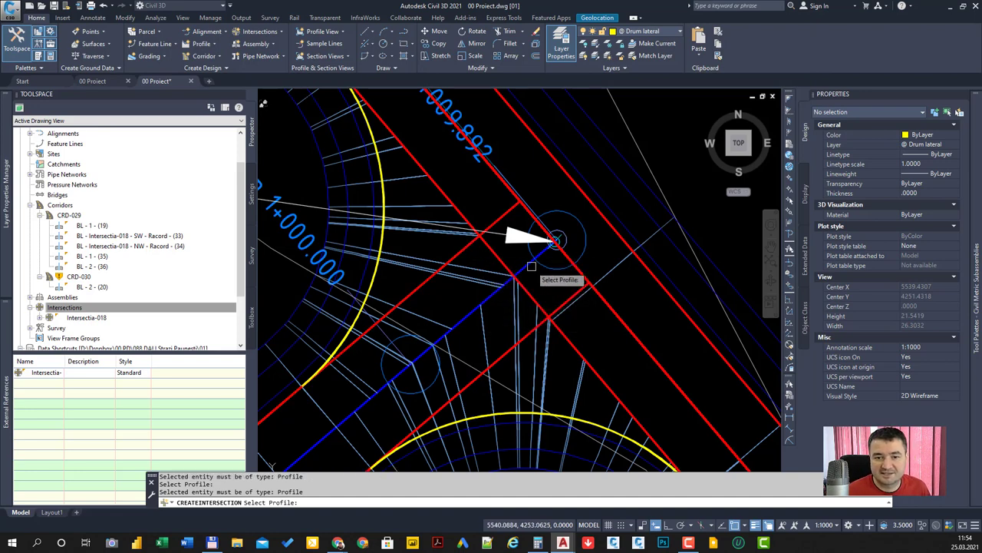
key(Return)
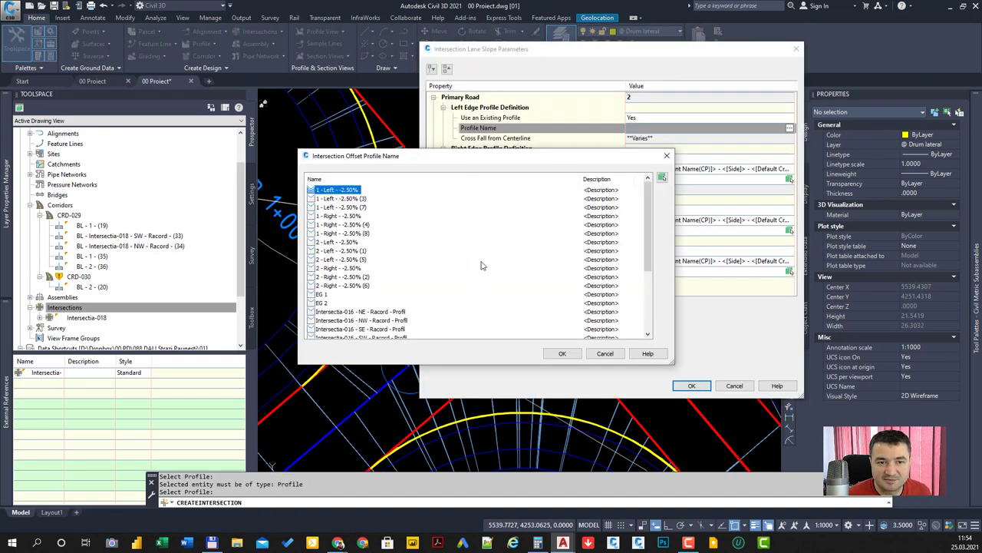
click(606, 354)
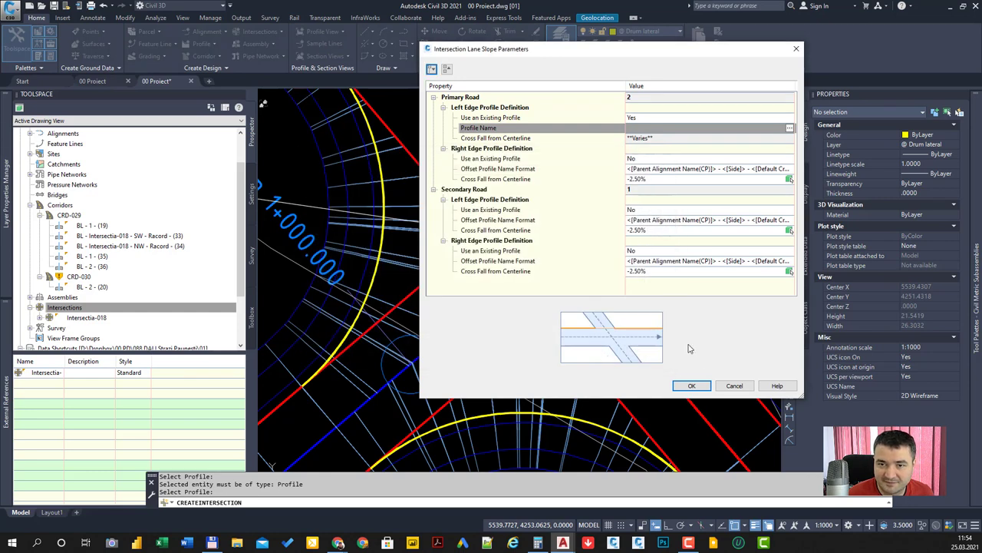
Discard the lane slope changes and set the left offset to use an existing alignment.
click(735, 386)
click(440, 279)
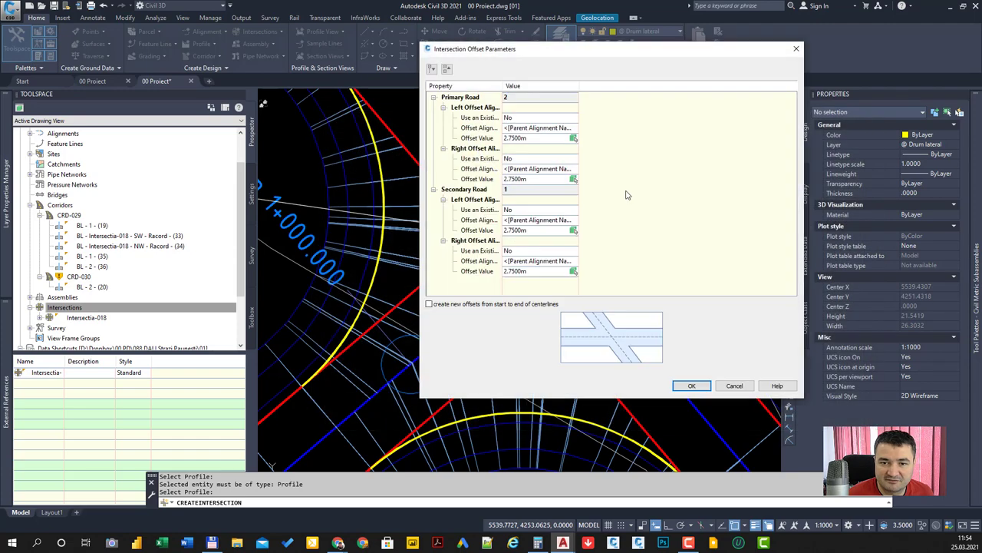
click(651, 116)
click(659, 138)
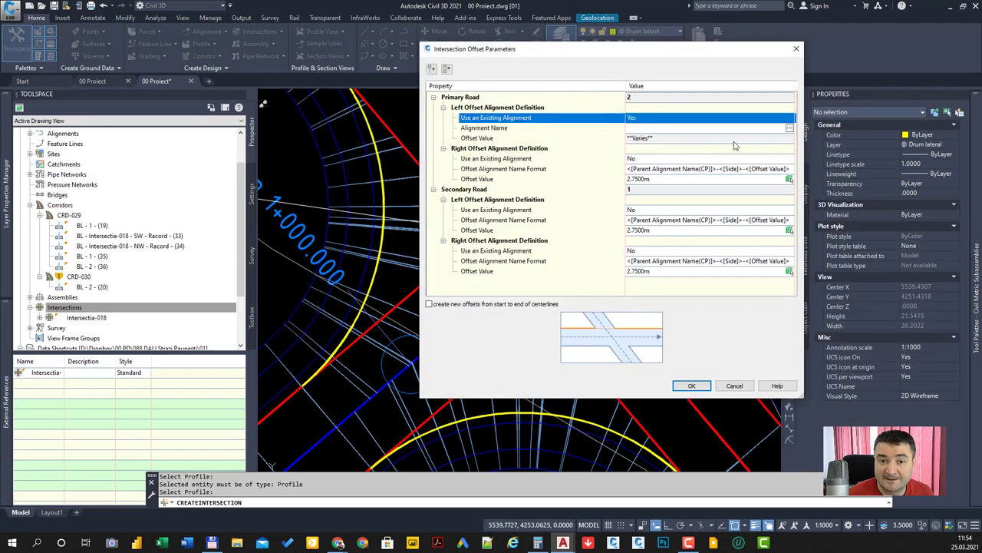
click(713, 130)
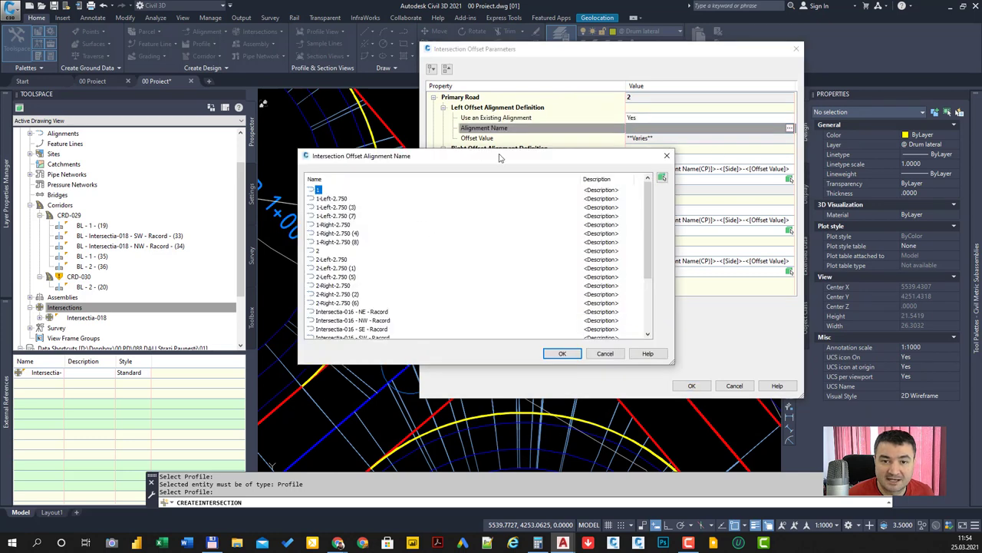
drag(503, 157, 614, 172)
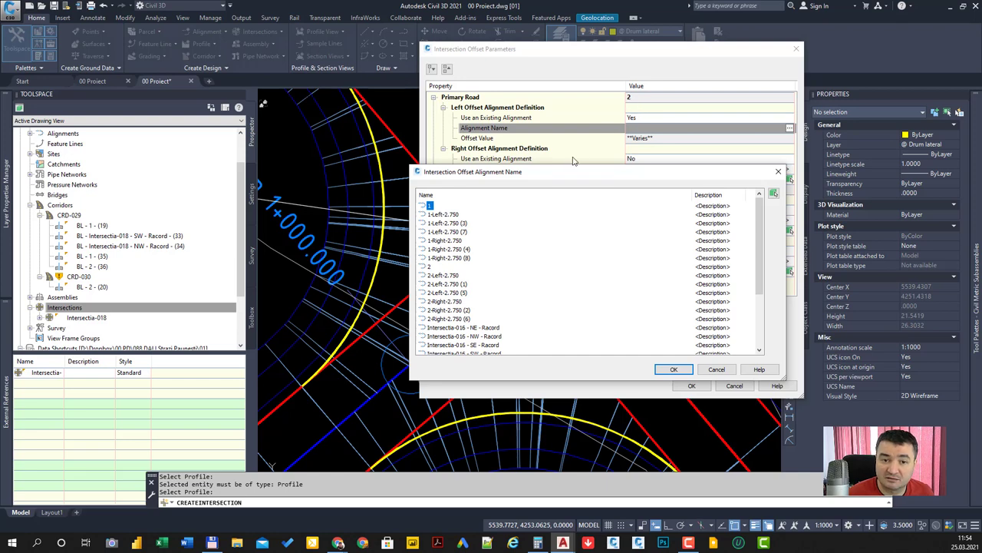
Browse the existing alignment list and close it without choosing one.
scroll(498, 243, down, 2)
scroll(486, 282, down, 3)
scroll(486, 282, up, 5)
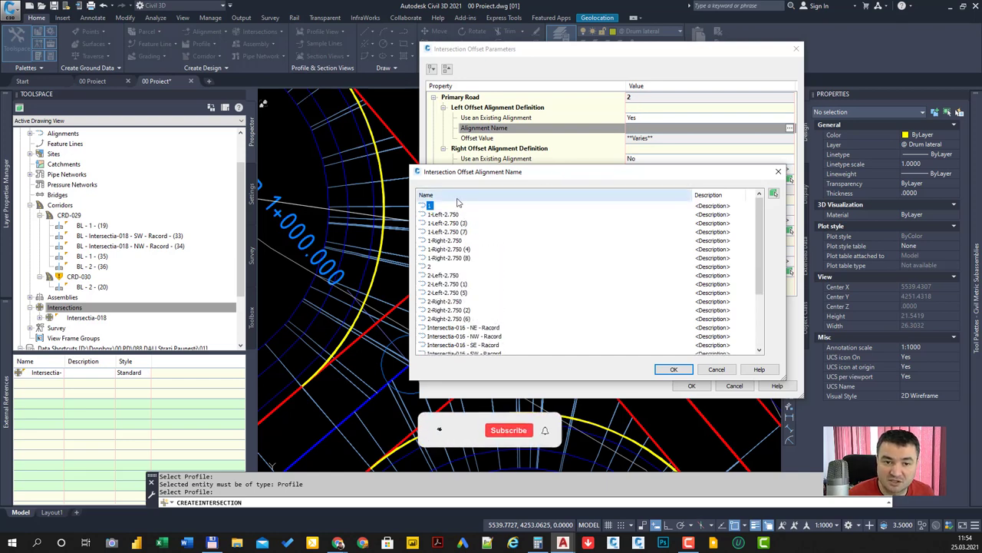
scroll(487, 230, down, 2)
scroll(492, 234, down, 1)
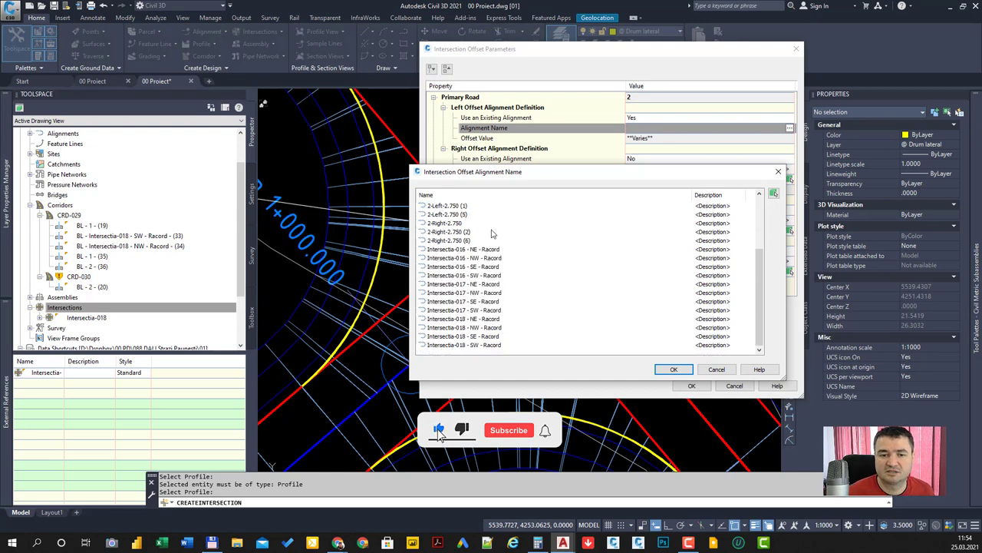
scroll(492, 233, up, 1)
scroll(498, 253, up, 1)
scroll(501, 265, up, 1)
scroll(502, 270, up, 1)
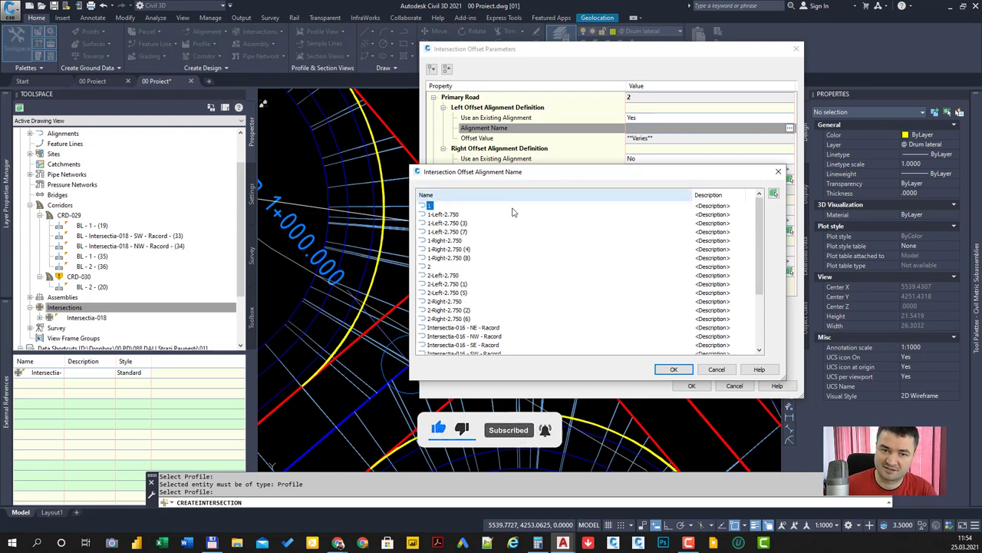
scroll(492, 256, down, 3)
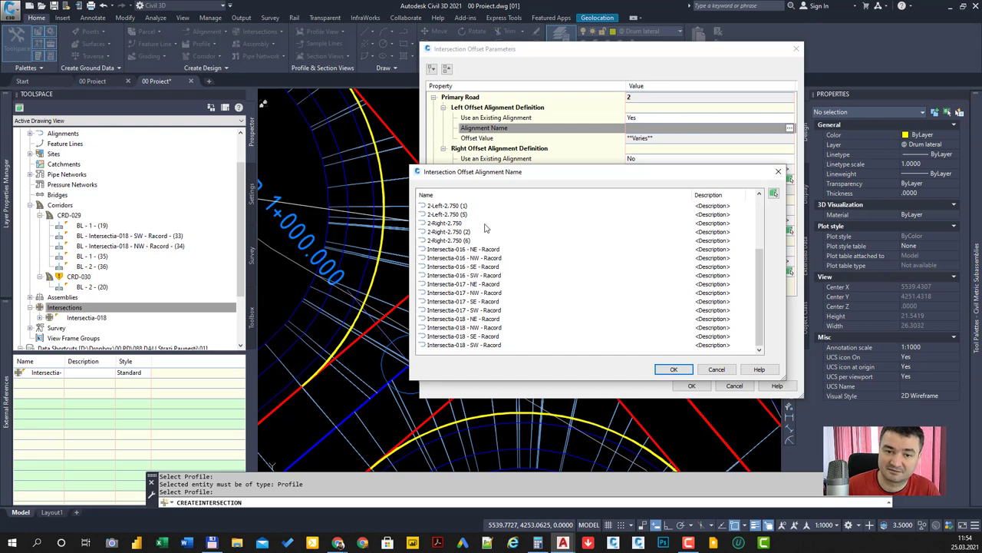
scroll(484, 228, up, 3)
scroll(487, 250, down, 3)
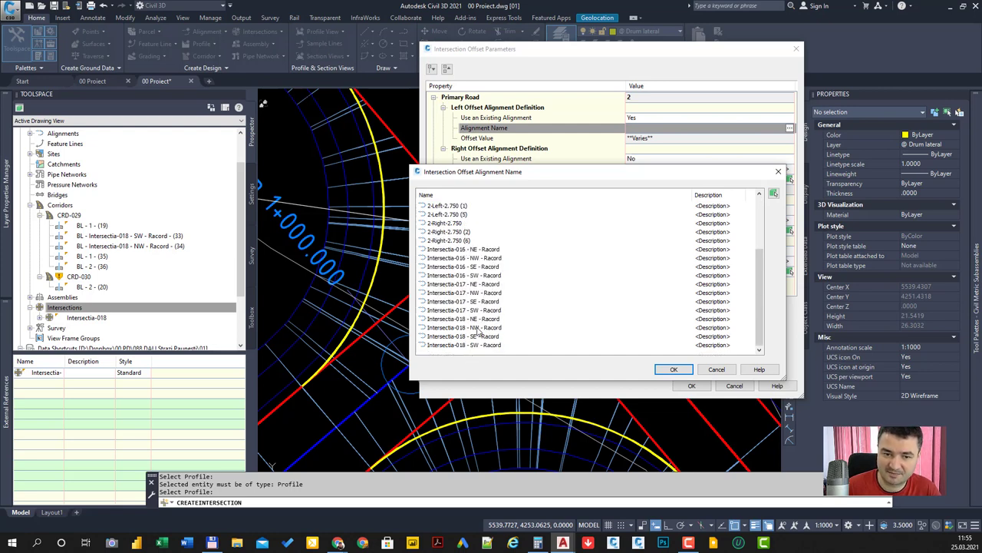
scroll(479, 330, up, 3)
click(715, 370)
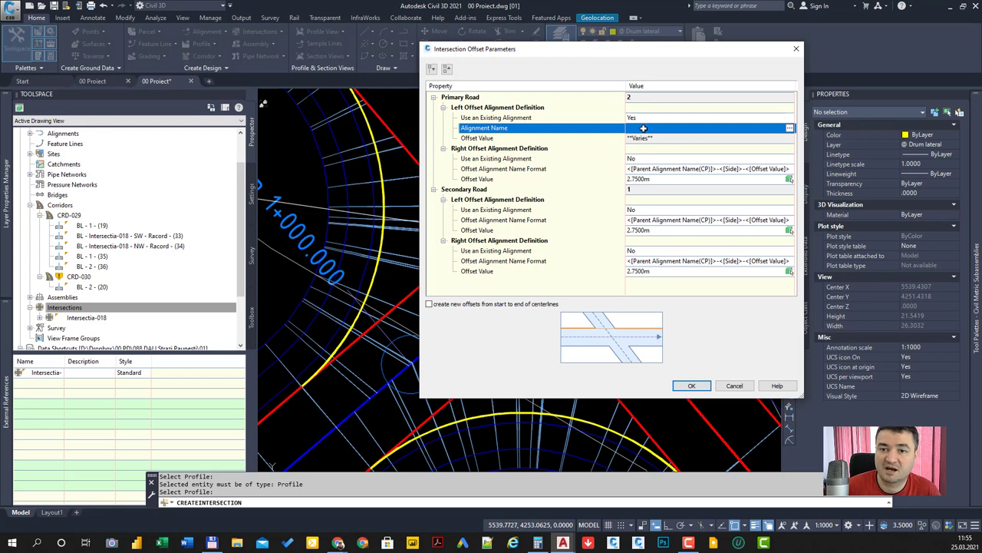
Reopen and close the offset alignment name list, then cancel the offset parameters.
double_click(643, 128)
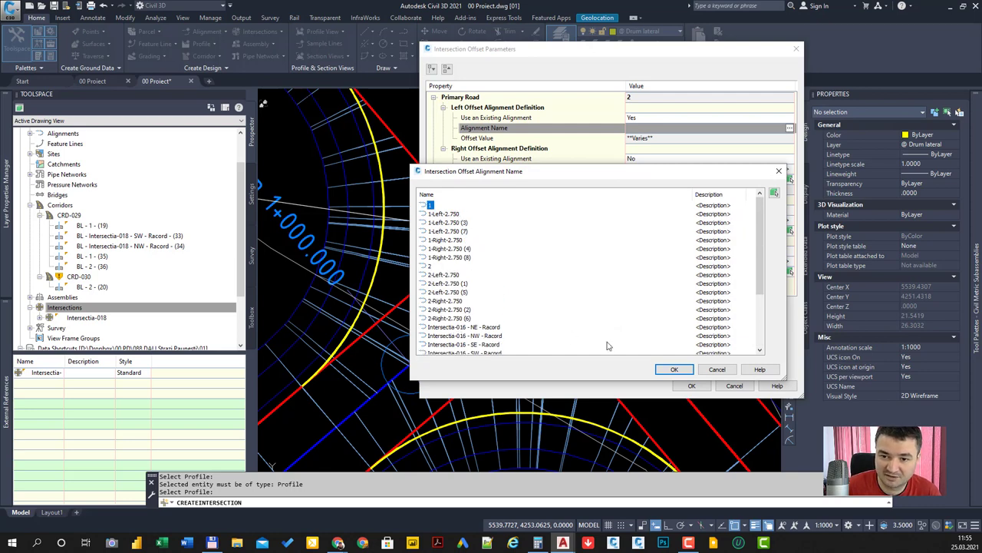
click(674, 370)
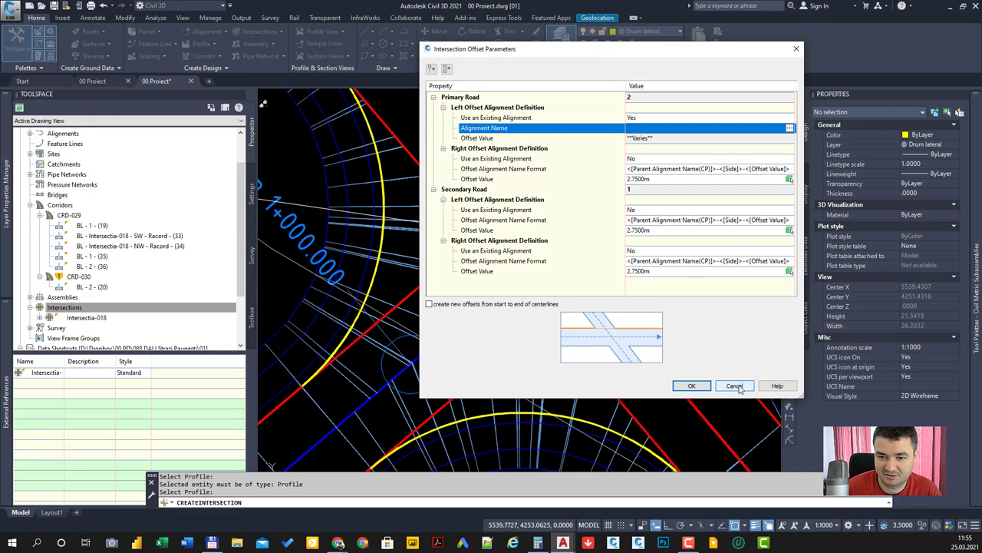
click(734, 386)
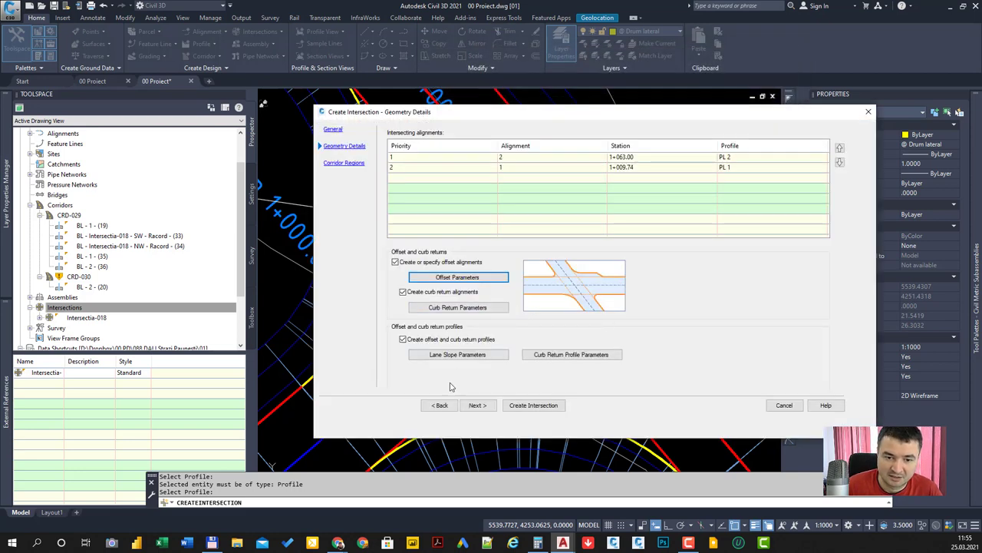
Add intersection-area corridor regions to existing corridor CRD-029 and create the intersection.
click(477, 404)
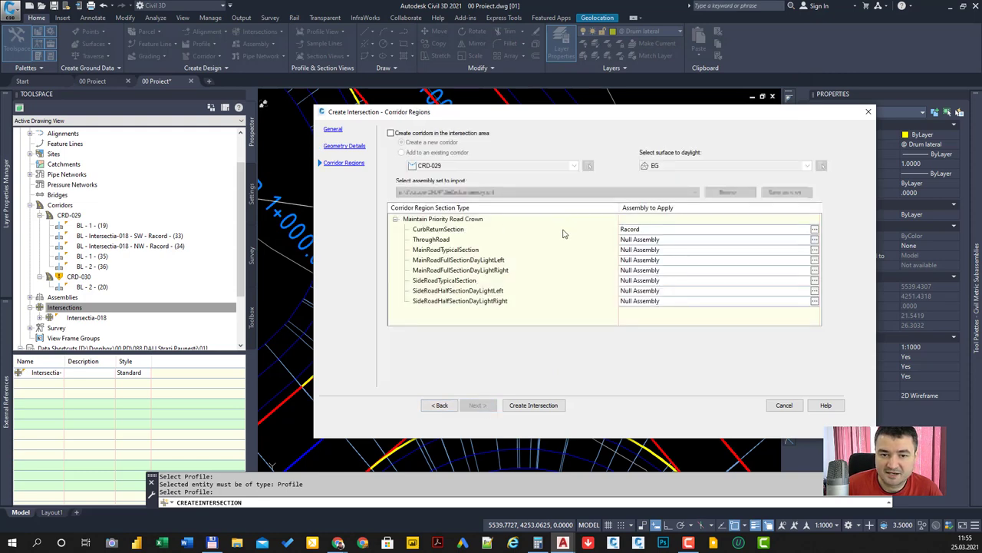
click(414, 134)
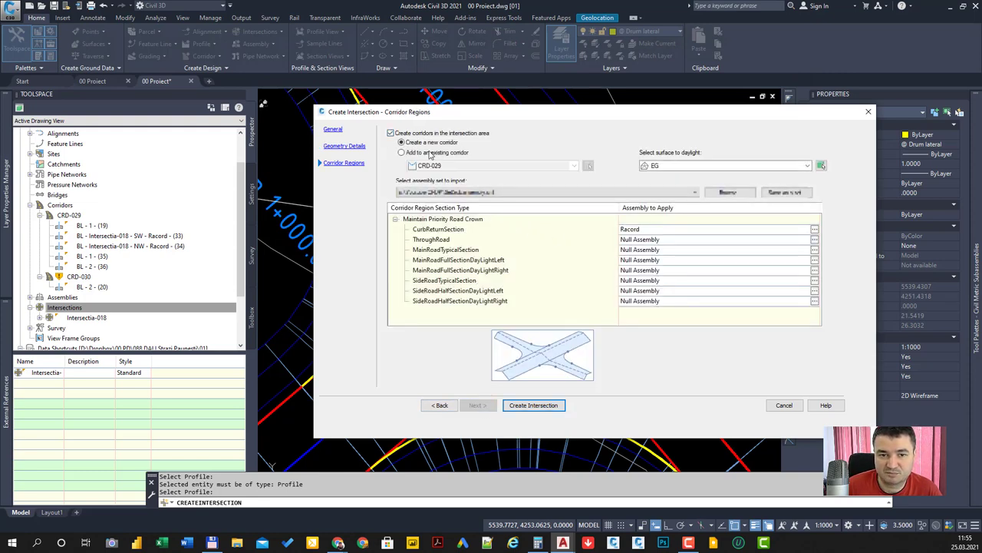
click(434, 152)
click(470, 171)
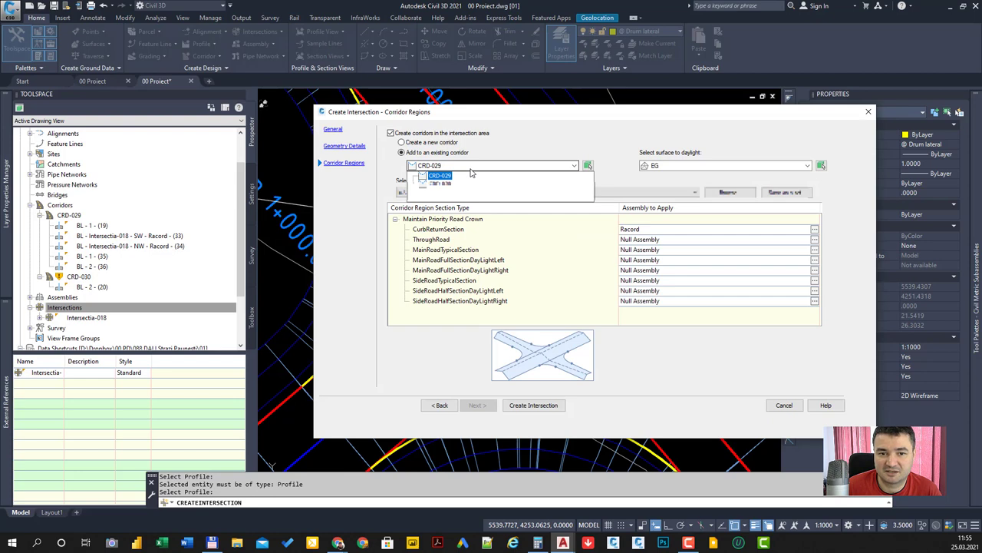
click(543, 175)
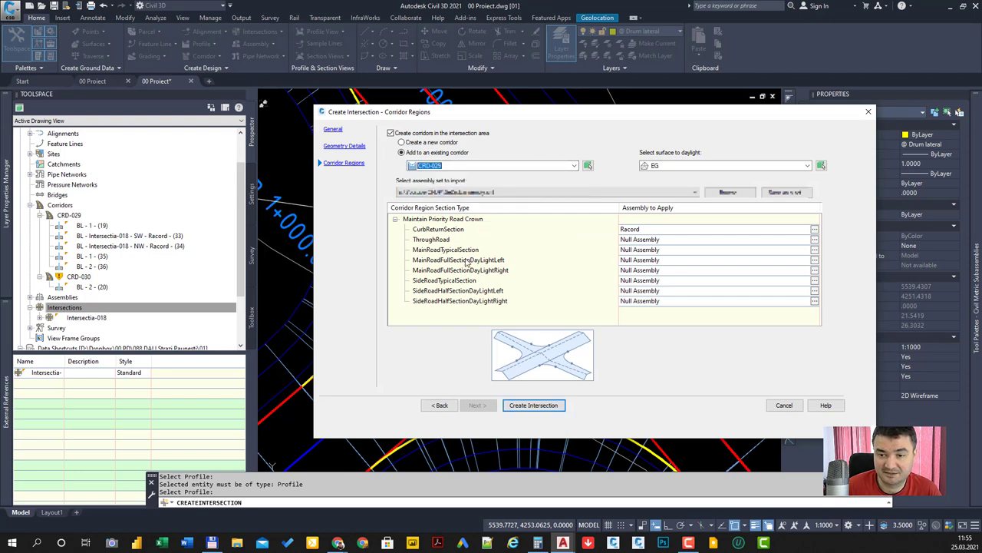
click(534, 405)
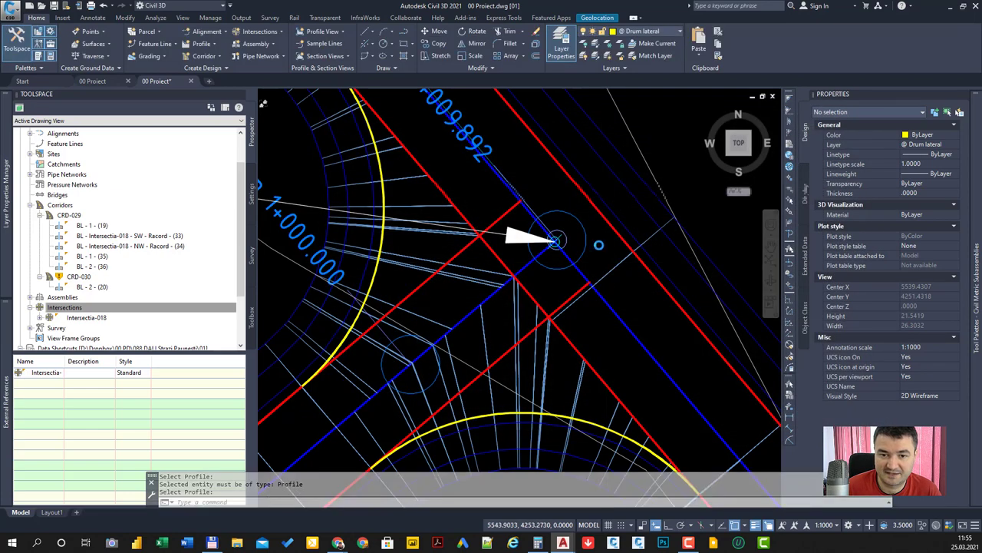
Zoom in on the intersection and pick the offset alignment among overlapping objects.
scroll(526, 310, down, 5)
scroll(525, 311, up, 1)
scroll(526, 310, up, 2)
scroll(525, 311, up, 2)
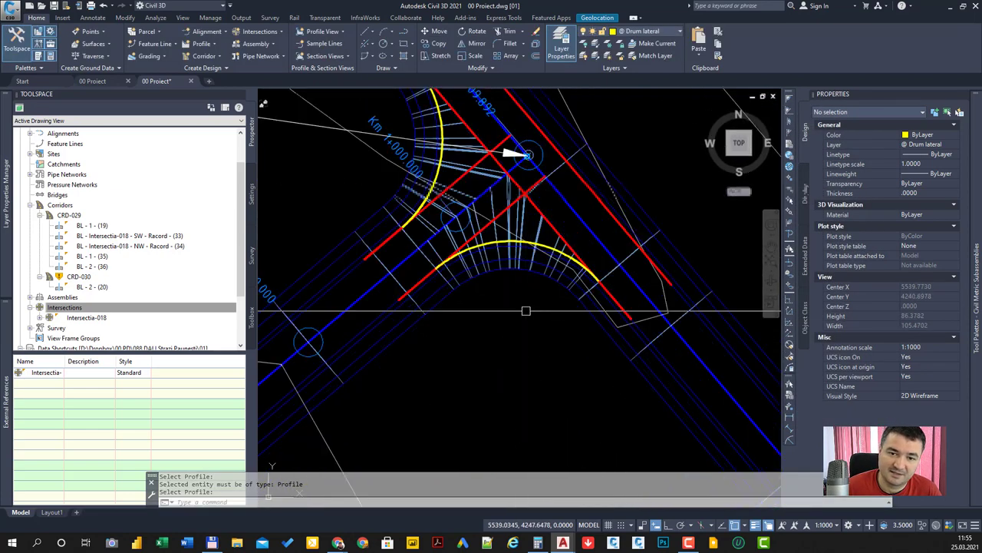
middle_drag(526, 310, 513, 344)
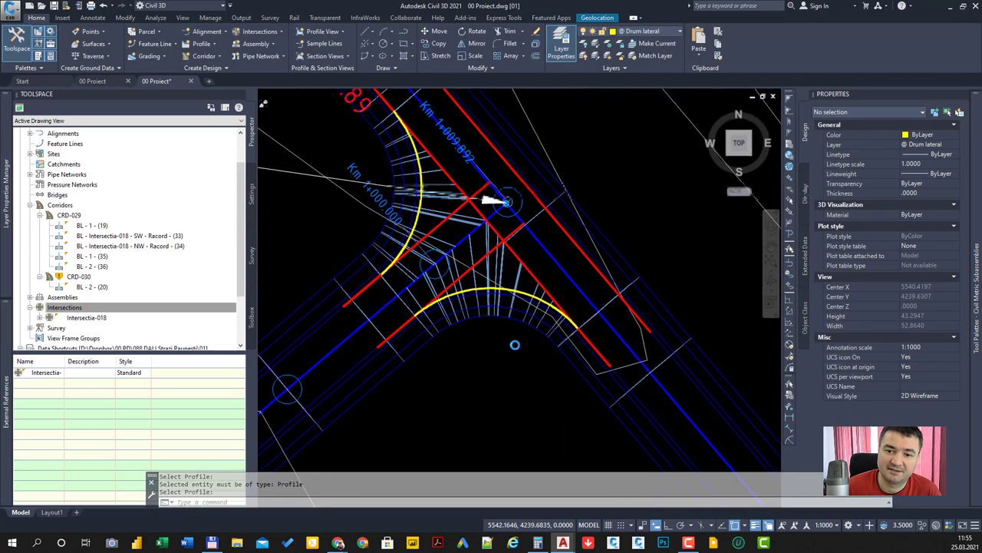
click(480, 198)
click(485, 205)
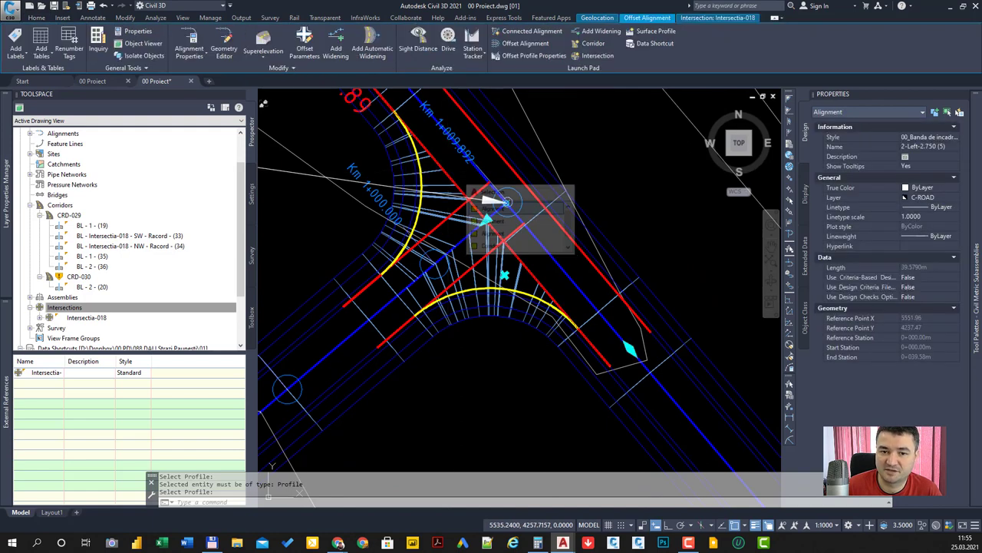
scroll(503, 201, down, 4)
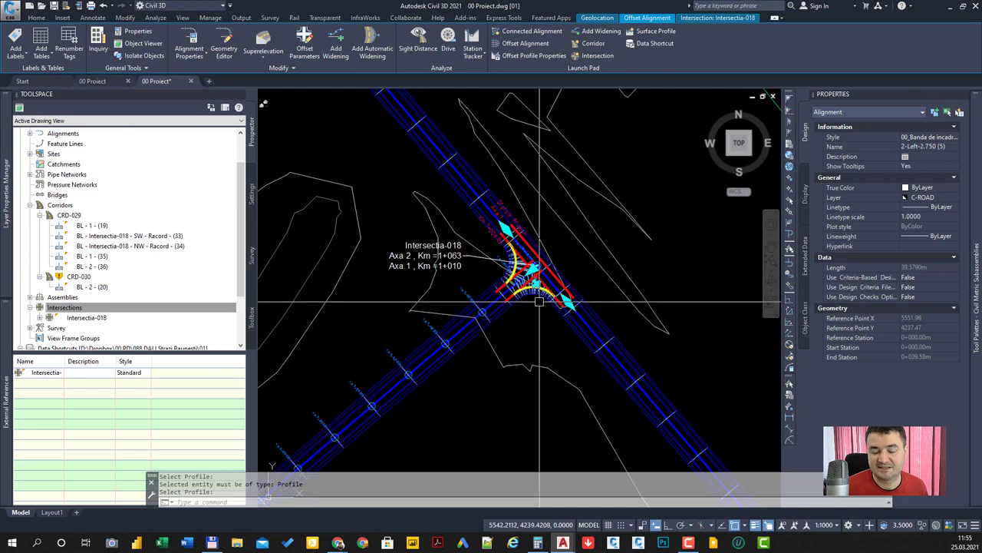
scroll(539, 302, up, 3)
Select offset alignment 1-Right-2.750 (8) and stretch its grip down-right.
key(Escape)
scroll(501, 289, up, 2)
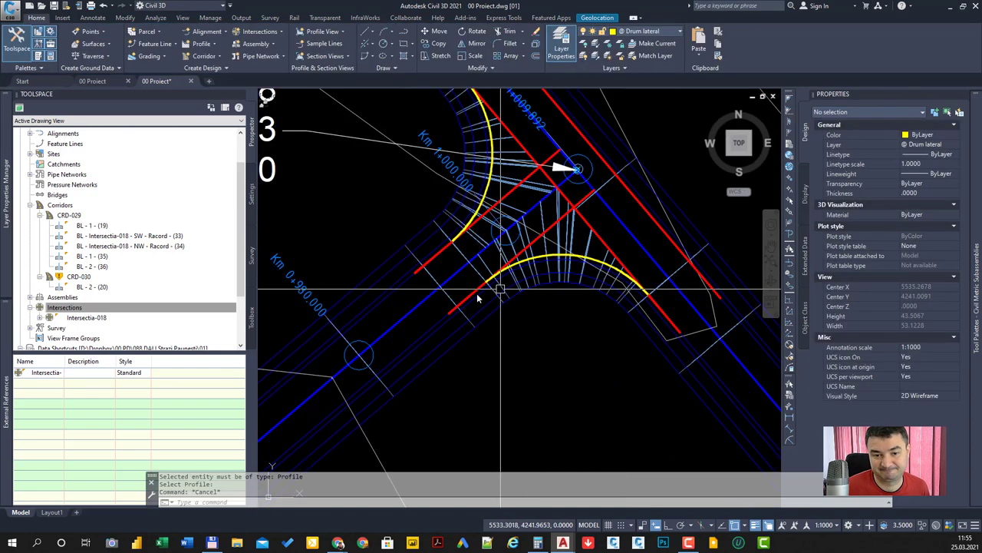
click(476, 298)
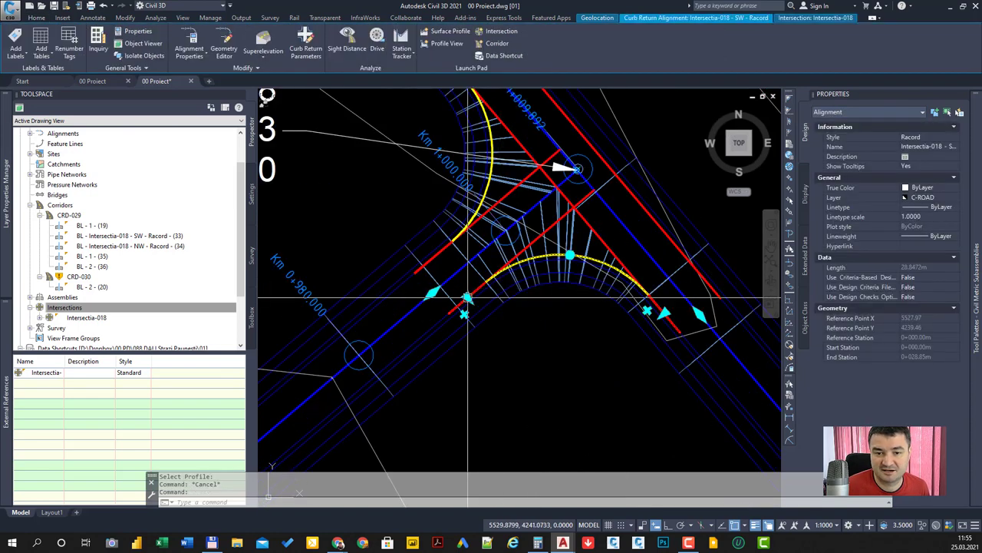
key(Escape)
click(521, 247)
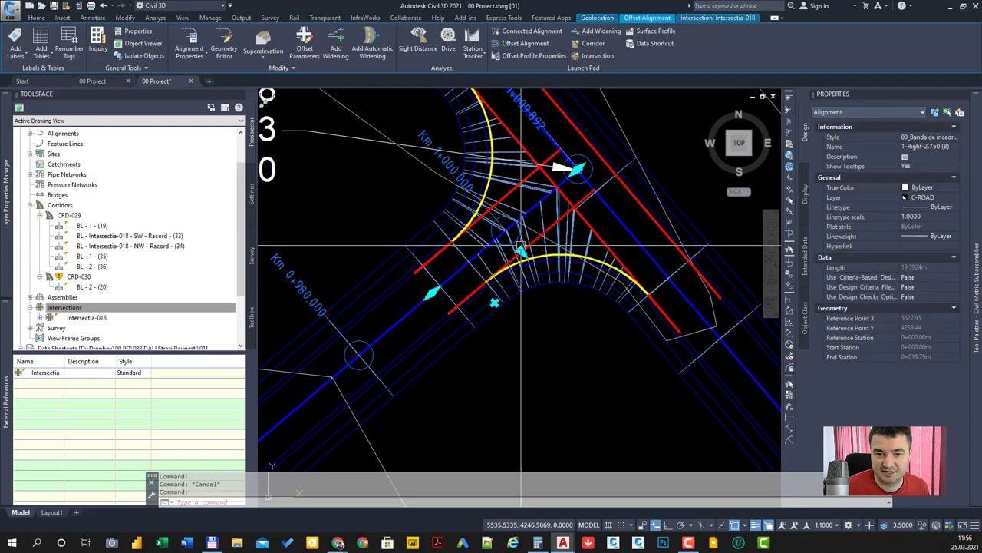
click(521, 247)
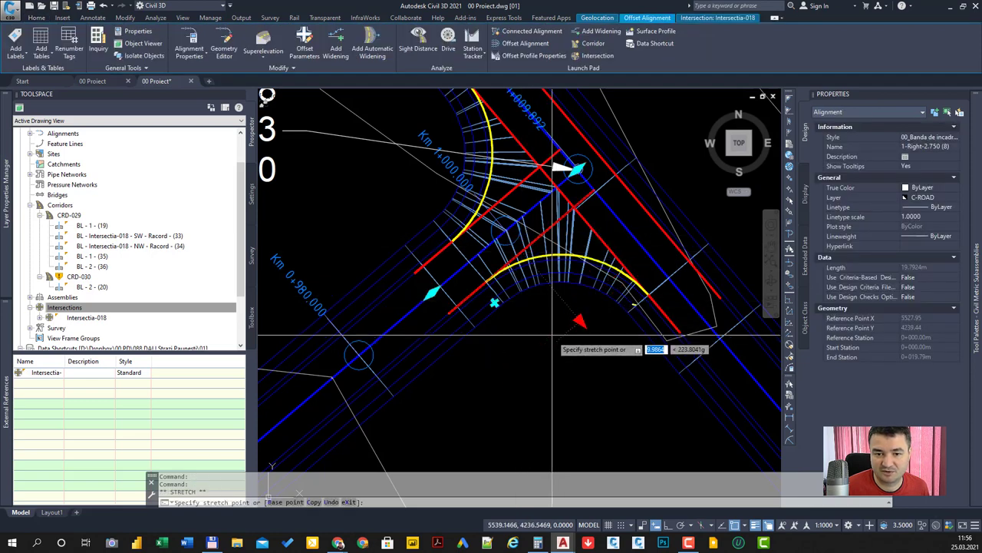
click(568, 309)
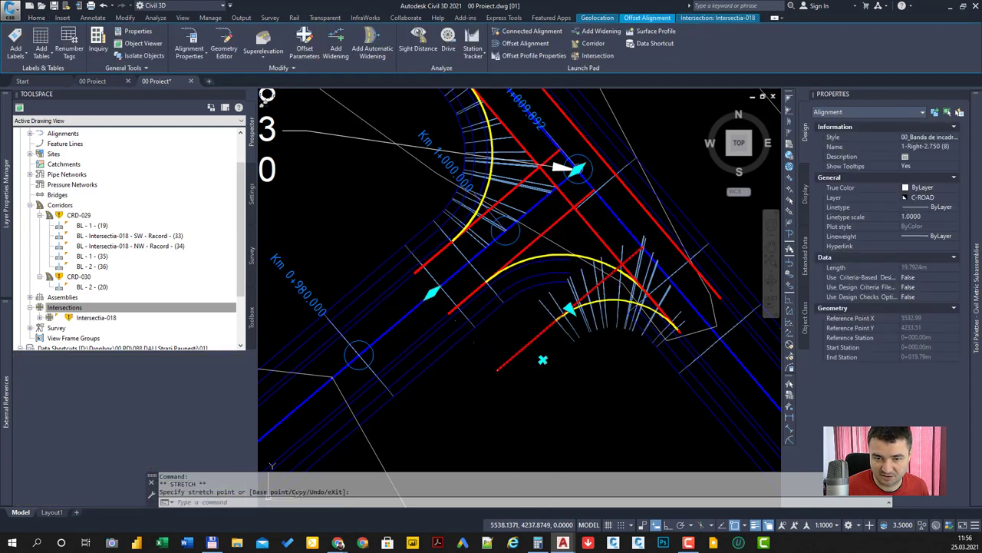
Run Update Regions and Rebuild Corridor on Intersectia-018, continue the update, then clear the selection.
right_click(123, 319)
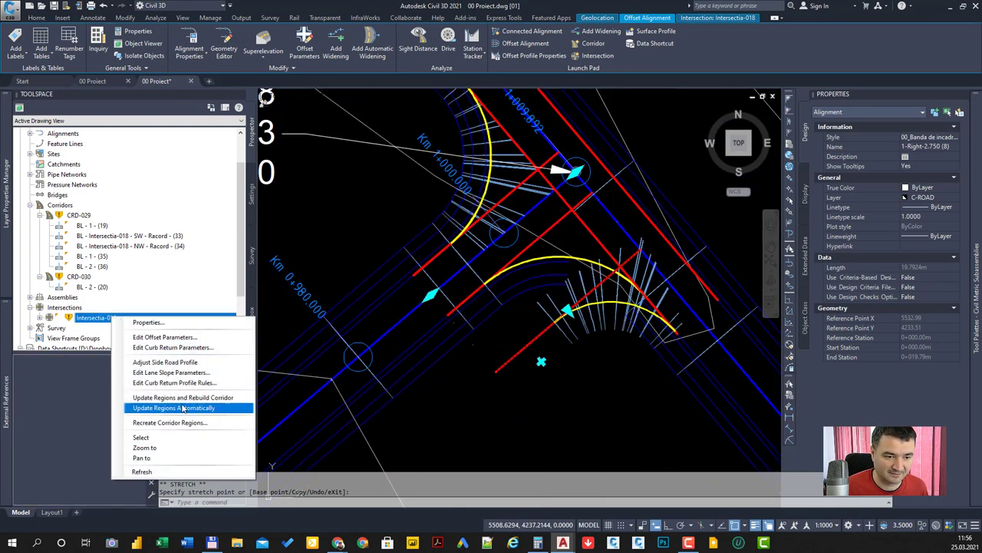
click(221, 400)
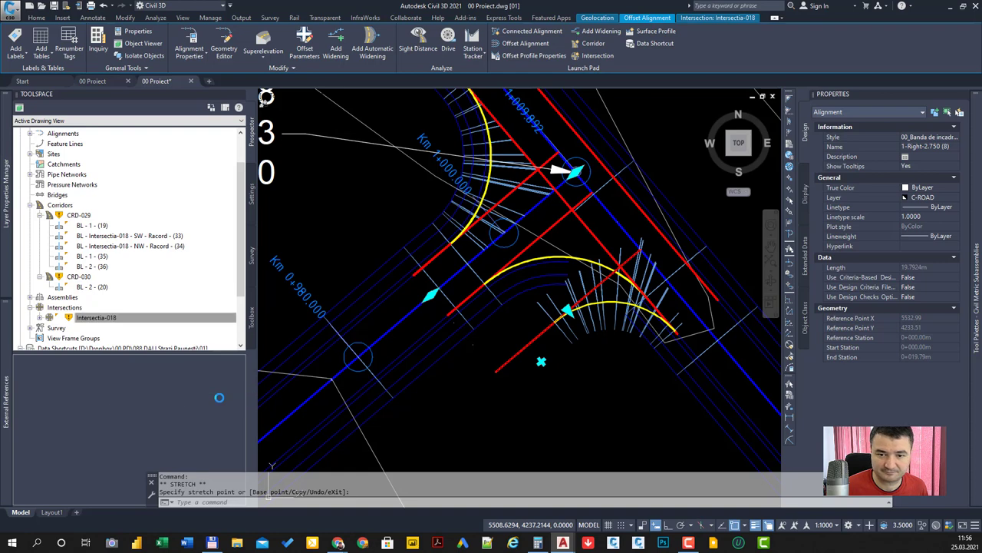
click(429, 263)
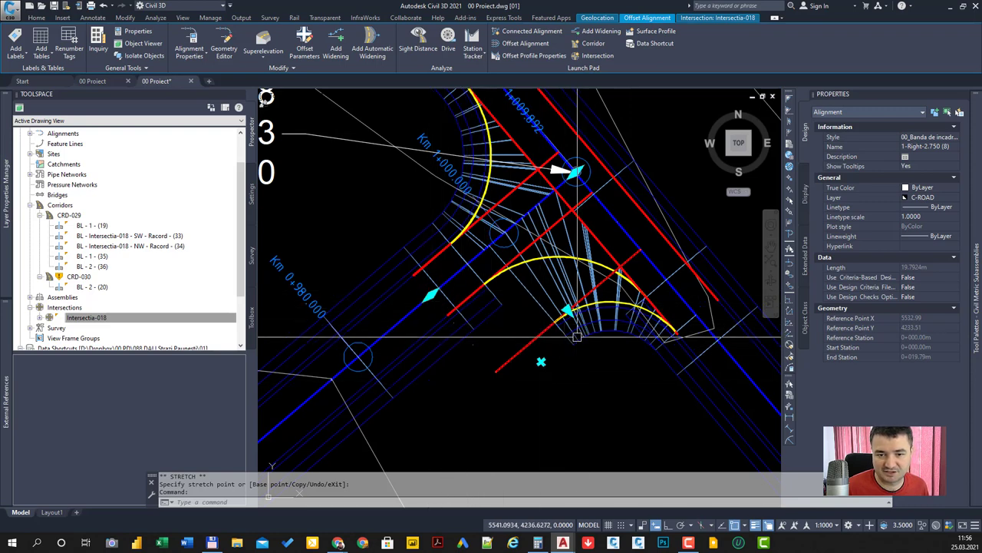
key(Escape)
click(600, 393)
key(Escape)
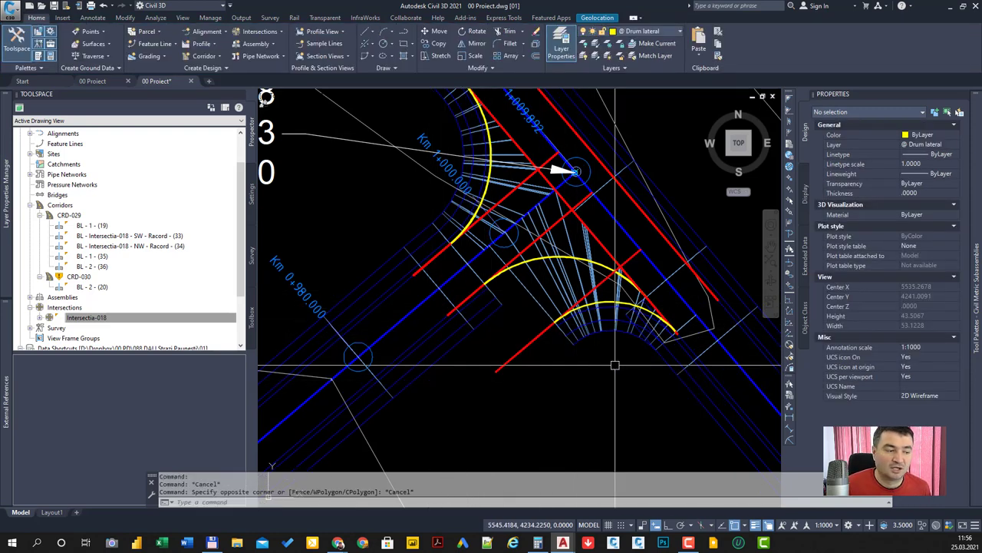